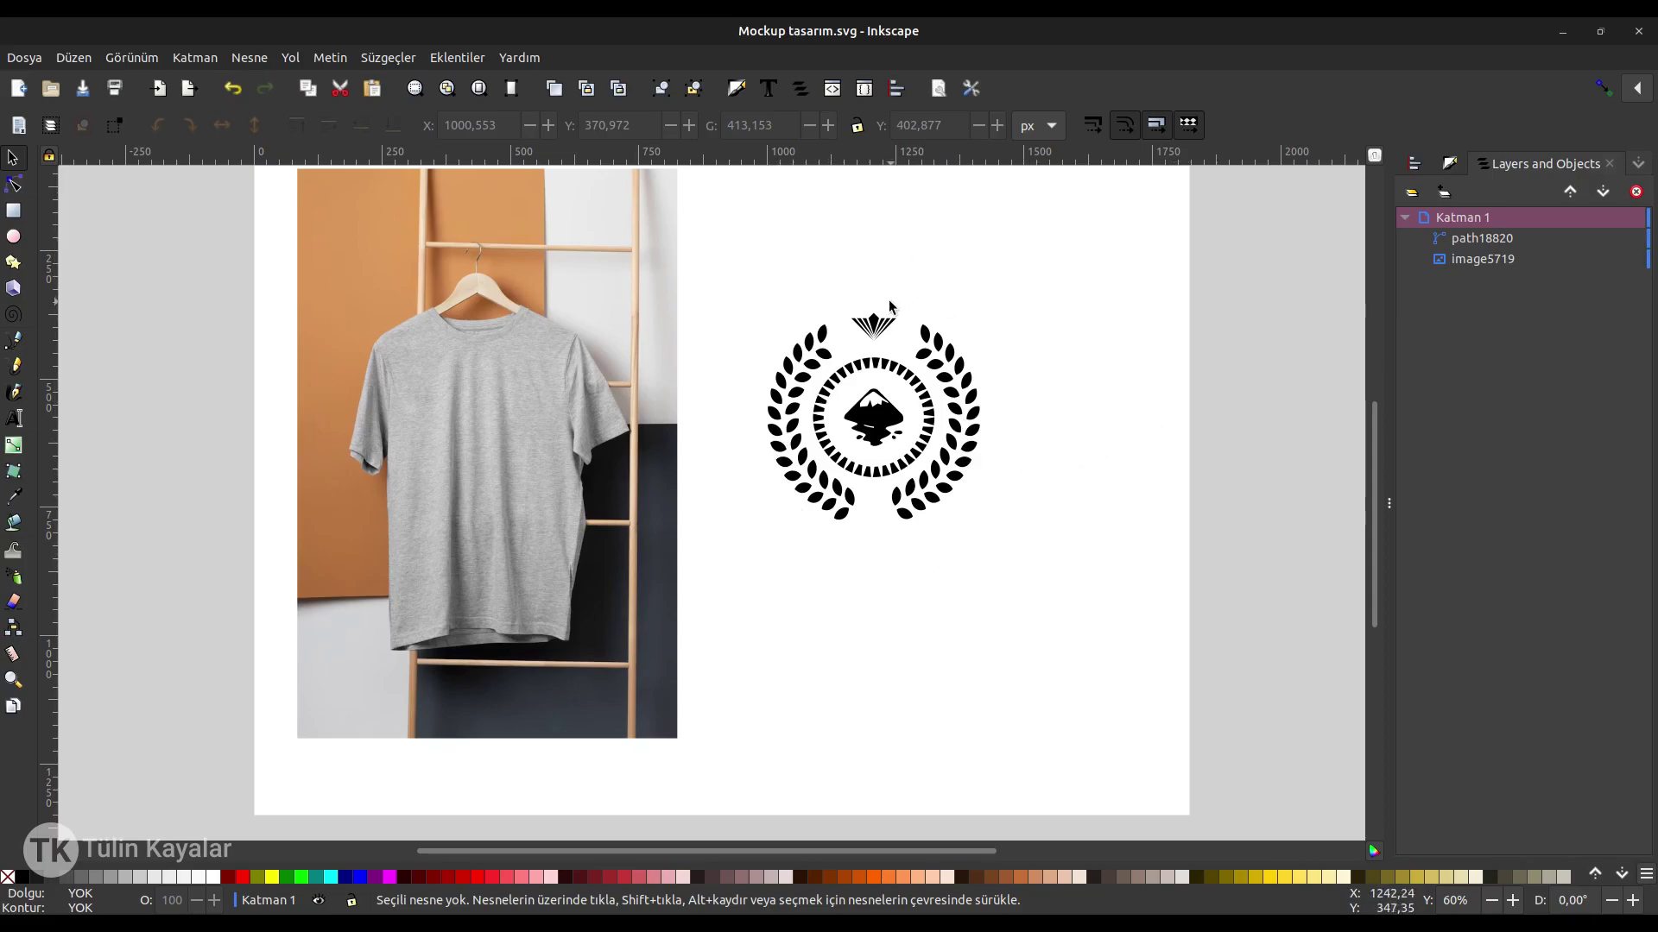
# Drag the laurel logo a little down and to the right beside the T-shirt photo.
pyautogui.moveTo(872, 430); pyautogui.dragTo(883, 446)
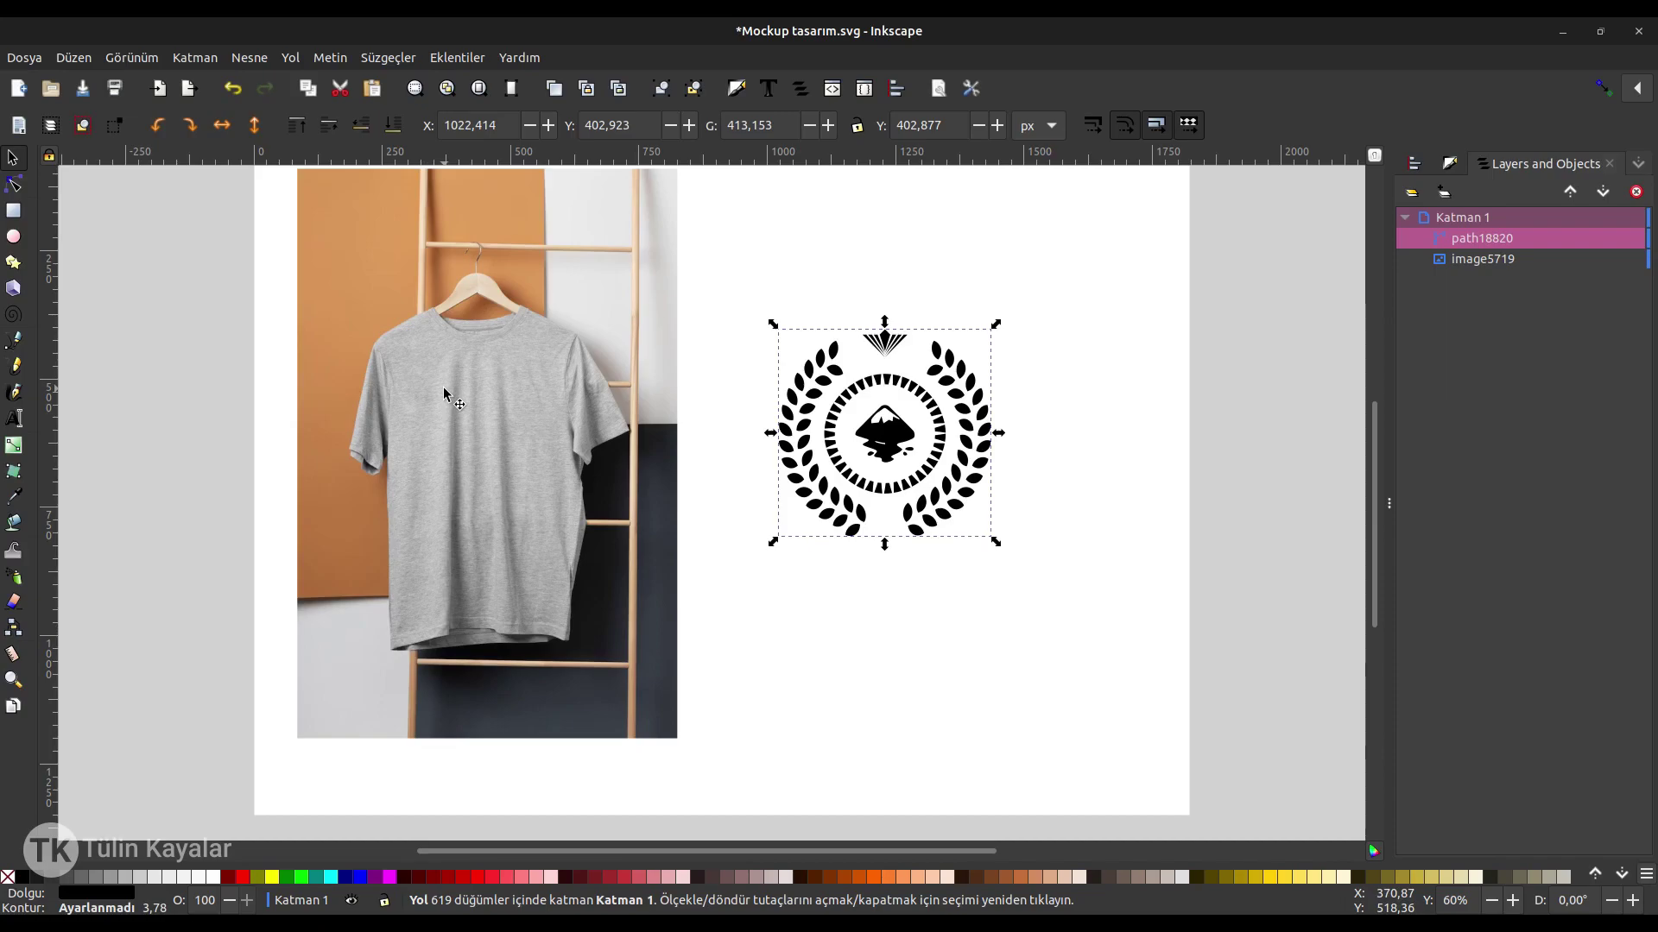
# Rename the photo object image5719 to 'tshirt'.
pyautogui.click(488, 371)
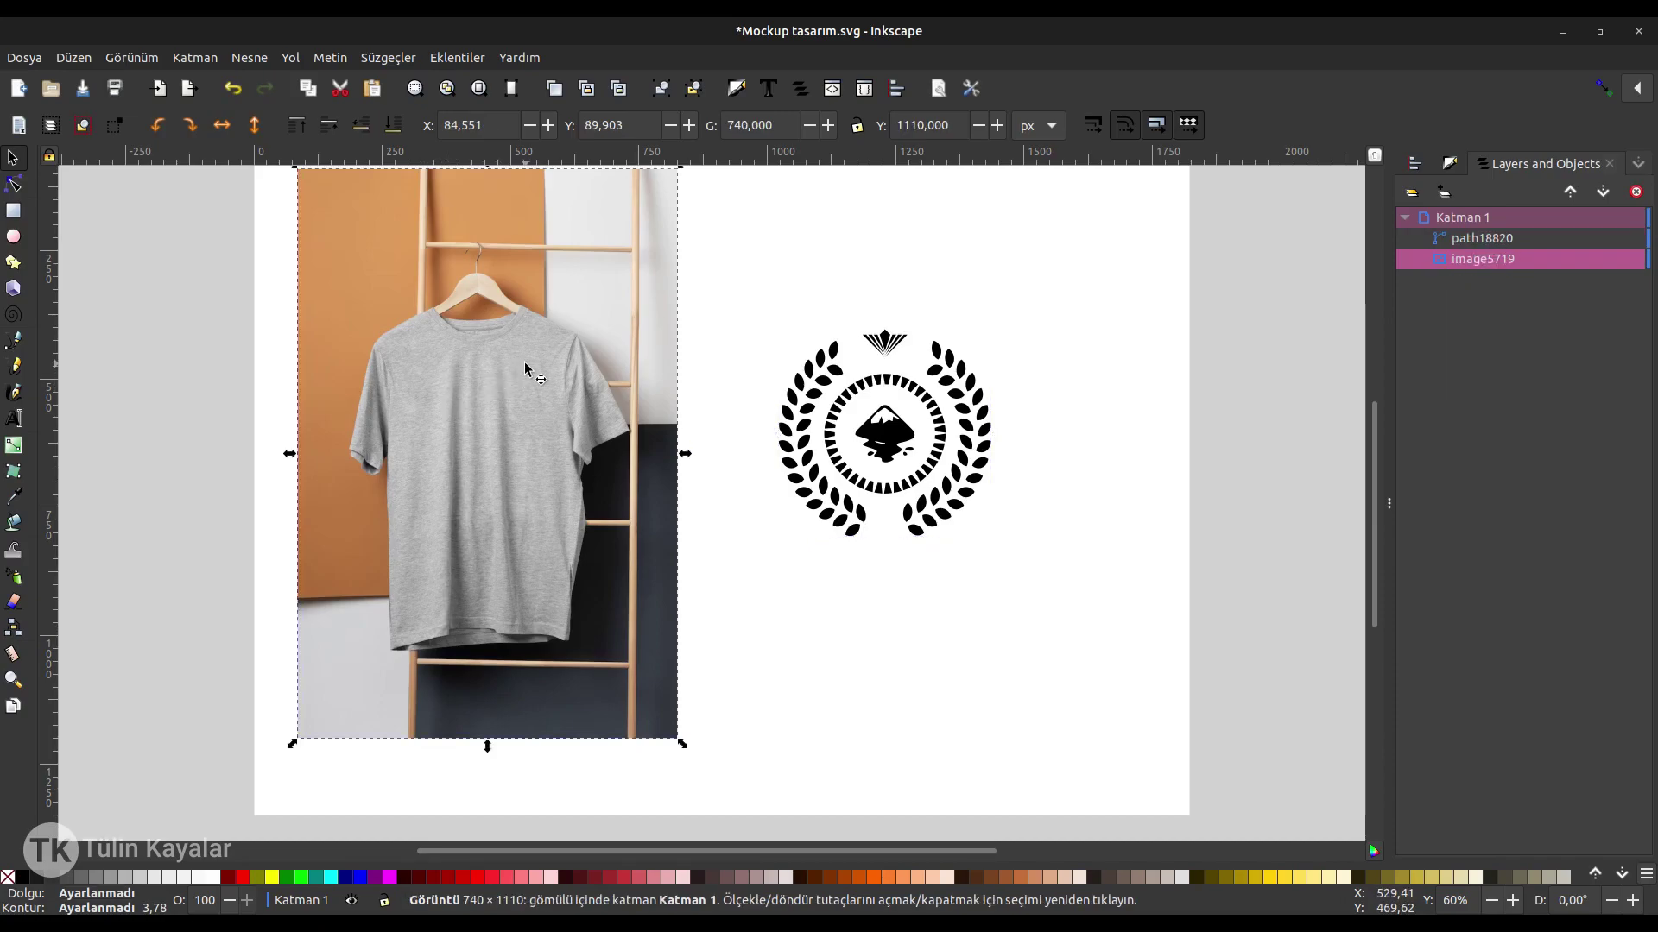
pyautogui.doubleClick(1483, 260)
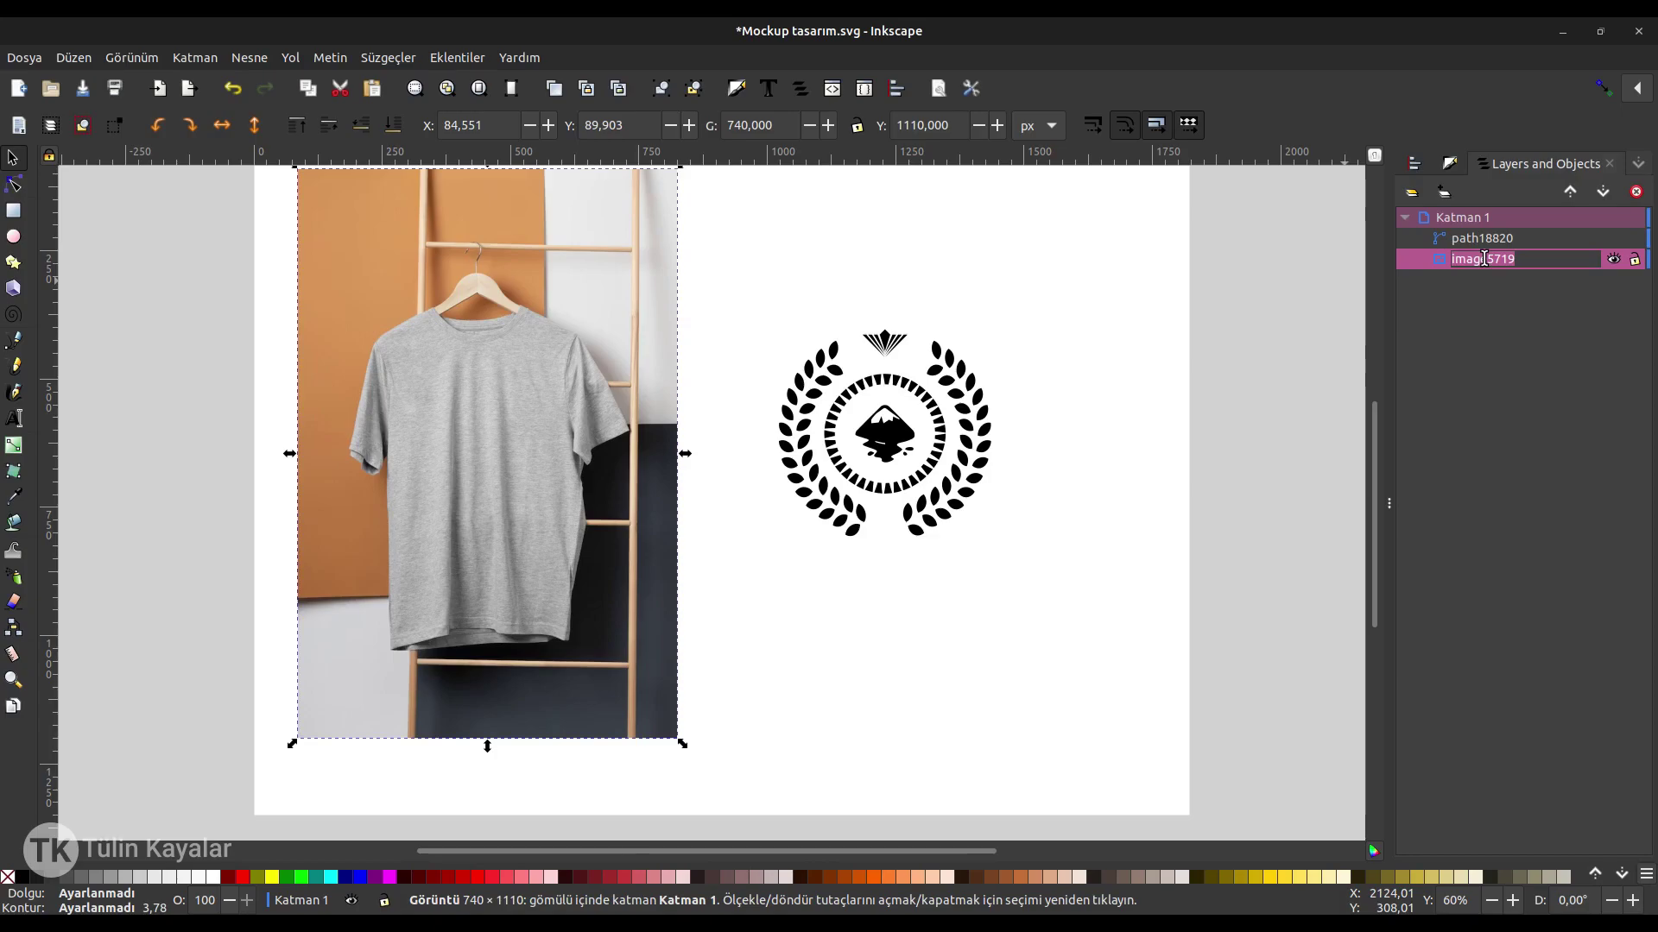
pyautogui.write('tshi')
pyautogui.write('rt')
pyautogui.press('Return')
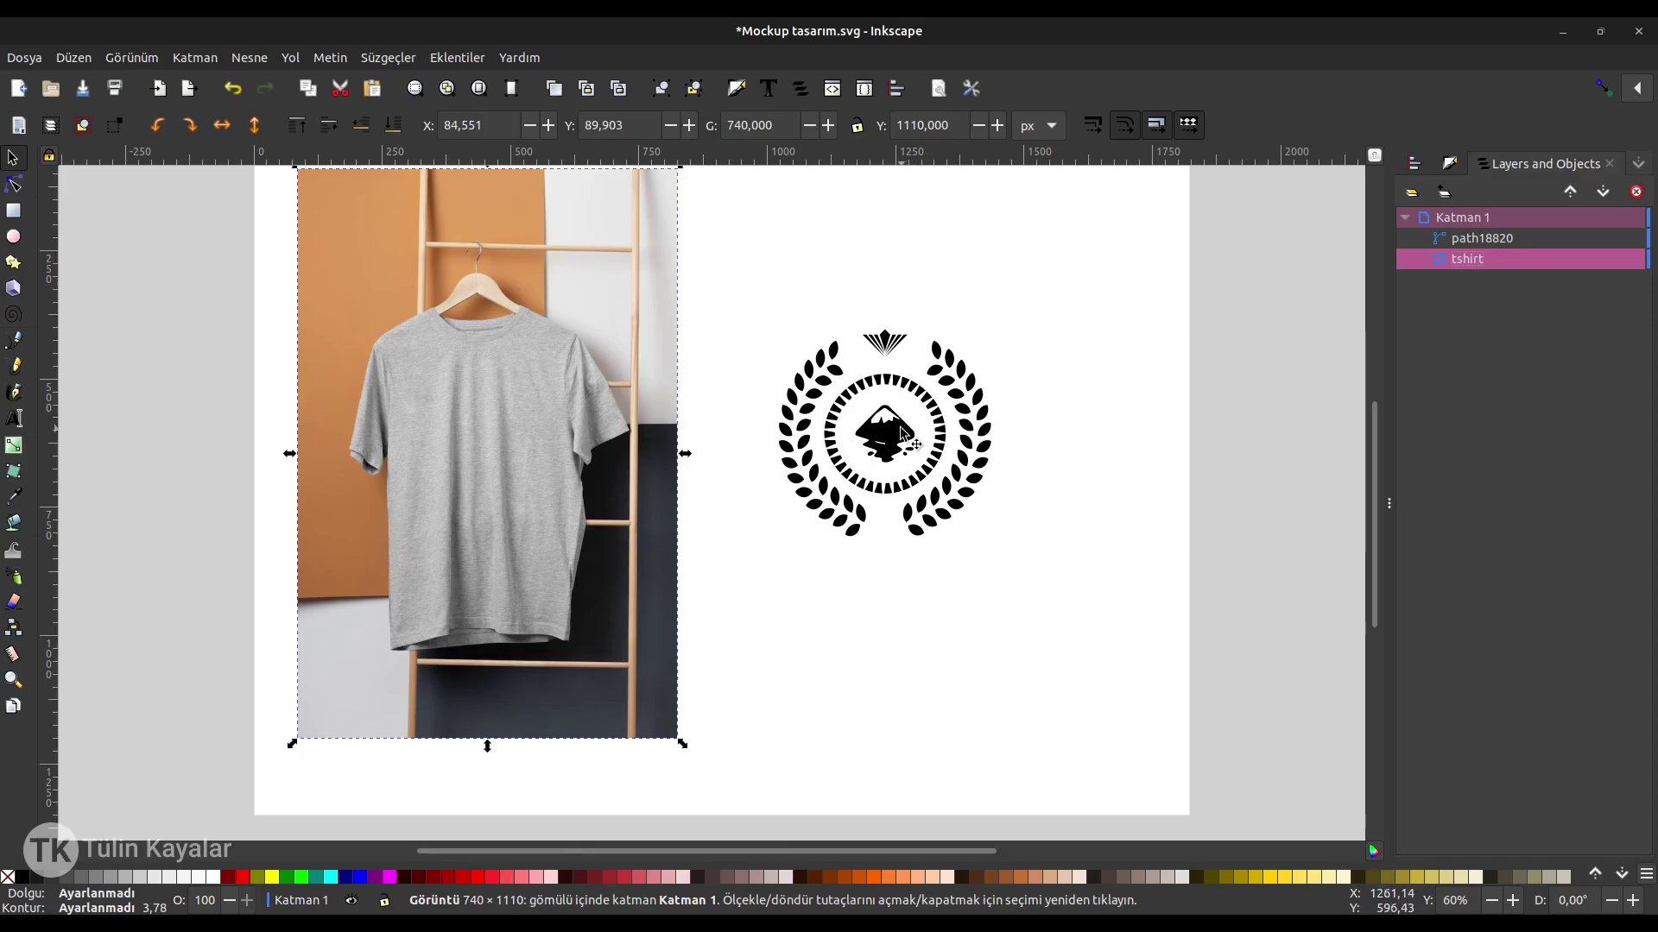
# Rename the laurel path path18820 to 'logo'.
pyautogui.click(1482, 239)
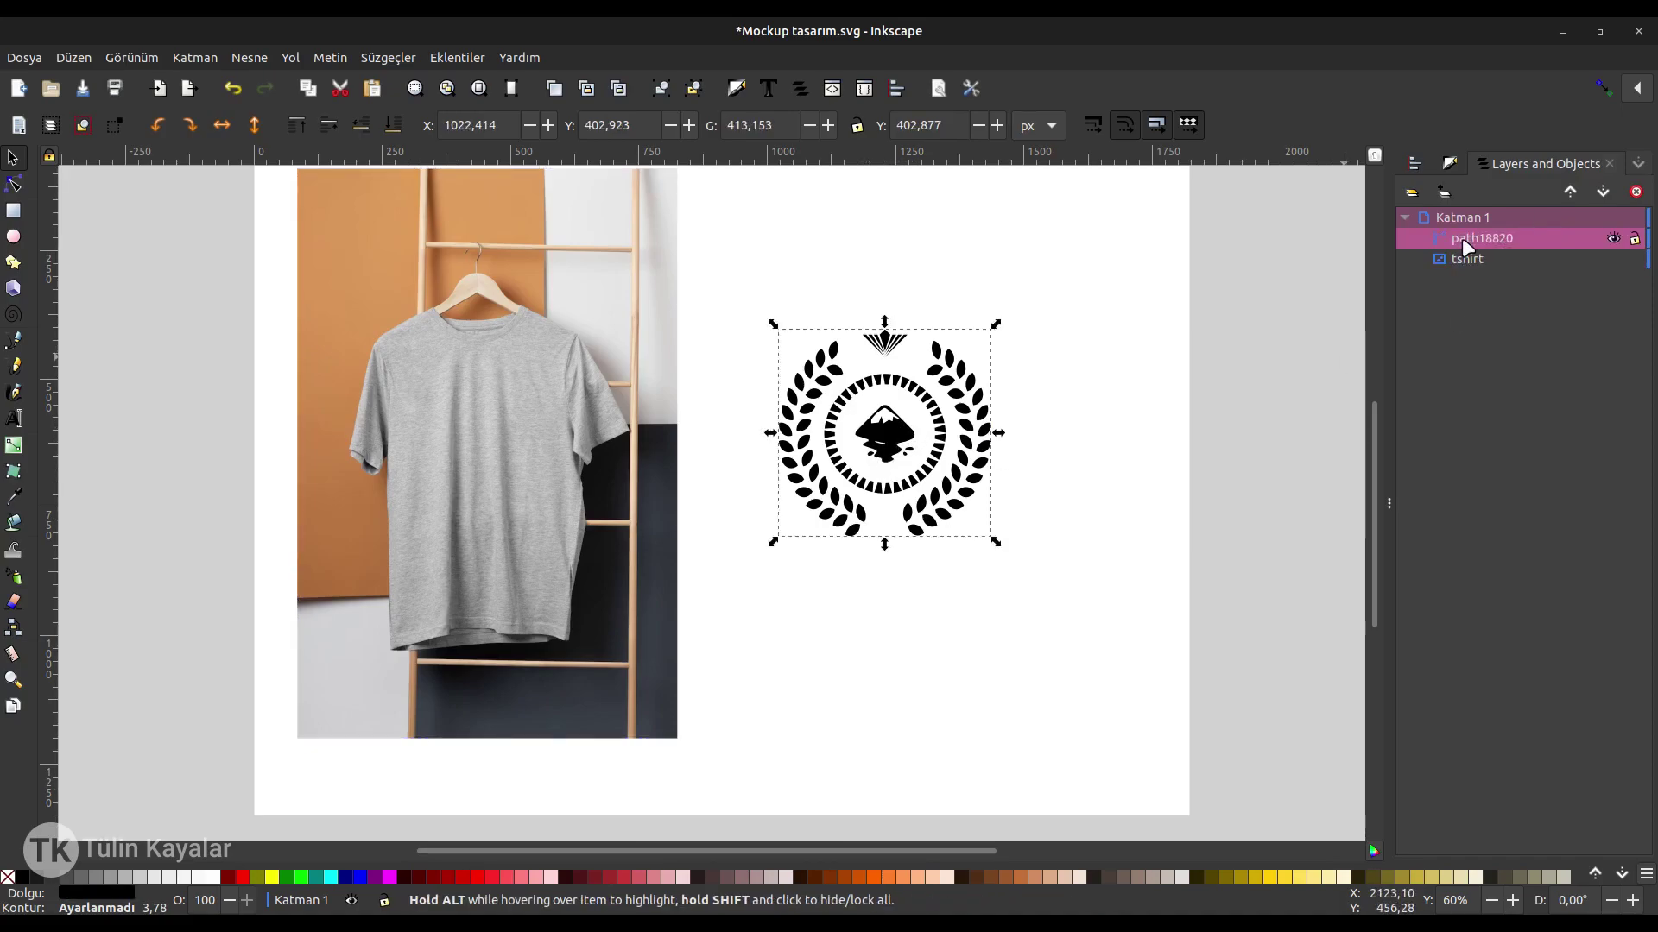
pyautogui.doubleClick(1482, 238)
pyautogui.write('logo')
pyautogui.press('Return')
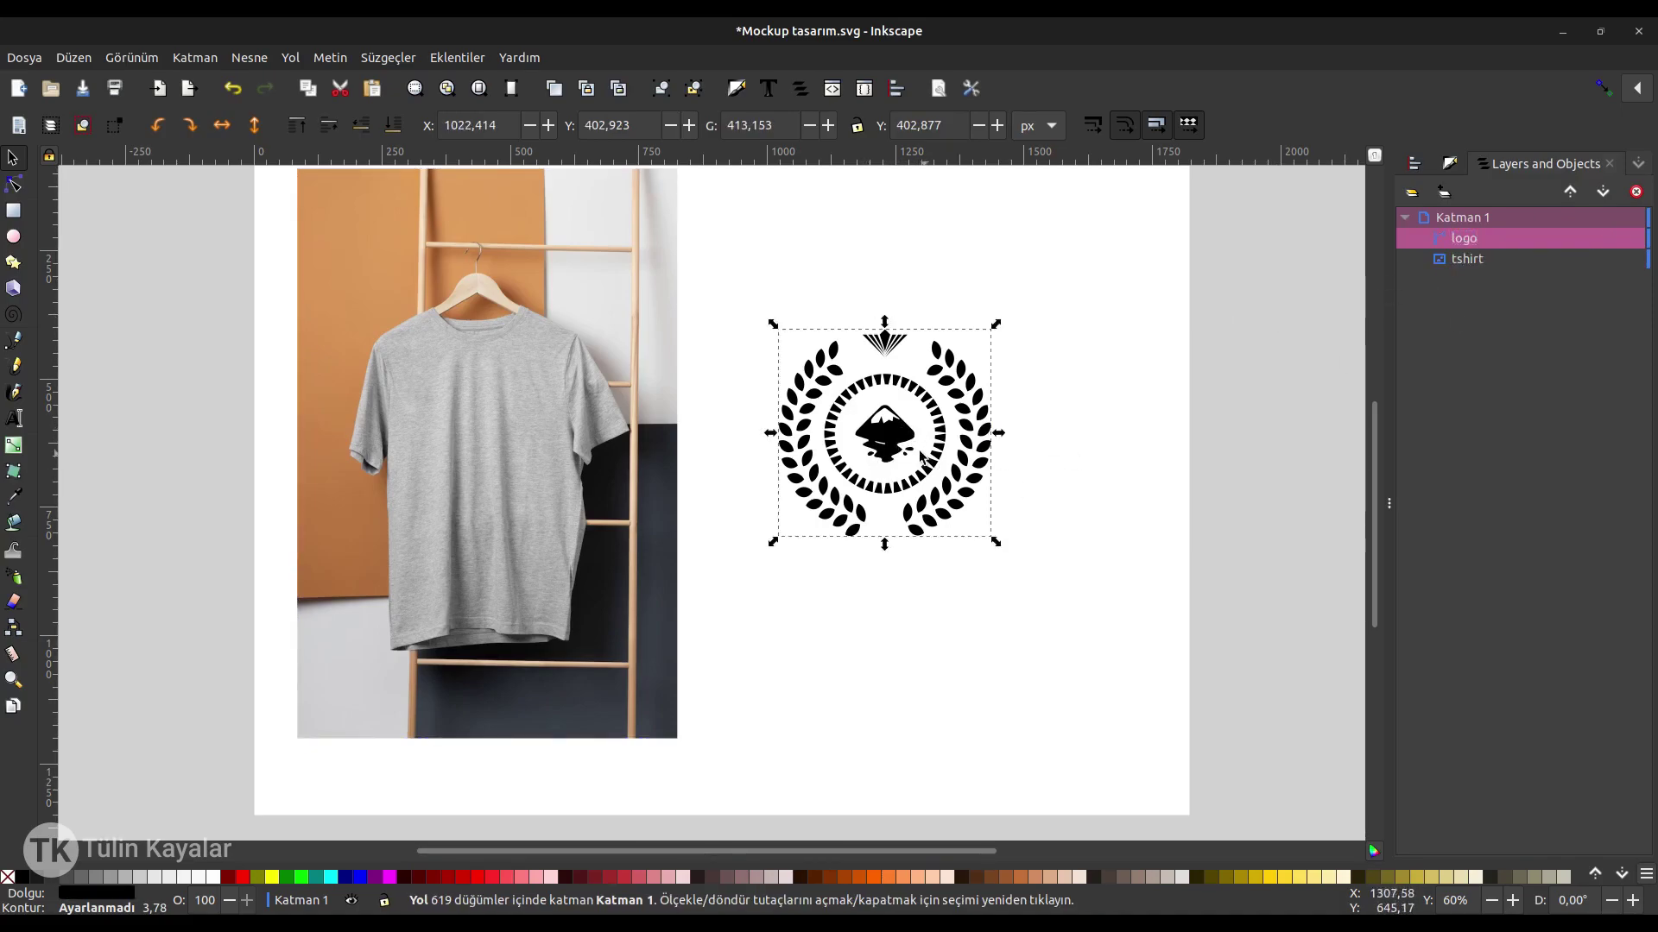
# Move the logo onto the shirt's chest, shrink it to fit, and fill it red.
pyautogui.moveTo(889, 447); pyautogui.dragTo(486, 453)
pyautogui.hscroll(-4, 486, 454)
pyautogui.moveTo(734, 548); pyautogui.dragTo(656, 473)
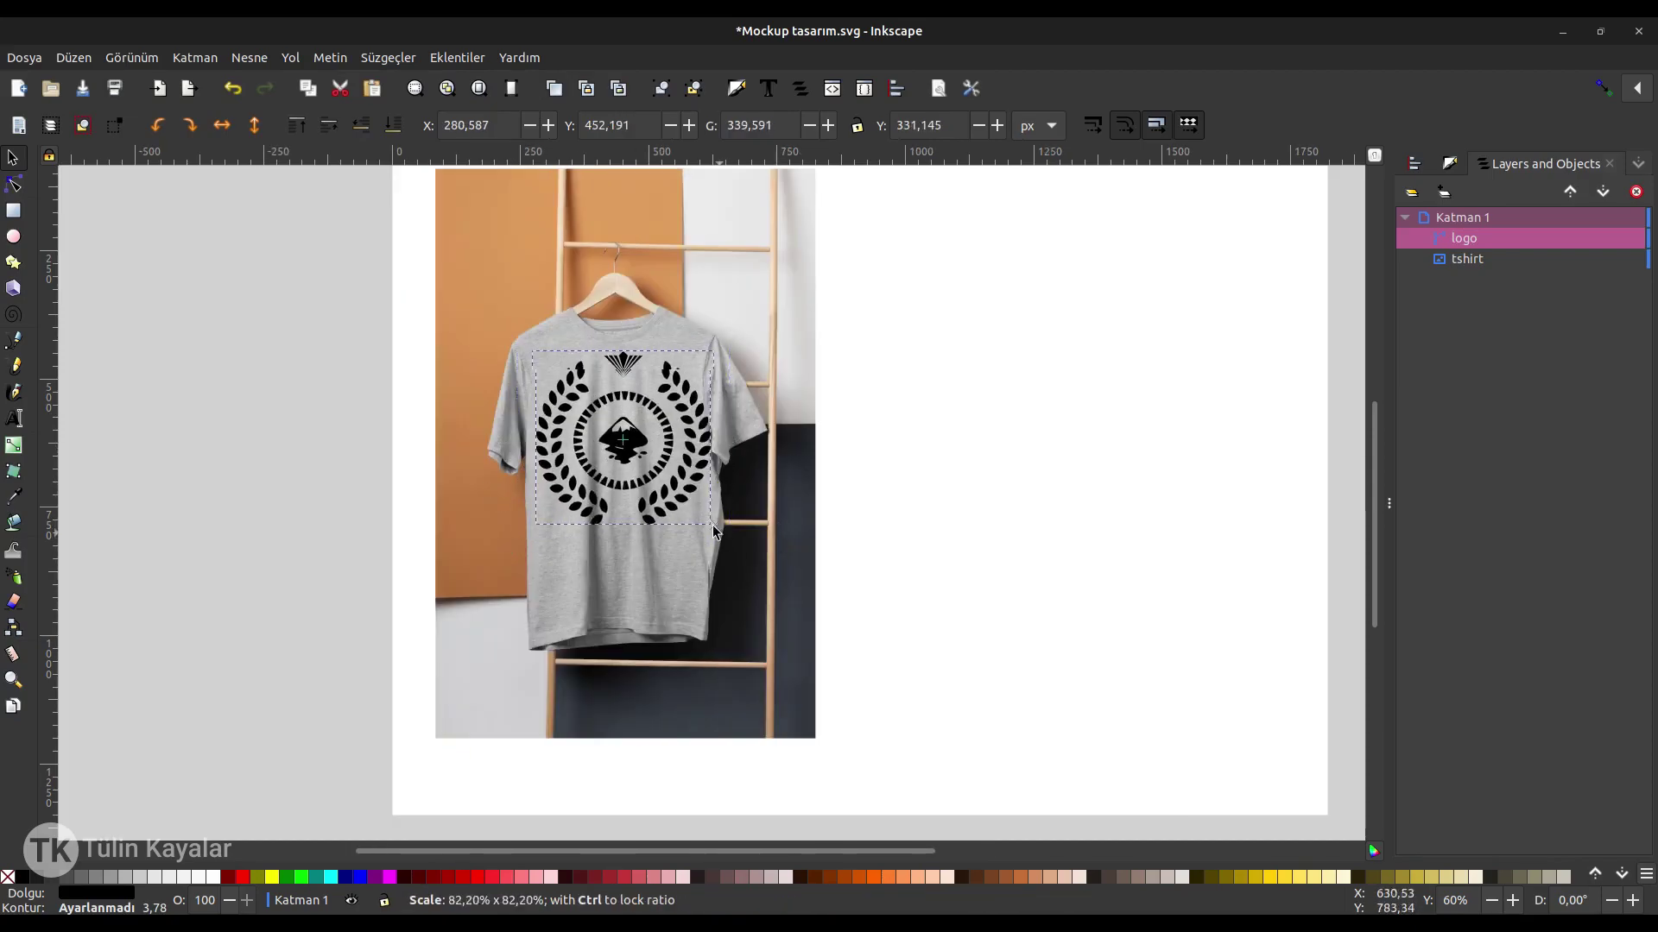
pyautogui.scroll(2, 639, 397)
pyautogui.moveTo(671, 390); pyautogui.dragTo(646, 366)
pyautogui.moveTo(788, 519); pyautogui.dragTo(764, 431)
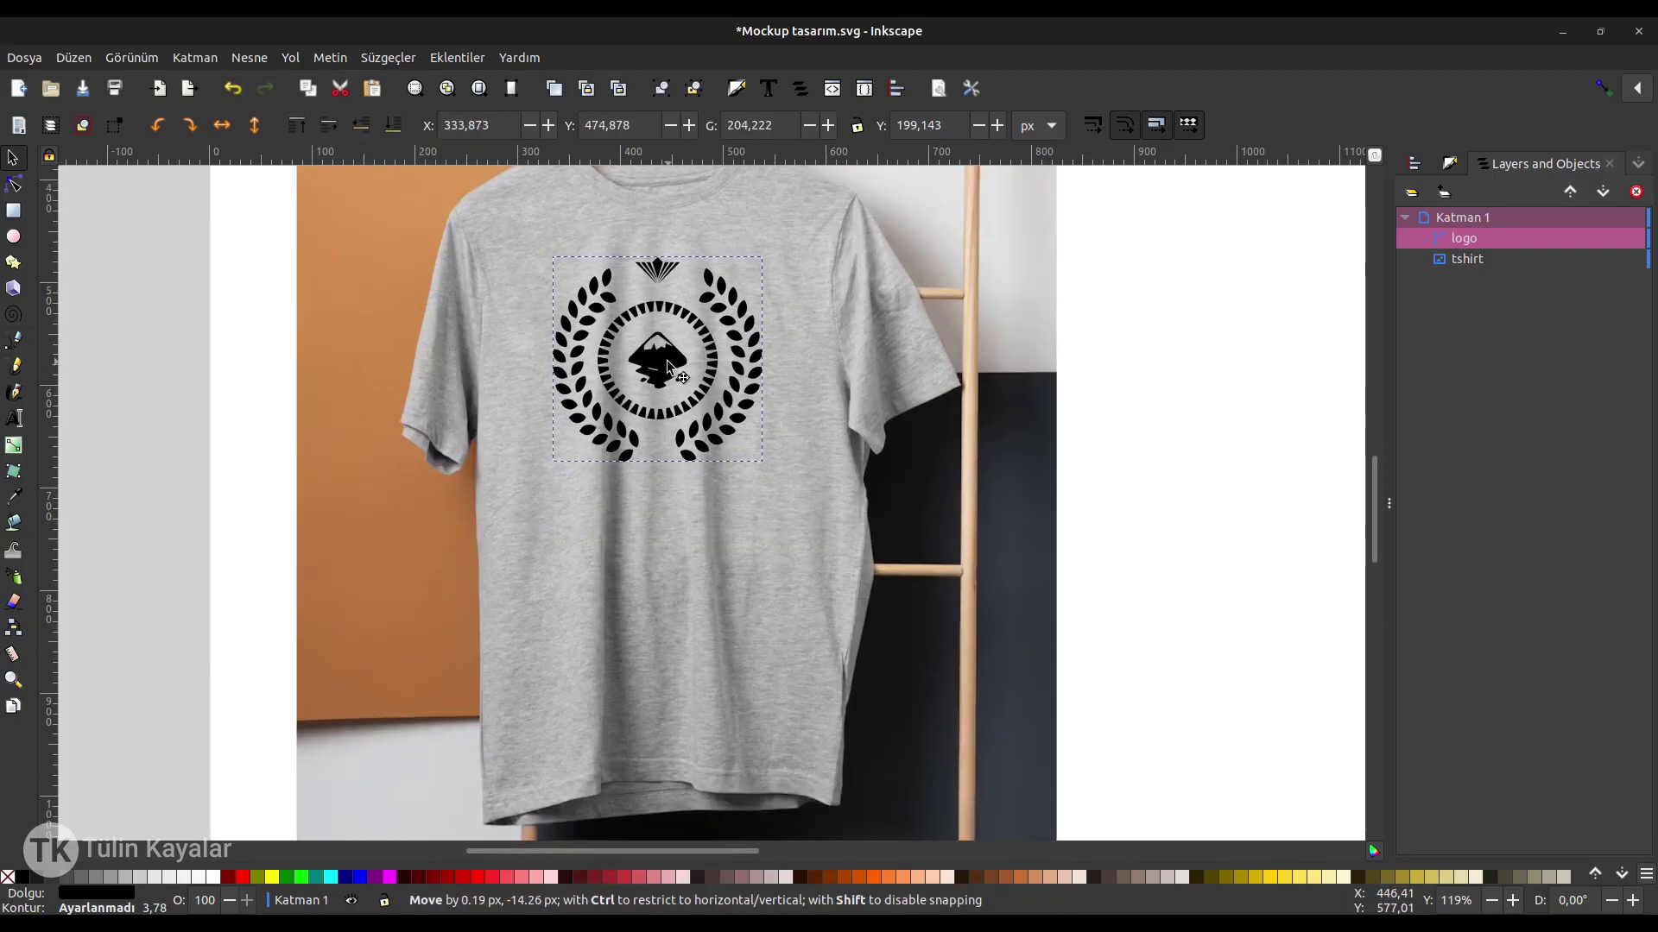
pyautogui.click(463, 879)
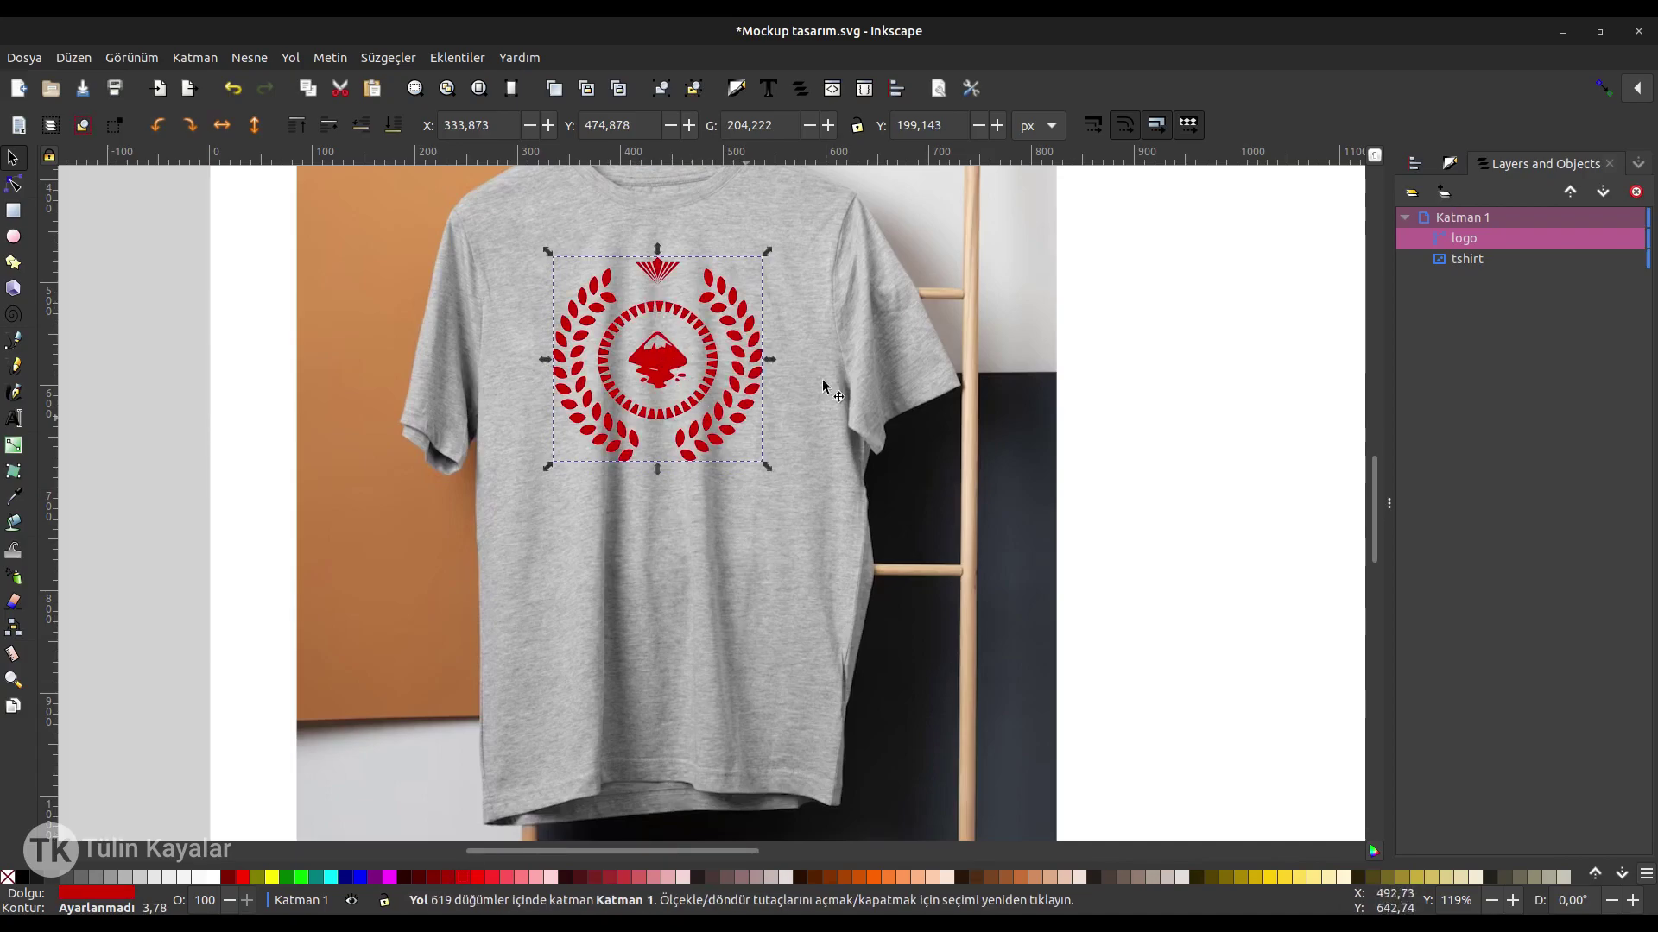
pyautogui.press('Escape')
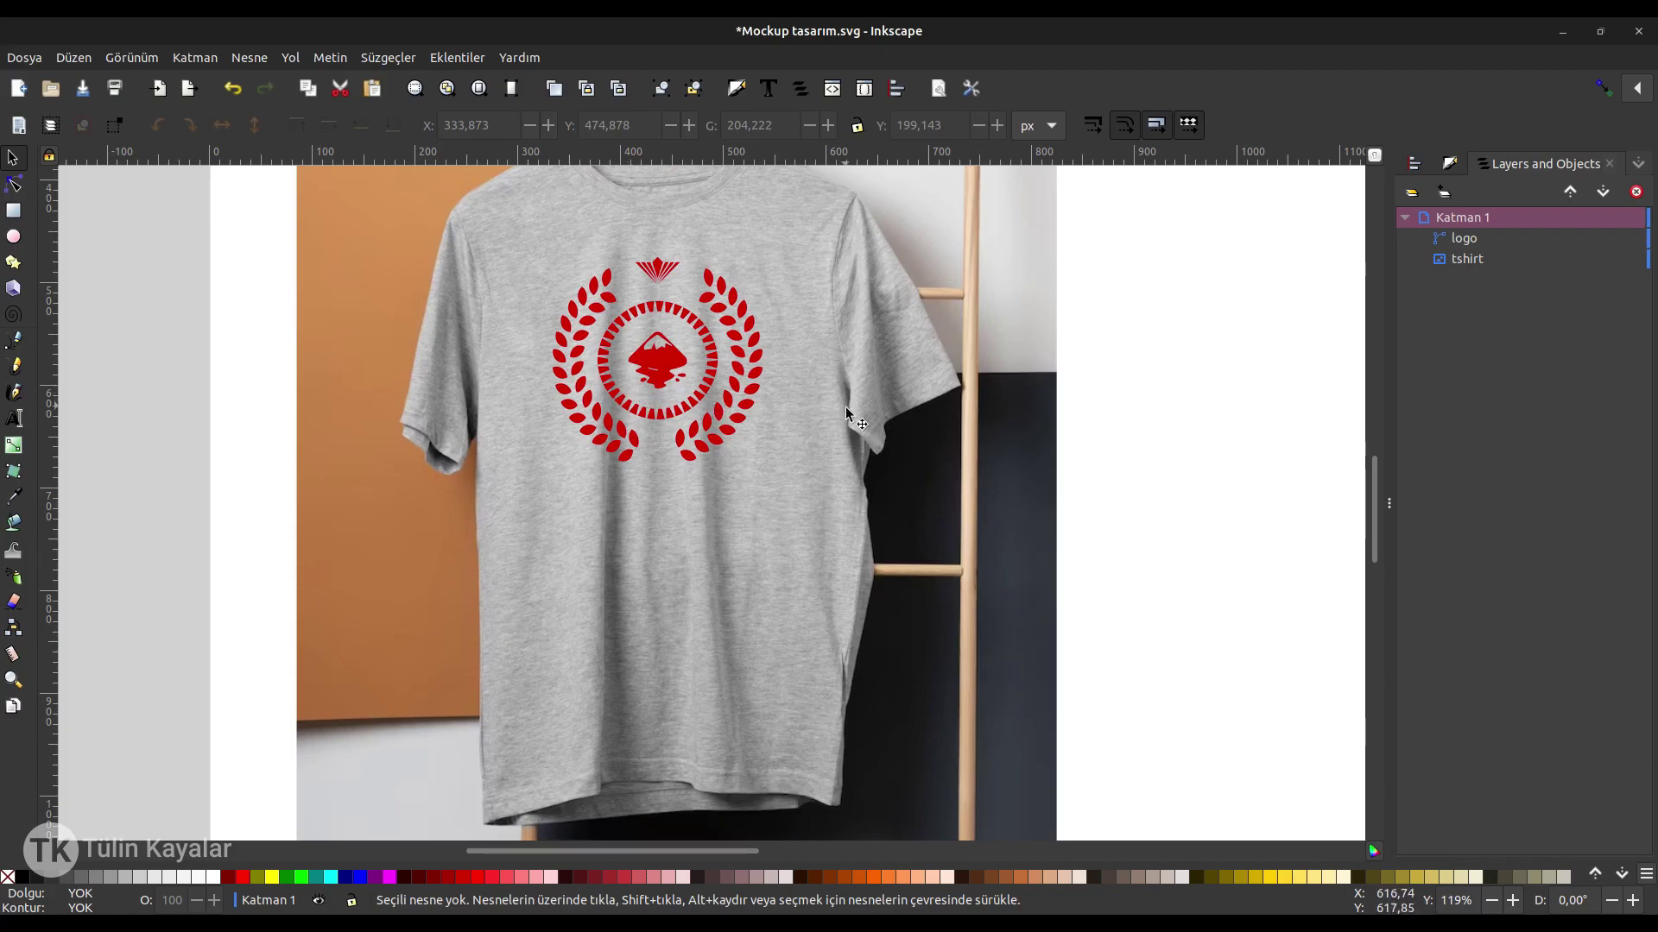
# Duplicate the tshirt photo, place the copy to its right, and name it 'gölge'.
pyautogui.press('ctrl')
pyautogui.scroll(-2, 852, 432)
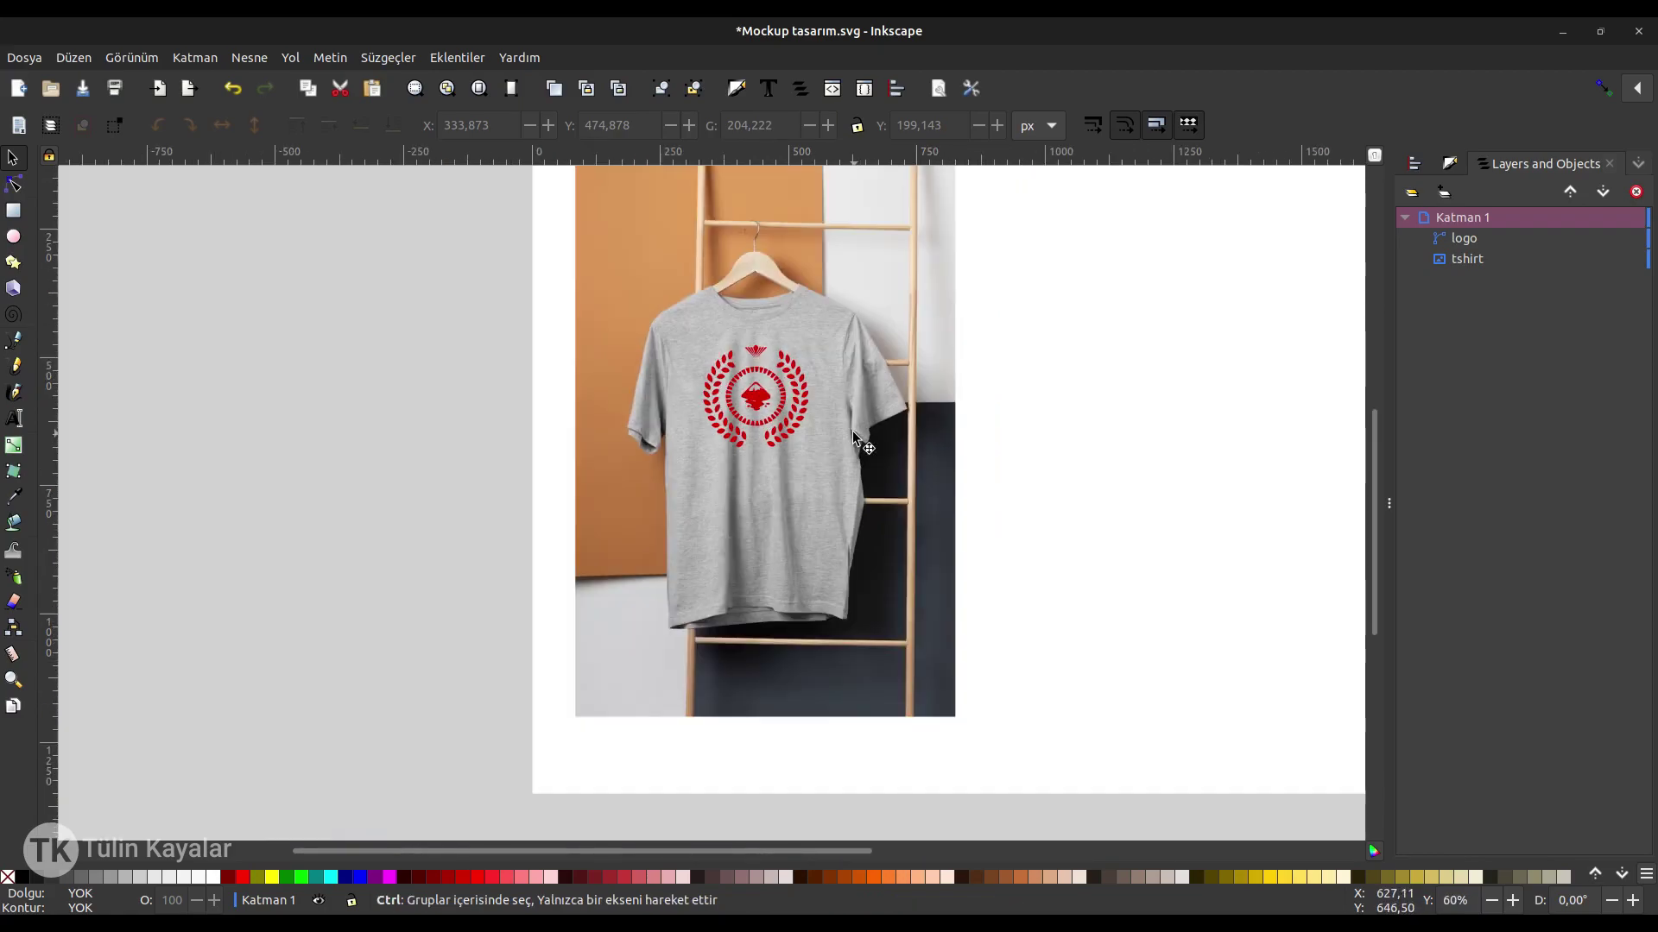
pyautogui.click(751, 427)
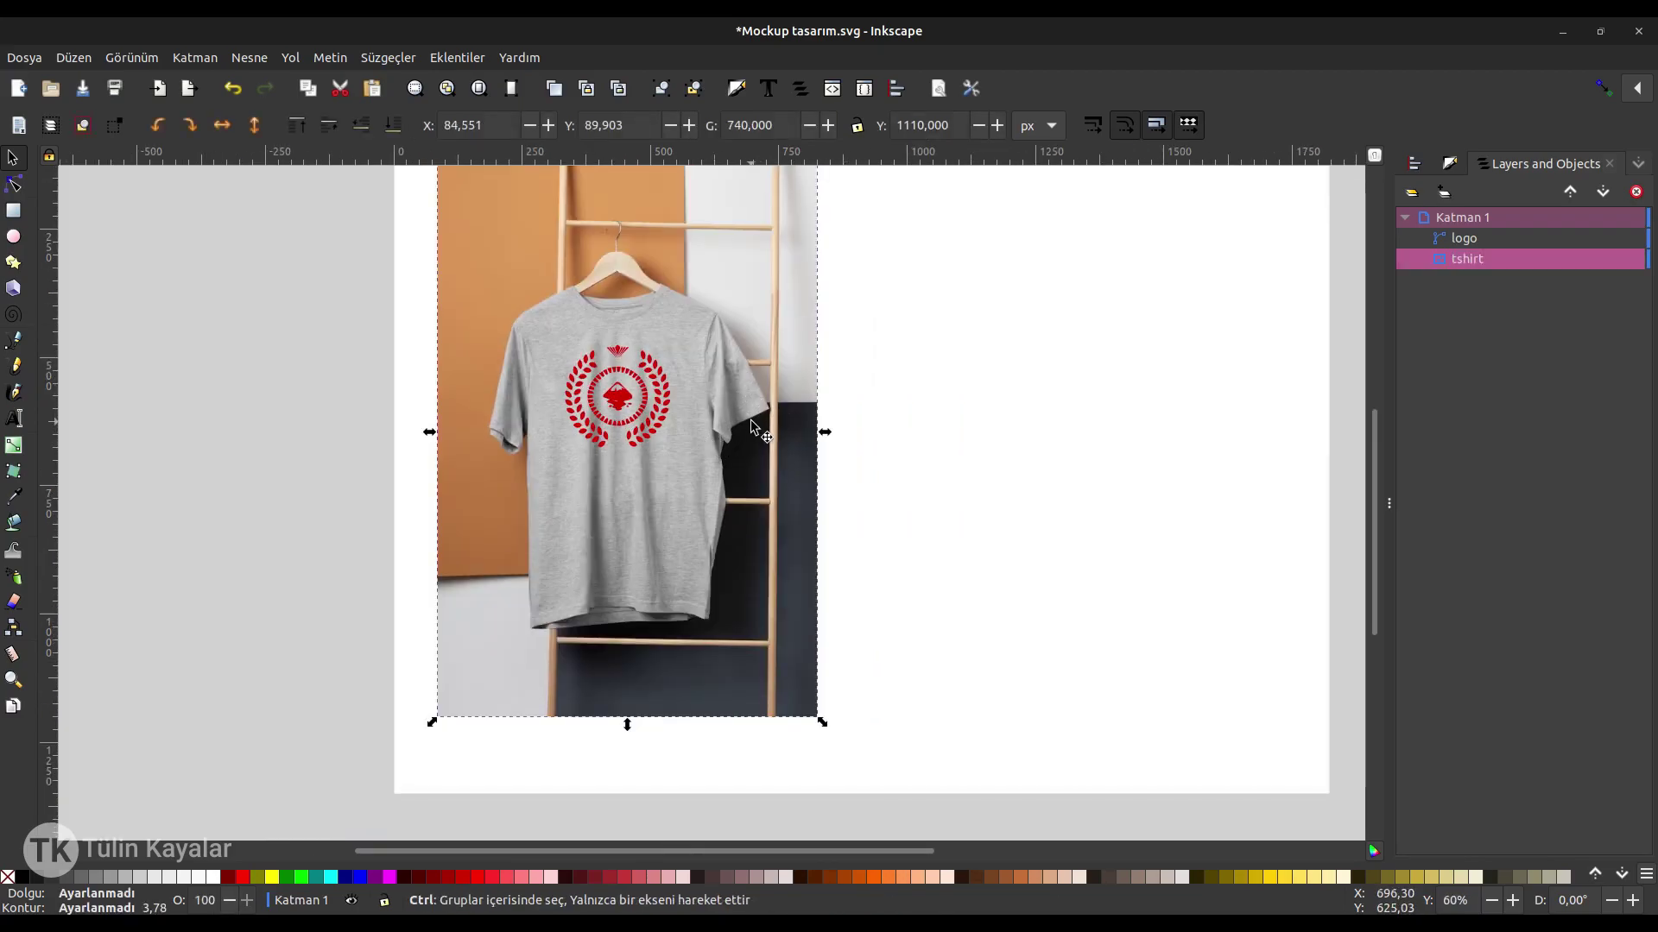
pyautogui.hotkey('ctrl', 'd')
pyautogui.moveTo(728, 416)
pyautogui.mouseDown()
pyautogui.moveTo(1138, 406)
pyautogui.moveTo(1097, 427)
pyautogui.mouseUp()
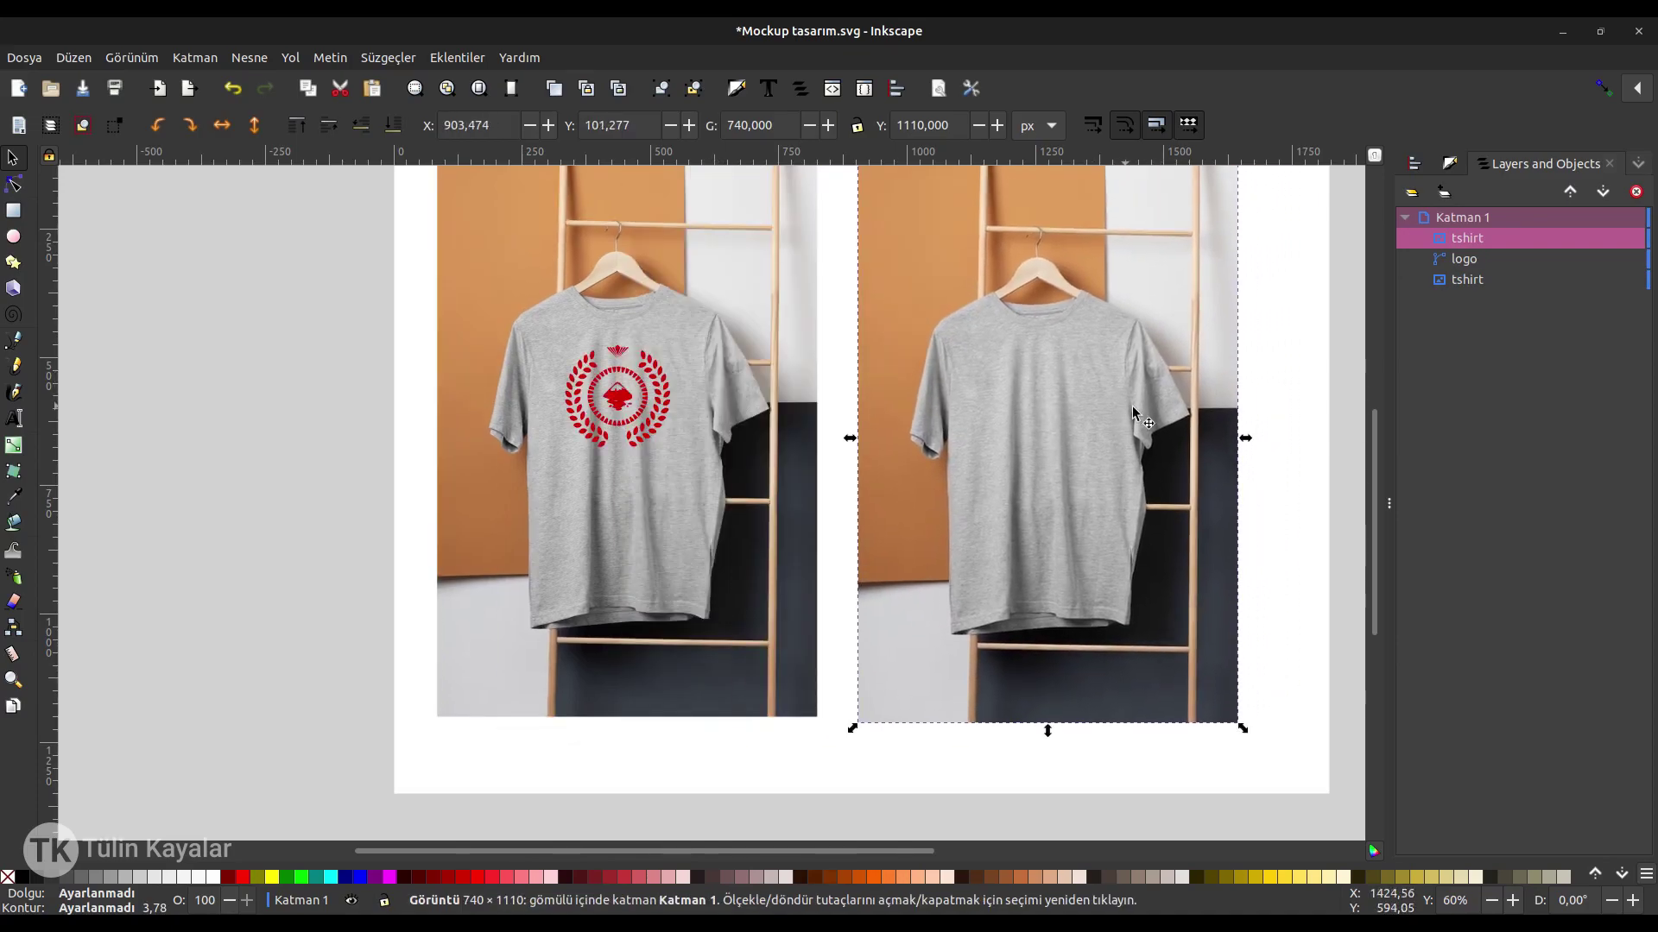
pyautogui.doubleClick(1479, 240)
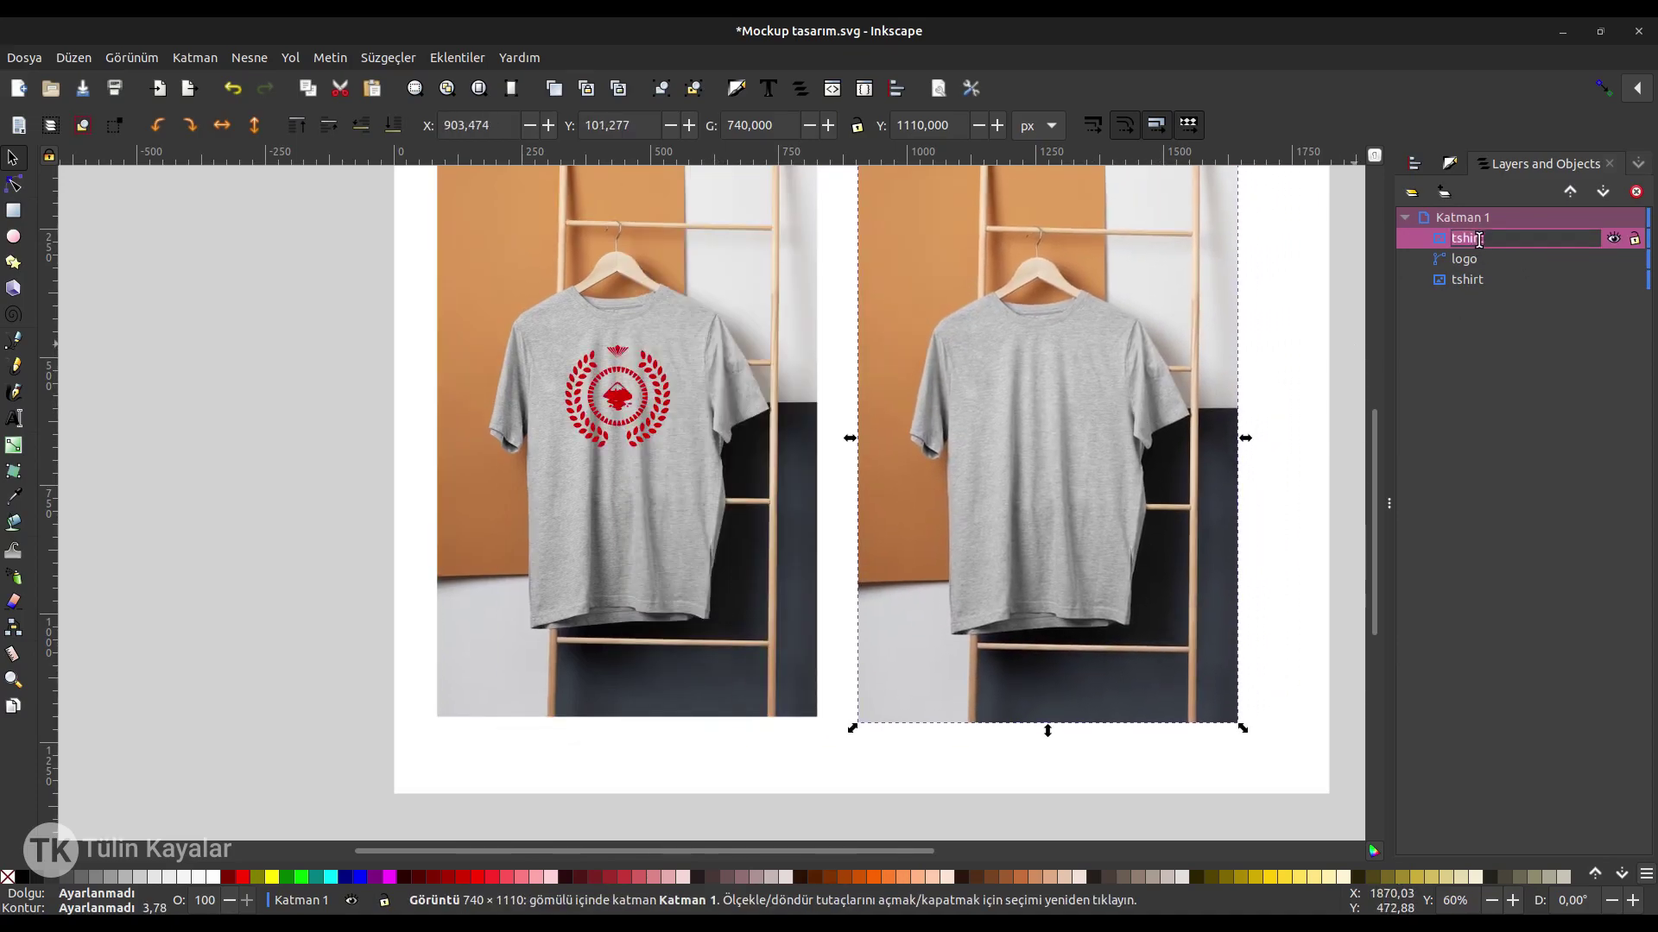
pyautogui.write('gölge')
pyautogui.press('Return')
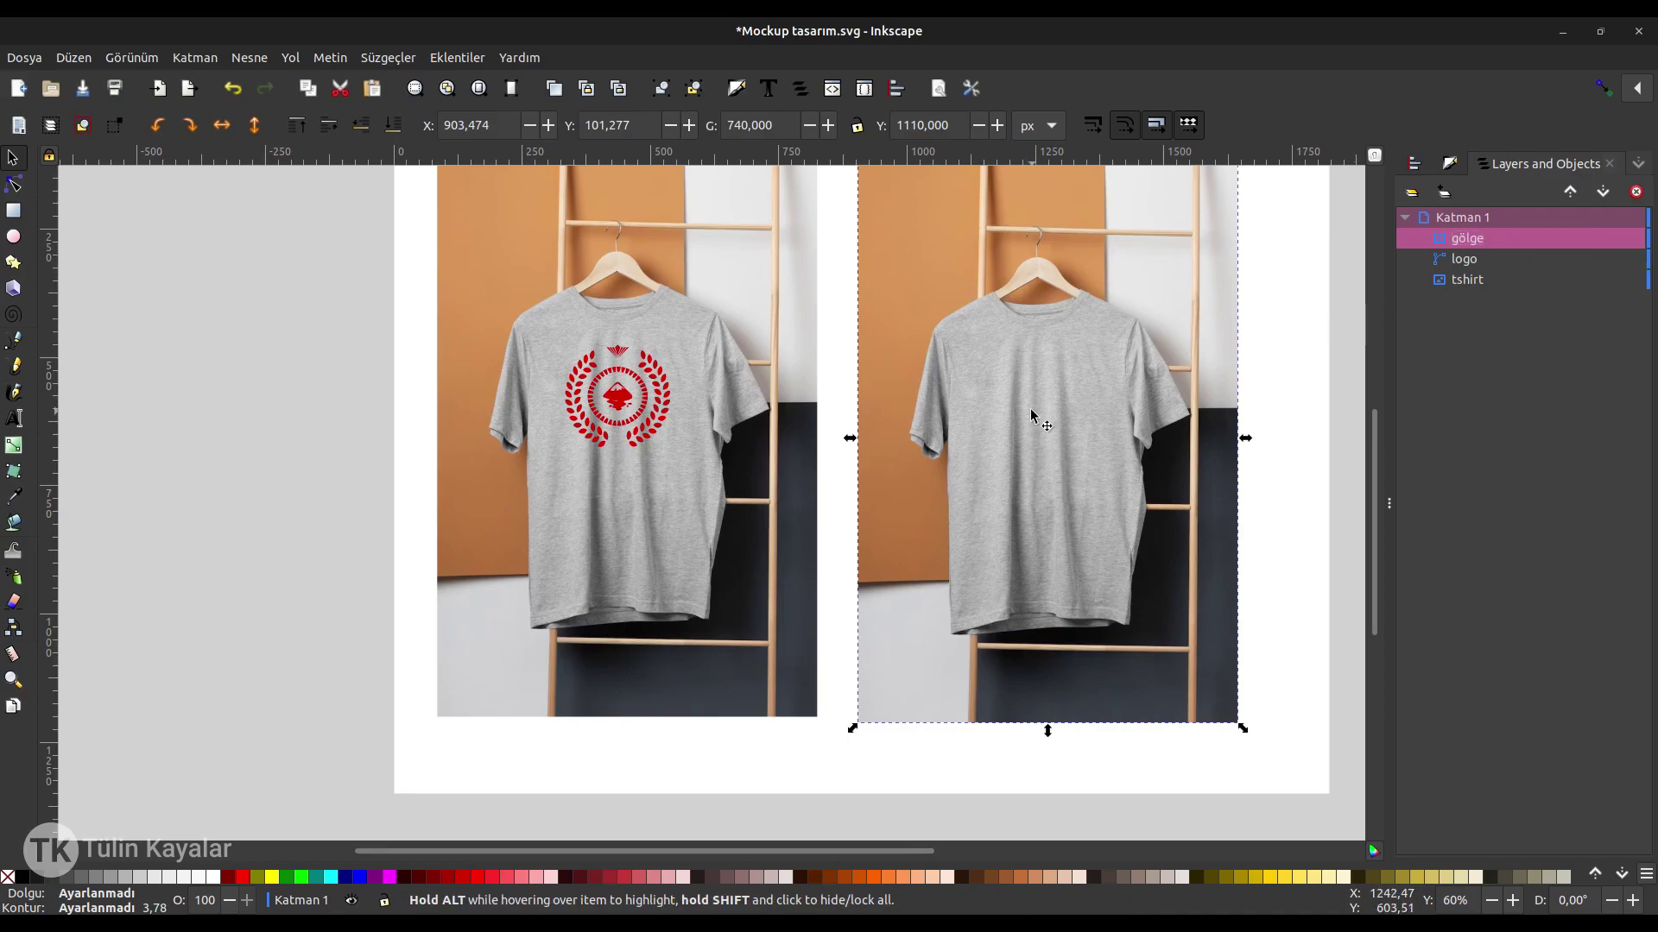
# Open the Süzgeçler > Renk > Gri tonlama filter for gölge, move it aside, and tick Saydam.
pyautogui.click(388, 57)
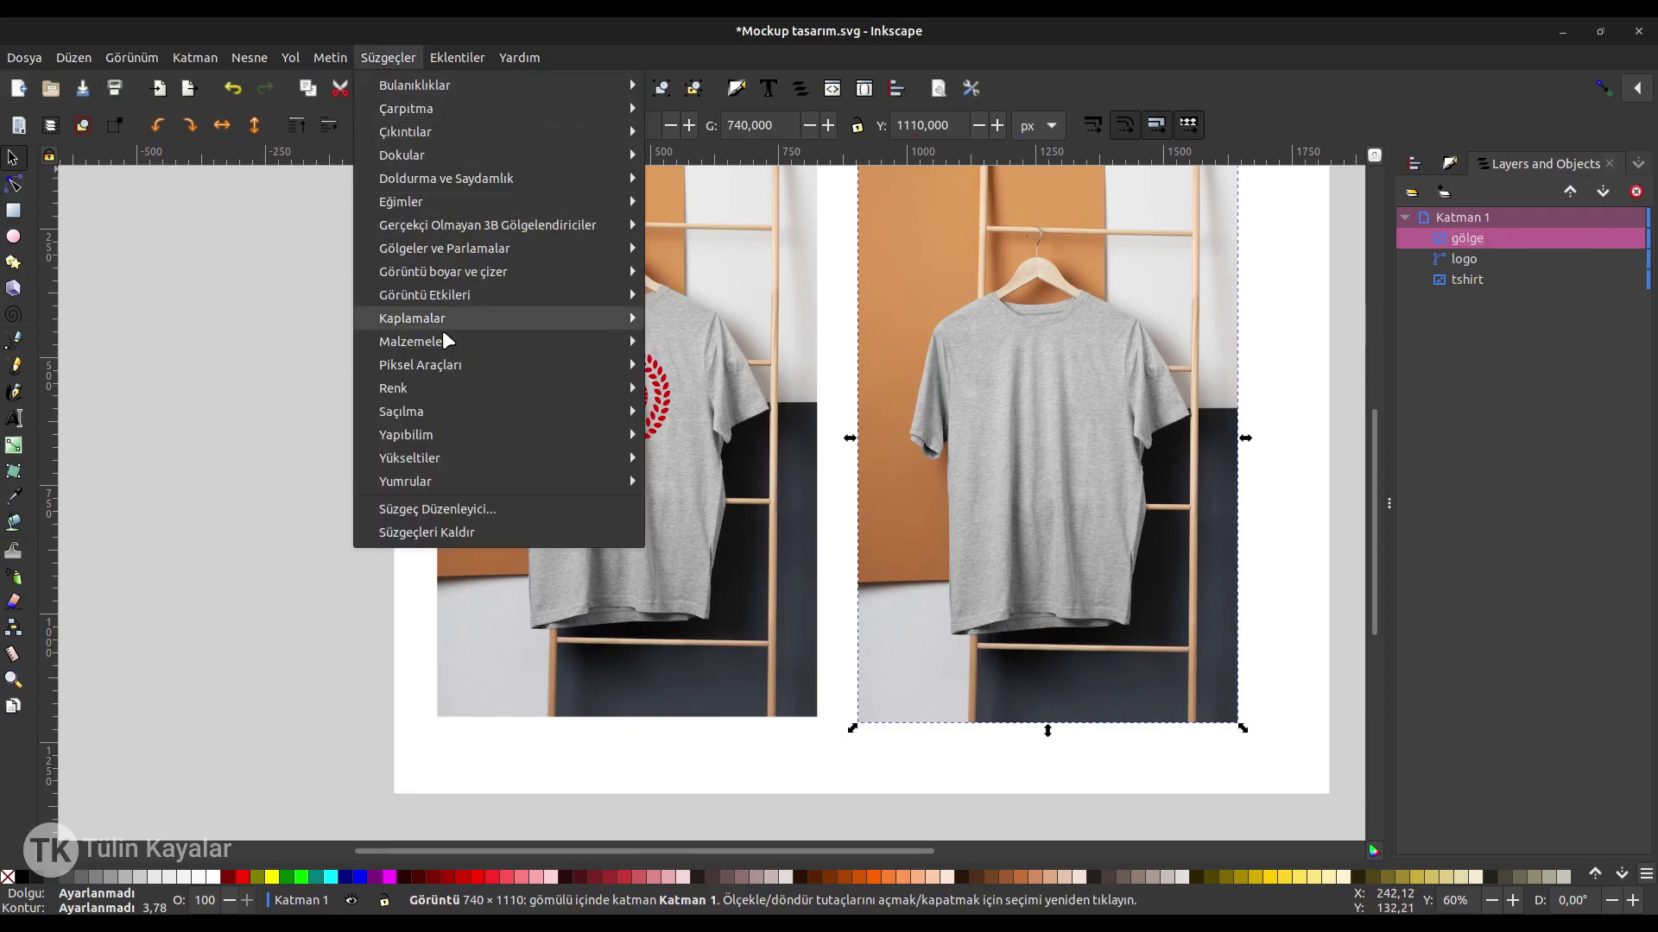
pyautogui.moveTo(392, 387)
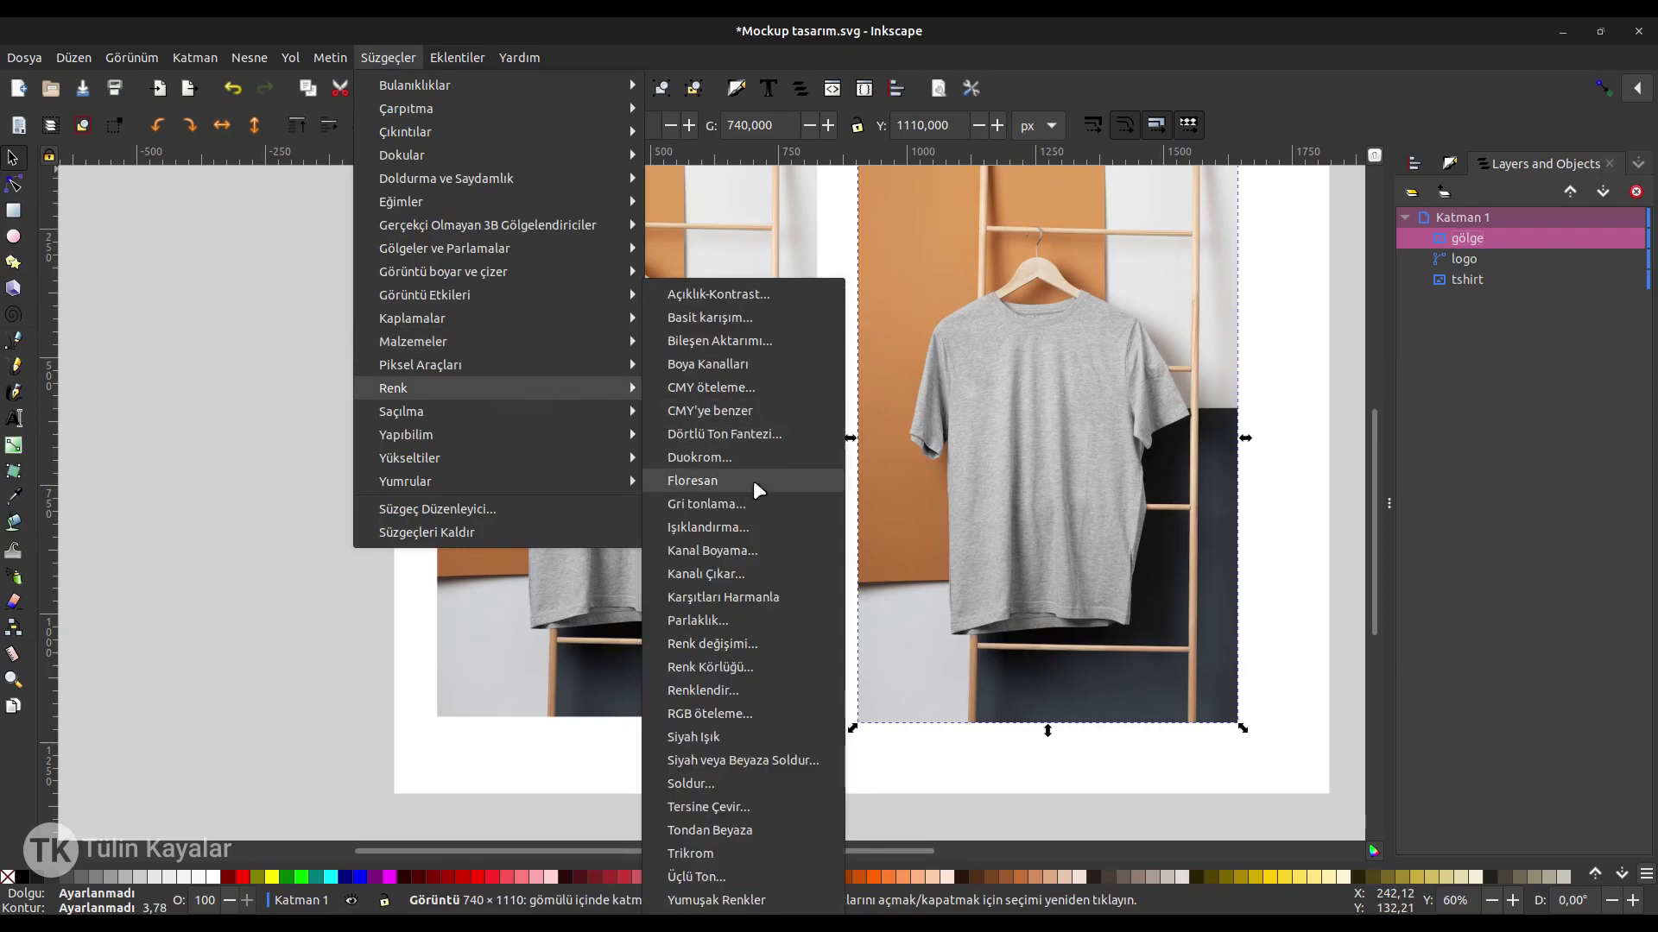
pyautogui.click(739, 504)
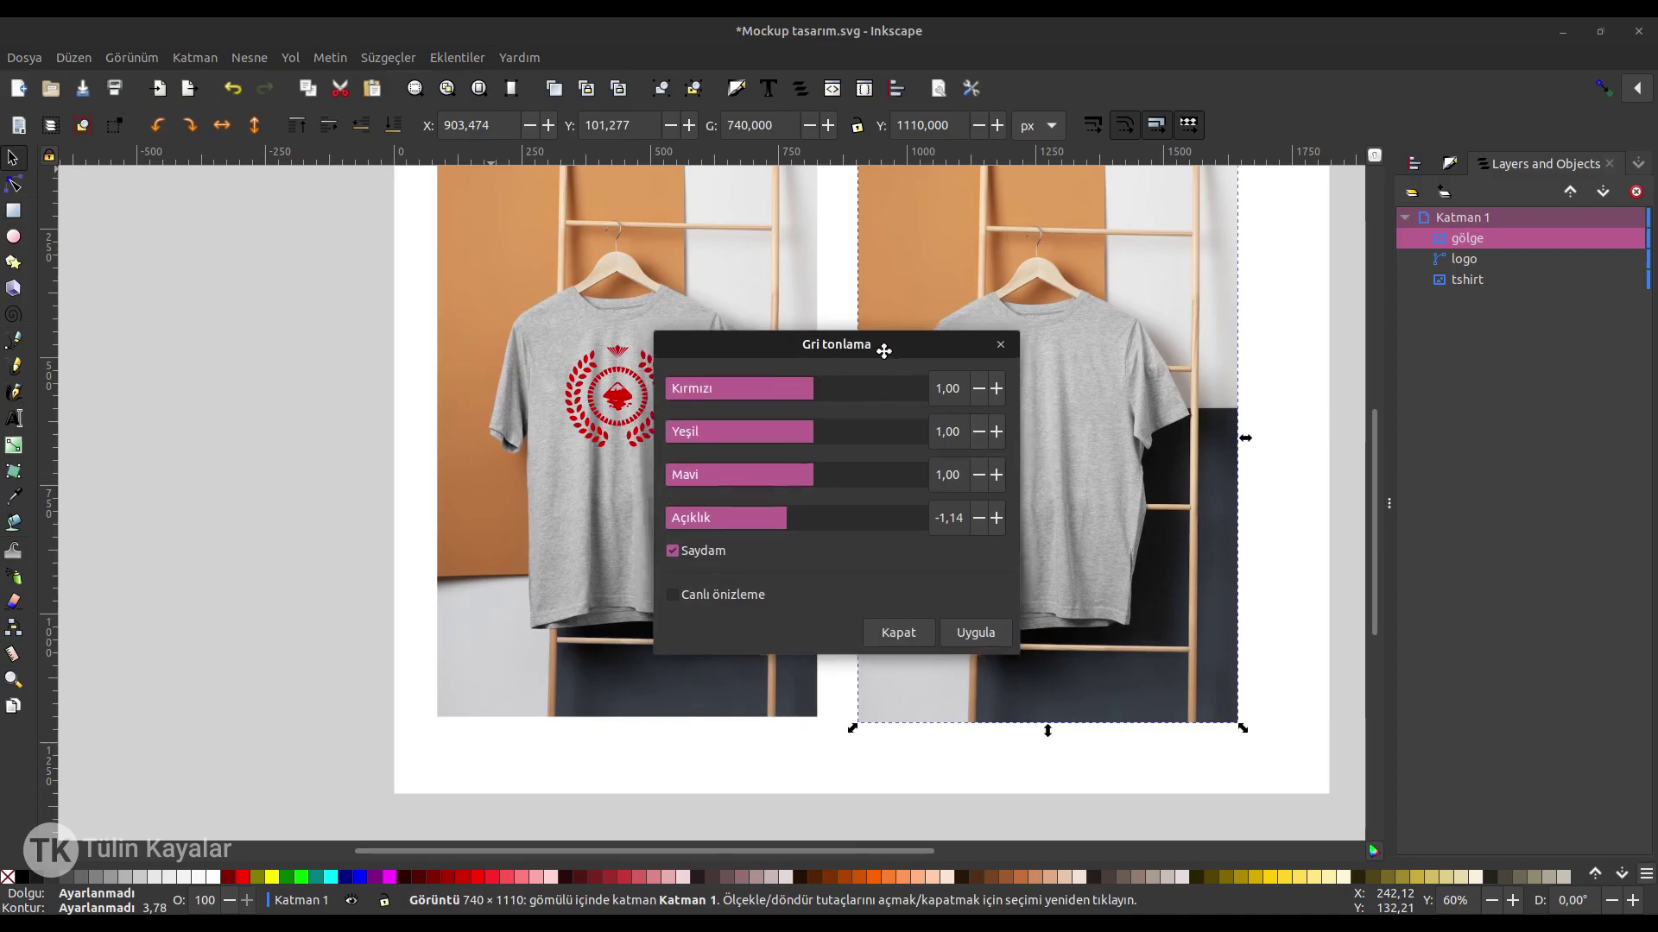
pyautogui.moveTo(889, 328); pyautogui.dragTo(1454, 233)
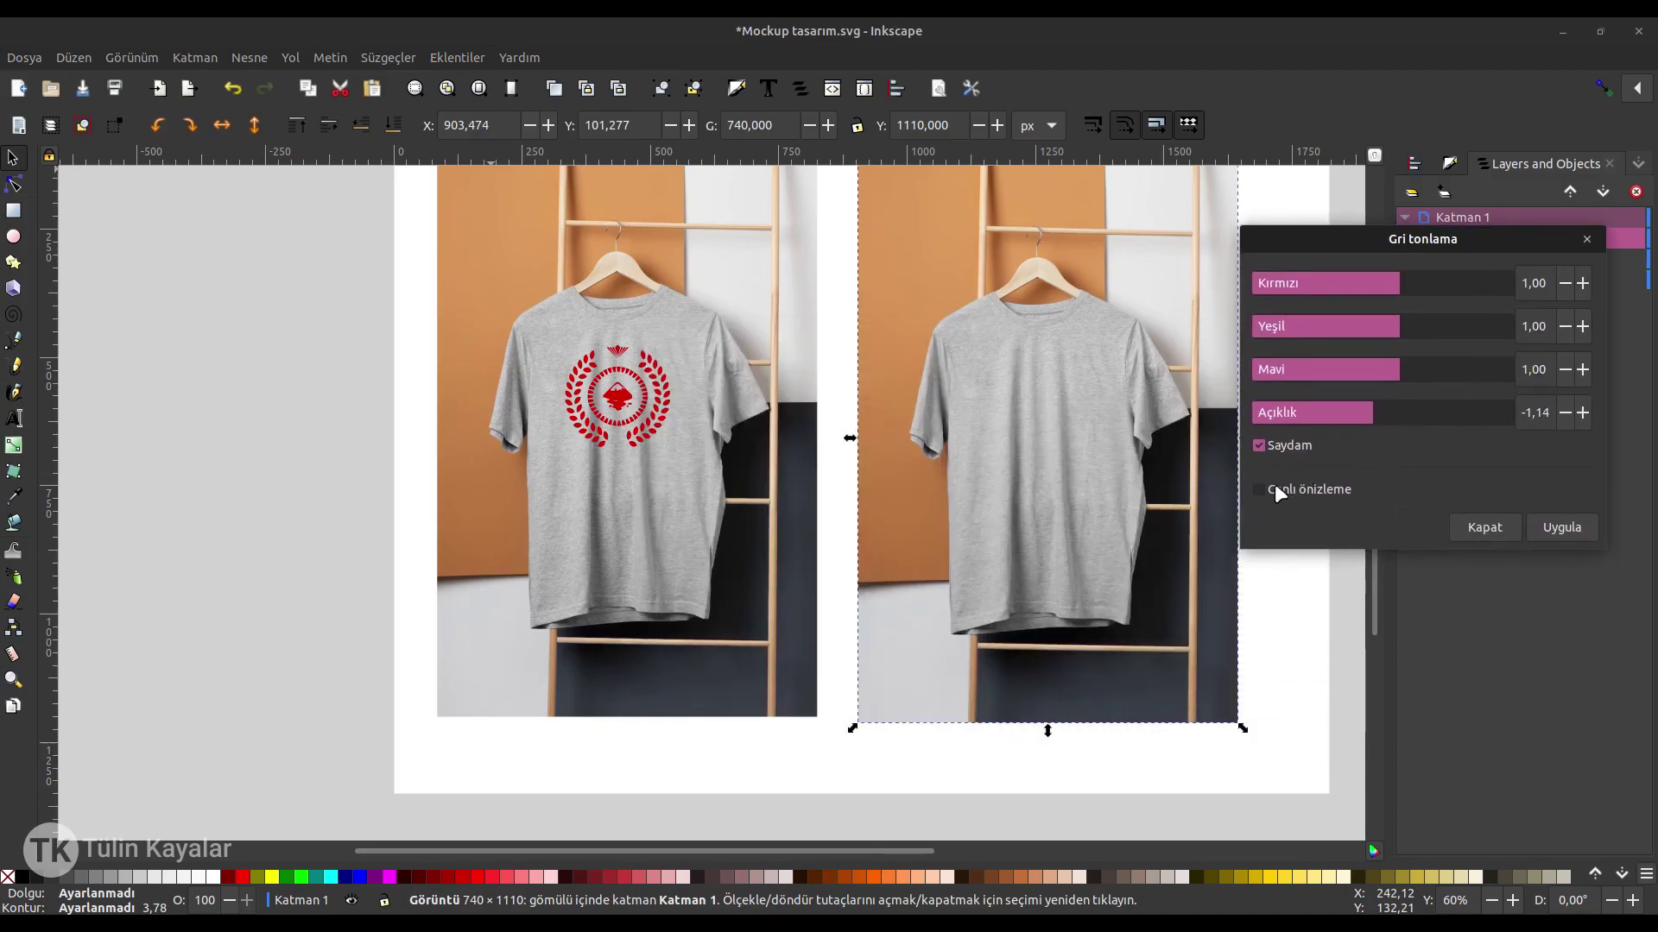
pyautogui.moveTo(1391, 237); pyautogui.dragTo(1370, 246)
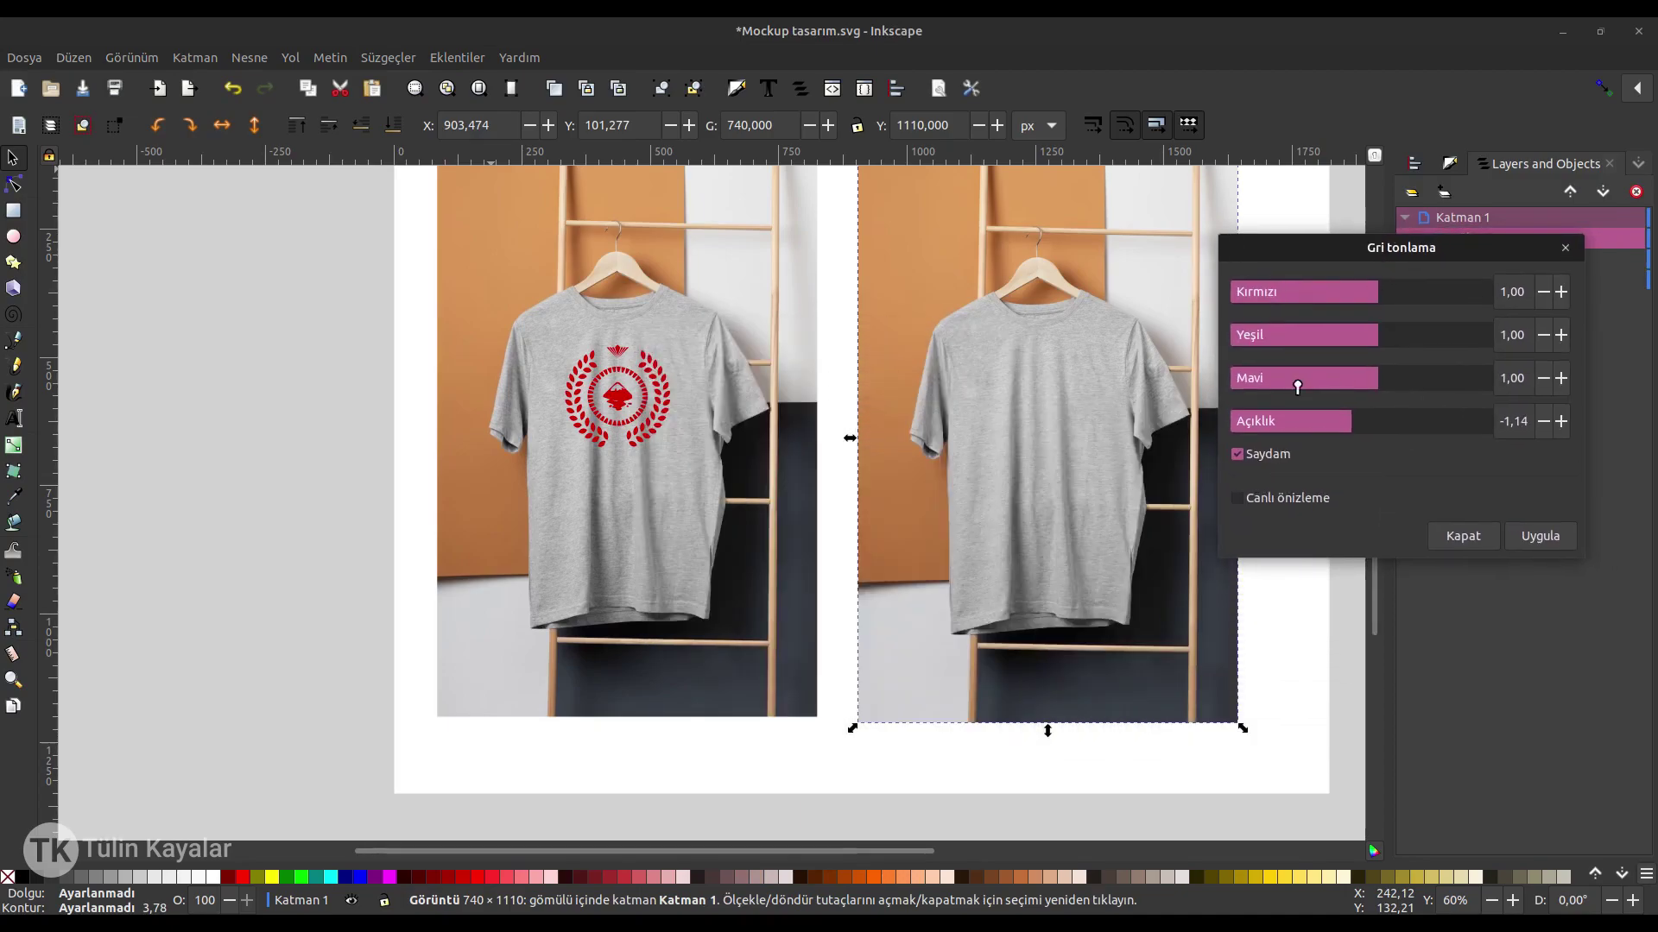
pyautogui.click(1236, 454)
# Turn on live preview of the greyscale filter and reposition its dialog.
pyautogui.click(1238, 497)
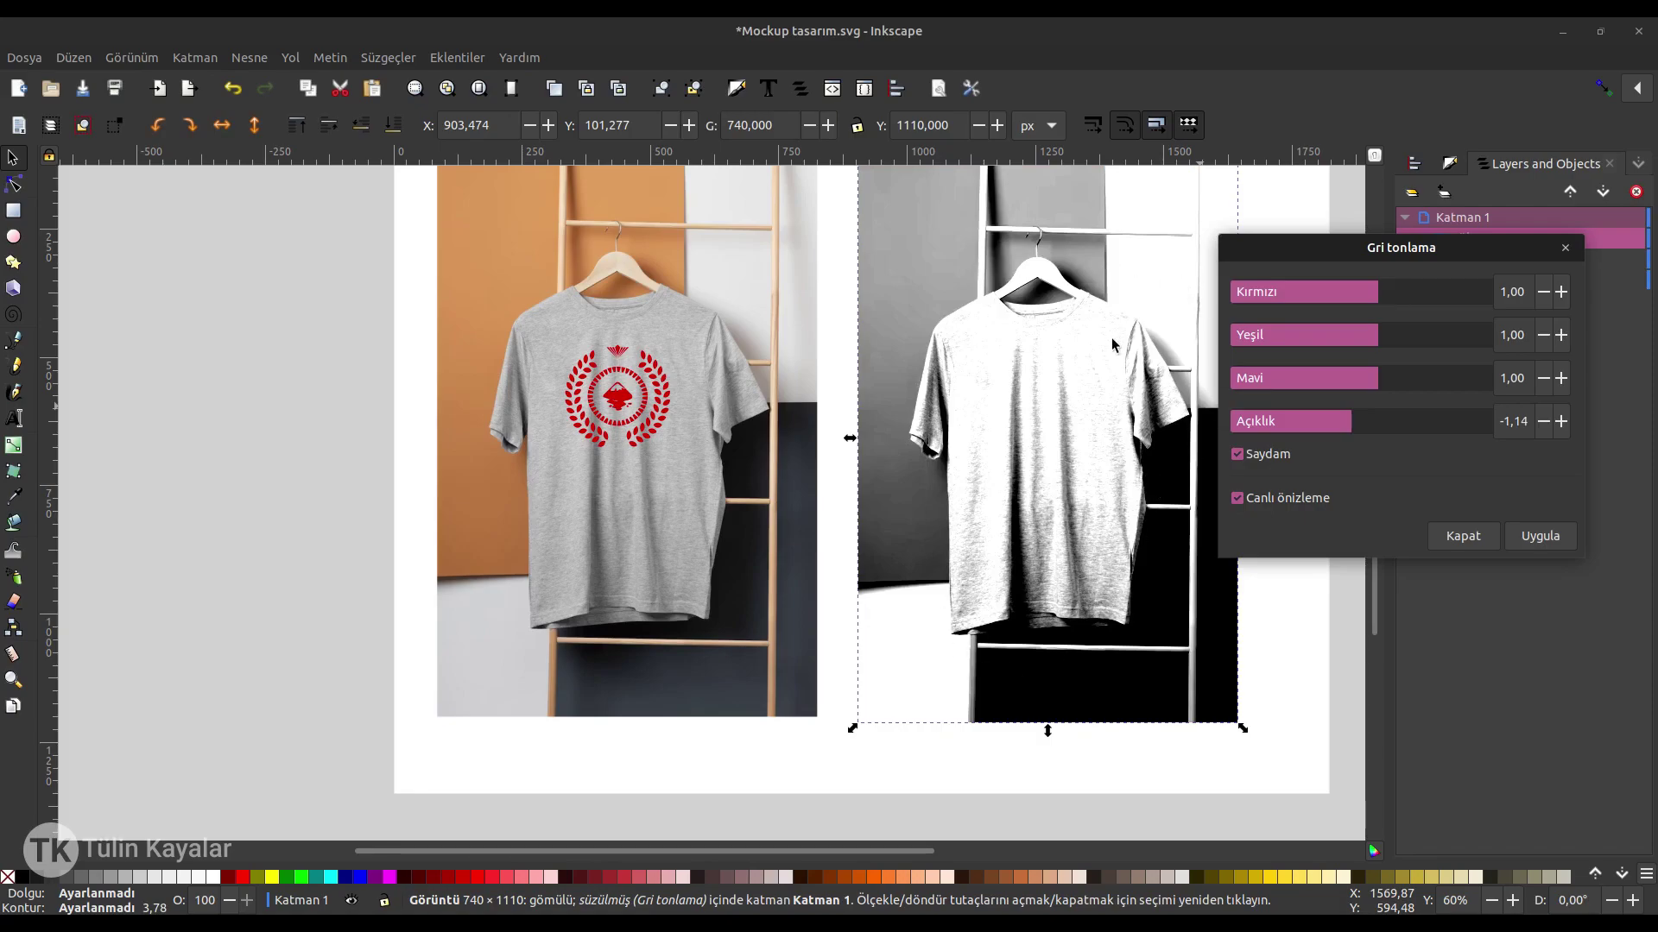
pyautogui.moveTo(1438, 253); pyautogui.dragTo(1438, 316)
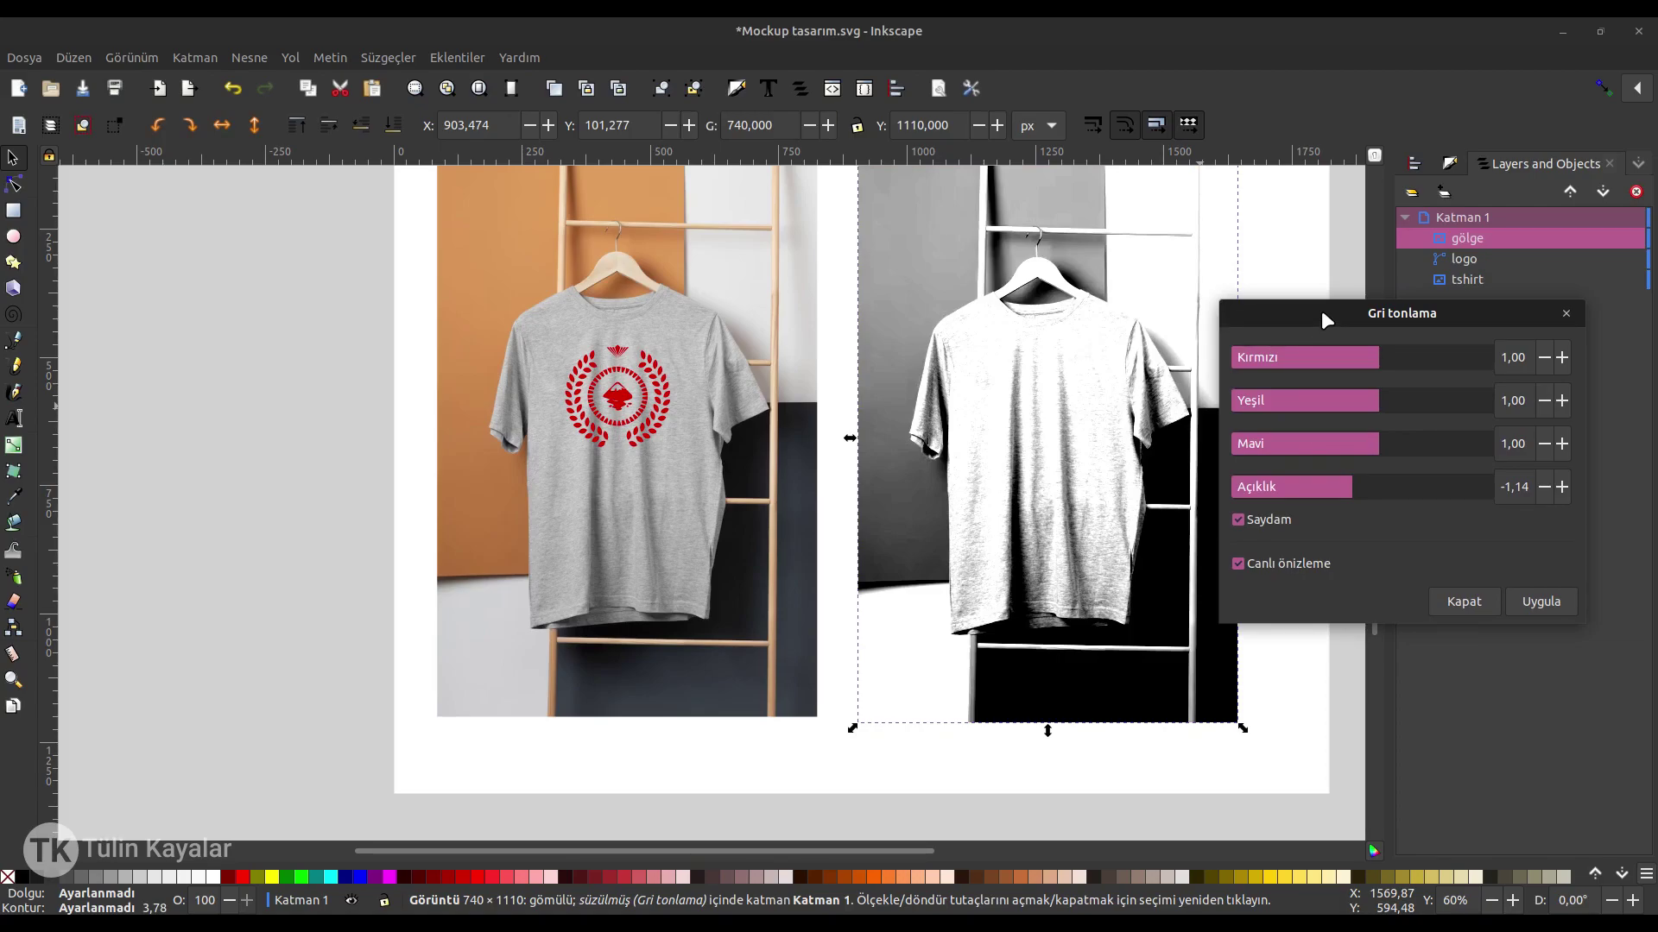
pyautogui.moveTo(1322, 313); pyautogui.dragTo(1344, 258)
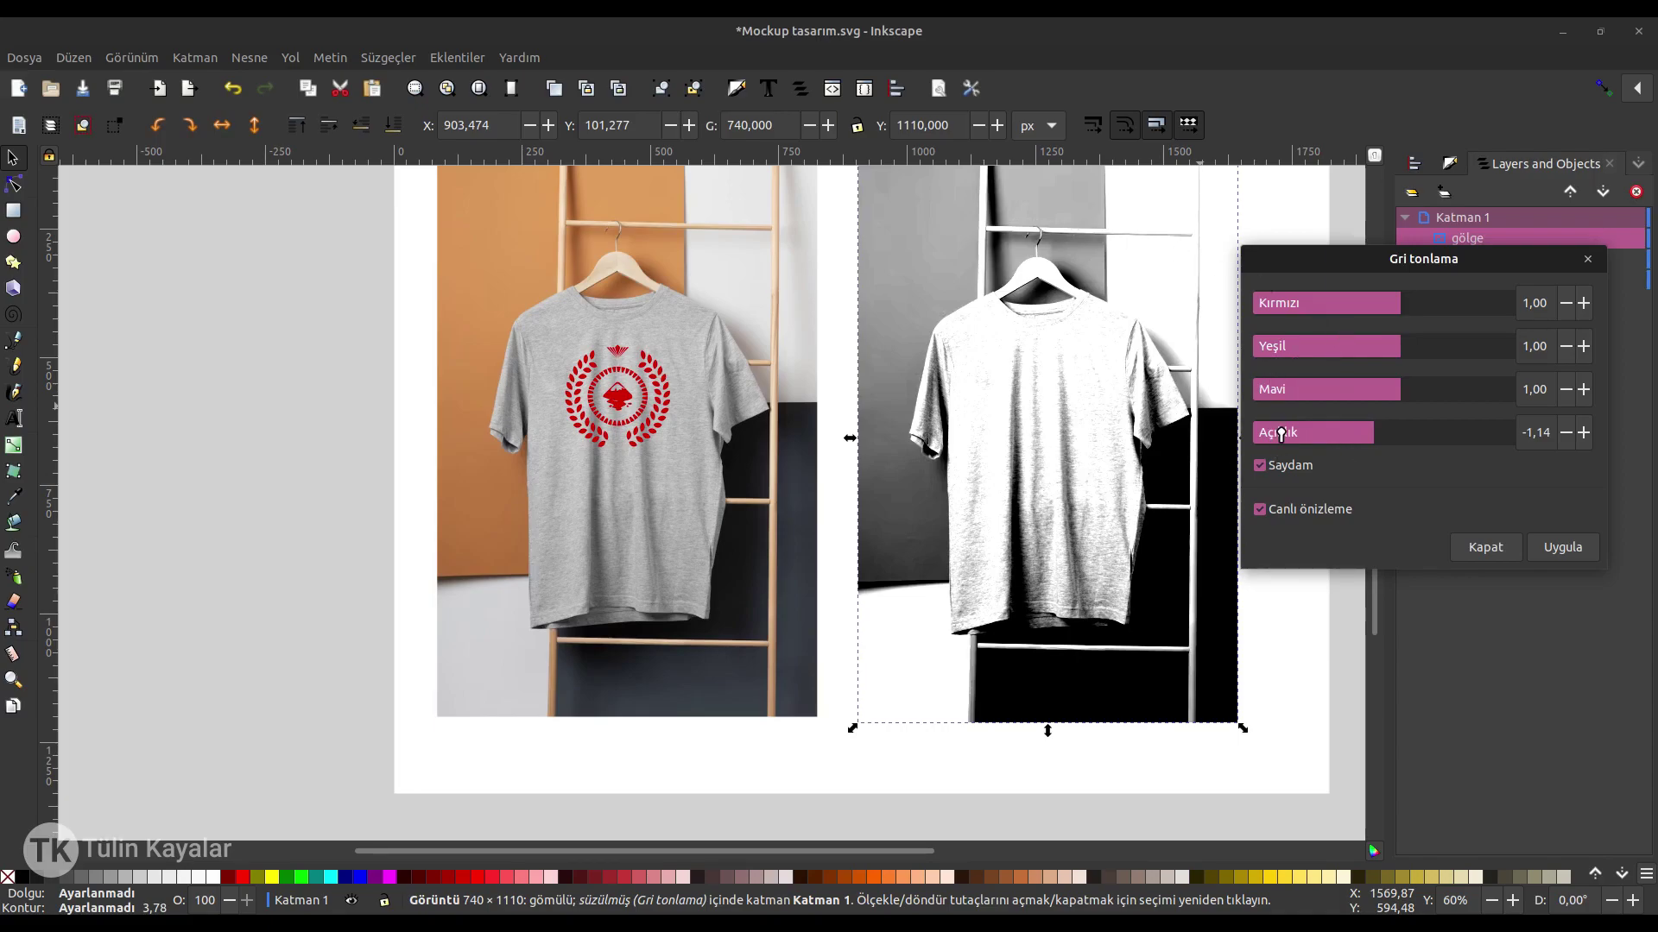
pyautogui.moveTo(1381, 251); pyautogui.dragTo(1347, 249)
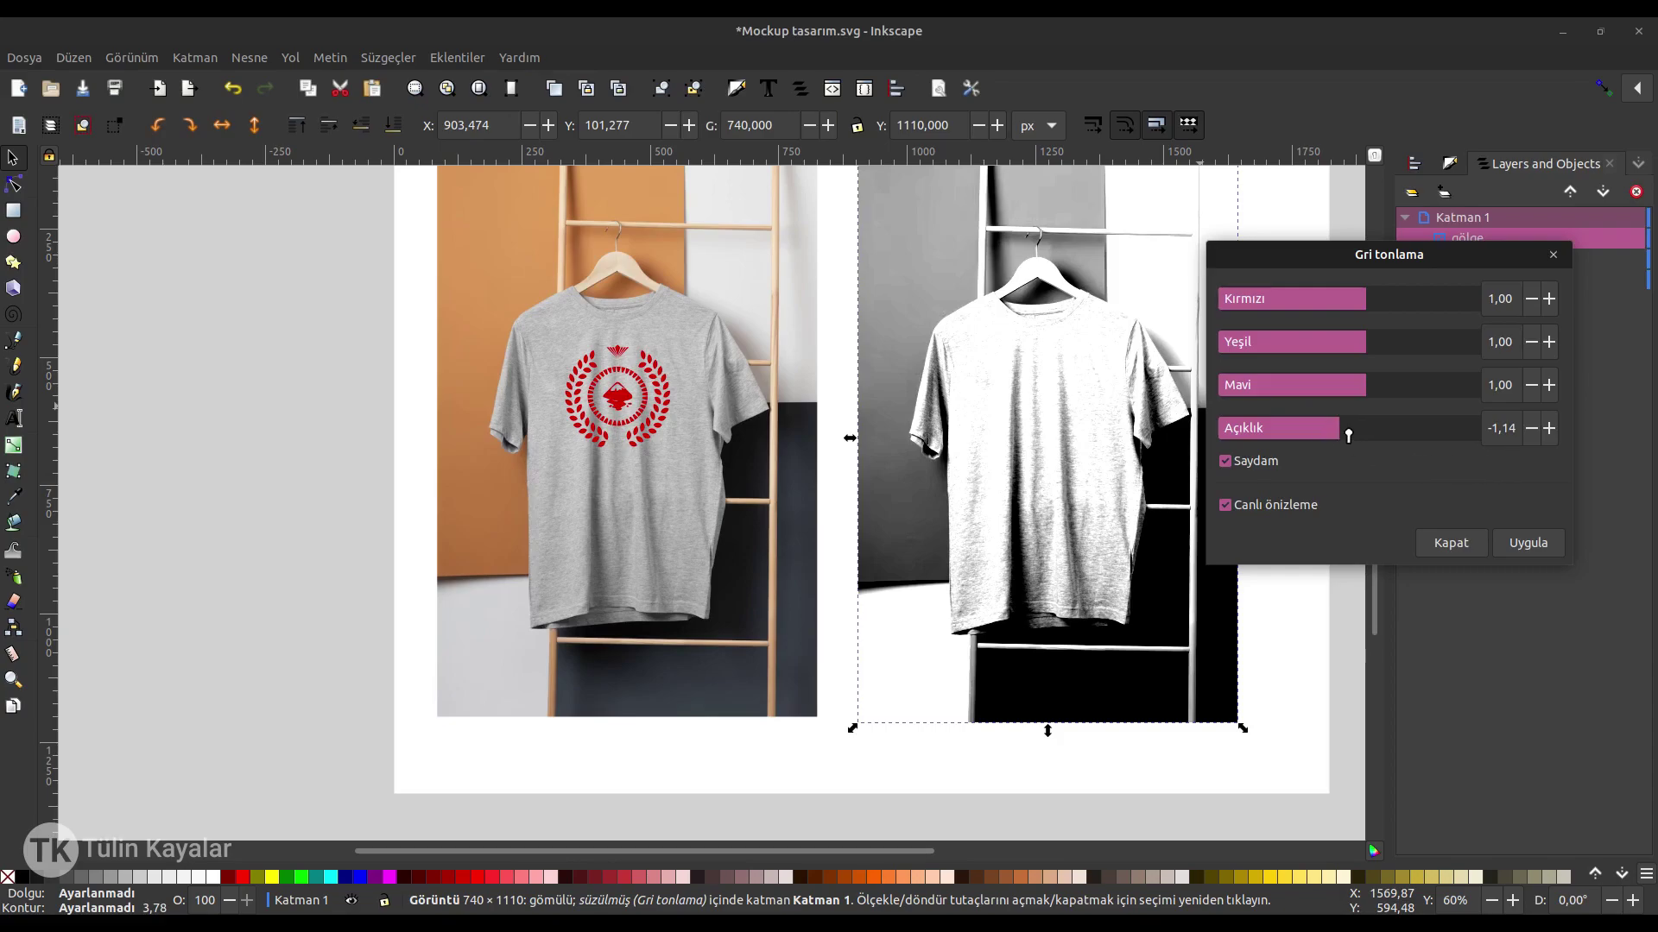
# Lower Açıklık to -1,10, then apply and close the greyscale filter.
pyautogui.moveTo(1350, 436); pyautogui.dragTo(1355, 434)
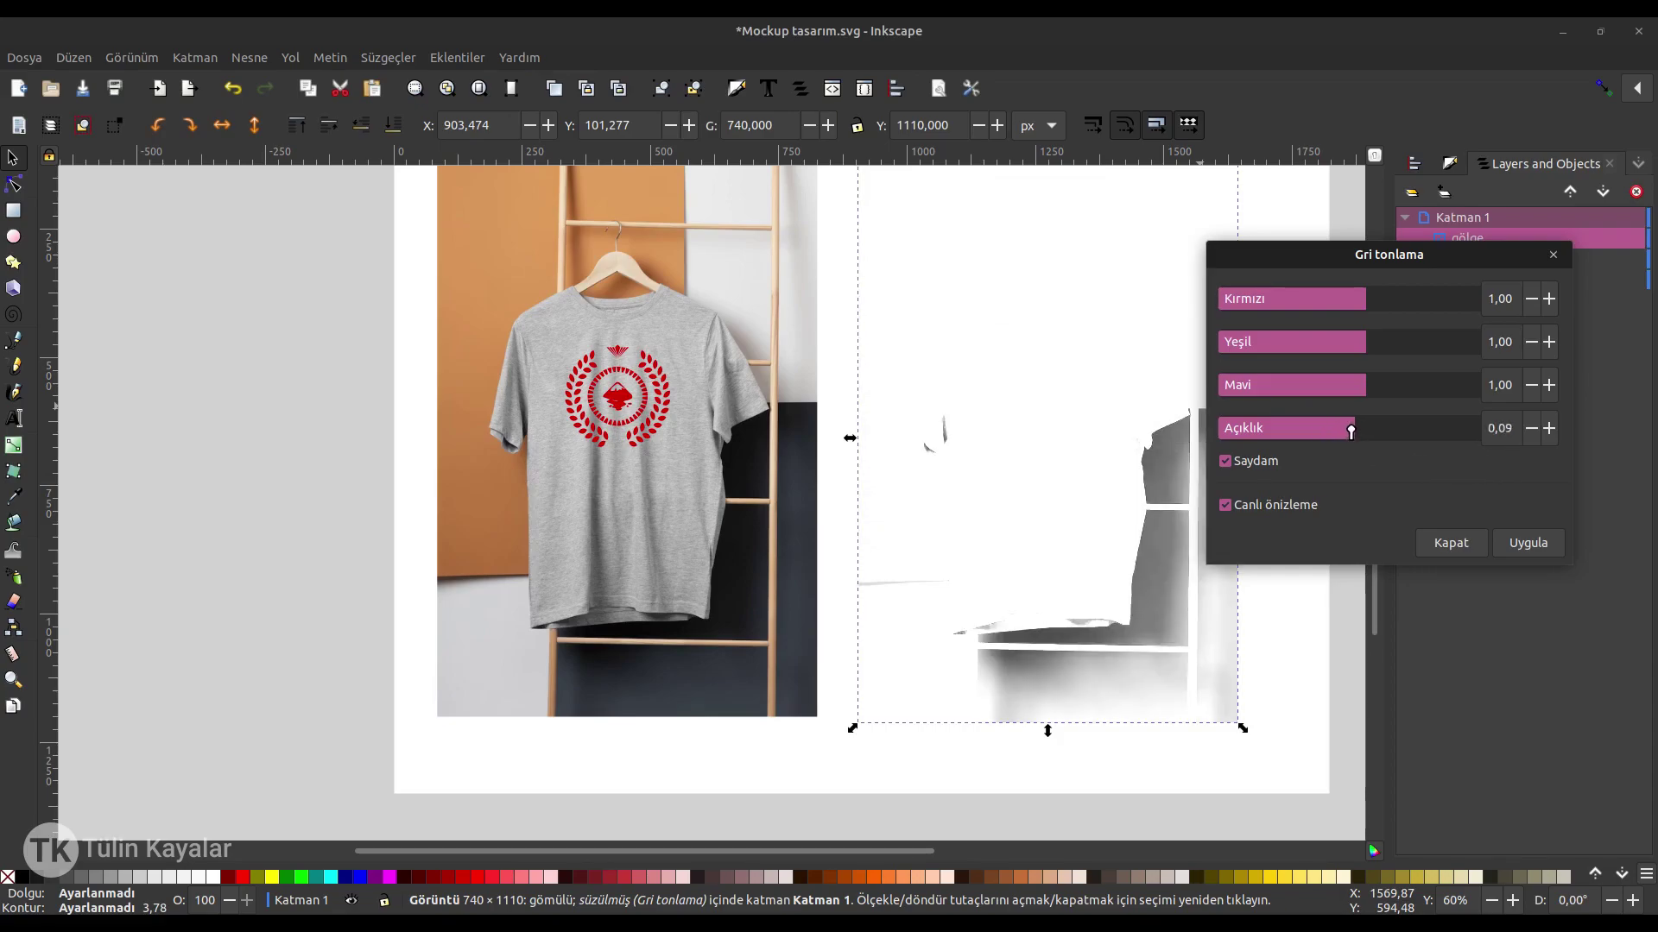
pyautogui.moveTo(1351, 432); pyautogui.dragTo(1347, 430)
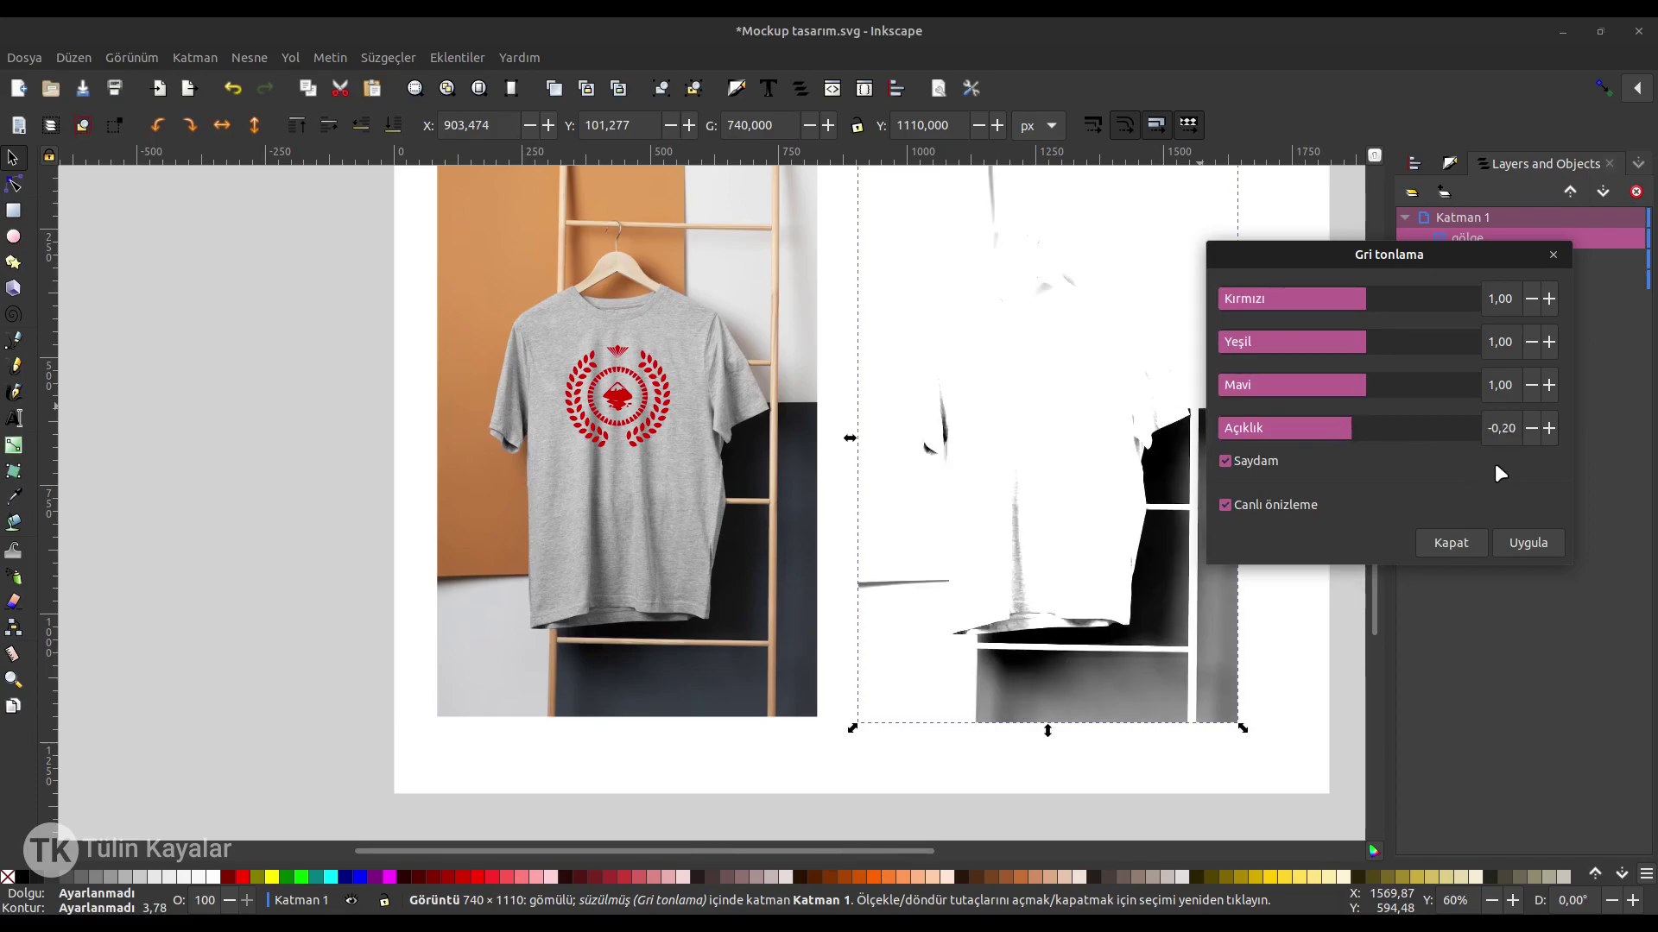
pyautogui.click(1530, 428)
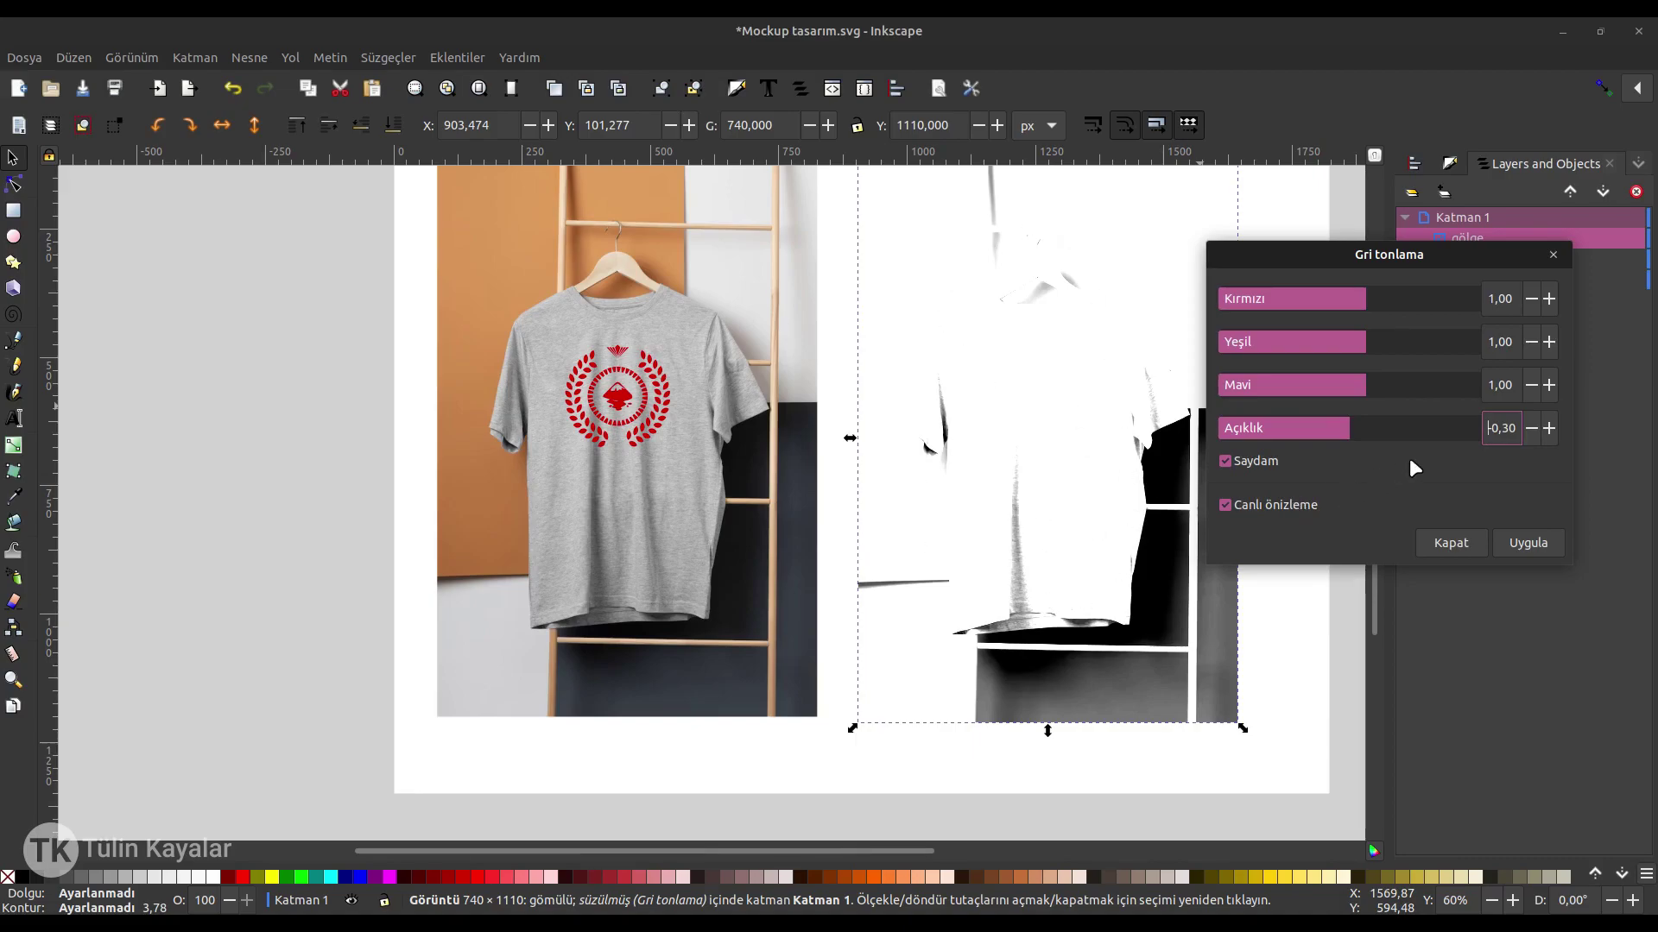
pyautogui.scroll(3, 1530, 423)
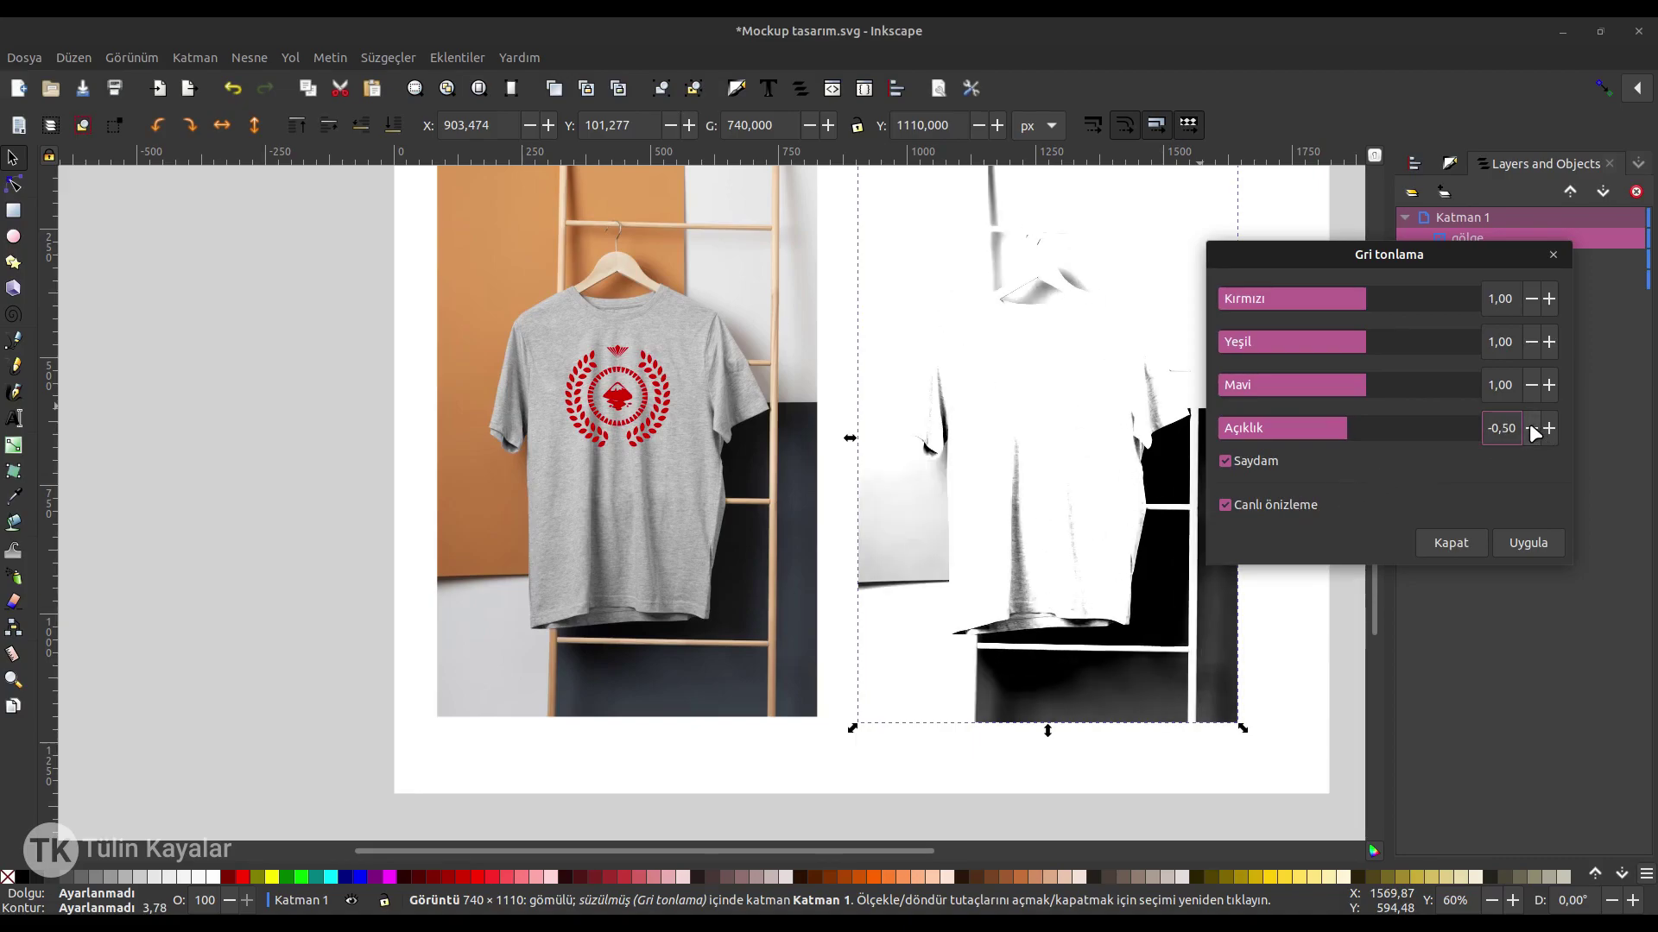
pyautogui.click(1530, 425)
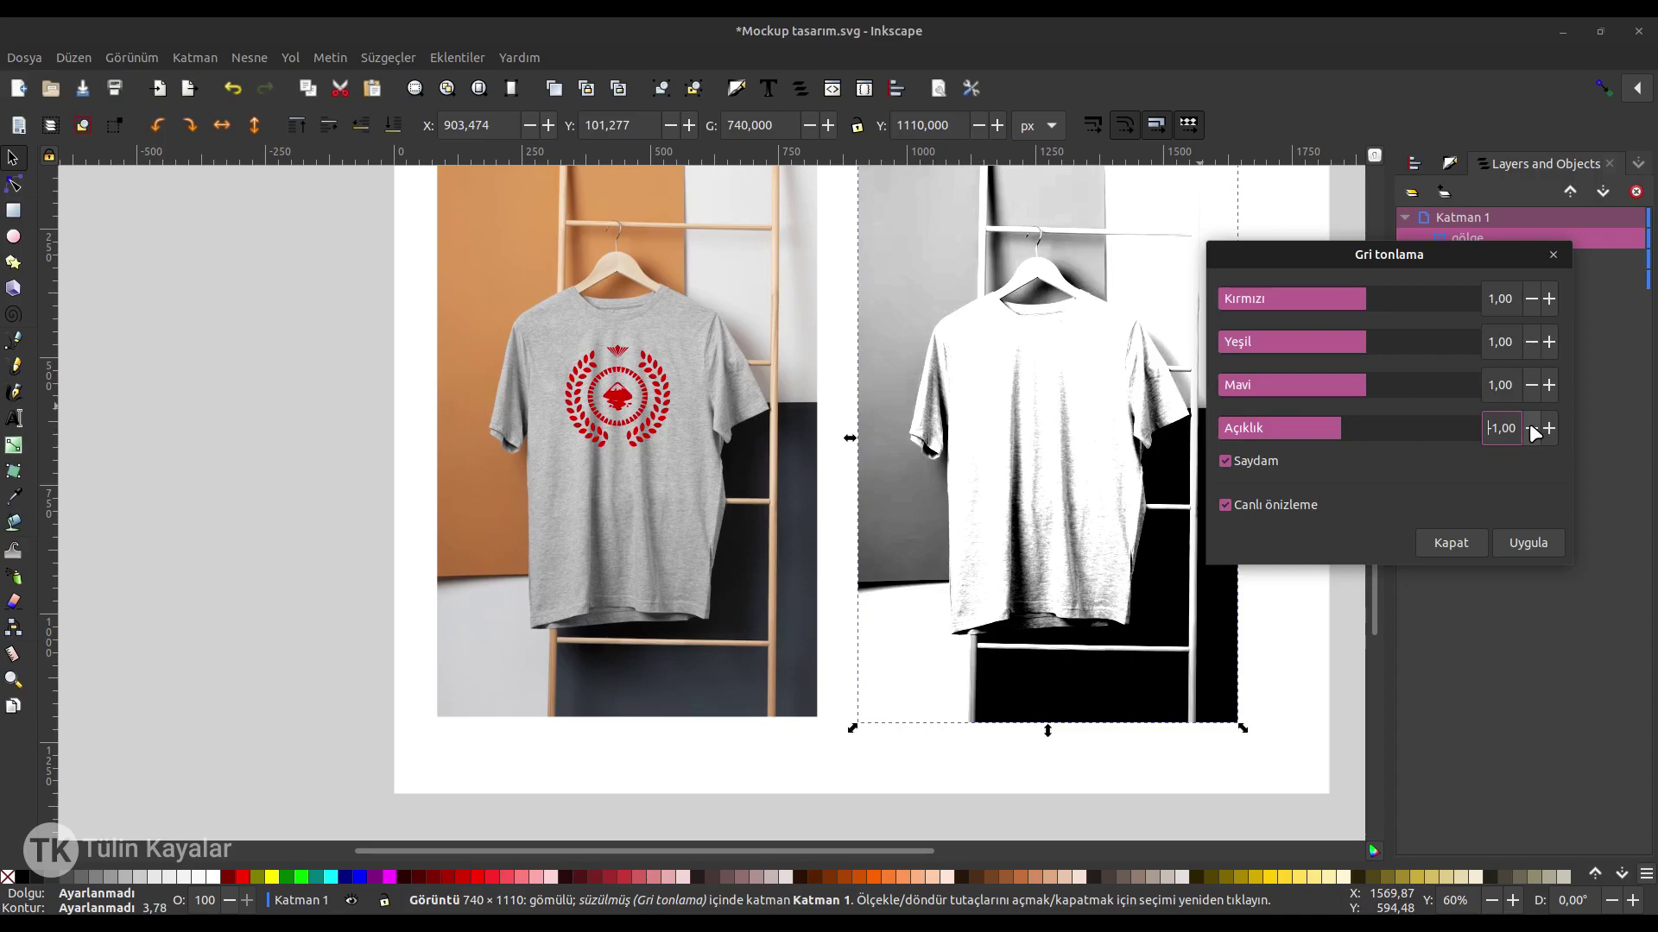
pyautogui.click(1530, 425)
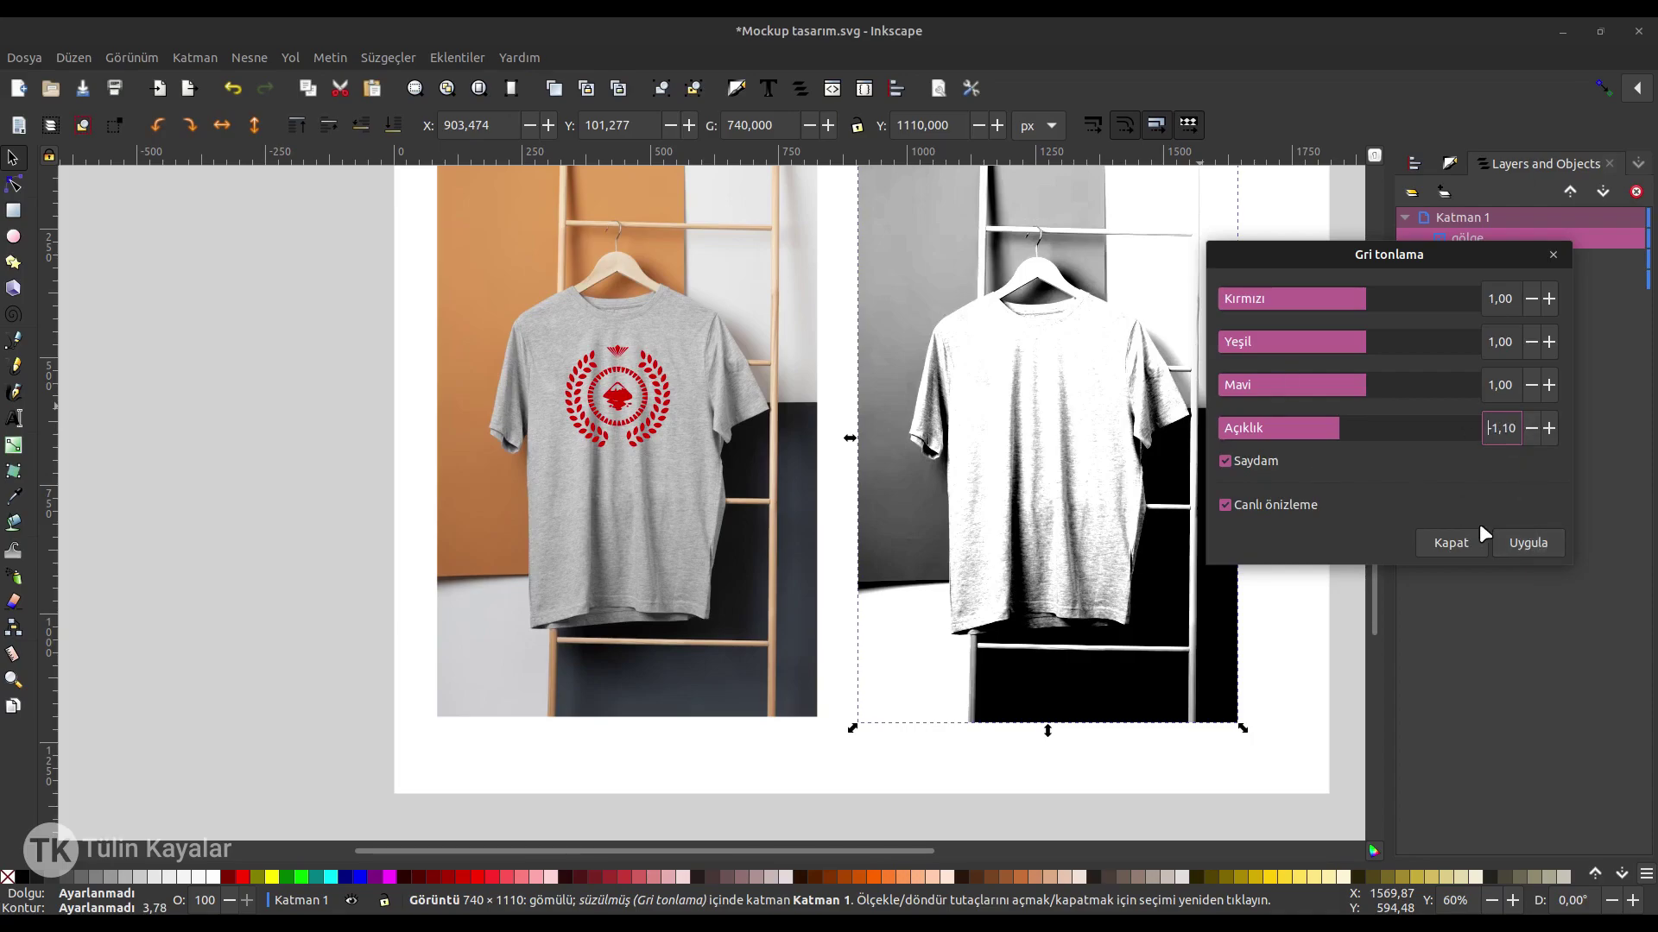
pyautogui.click(1526, 544)
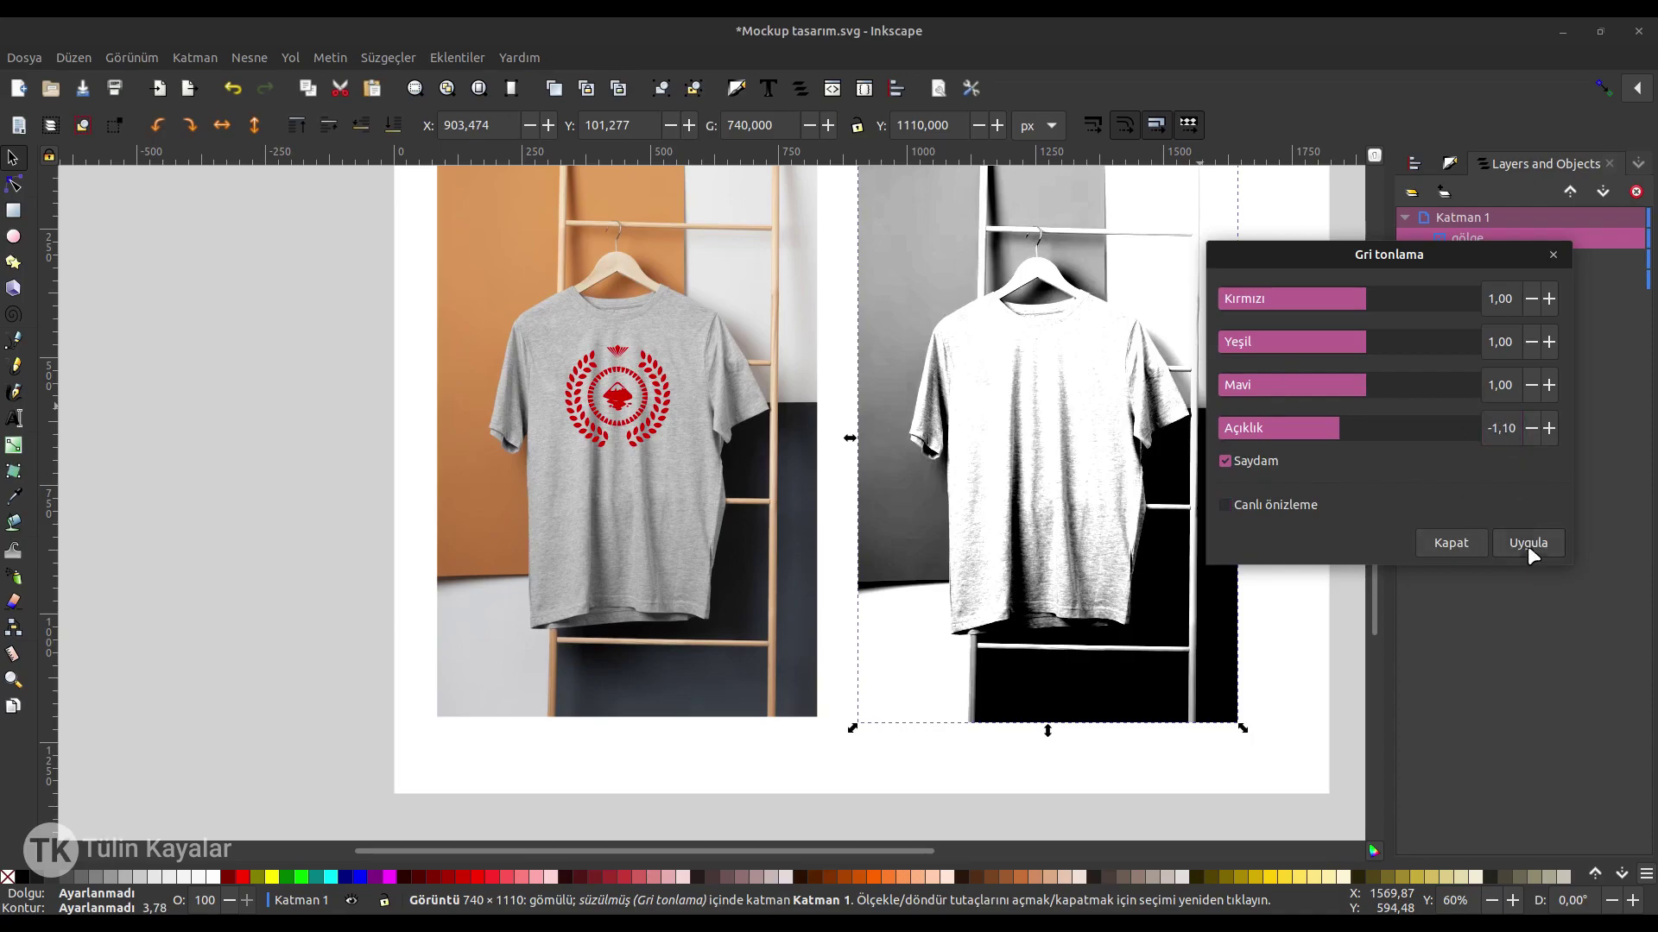
pyautogui.click(1458, 543)
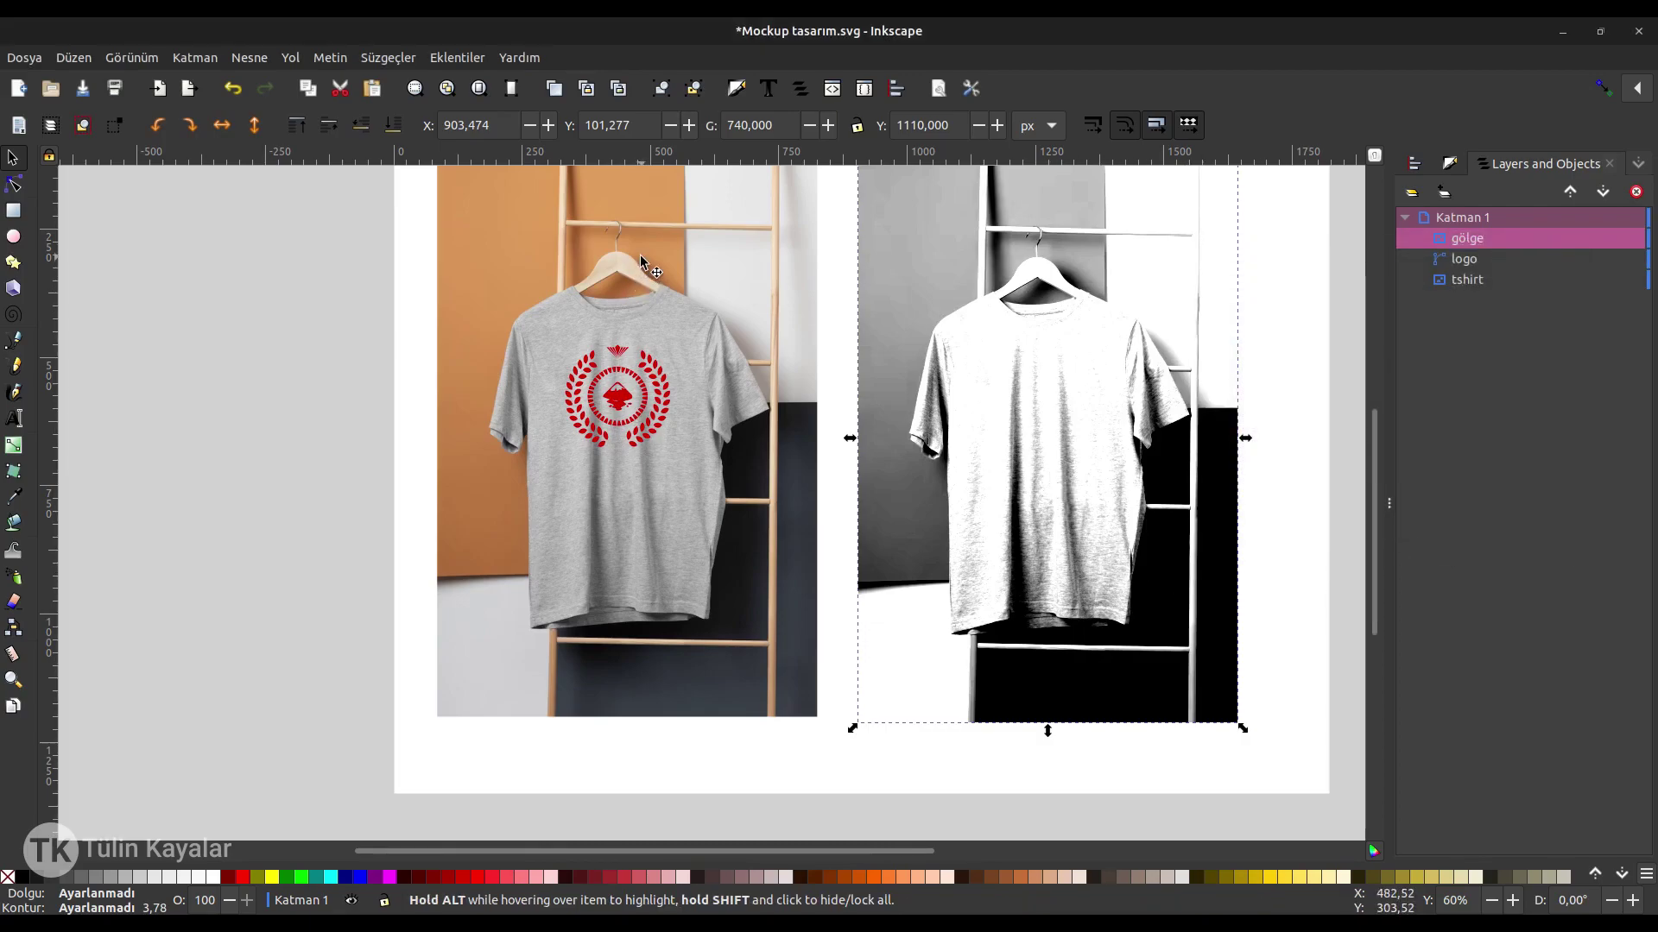
# Centre-align the gölge image on the tshirt photo, relative to the first selected.
pyautogui.click(650, 278)
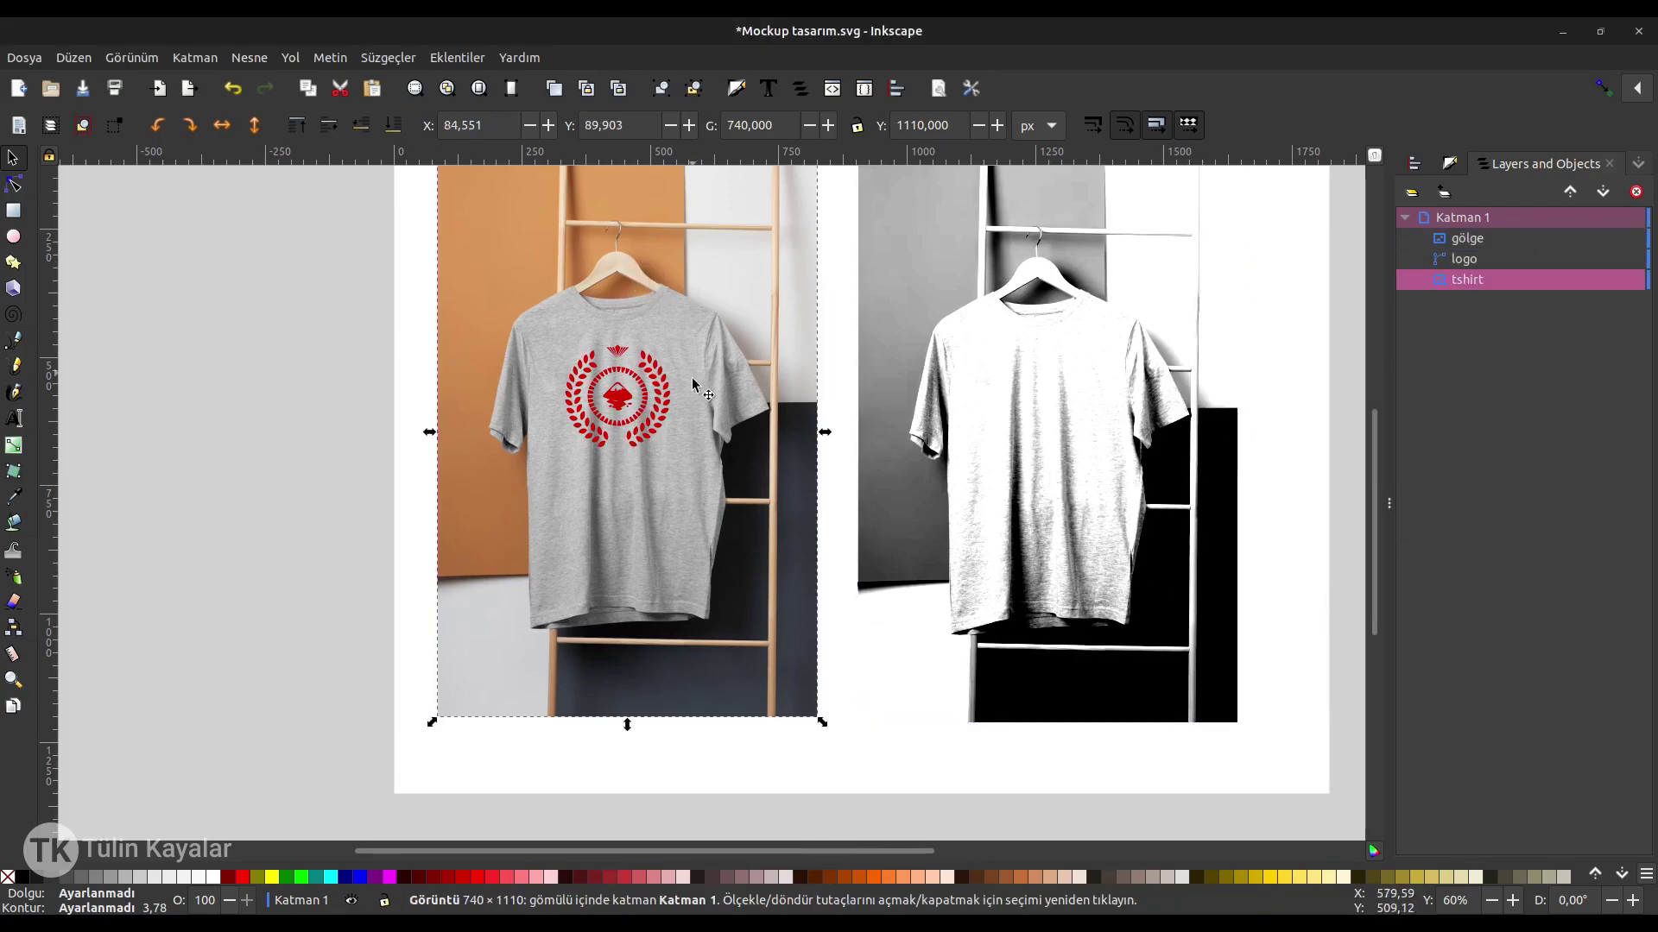
pyautogui.keyDown('shift'); pyautogui.click(1002, 349); pyautogui.keyUp('shift')
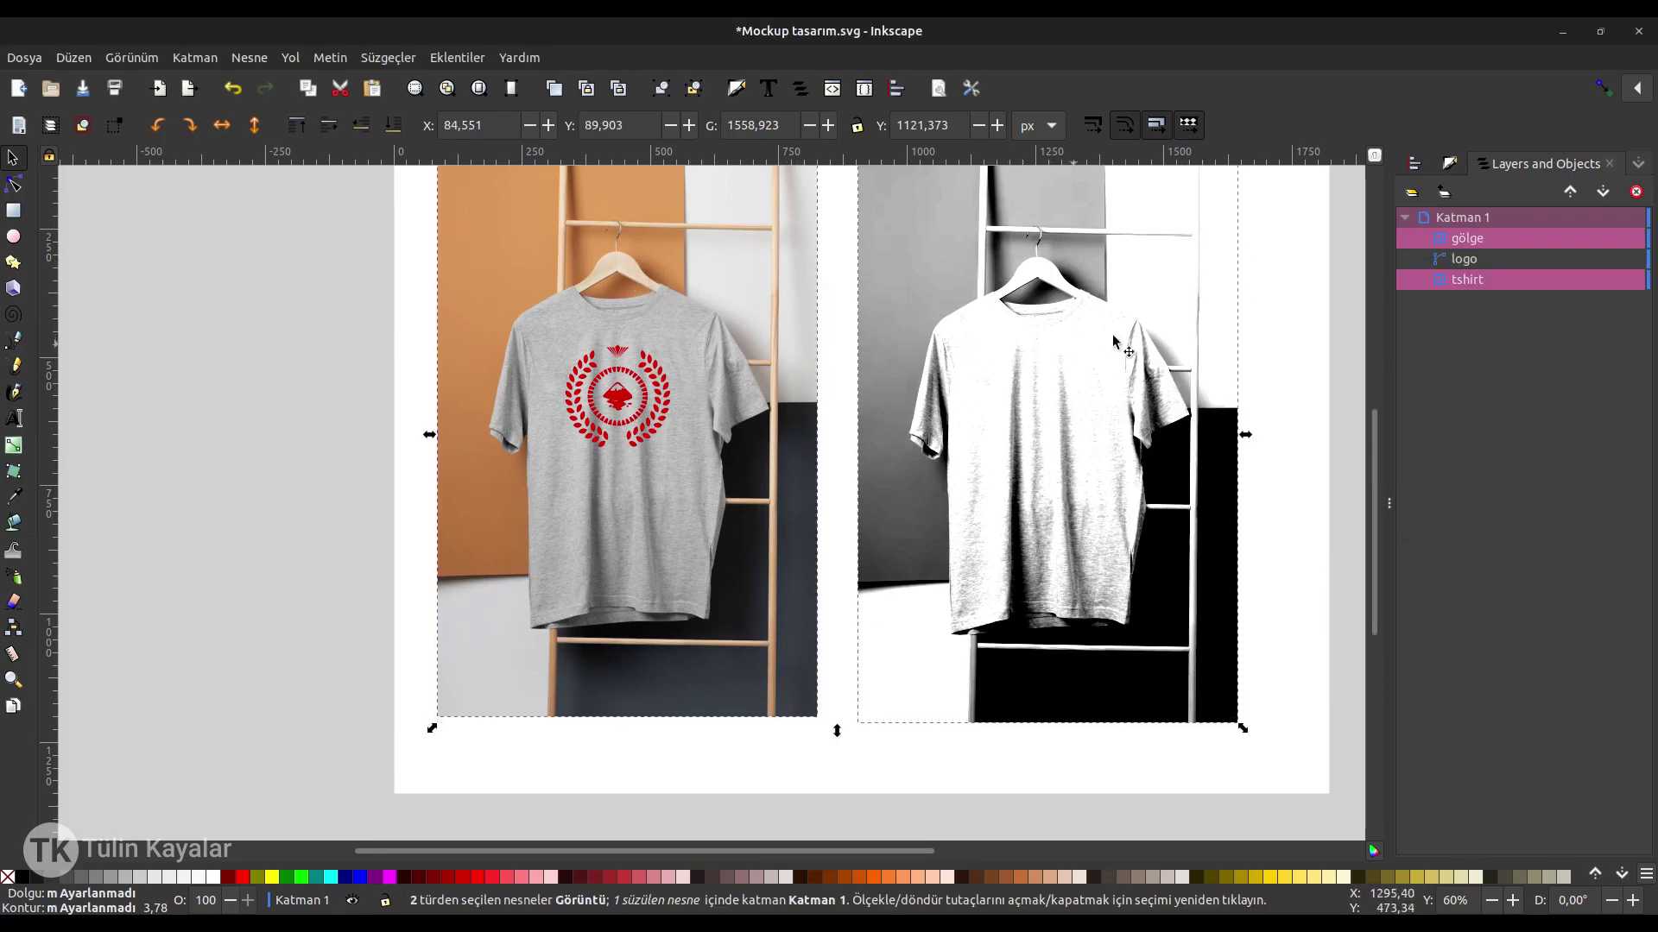
pyautogui.click(1425, 164)
pyautogui.click(1465, 317)
pyautogui.press('Escape')
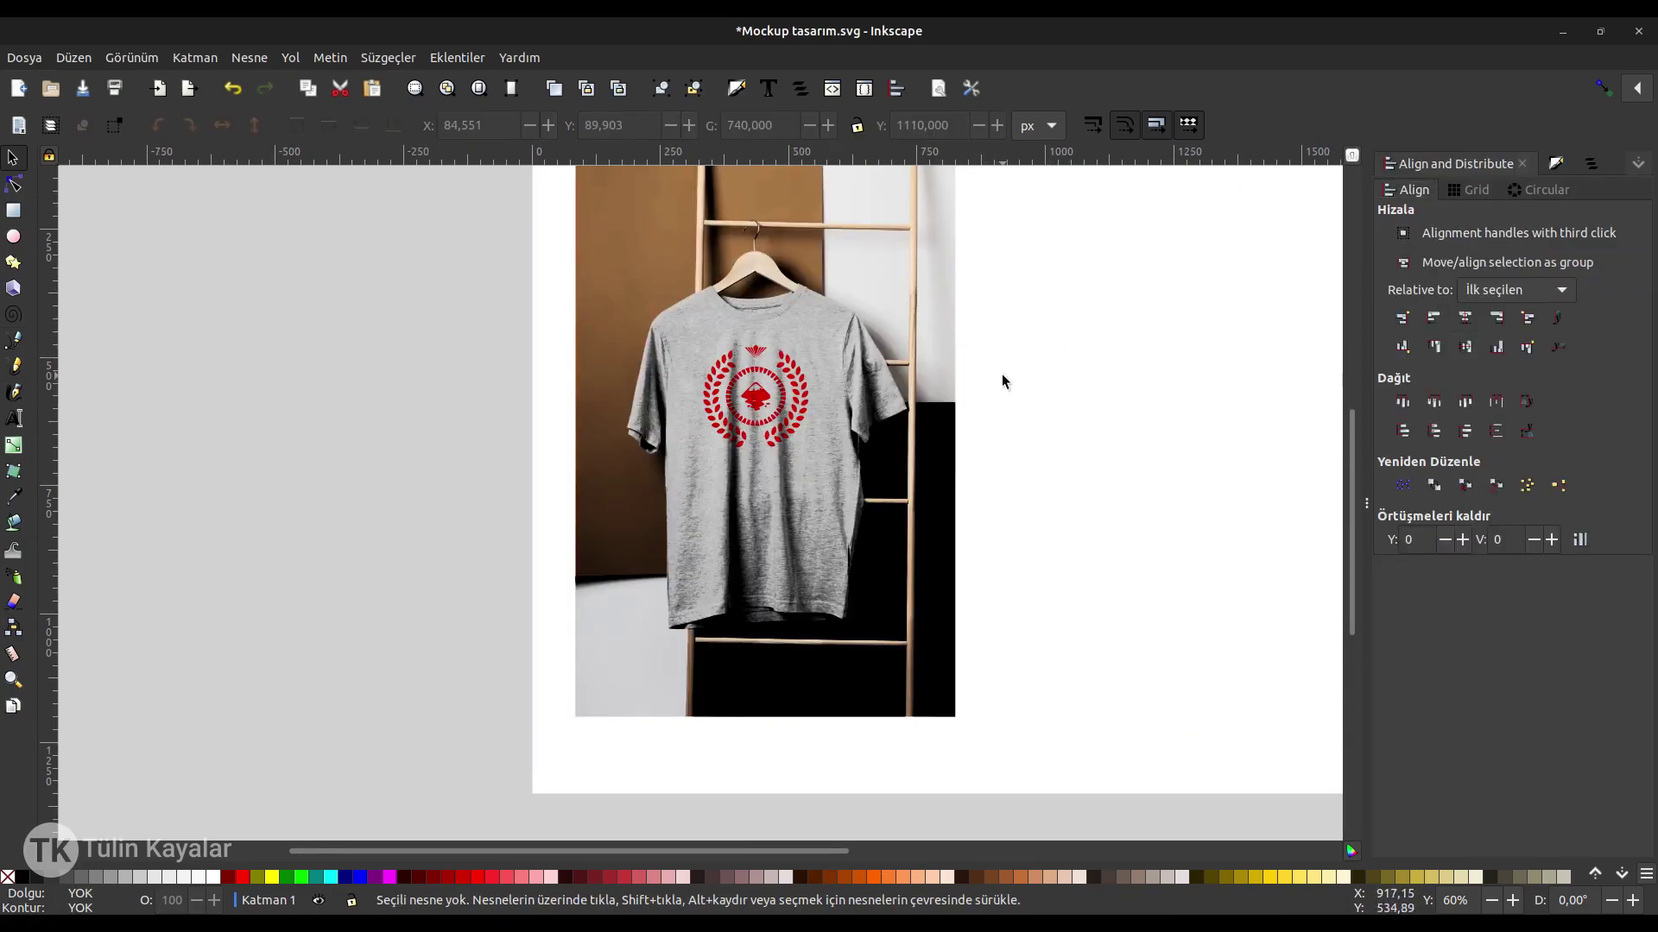
pyautogui.click(805, 347)
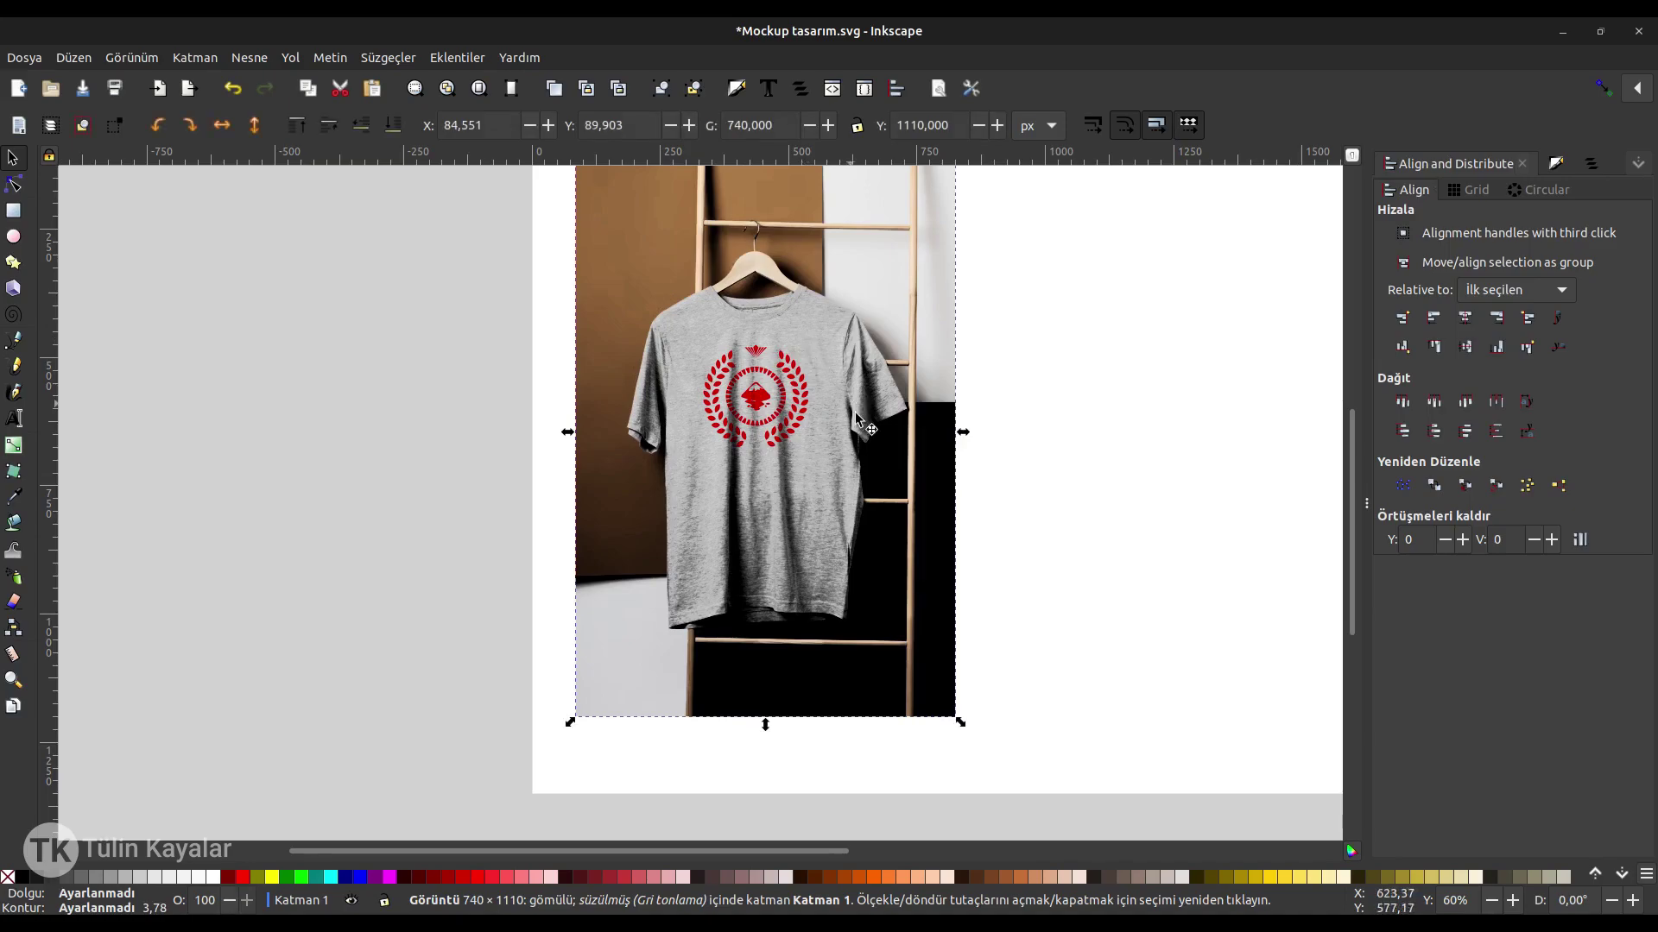
pyautogui.click(1592, 164)
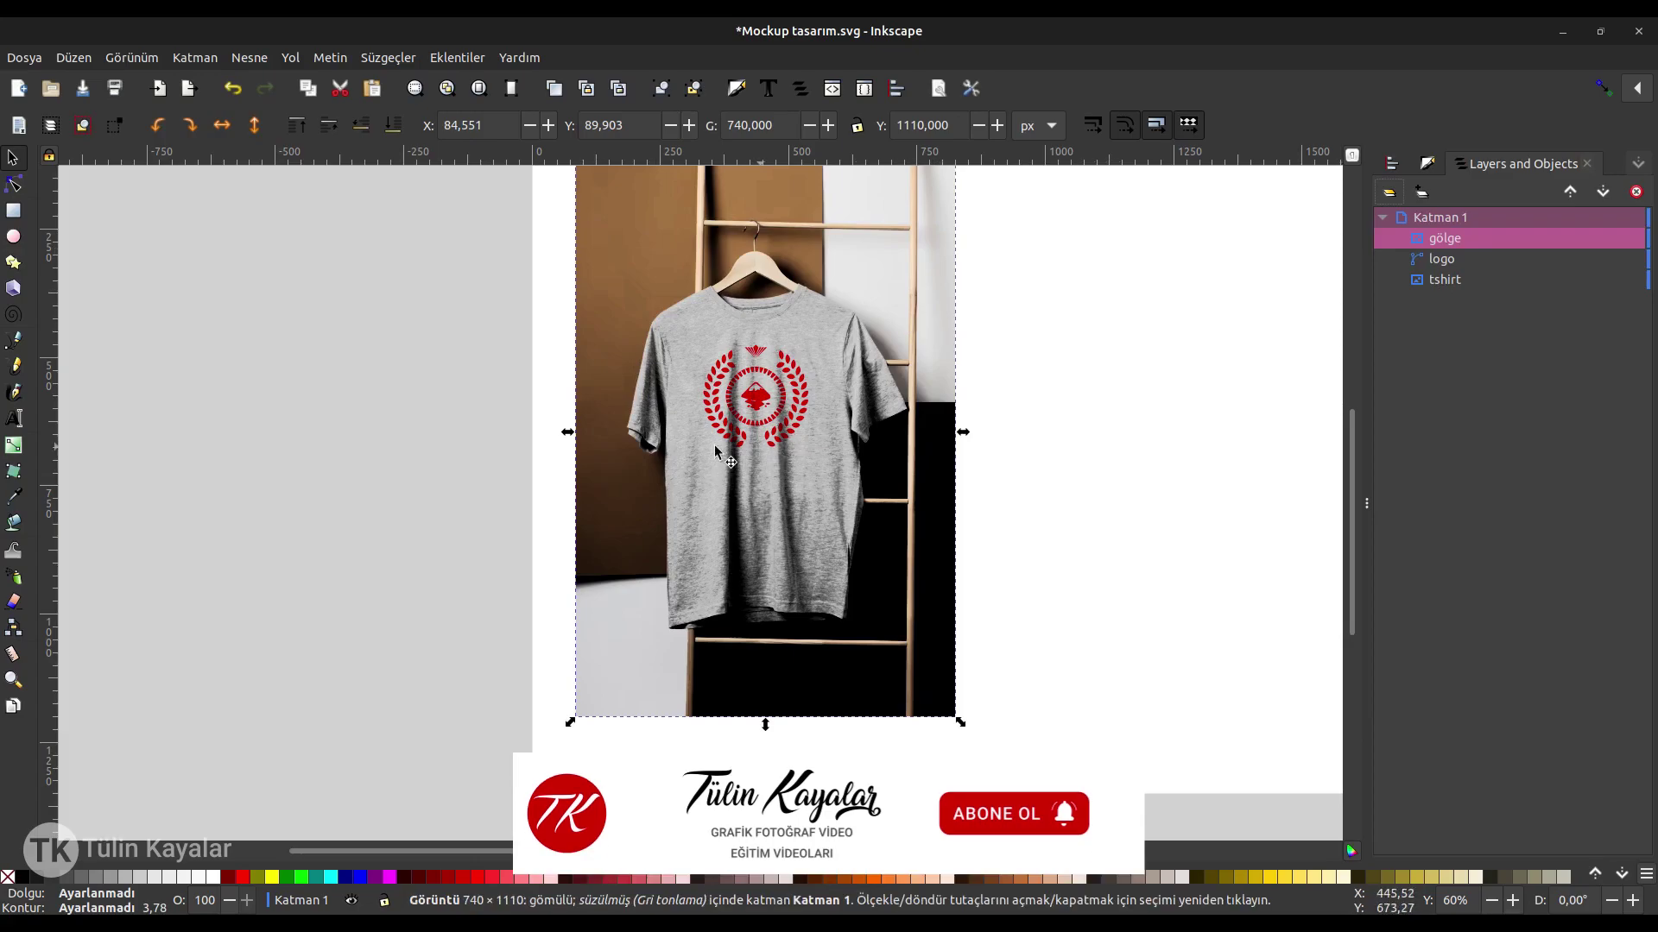
# Trace the shirt front with the Bezier pen from lower left, across the neckline, down the right side.
pyautogui.click(13, 340)
pyautogui.scroll(2, 744, 604)
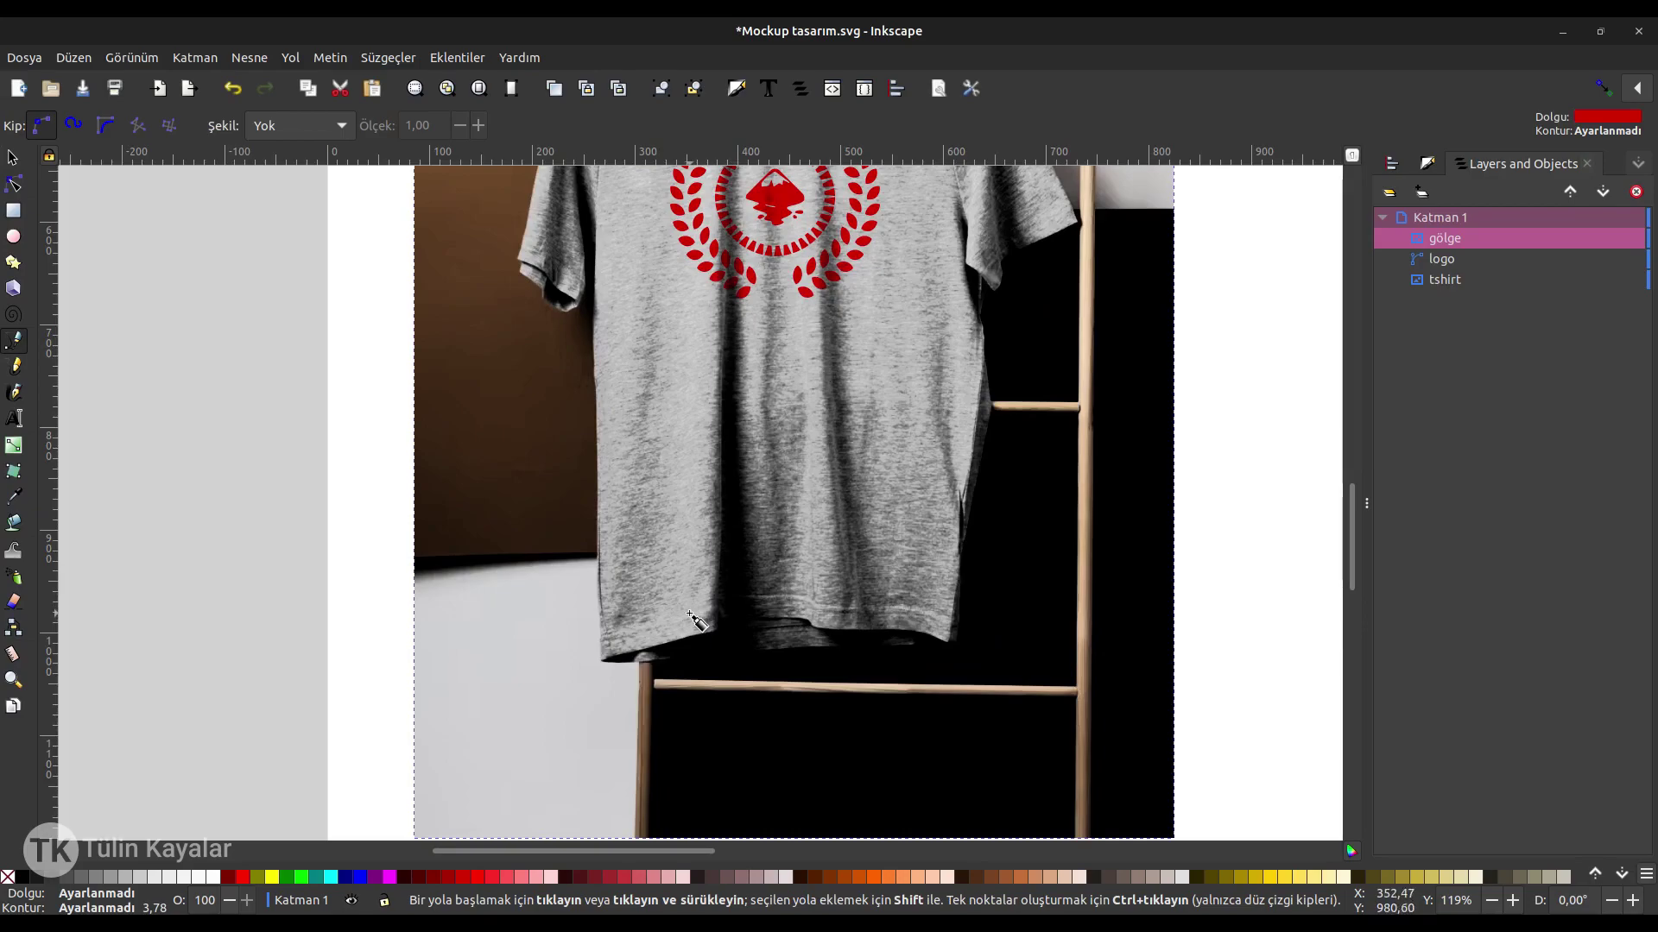
pyautogui.click(666, 630)
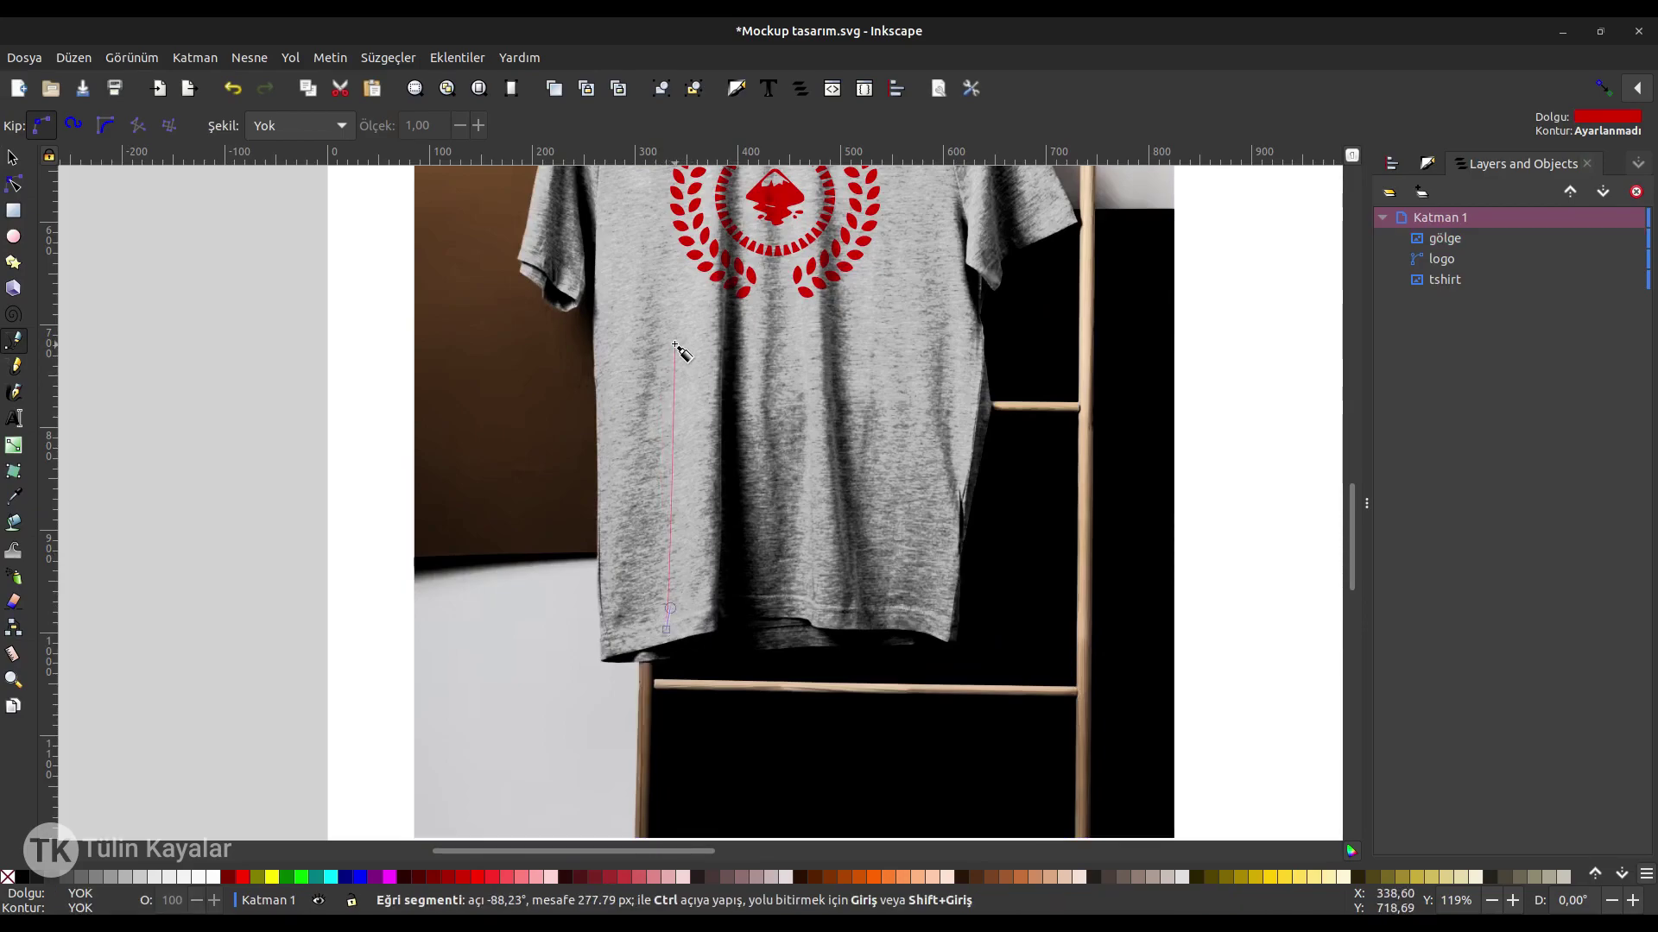
pyautogui.scroll(4, 669, 350)
pyautogui.click(688, 253)
pyautogui.click(721, 204)
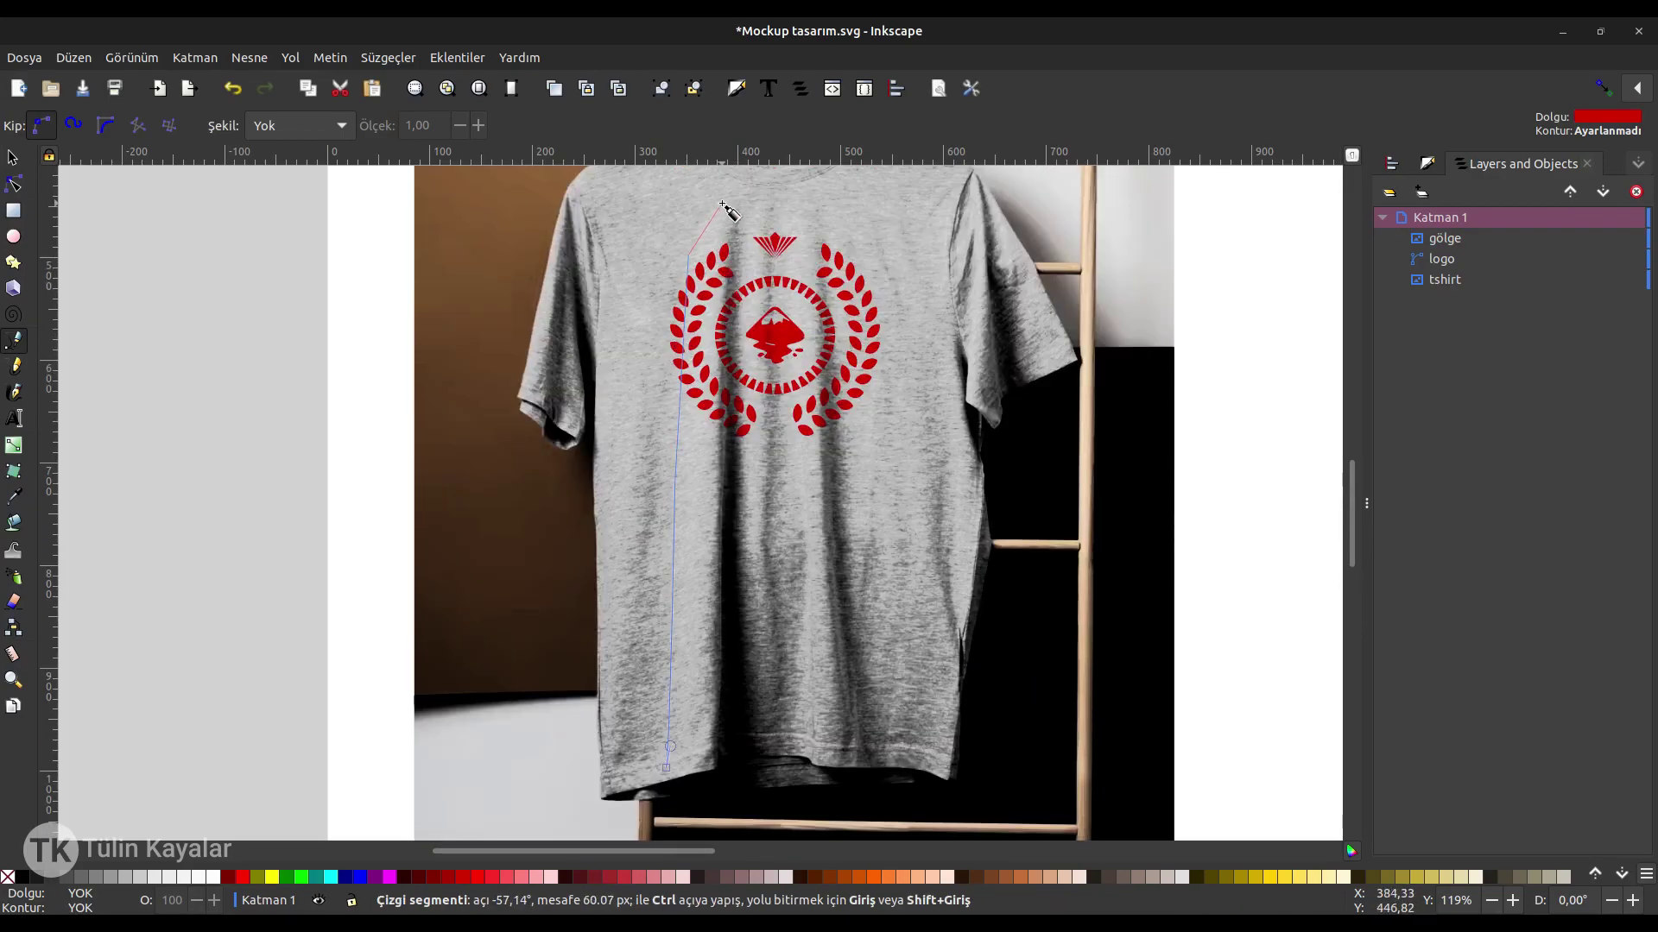
pyautogui.click(823, 202)
pyautogui.click(861, 337)
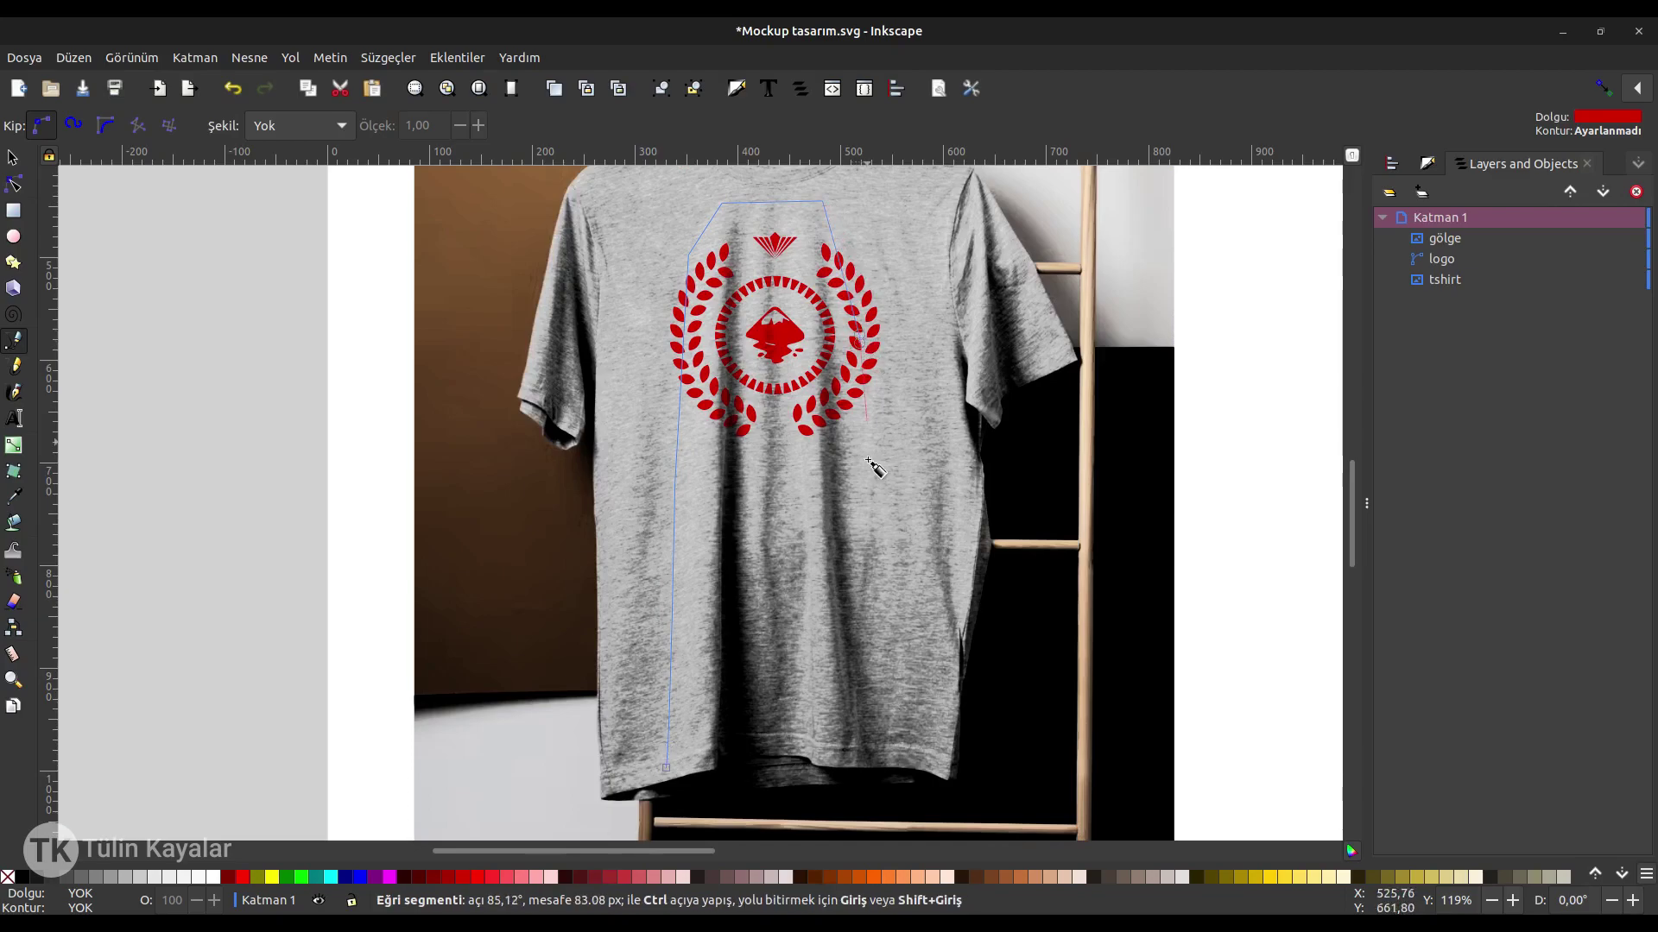
pyautogui.click(872, 544)
pyautogui.click(882, 696)
# Close the outline along the hem and fill the new shape bright green.
pyautogui.scroll(-2, 885, 699)
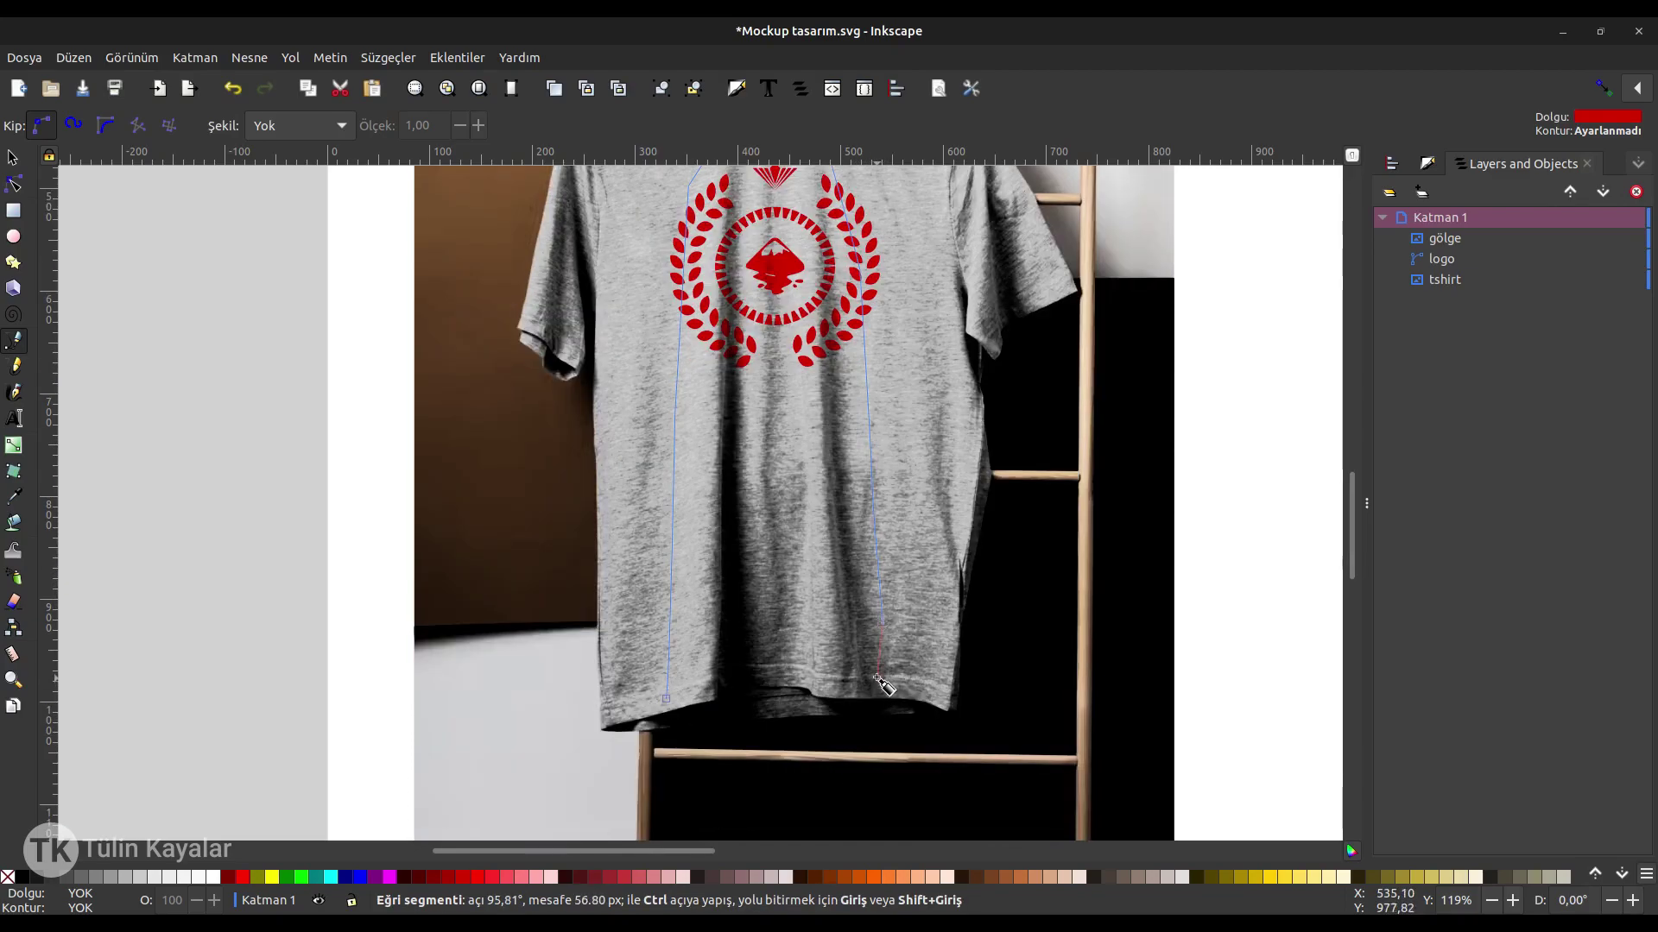
pyautogui.click(884, 691)
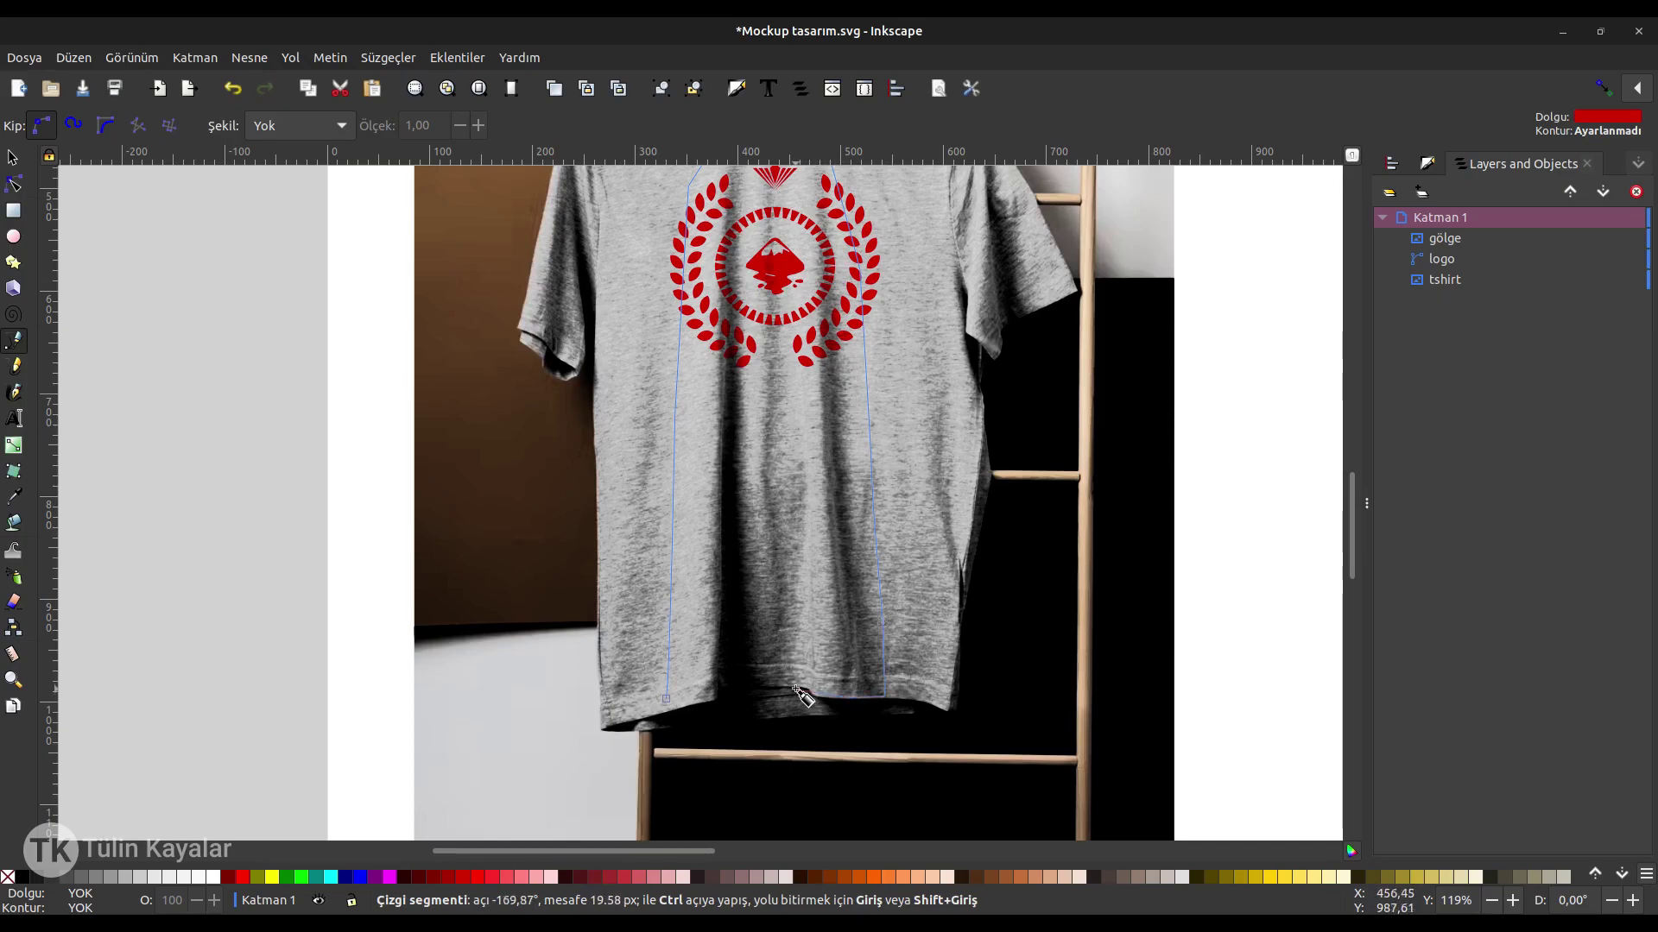
pyautogui.click(811, 692)
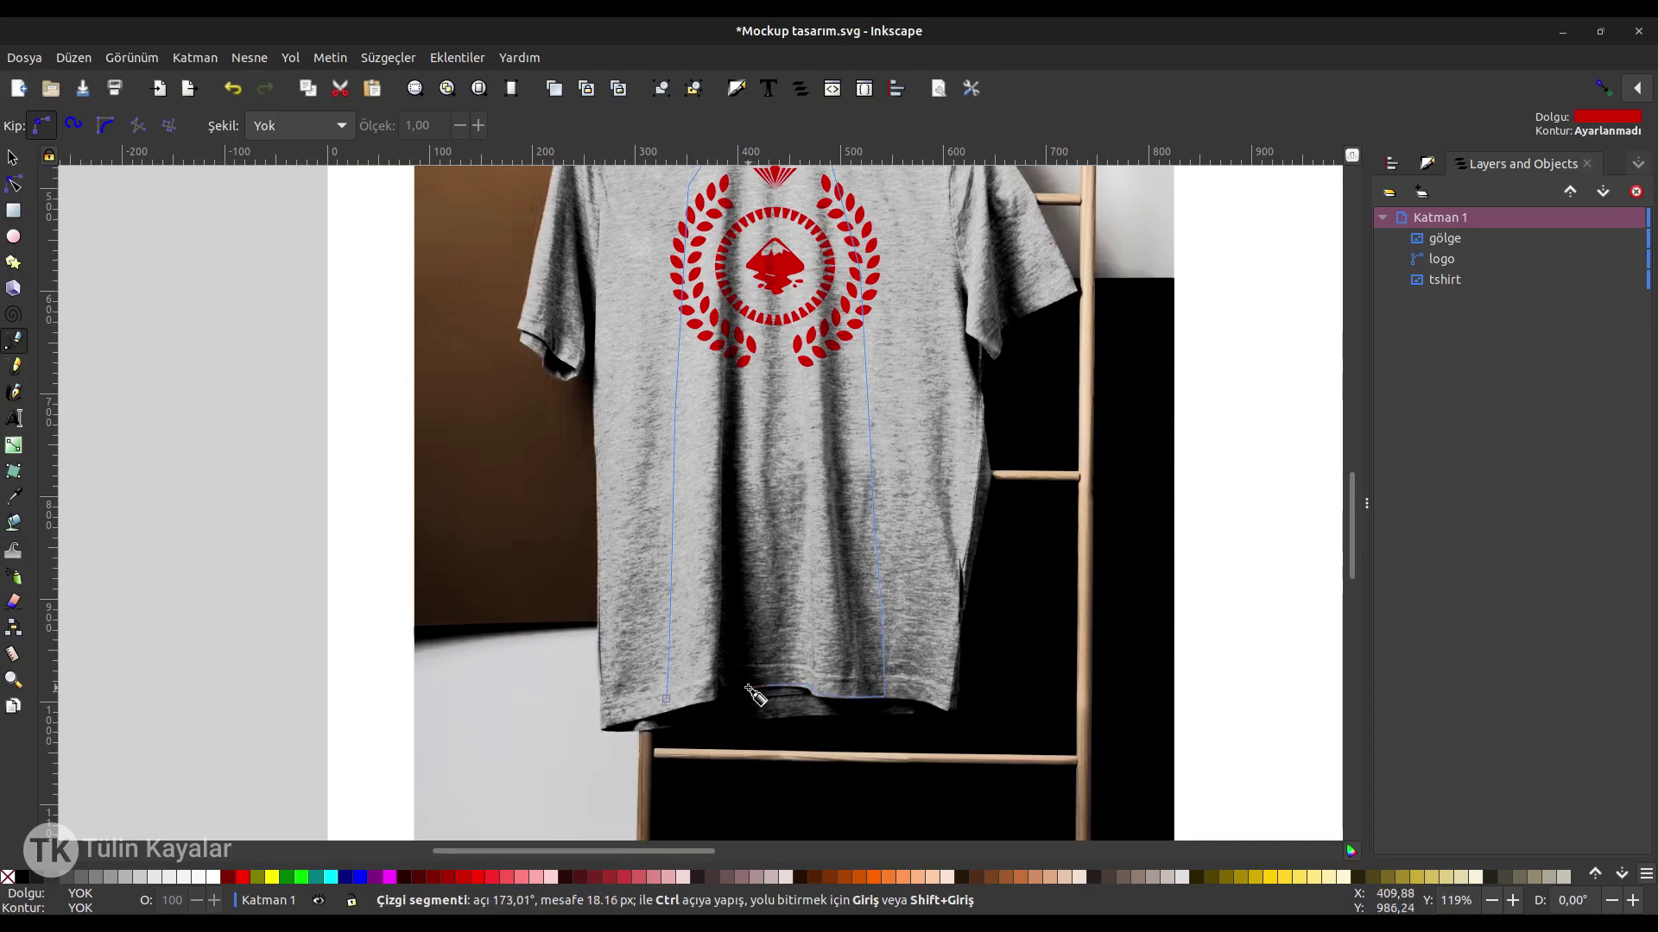
pyautogui.click(733, 688)
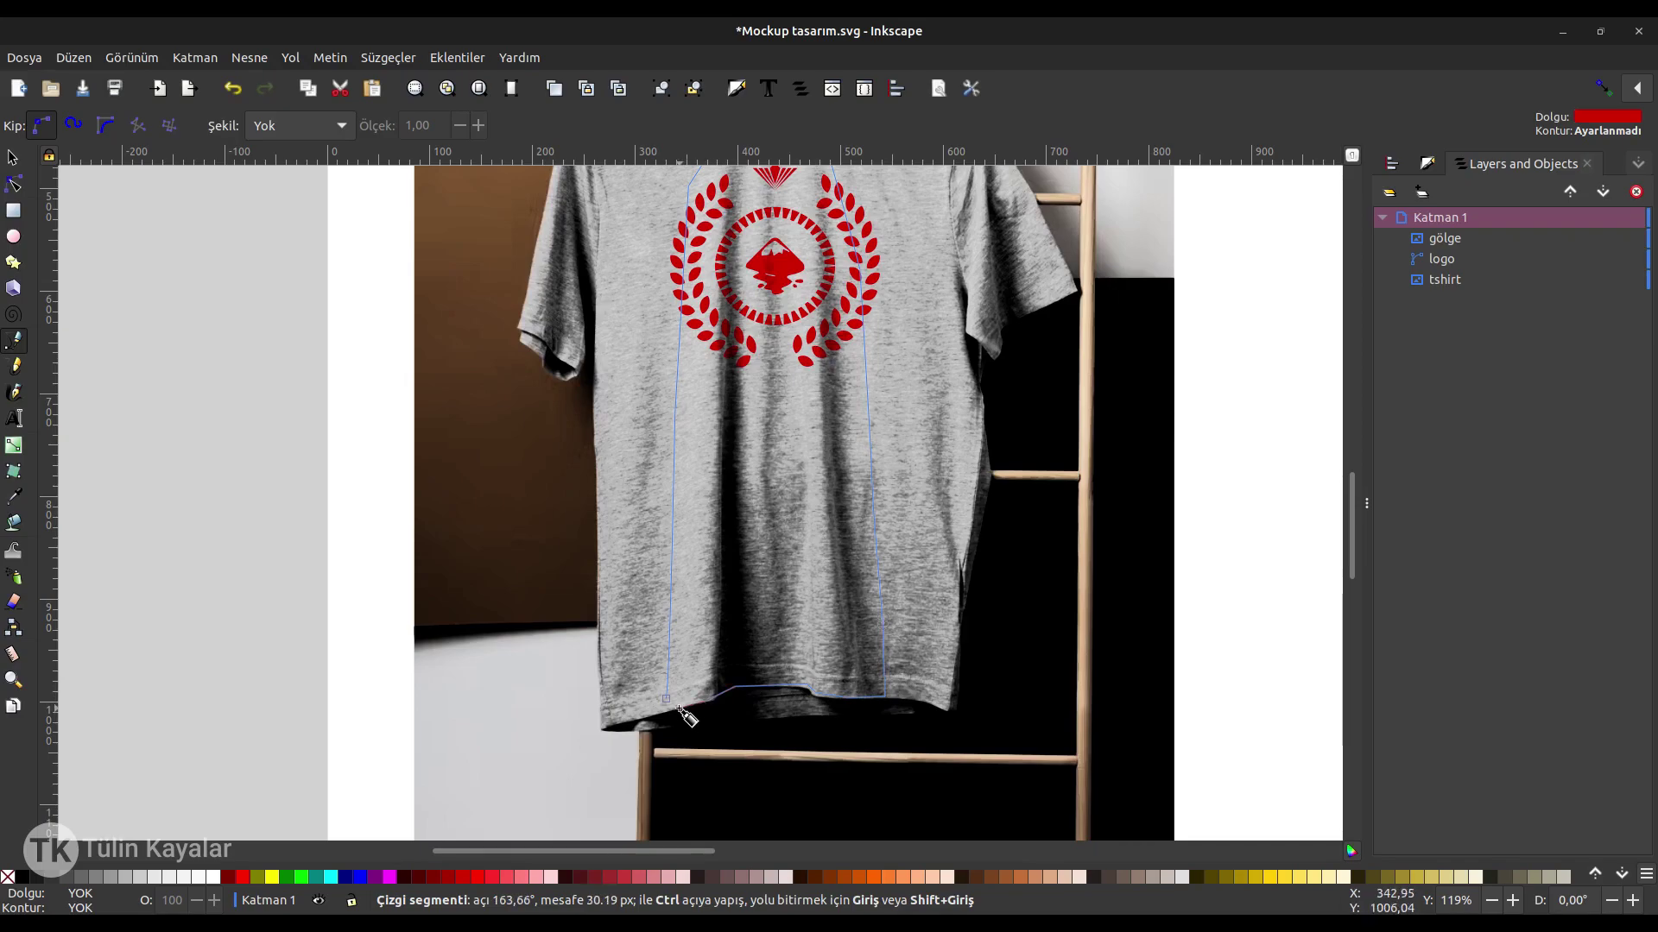
pyautogui.moveTo(684, 708); pyautogui.dragTo(667, 712)
pyautogui.press('s')
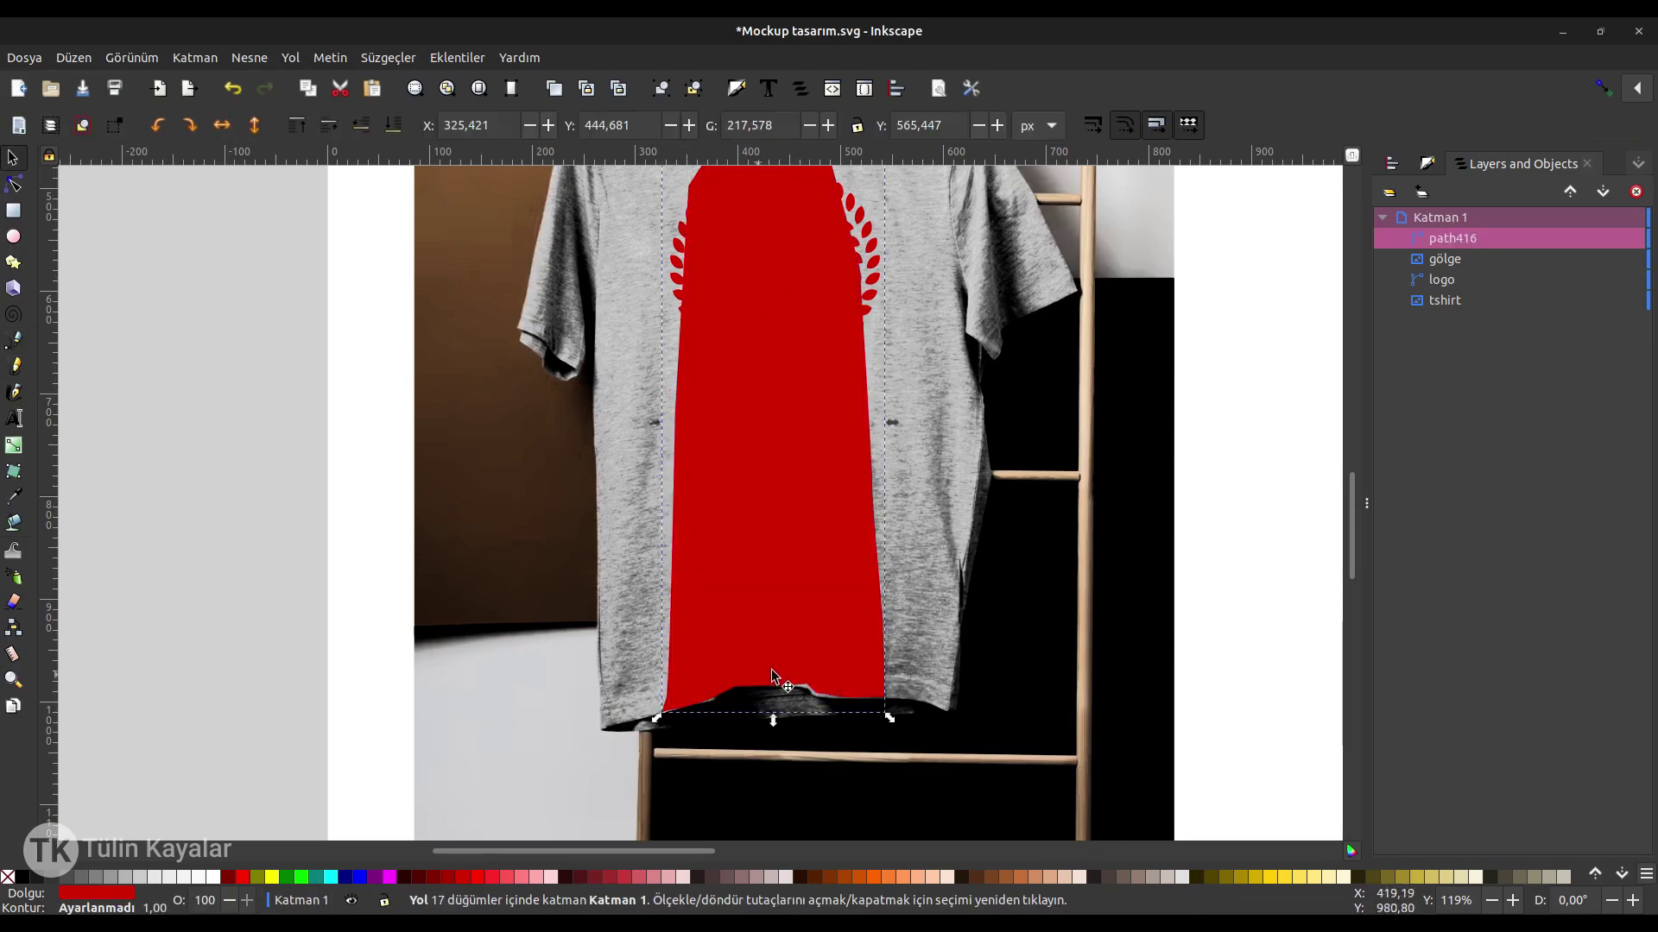
pyautogui.click(293, 877)
pyautogui.scroll(-2, 895, 455)
pyautogui.click(895, 455)
pyautogui.scroll(2, 870, 441)
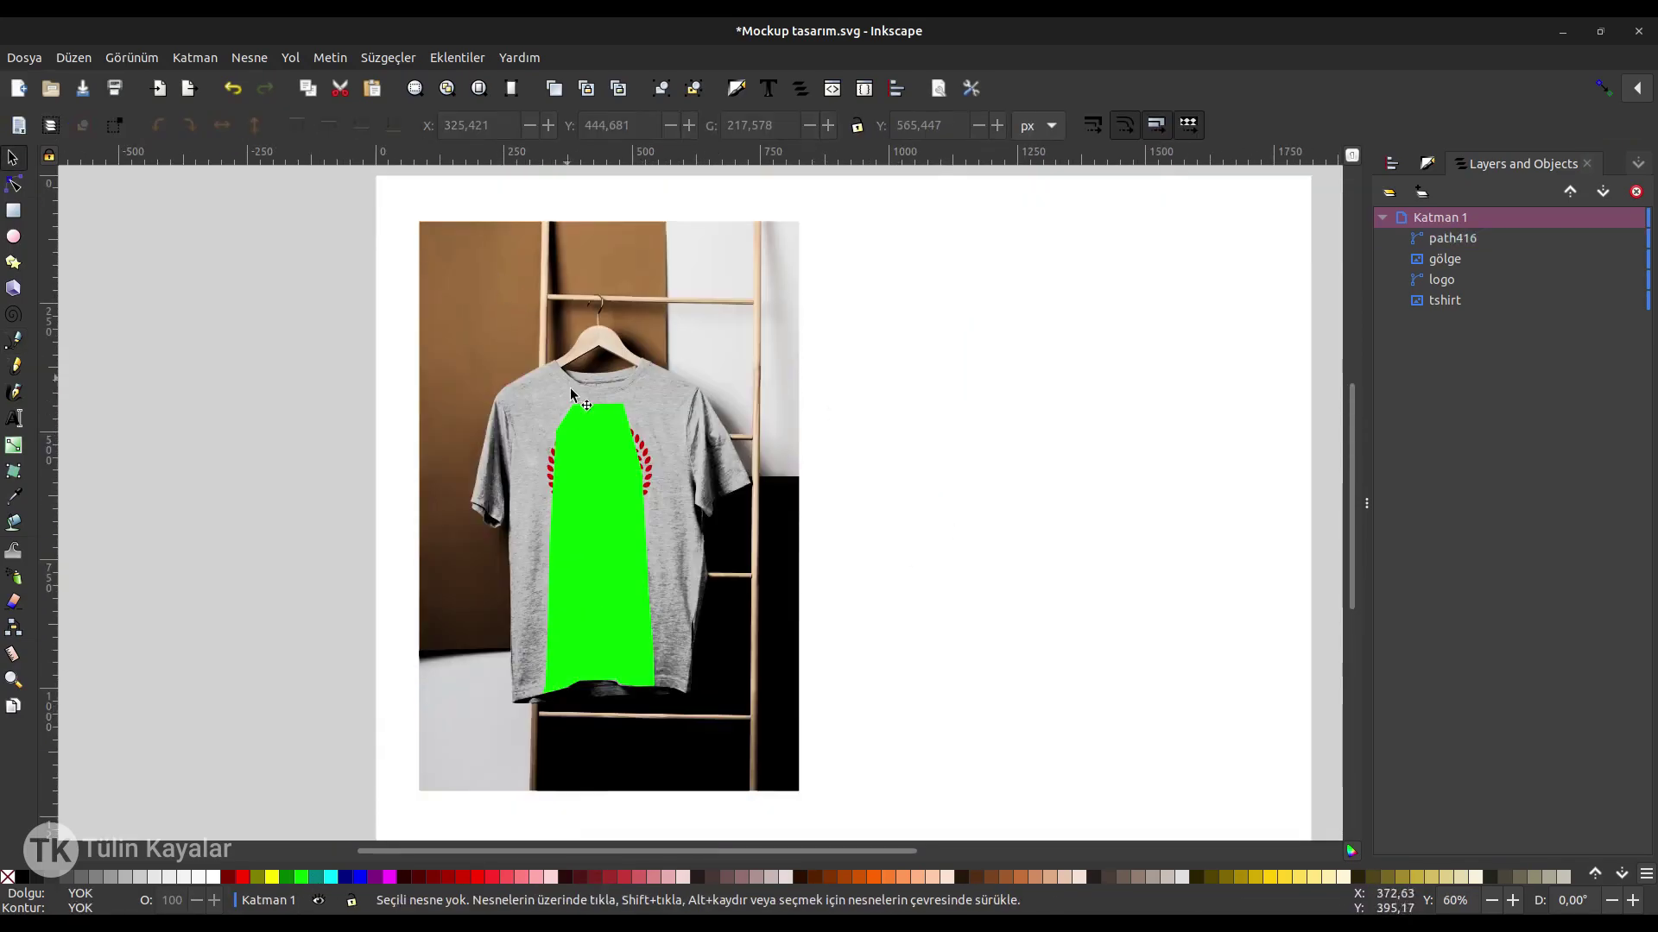
# Duplicate all mockup objects and move the copy to the right of the original.
pyautogui.moveTo(400, 194); pyautogui.dragTo(842, 829)
pyautogui.hotkey('ctrl', 'd')
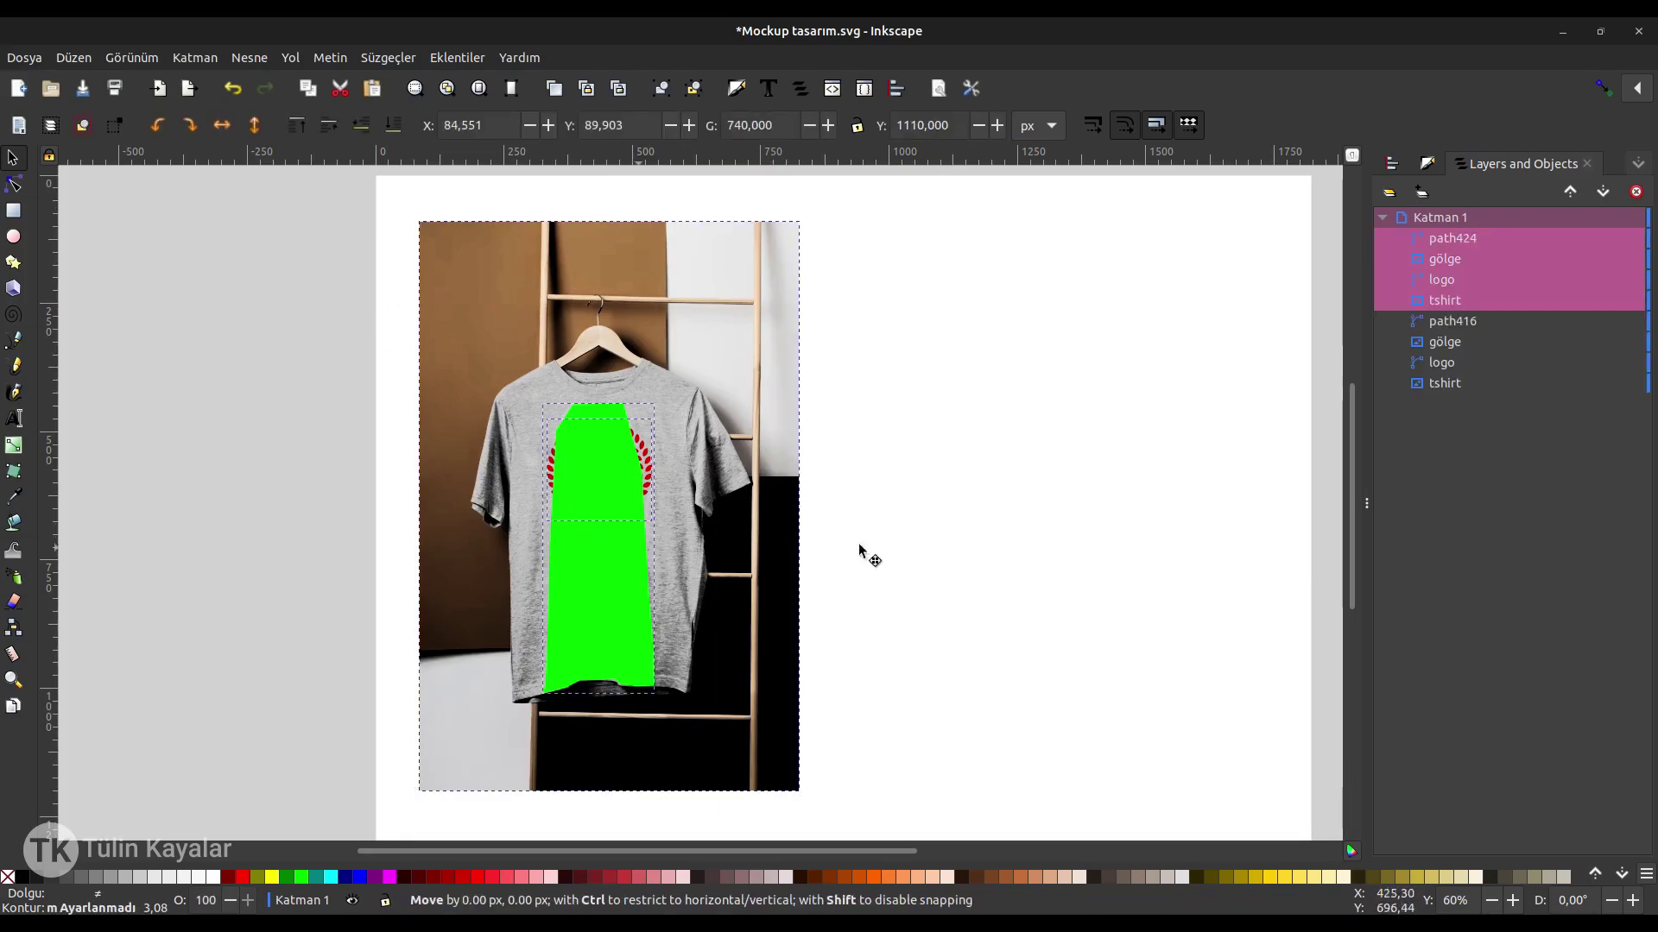
pyautogui.moveTo(599, 521); pyautogui.dragTo(1036, 525)
pyautogui.click(1238, 429)
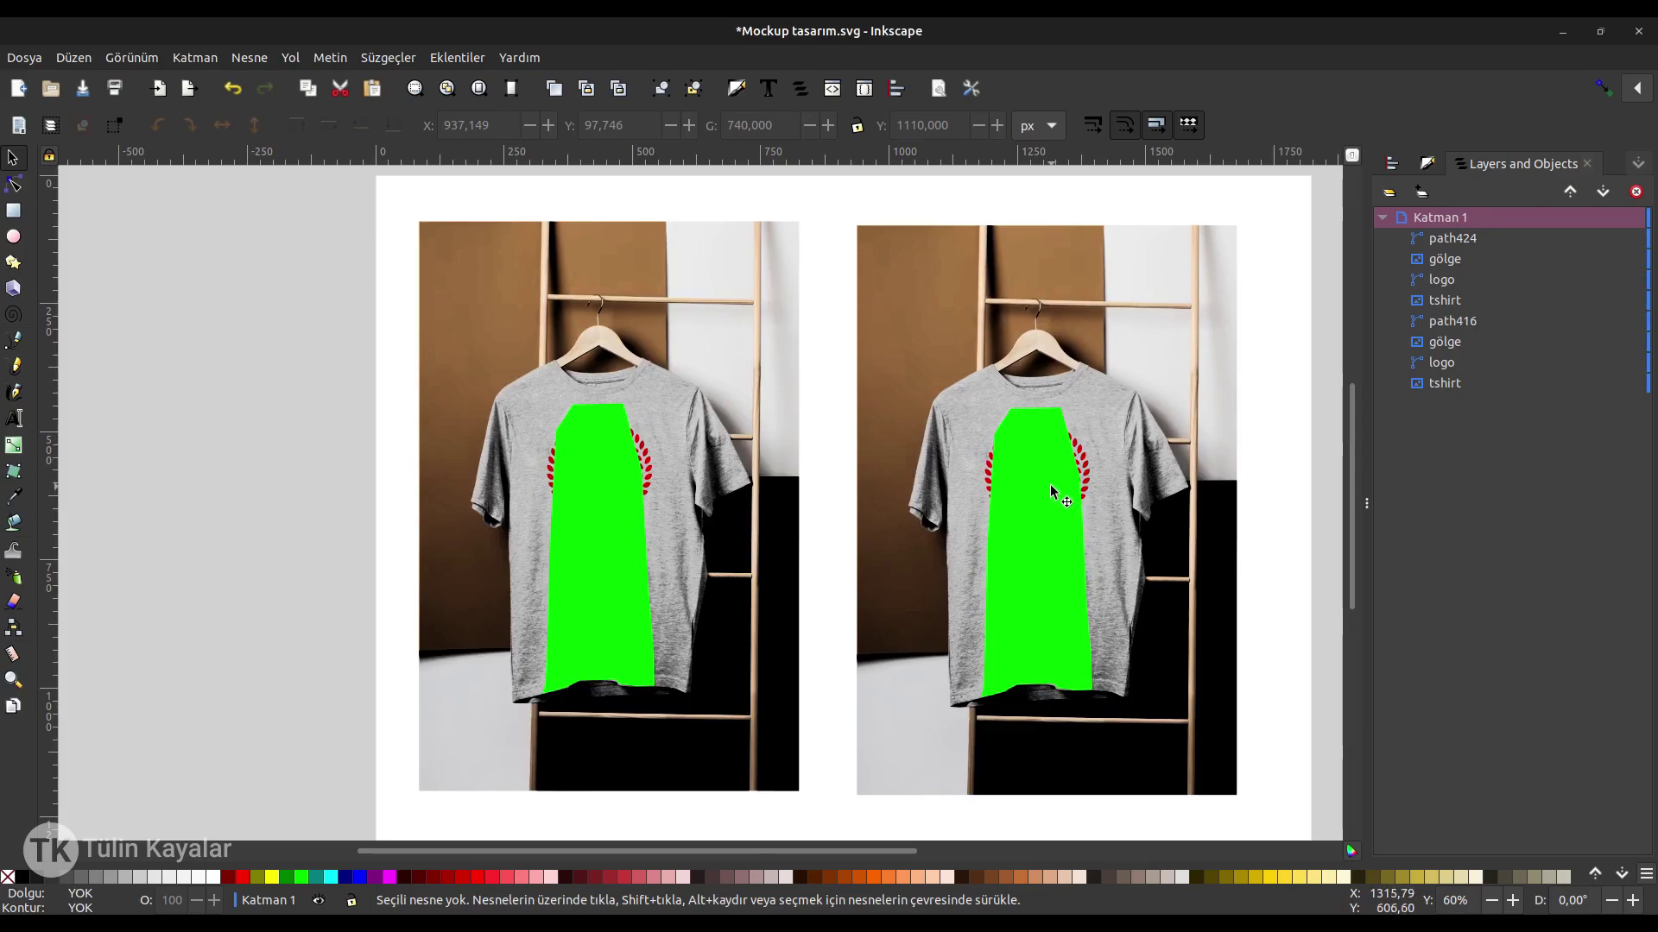
pyautogui.hscroll(4, 1052, 492)
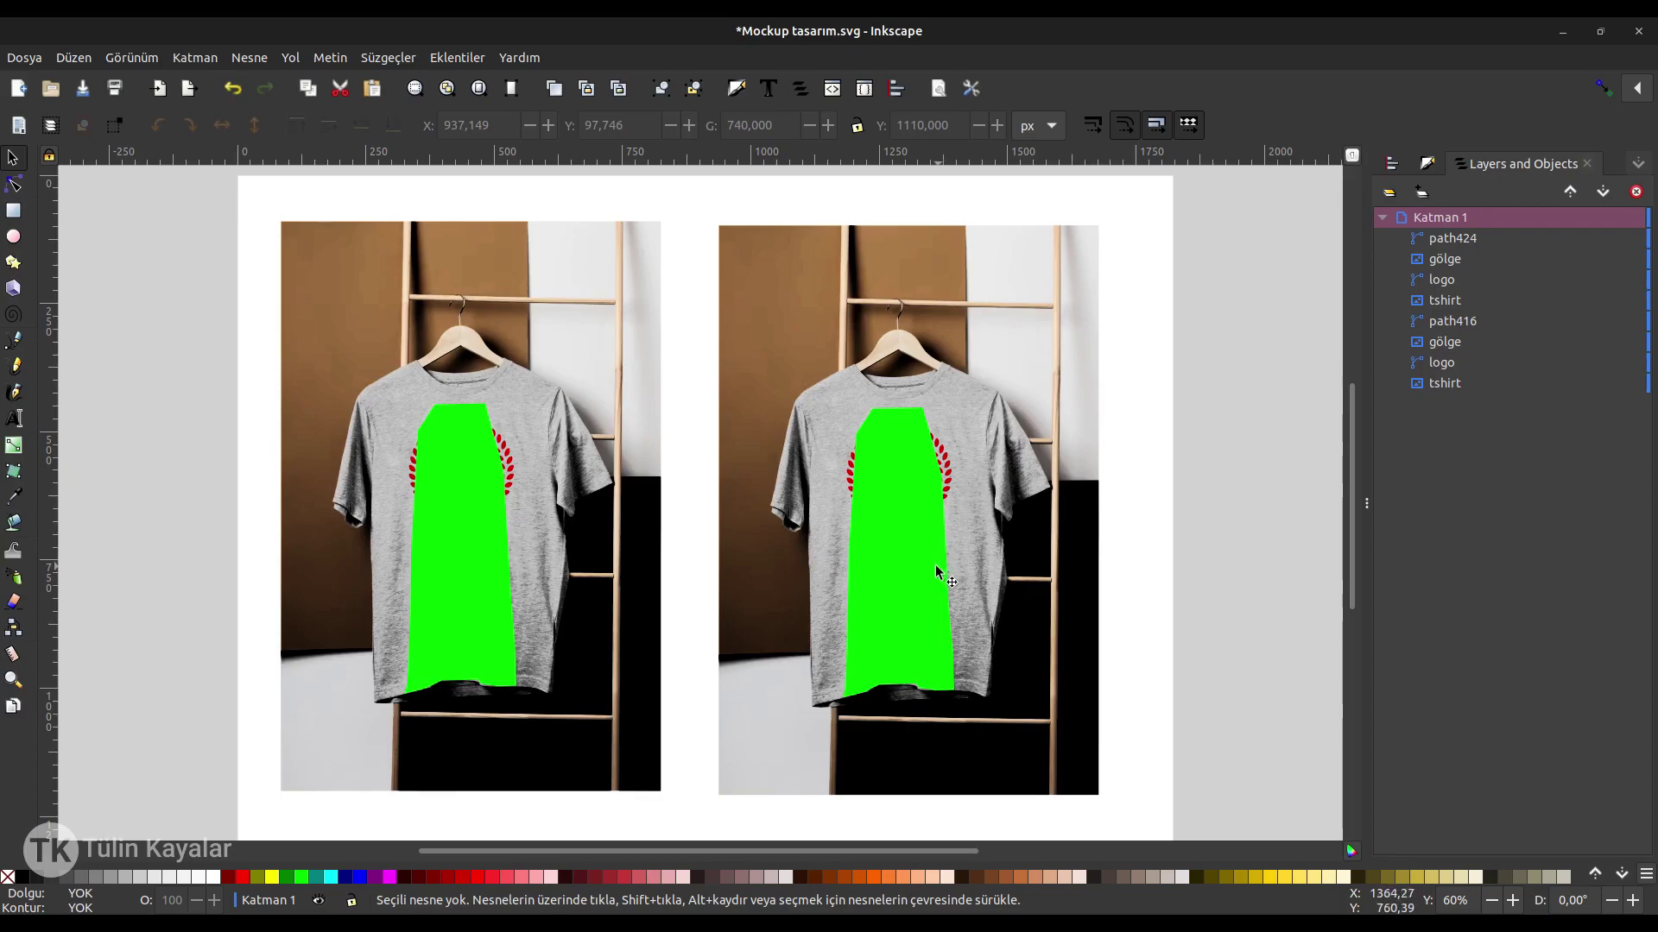
pyautogui.click(898, 541)
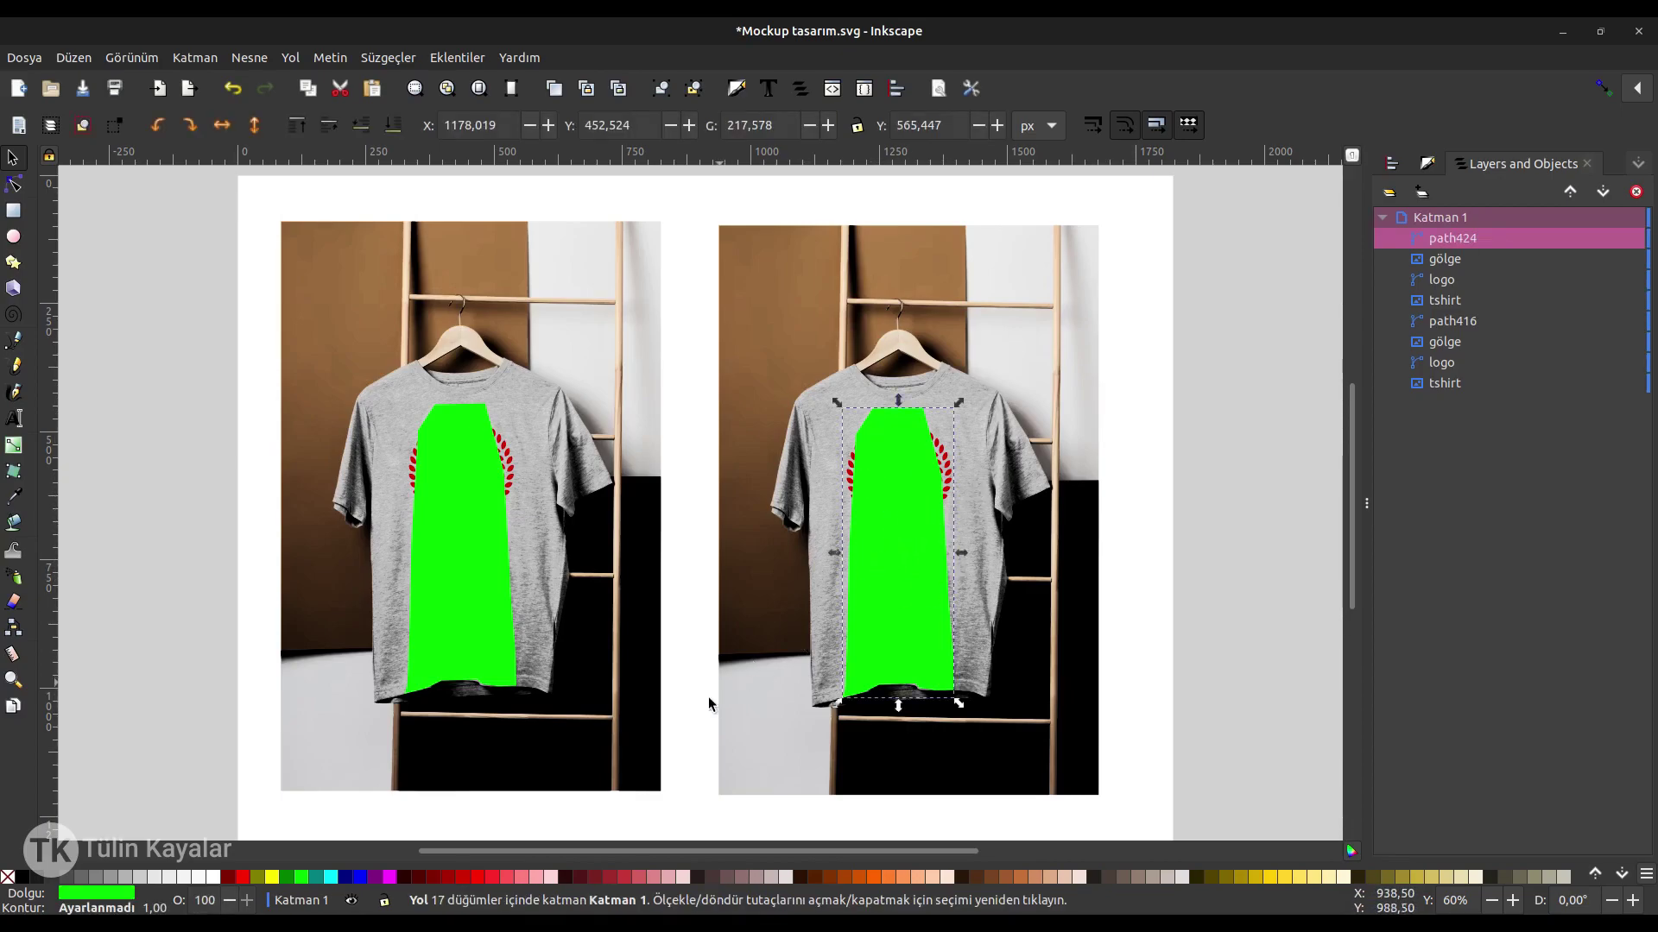
# Fill the right mockup's green shape white and give it a blur of 8.8.
pyautogui.click(215, 879)
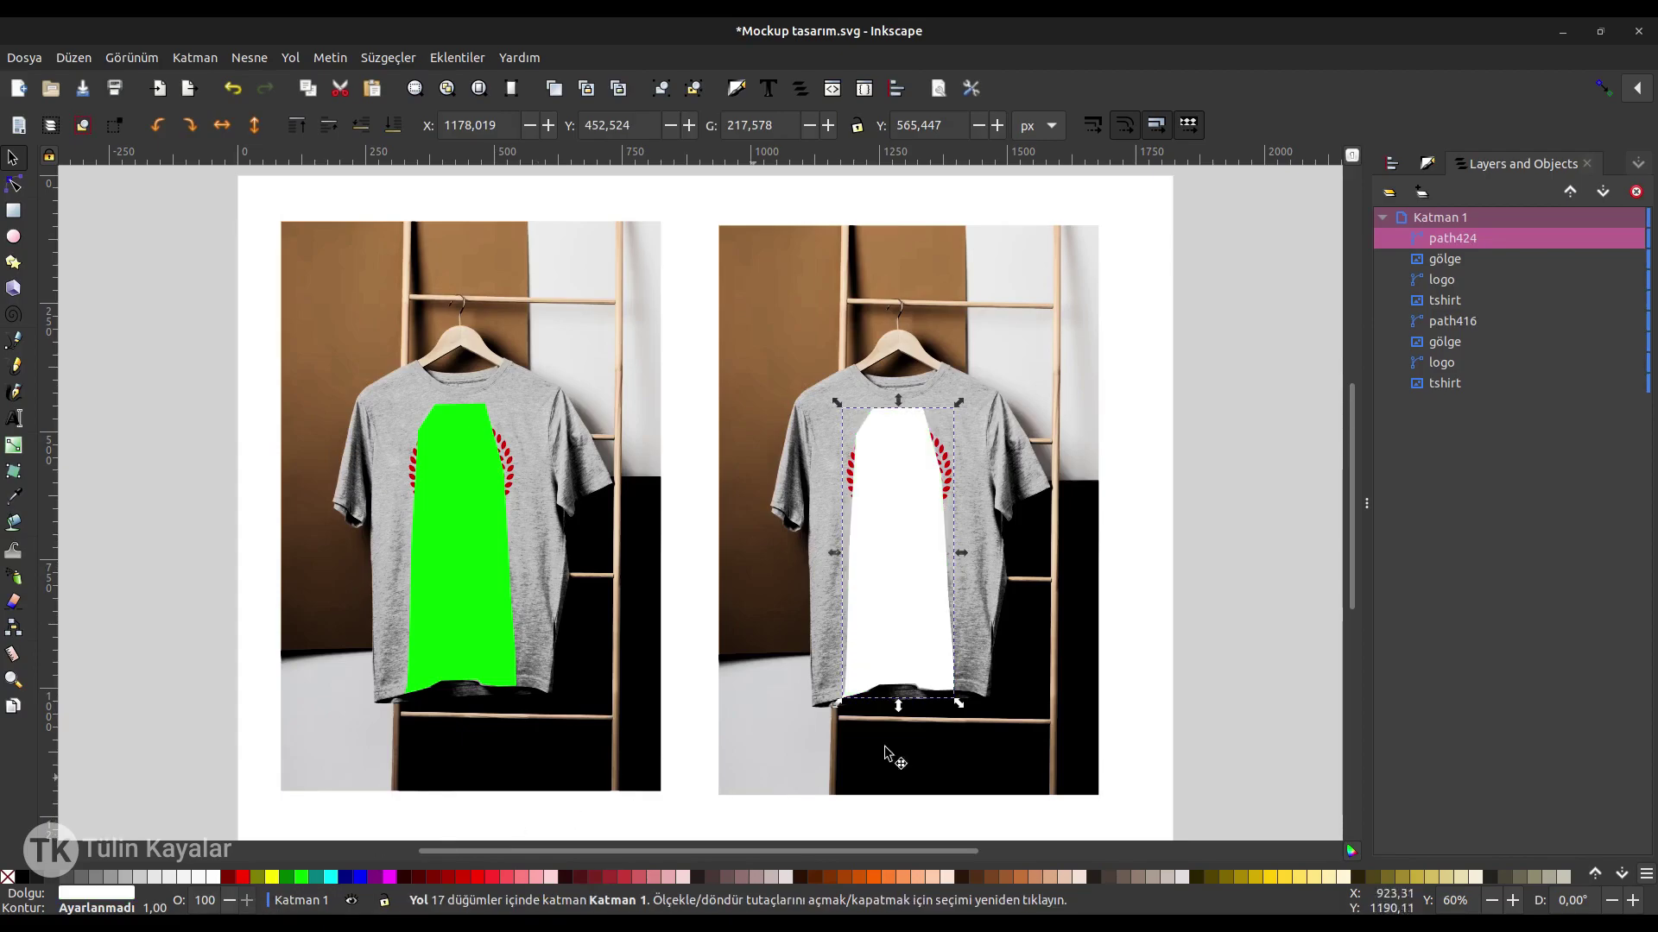
pyautogui.click(1428, 164)
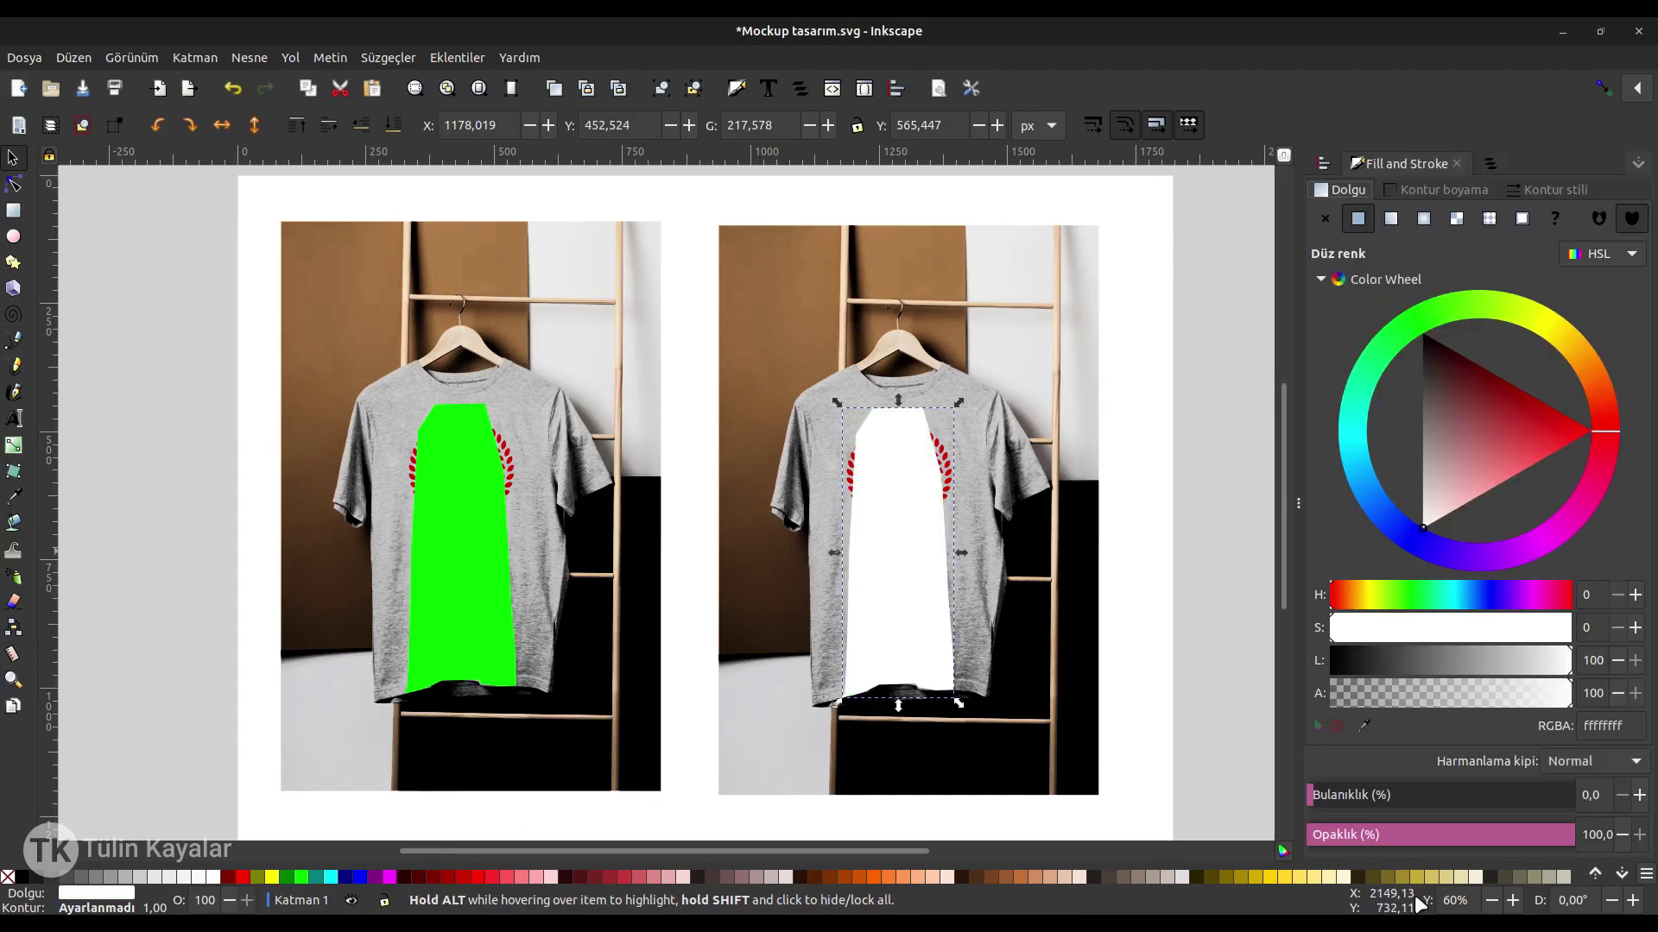
pyautogui.click(1331, 795)
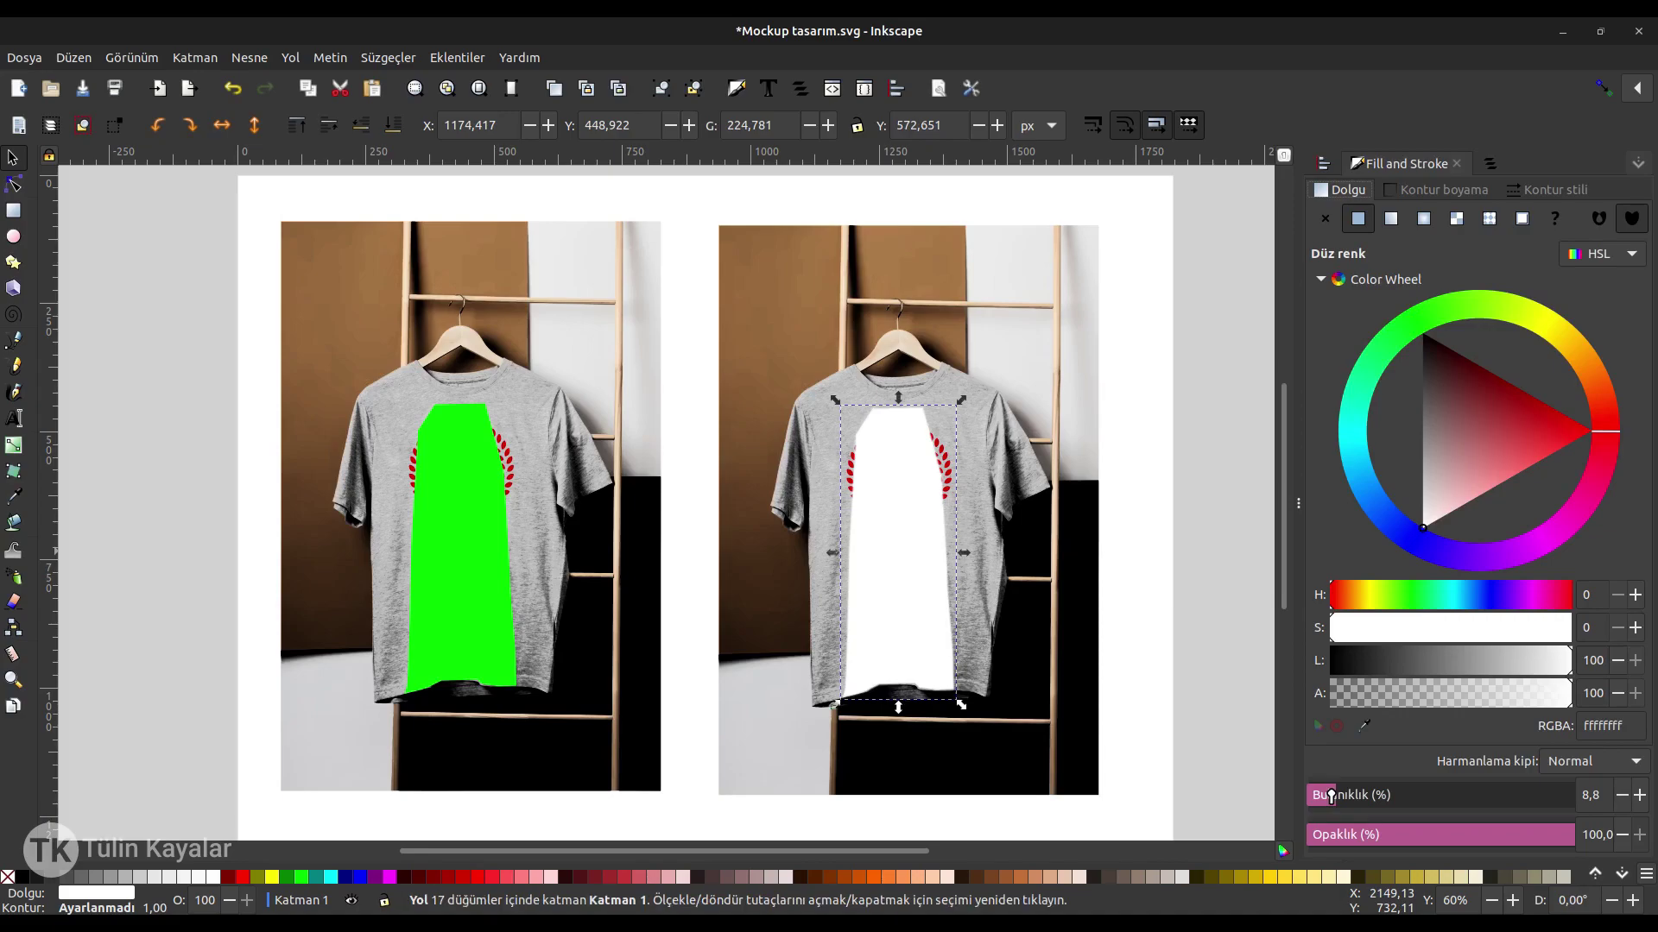
# Apply the Feather filter at strength 7,75 and set the shape's blur to 22,6.
pyautogui.click(386, 57)
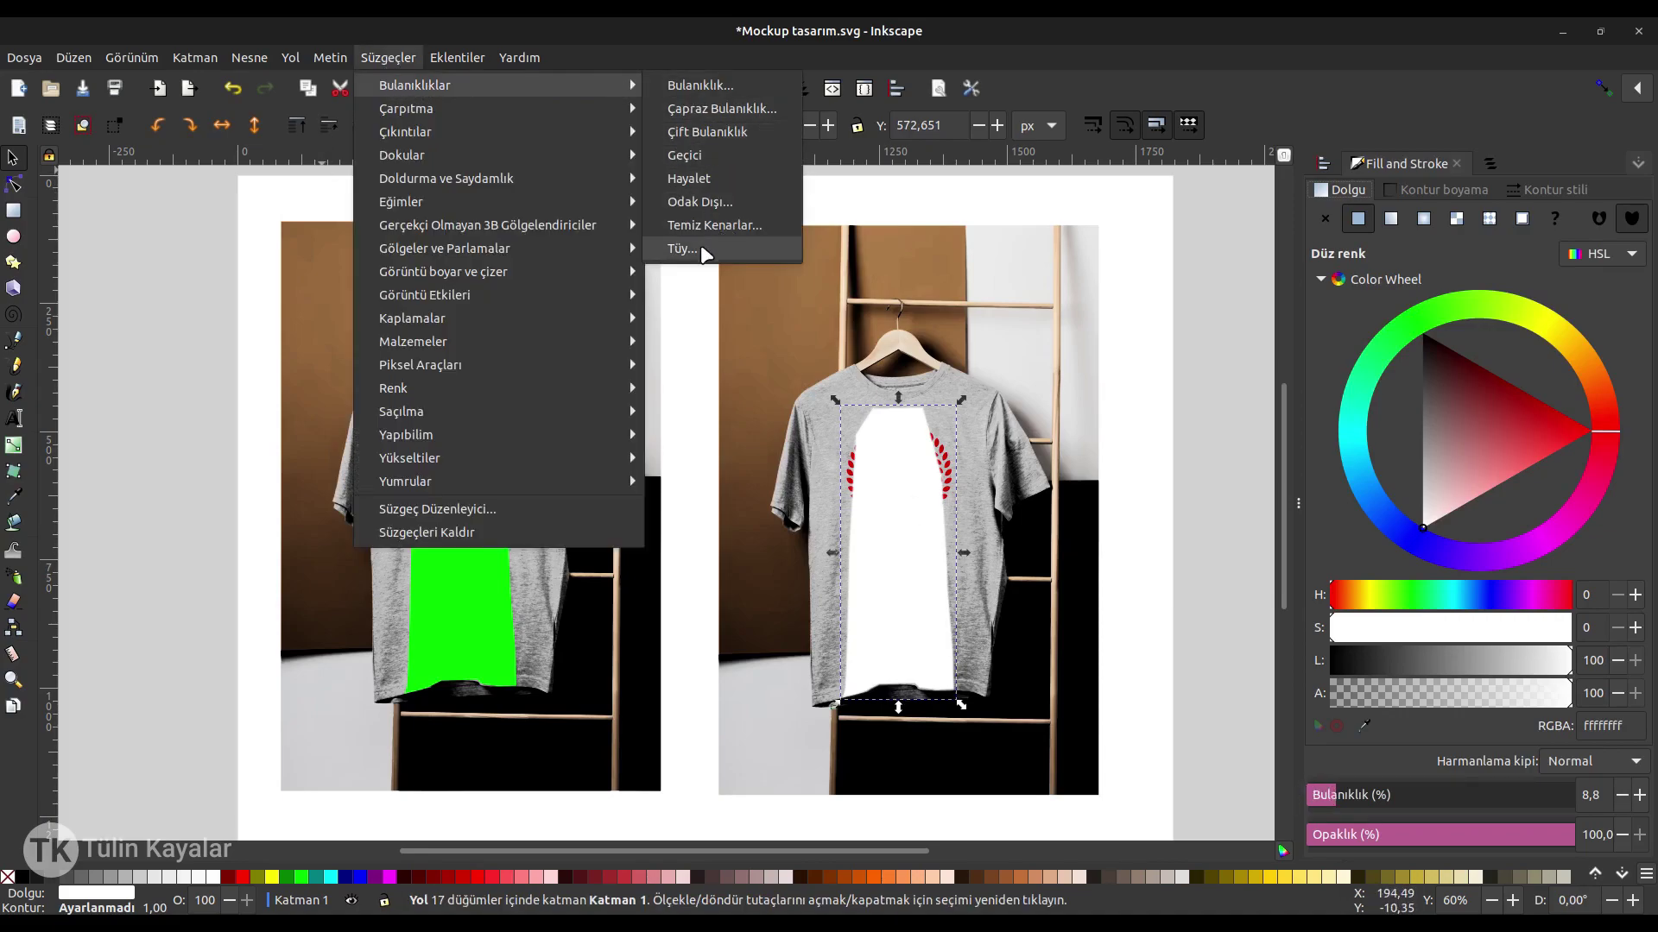
pyautogui.click(708, 251)
pyautogui.moveTo(810, 419); pyautogui.dragTo(1192, 278)
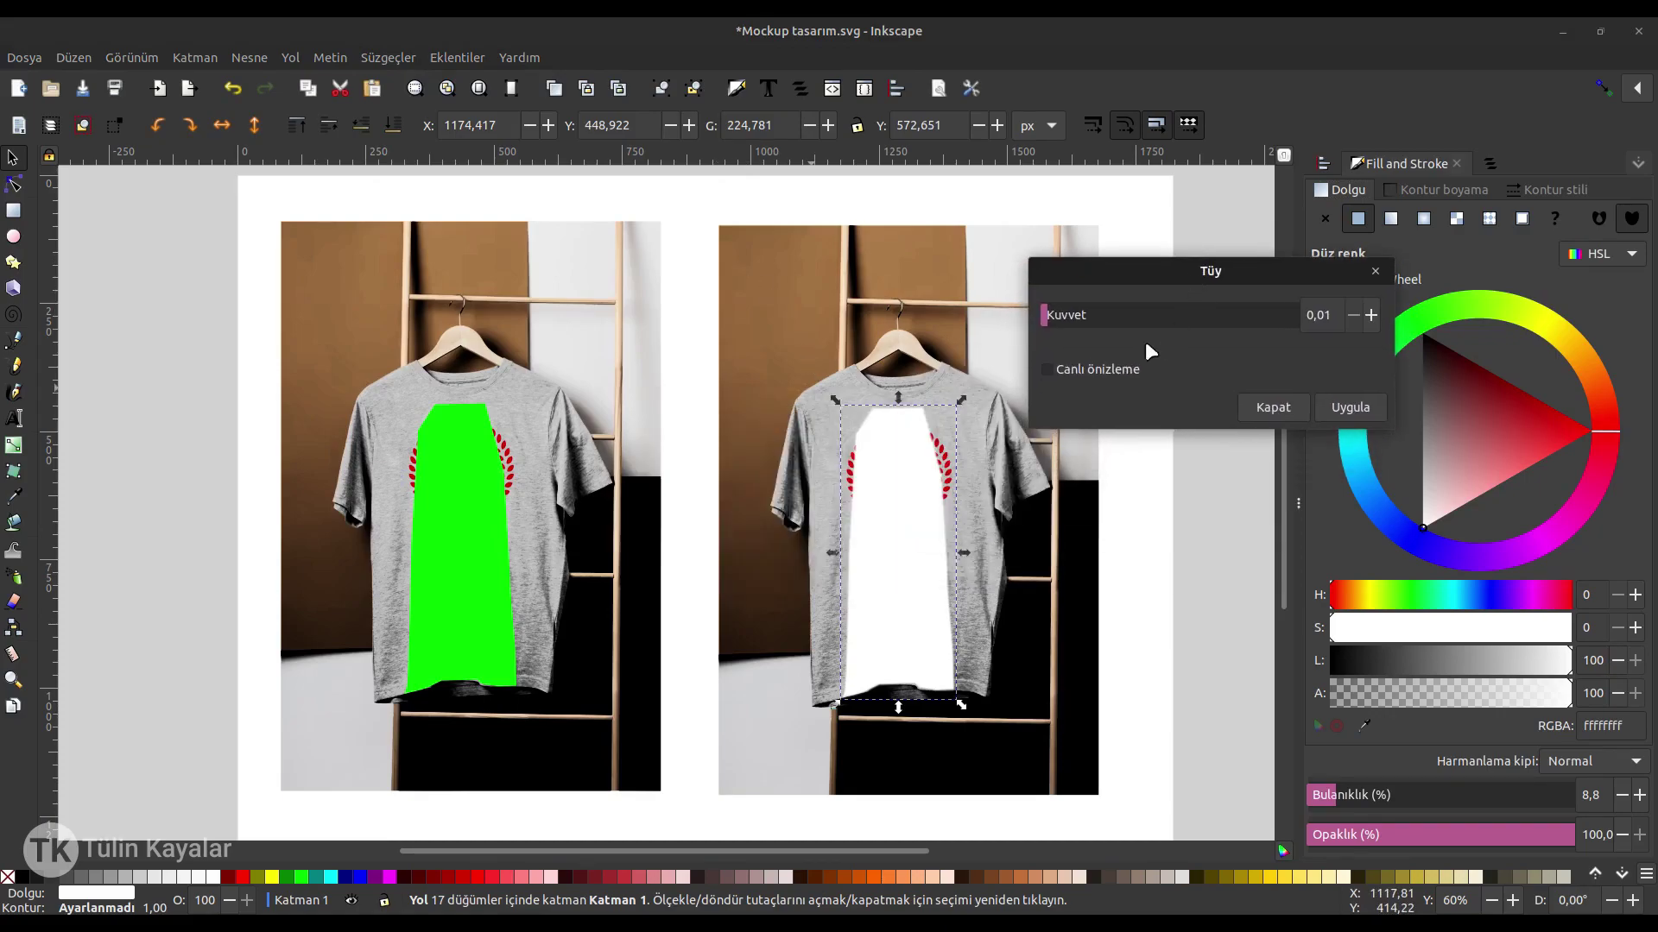
pyautogui.click(1046, 369)
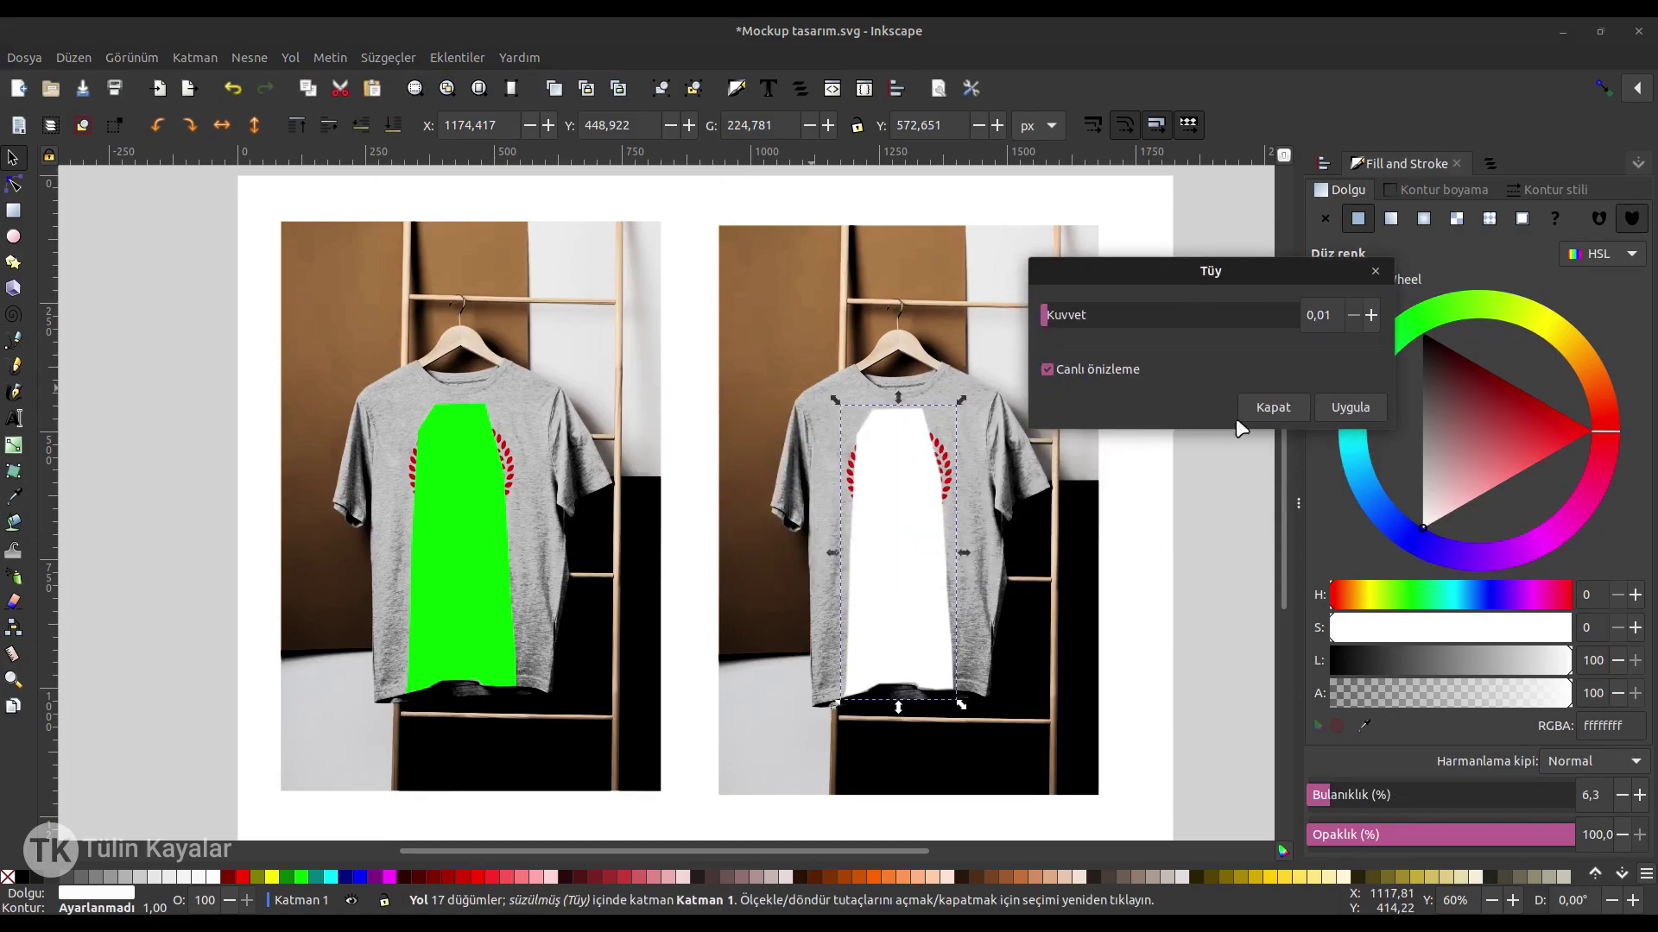
pyautogui.click(1061, 317)
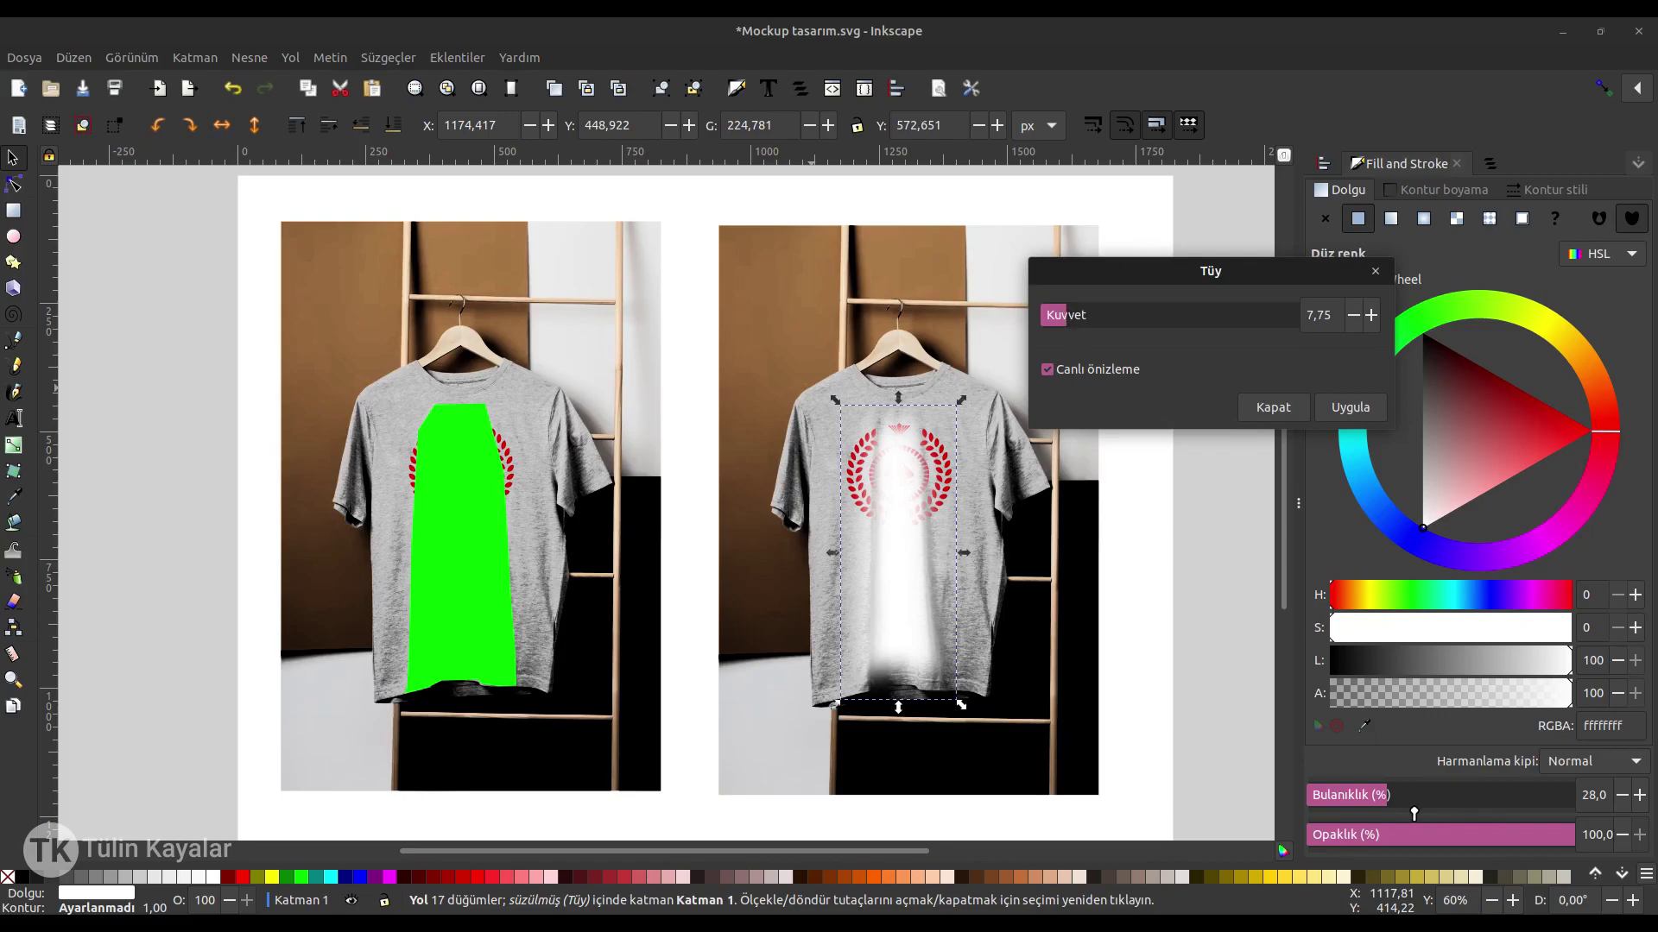
pyautogui.moveTo(1382, 794); pyautogui.dragTo(1367, 795)
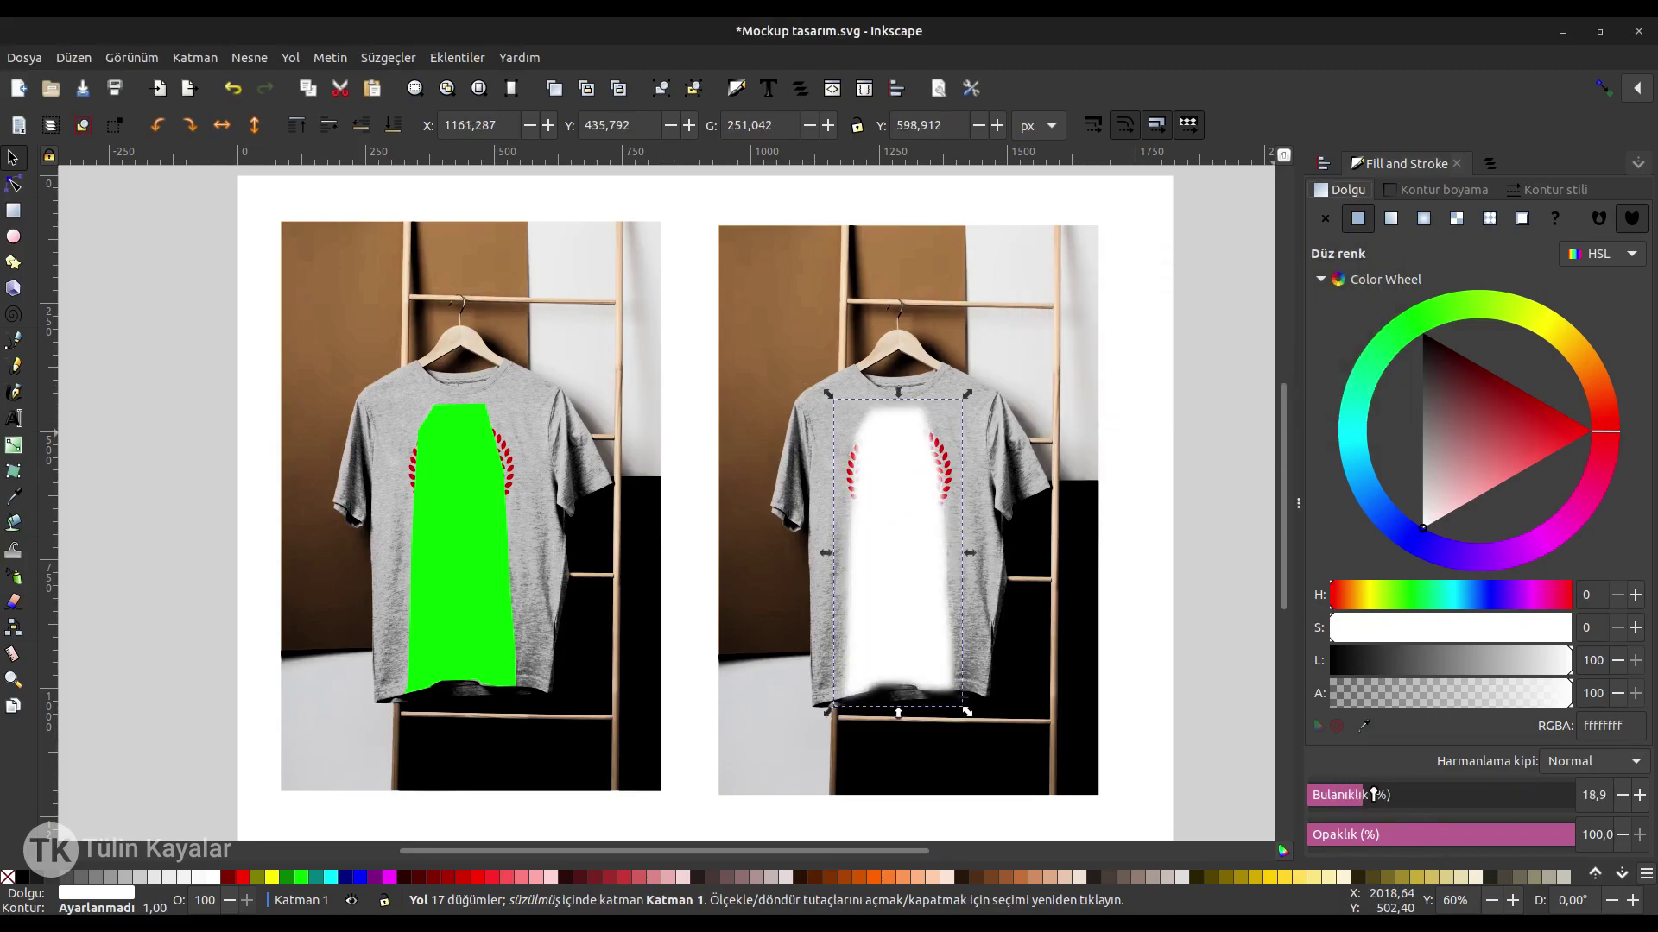
pyautogui.scroll(1, 941, 450)
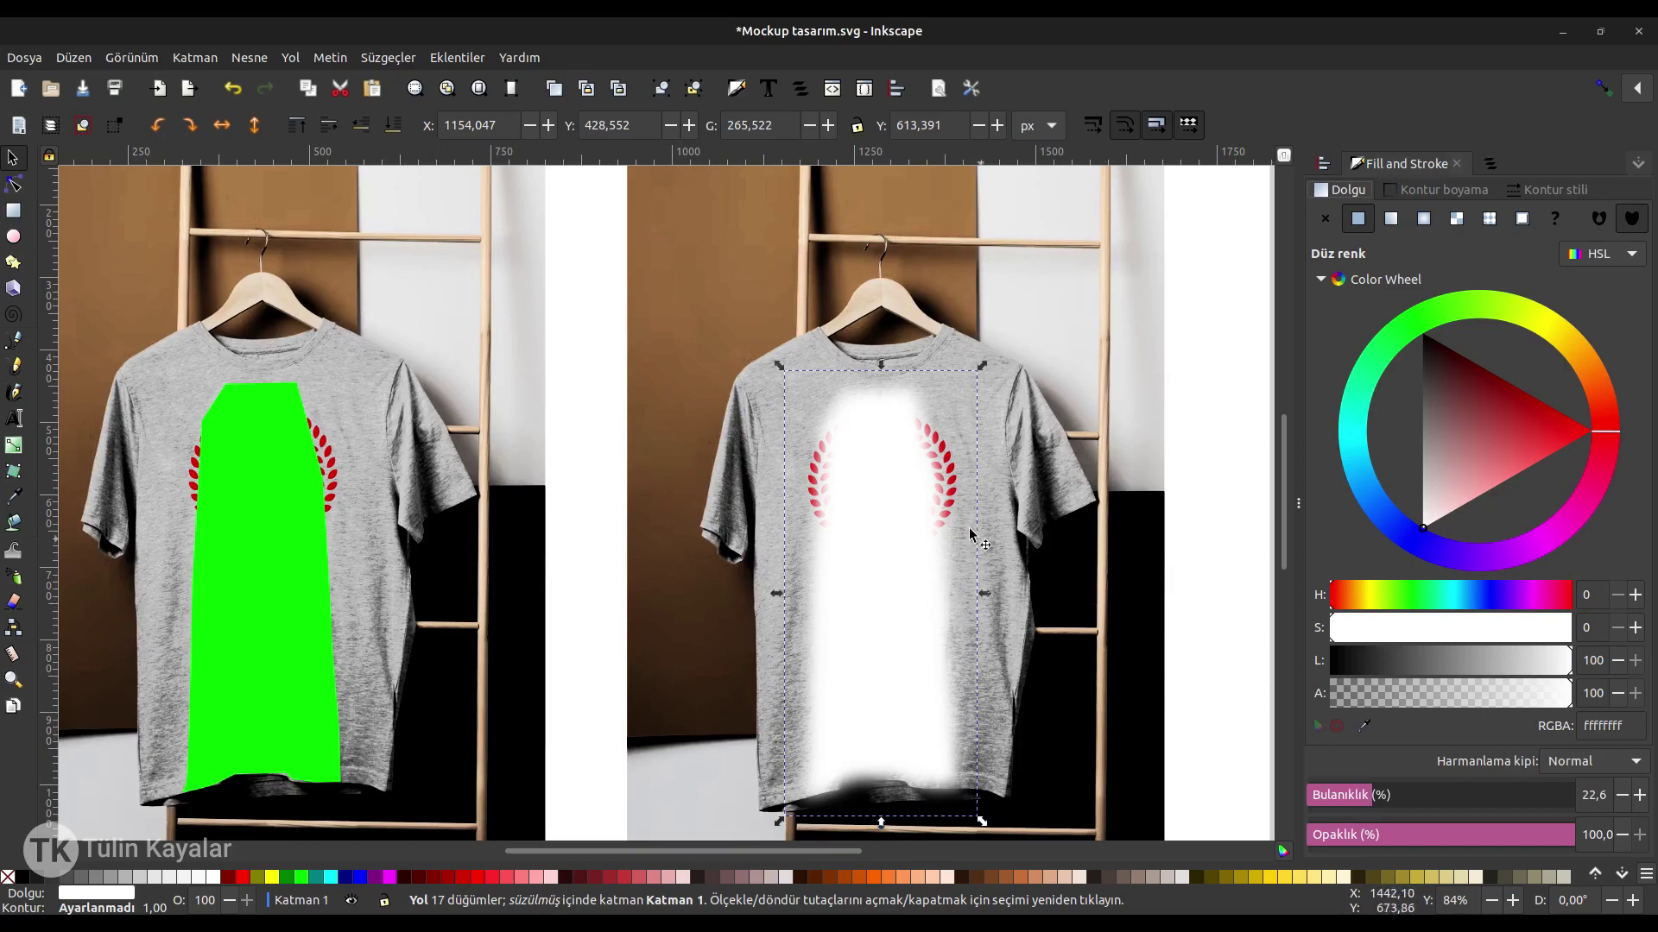
pyautogui.click(916, 544)
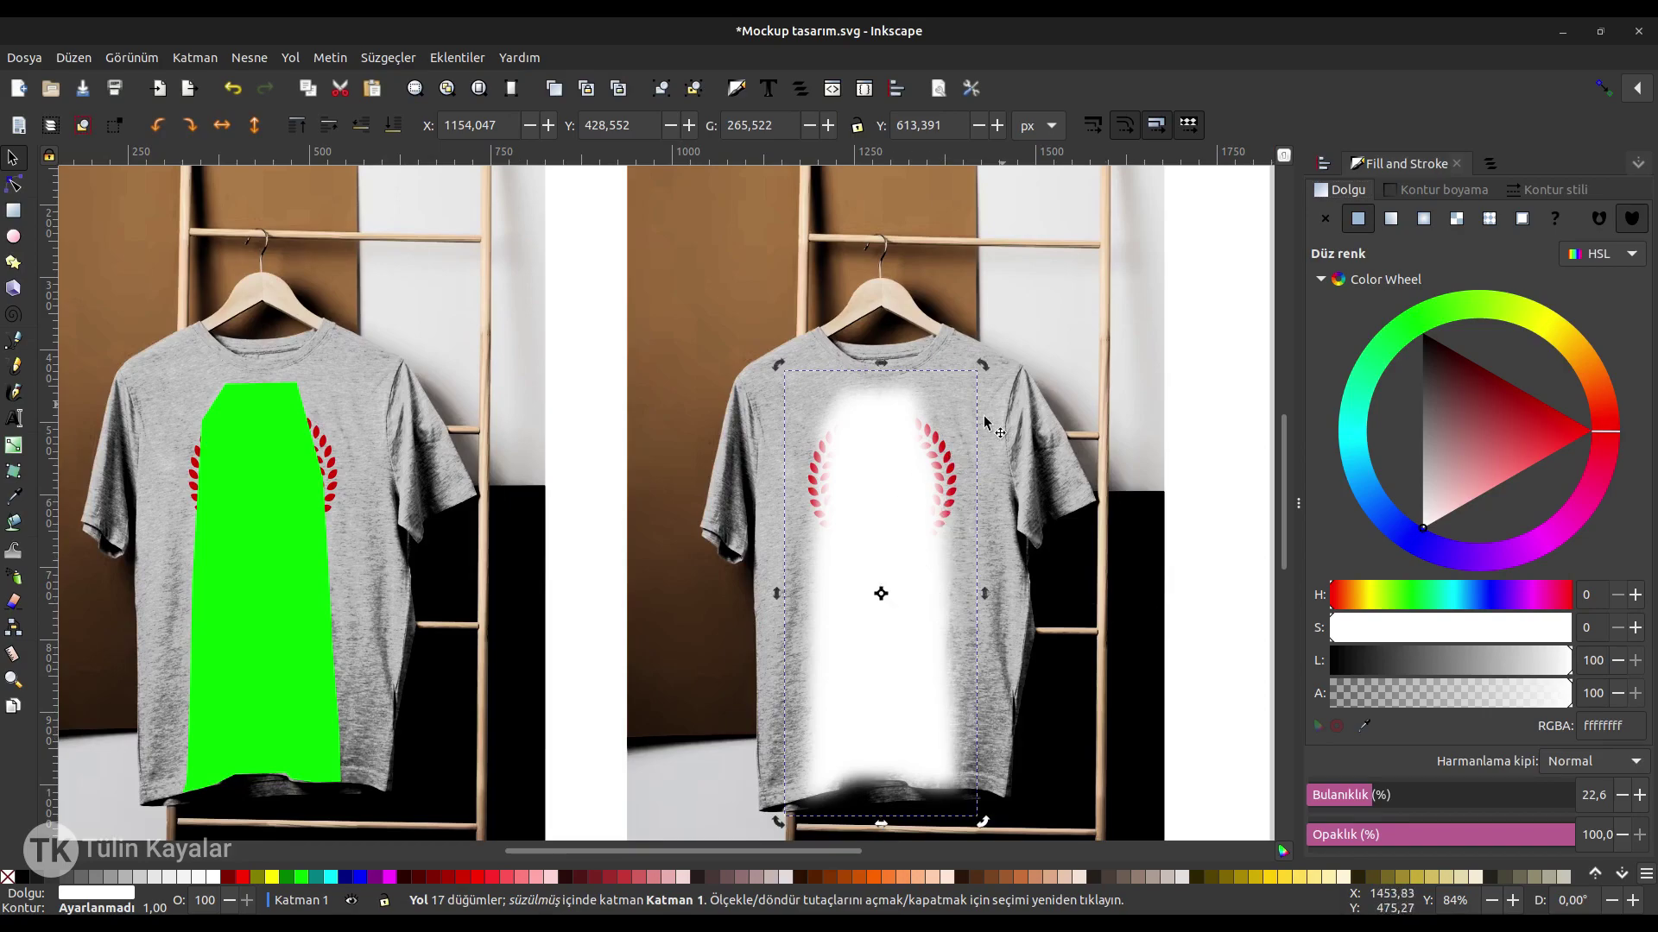
# Mask the greyscale shirt image with the feathered white shape using Set Mask.
pyautogui.keyDown('shift'); pyautogui.click(1055, 322); pyautogui.keyUp('shift')
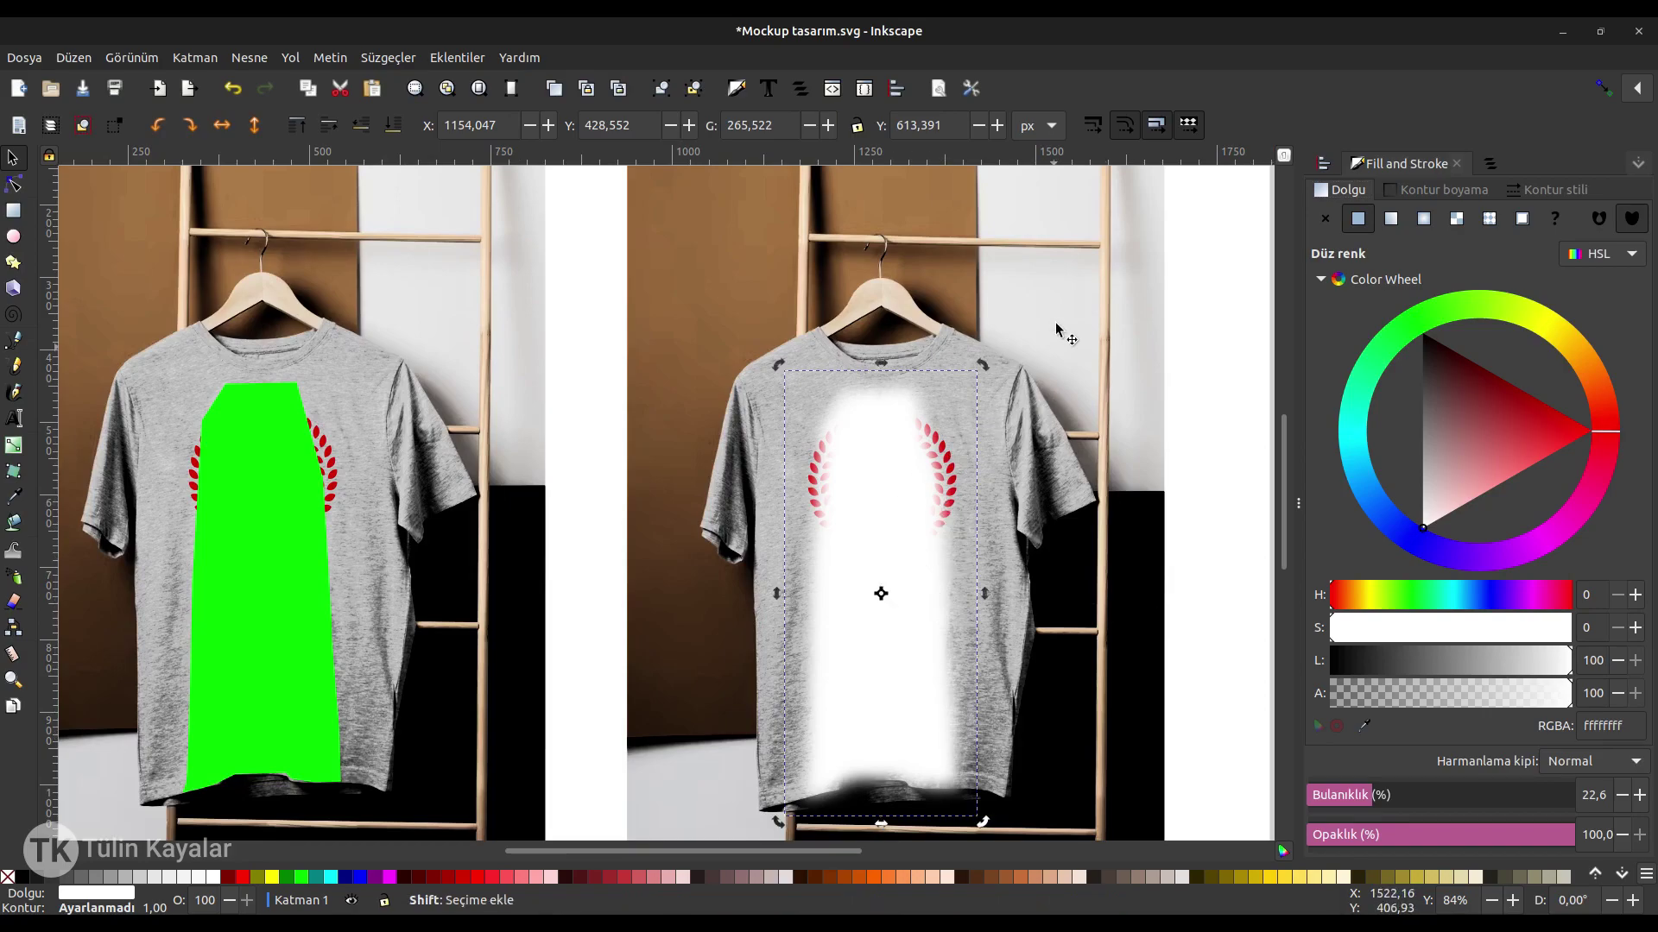
pyautogui.rightClick(863, 471)
pyautogui.click(924, 834)
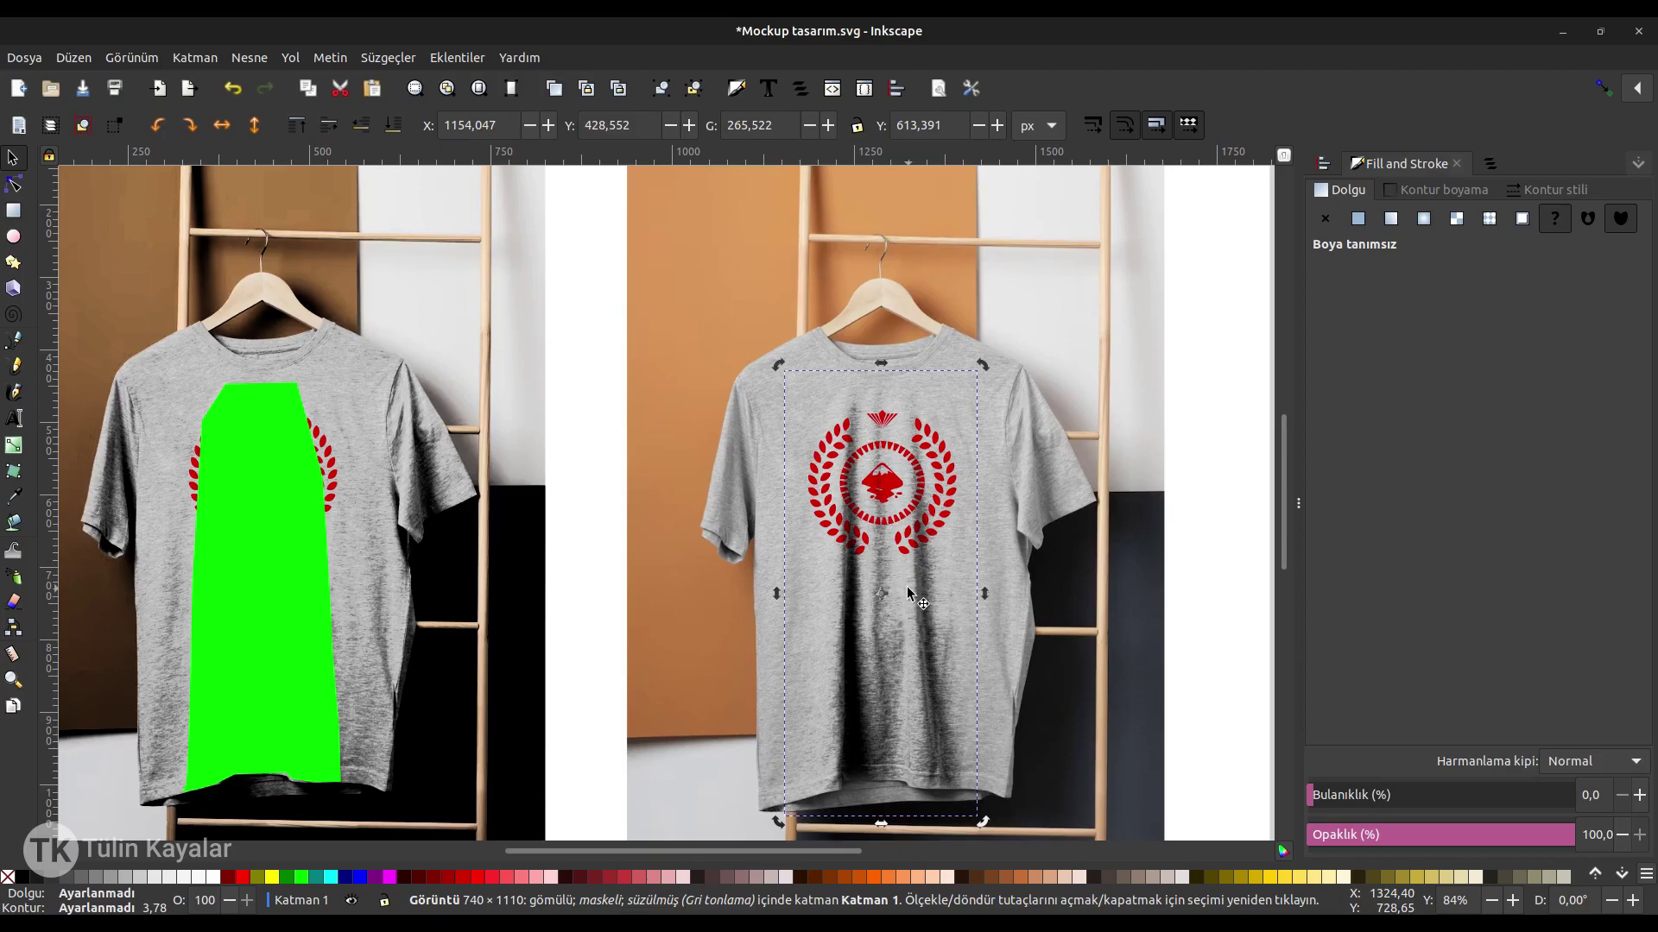
# Move the masked shading image aside to inspect it, then undo it back onto the shirt.
pyautogui.moveTo(872, 610); pyautogui.dragTo(1210, 637)
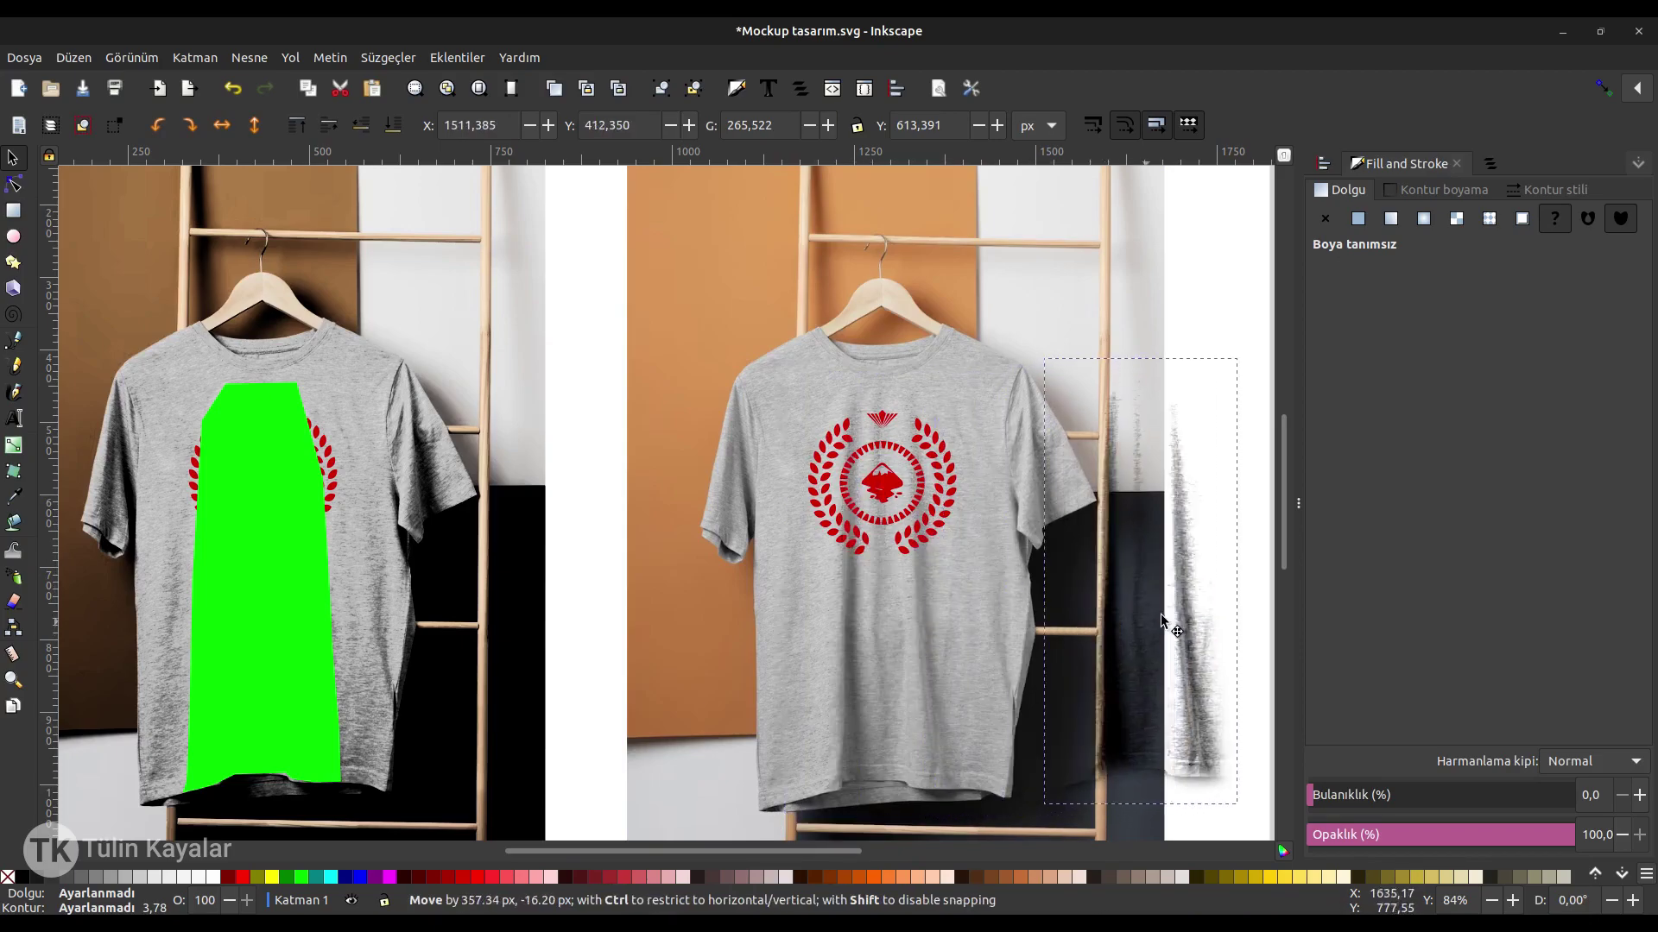
pyautogui.hscroll(6, 1209, 637)
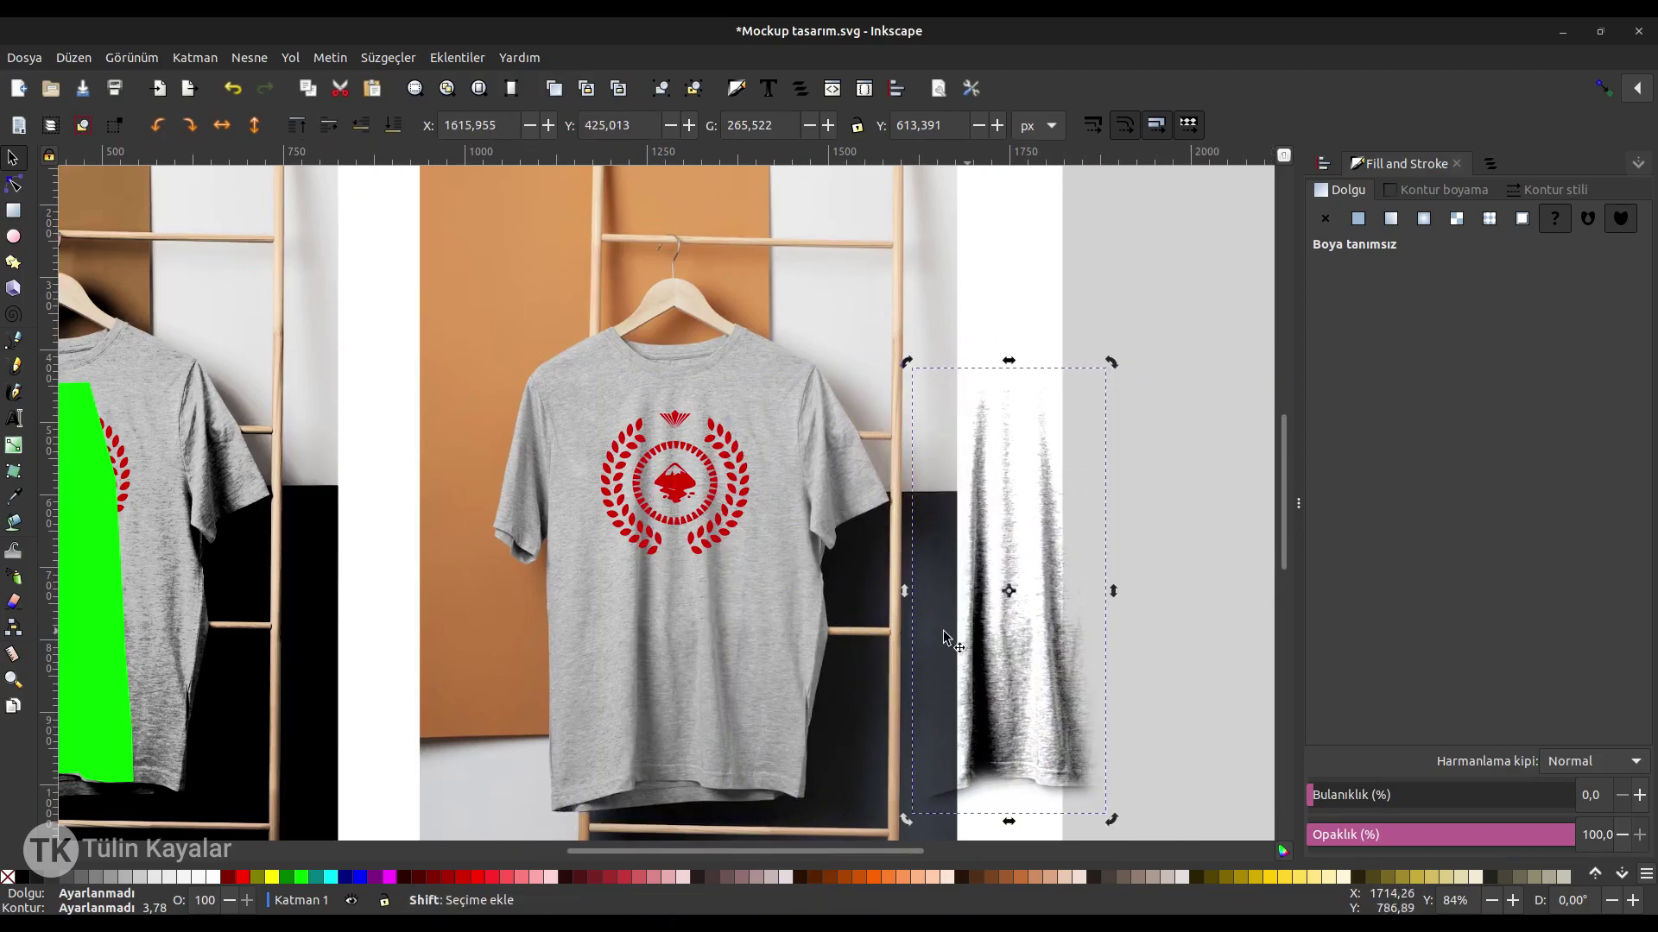
pyautogui.moveTo(960, 665); pyautogui.dragTo(1069, 630)
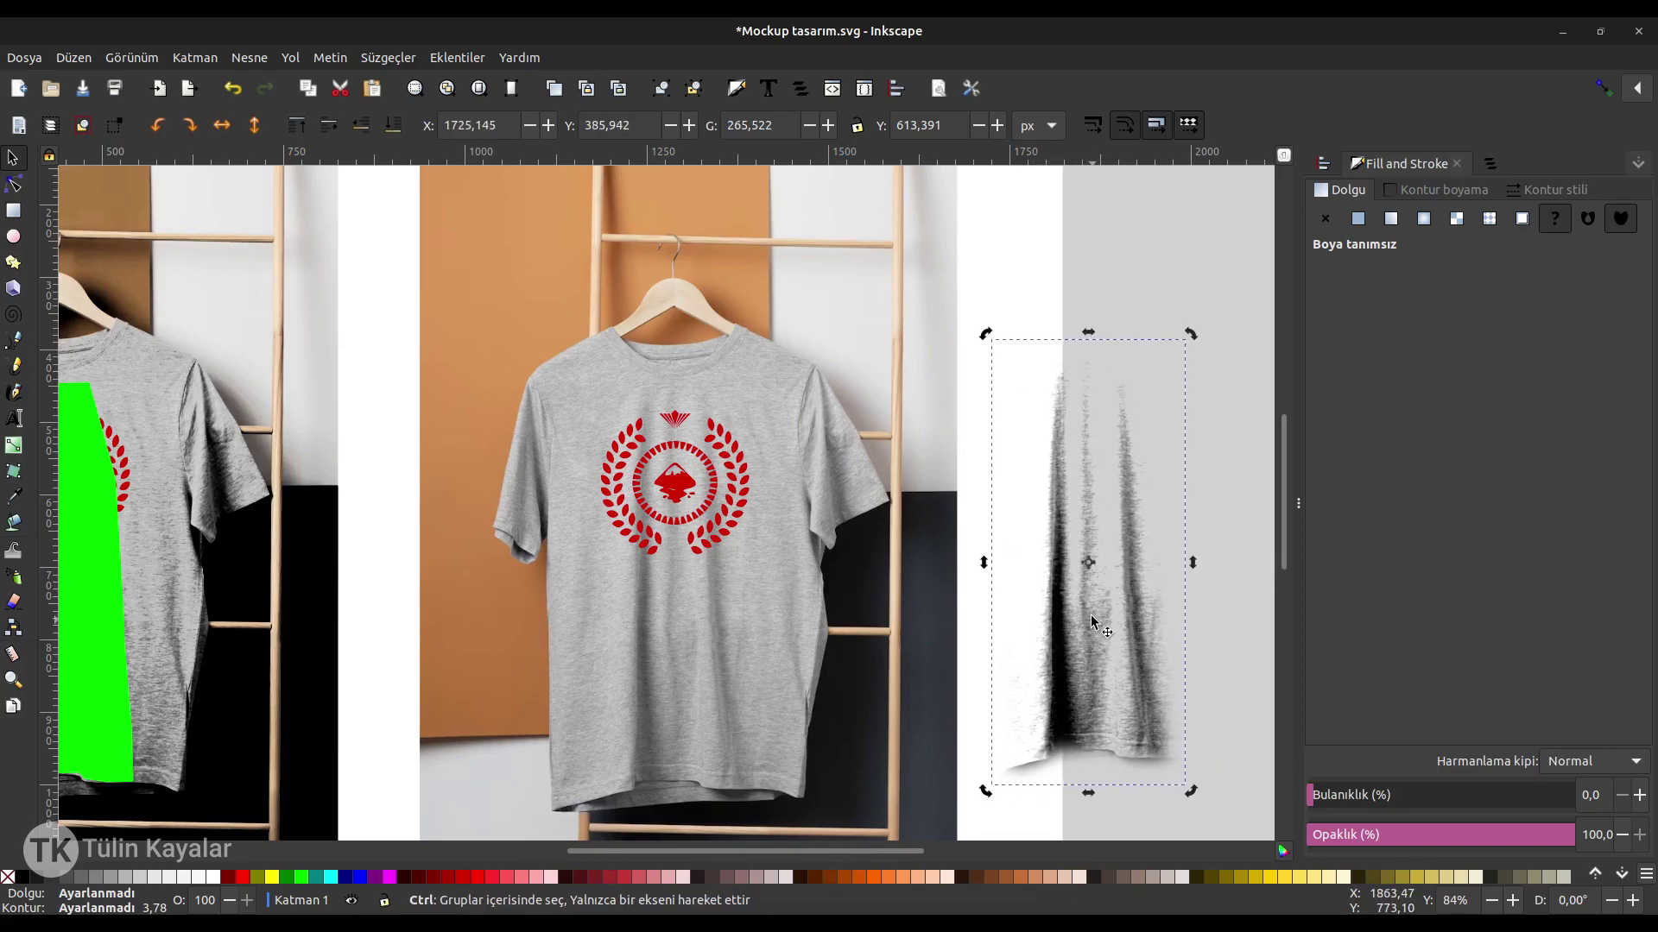
pyautogui.hotkey('ctrl', 'z')
pyautogui.hotkey('ctrl', 'z')
pyautogui.hotkey('ctrl', 'z')
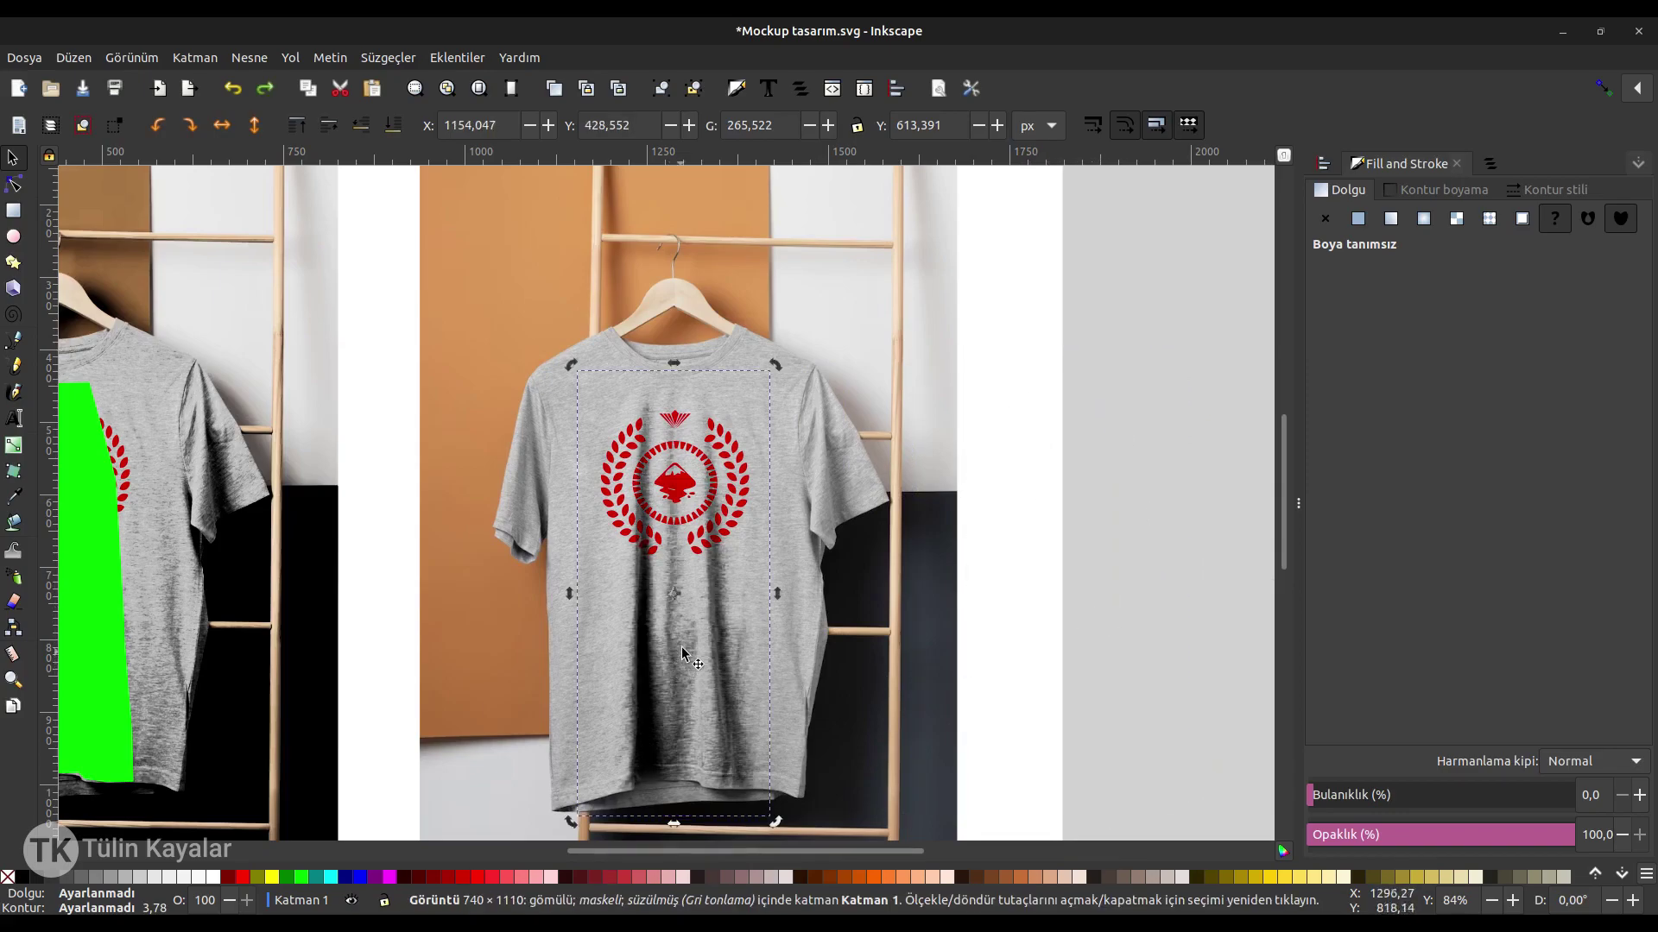
pyautogui.moveTo(656, 851); pyautogui.dragTo(634, 853)
pyautogui.moveTo(1283, 490); pyautogui.dragTo(1278, 512)
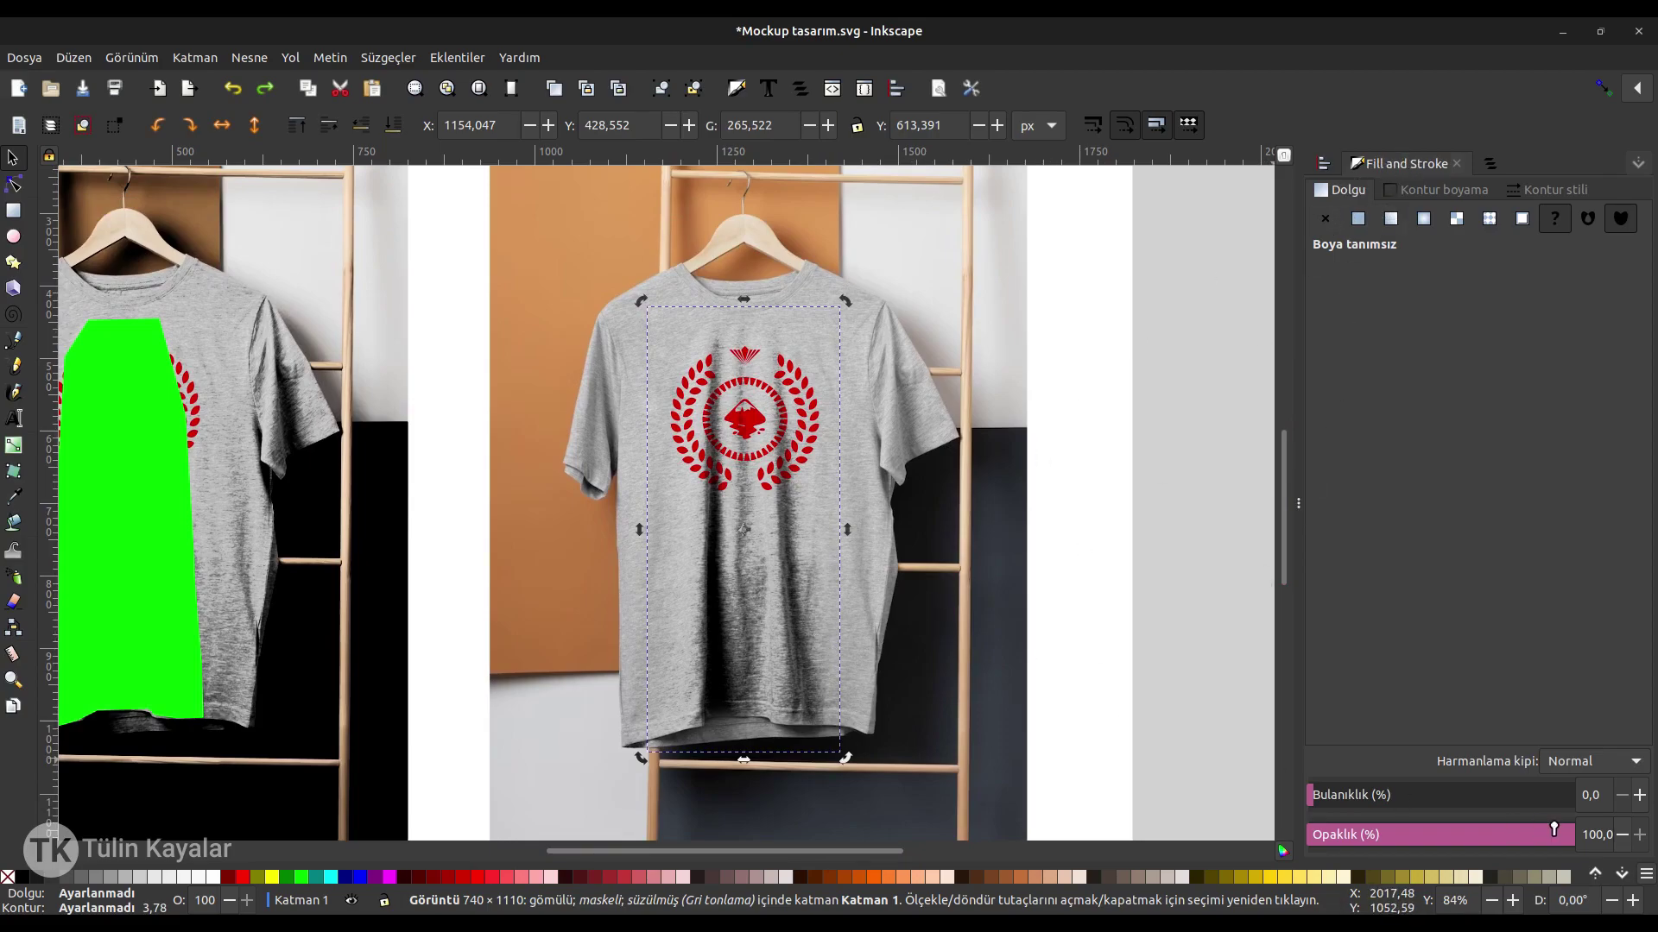
# Try the Karart (darken) blend mode on the shading and compare the result.
pyautogui.click(1580, 758)
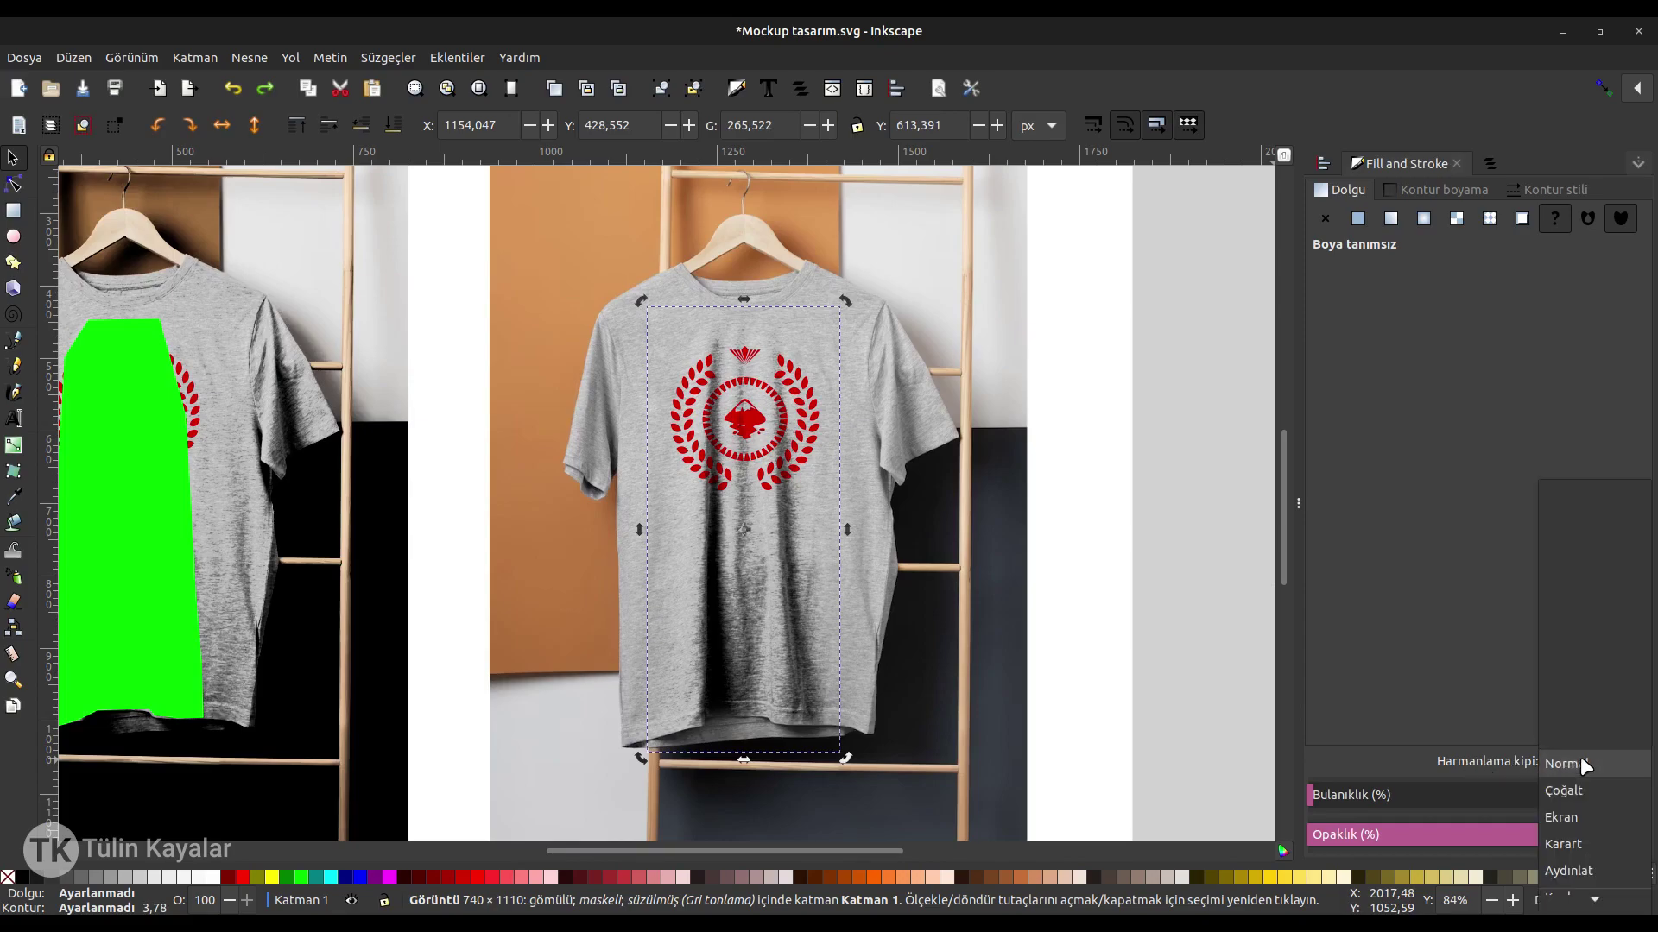
pyautogui.click(1573, 844)
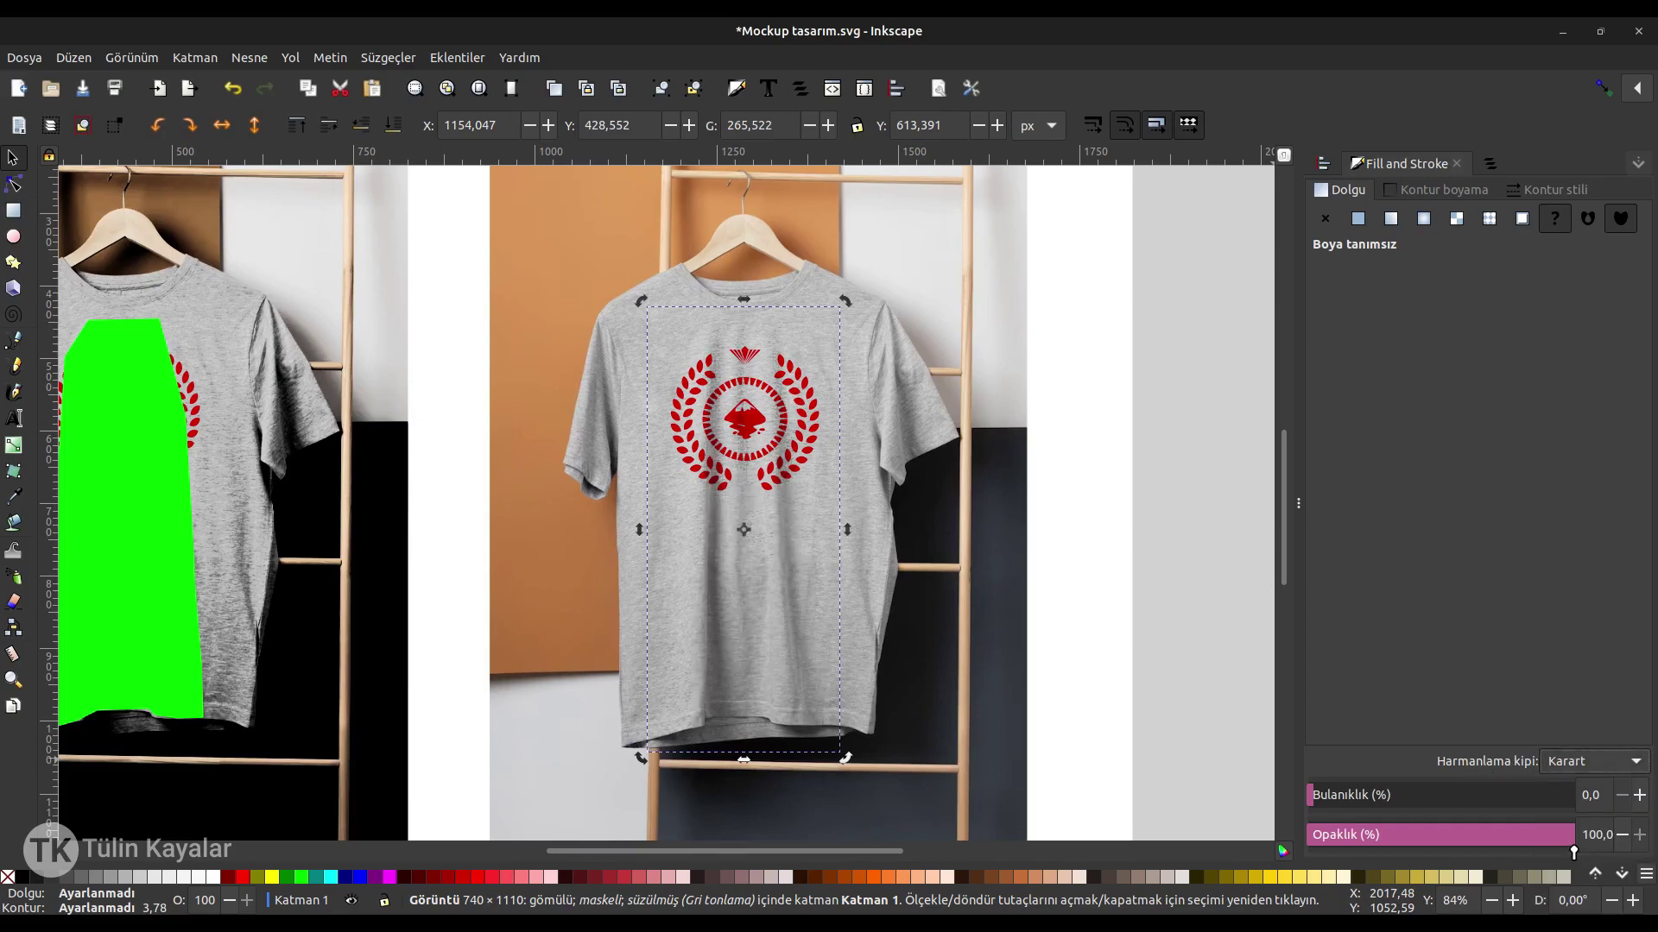
pyautogui.click(1067, 494)
pyautogui.moveTo(730, 546); pyautogui.dragTo(1152, 556)
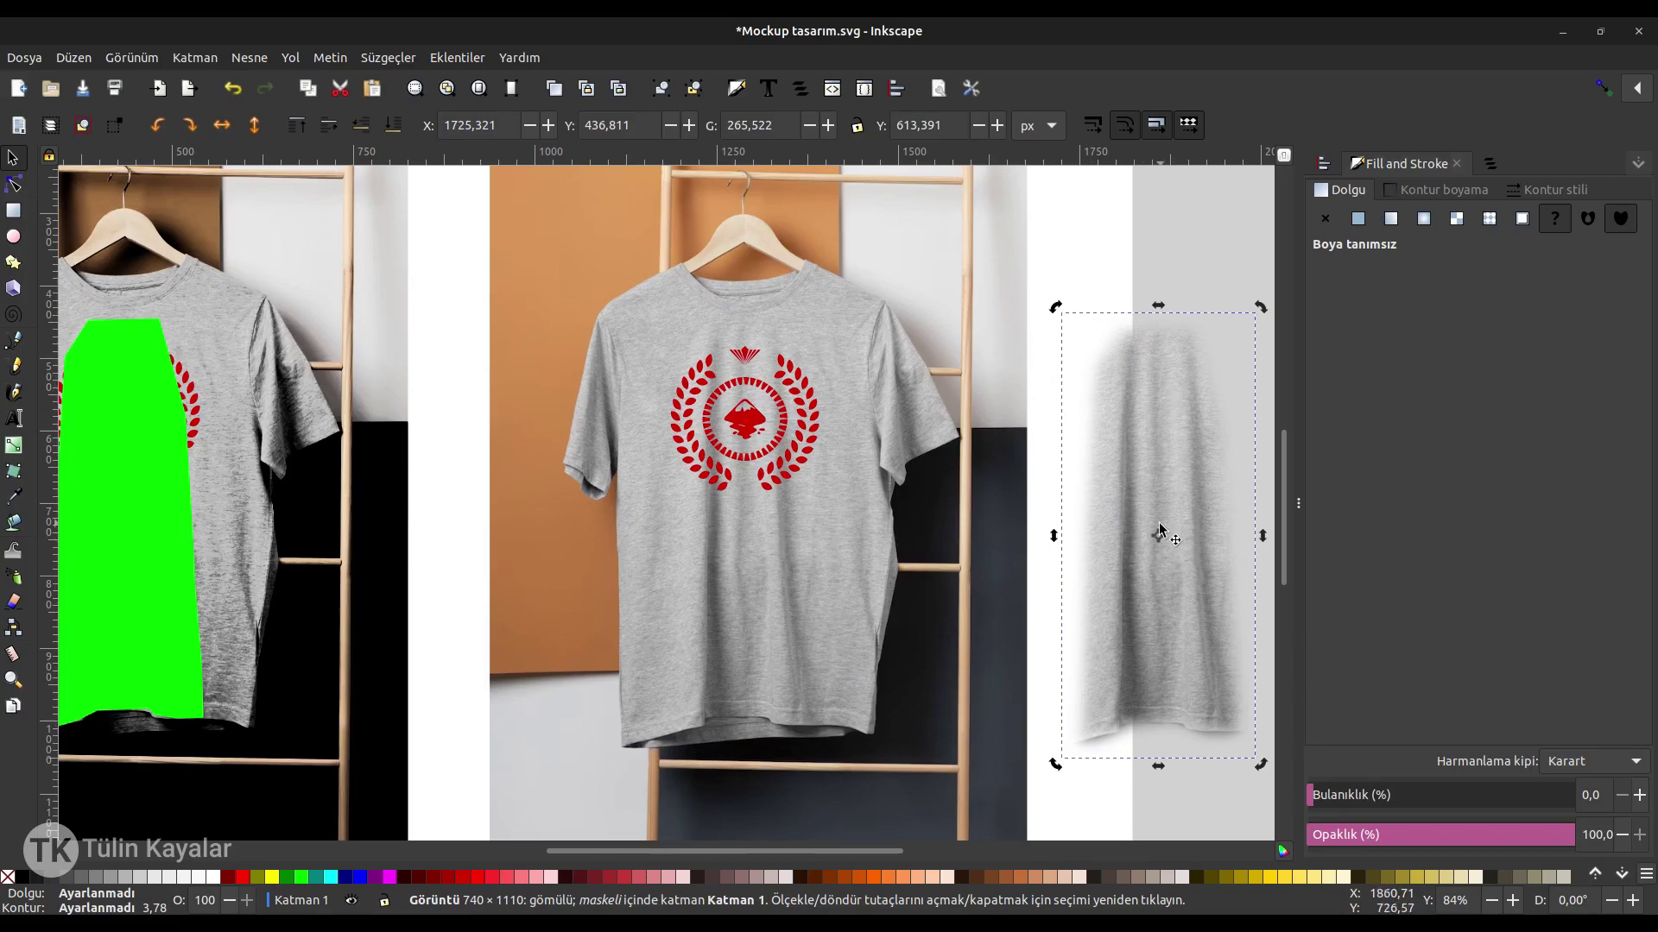
pyautogui.hotkey('ctrl', 'z')
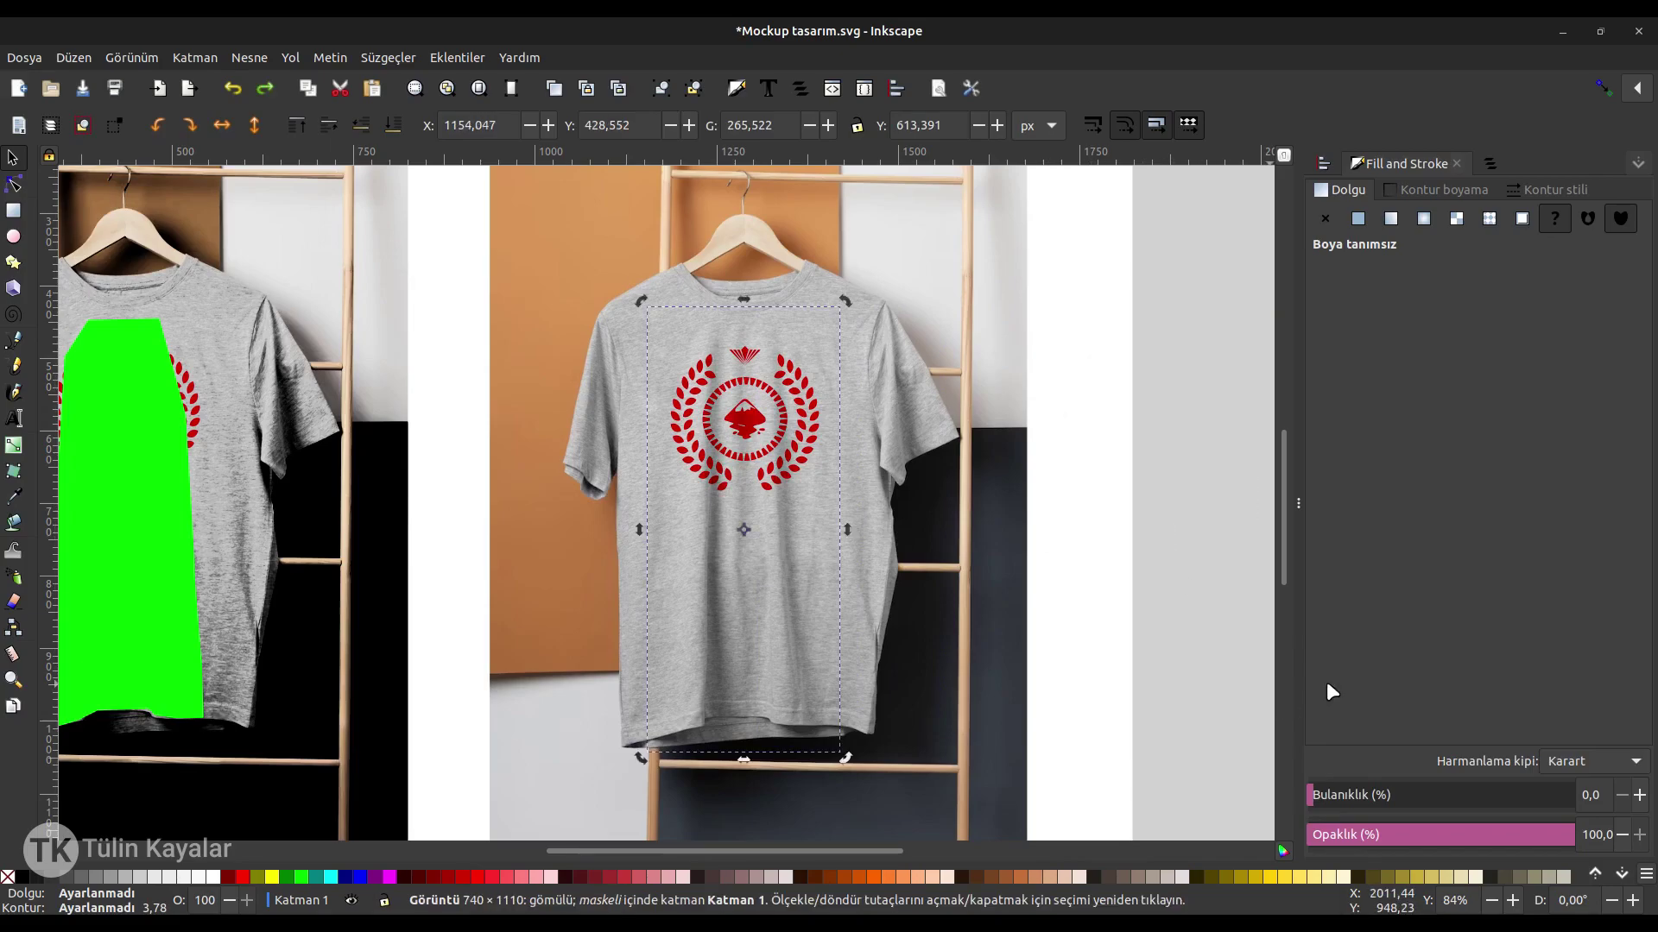
# Try Kaplama and Karart blends, settling on Çoğalt (multiply) for the shading.
pyautogui.click(1625, 755)
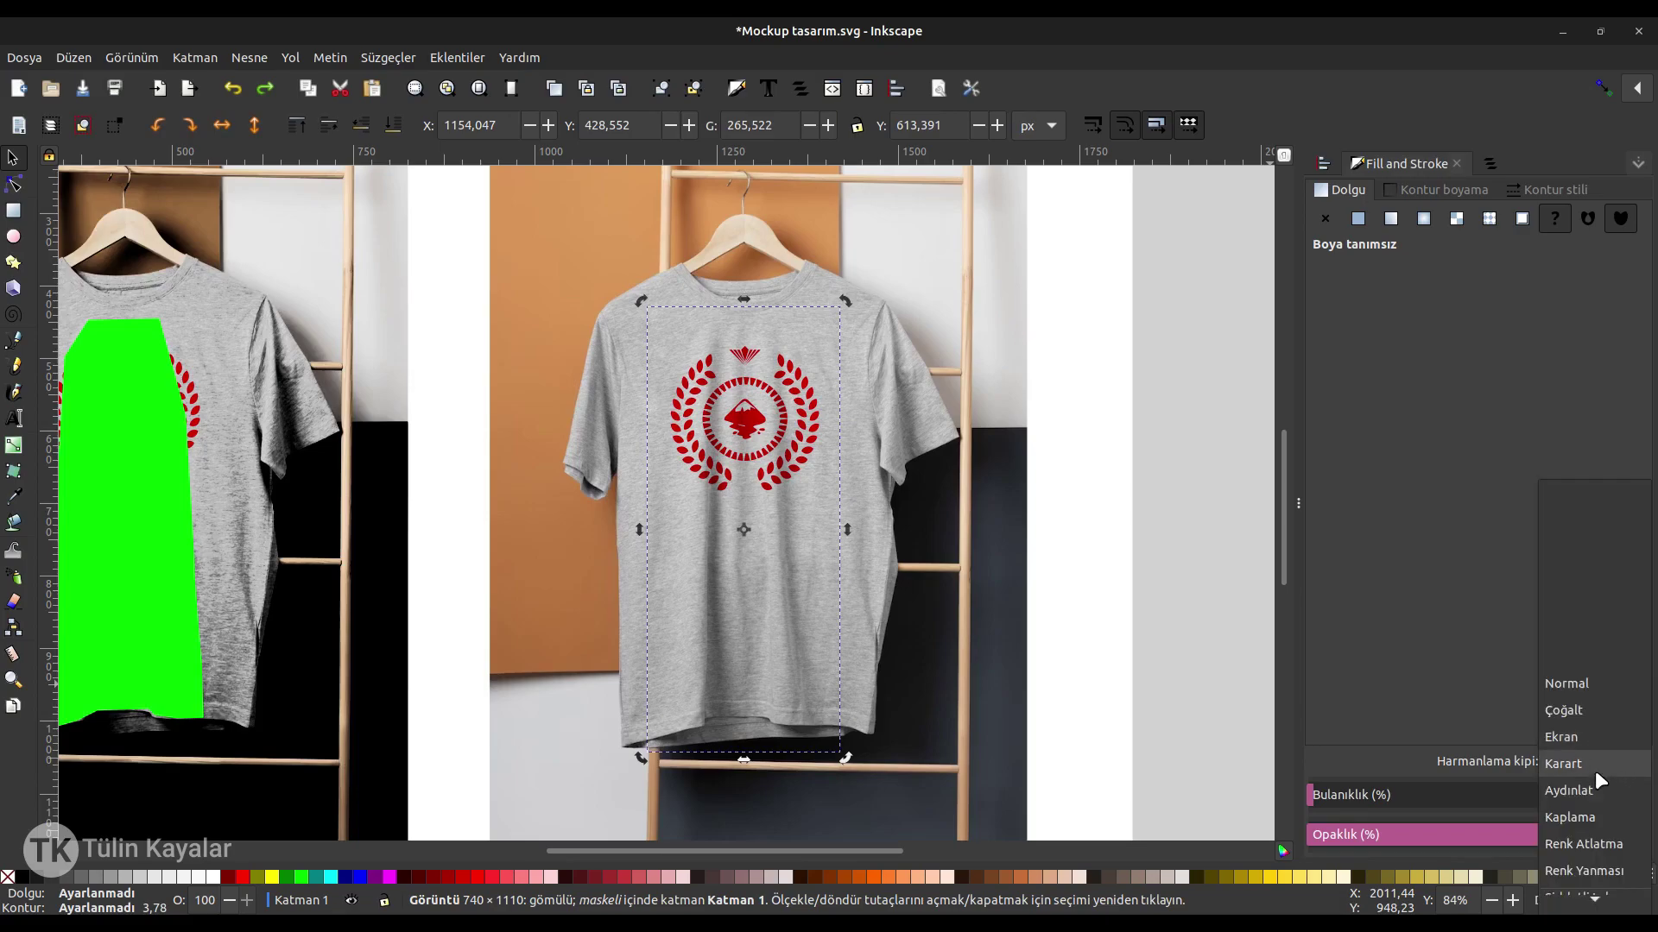
pyautogui.click(1597, 815)
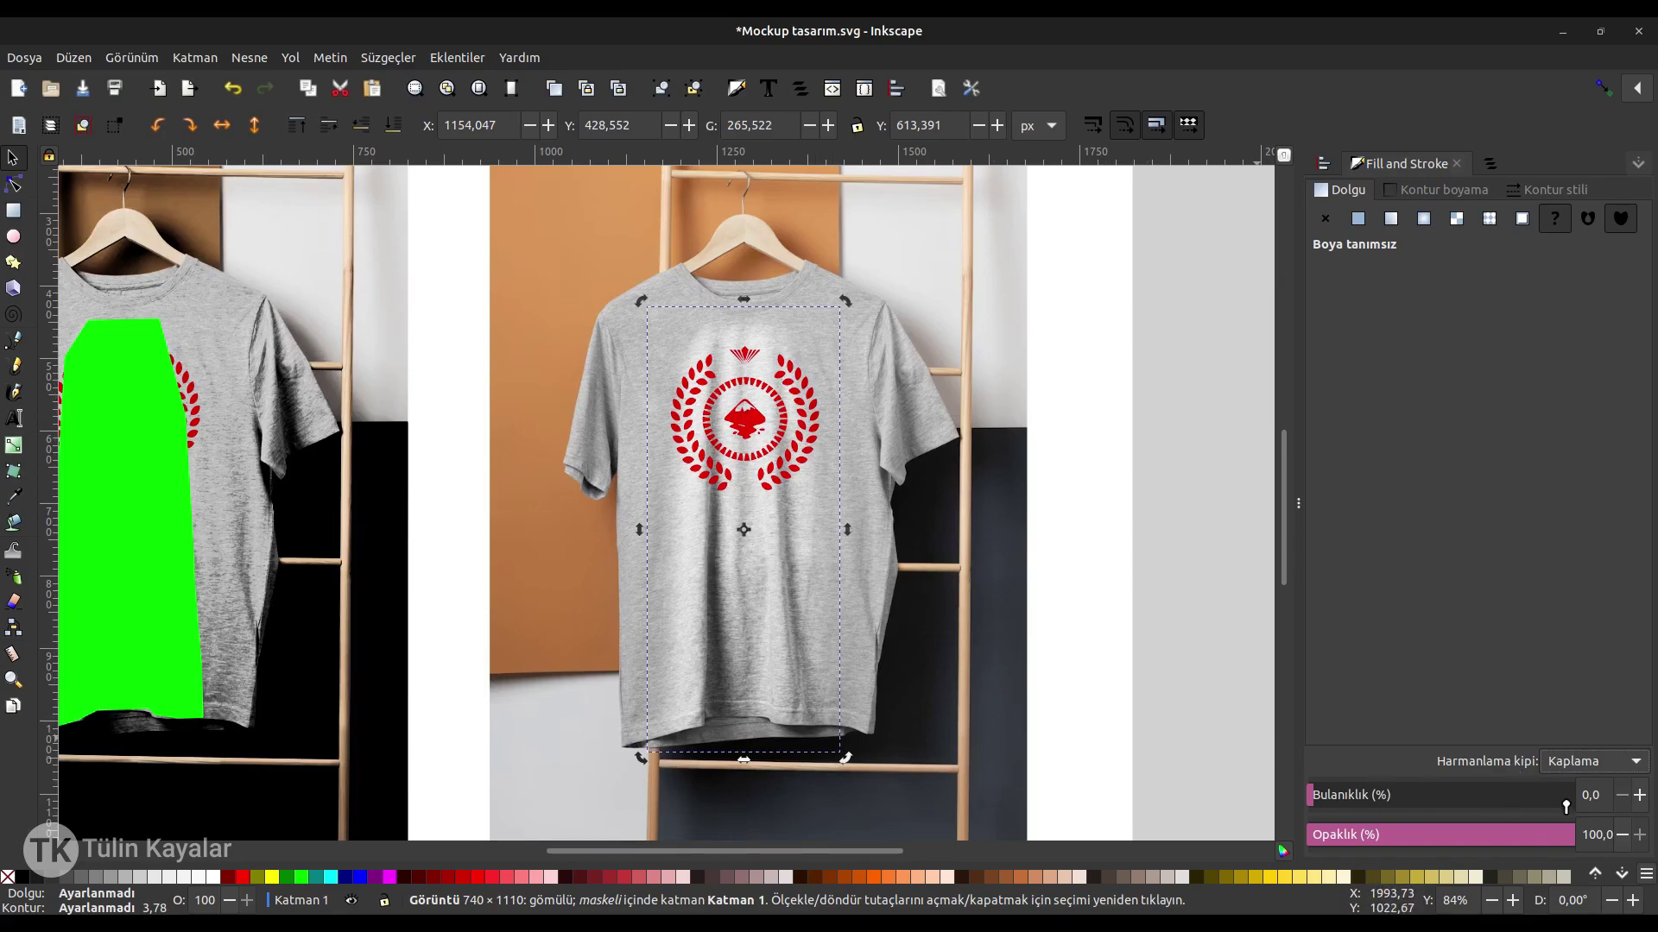
pyautogui.click(1599, 753)
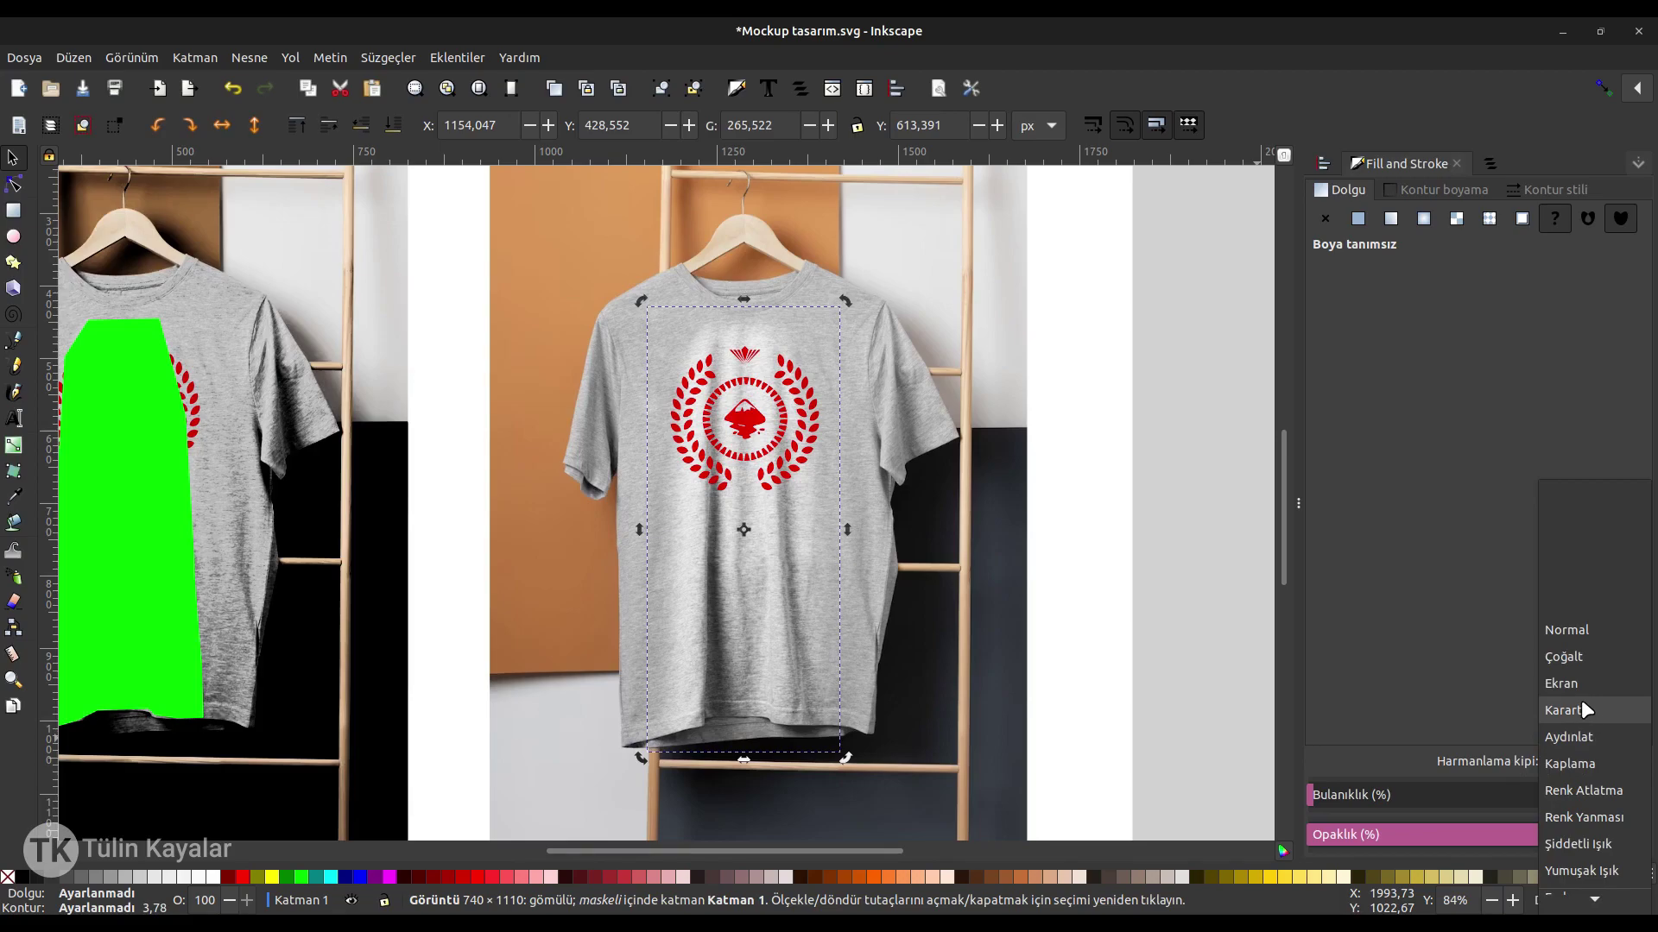
pyautogui.click(1585, 710)
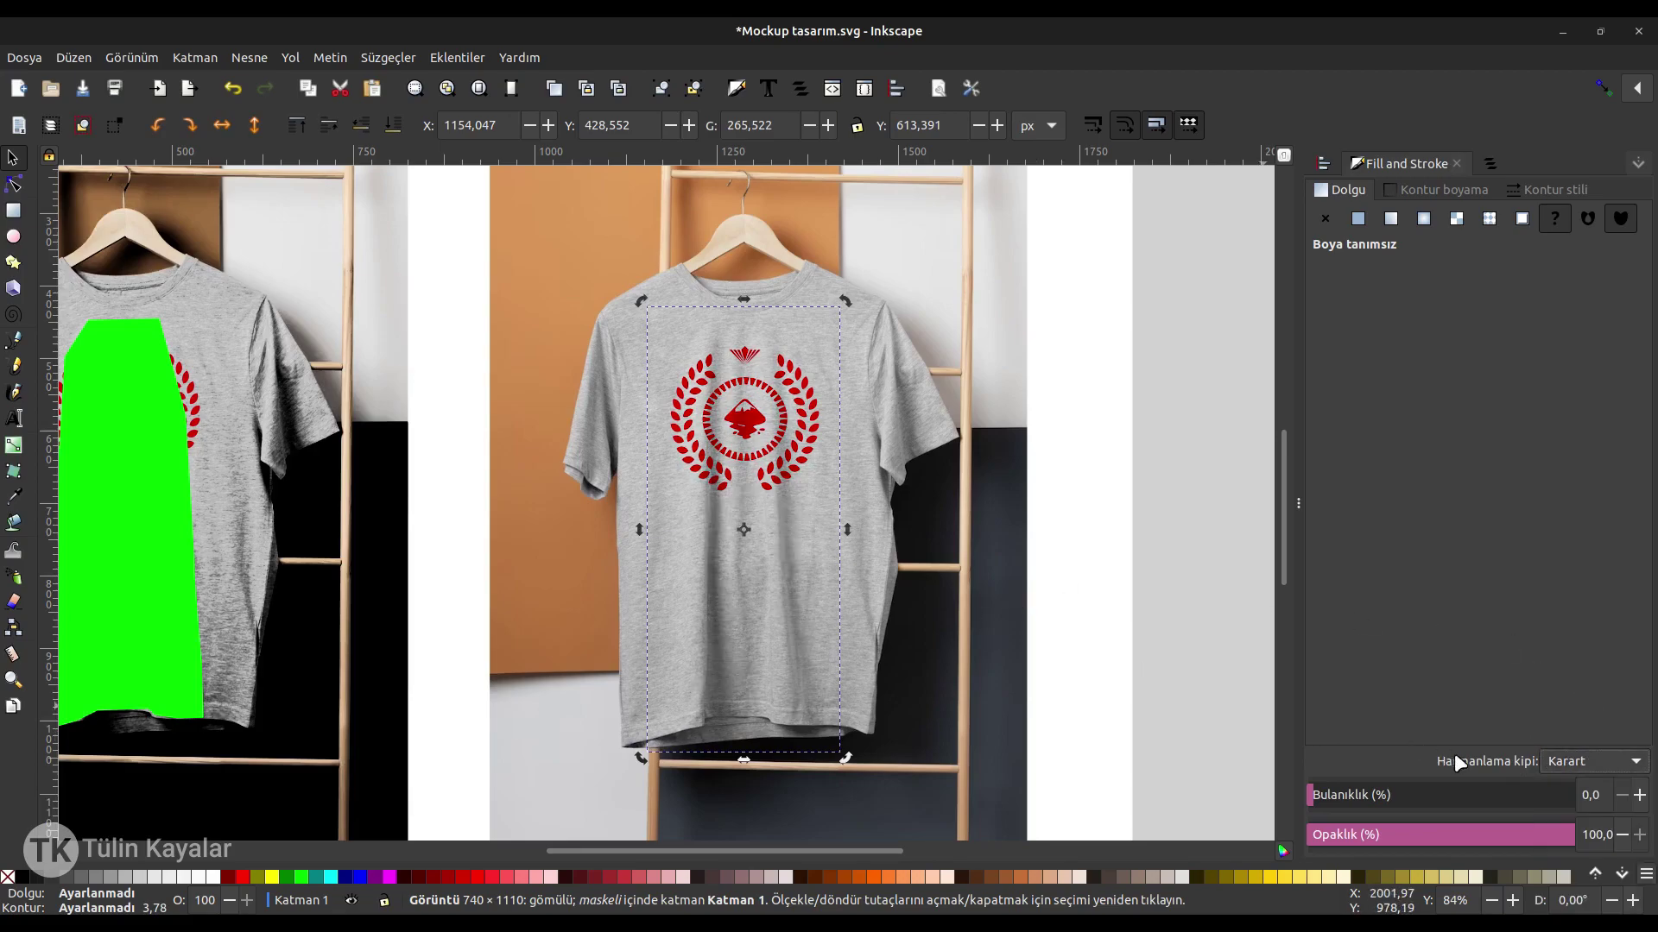
pyautogui.click(1592, 755)
pyautogui.click(1573, 705)
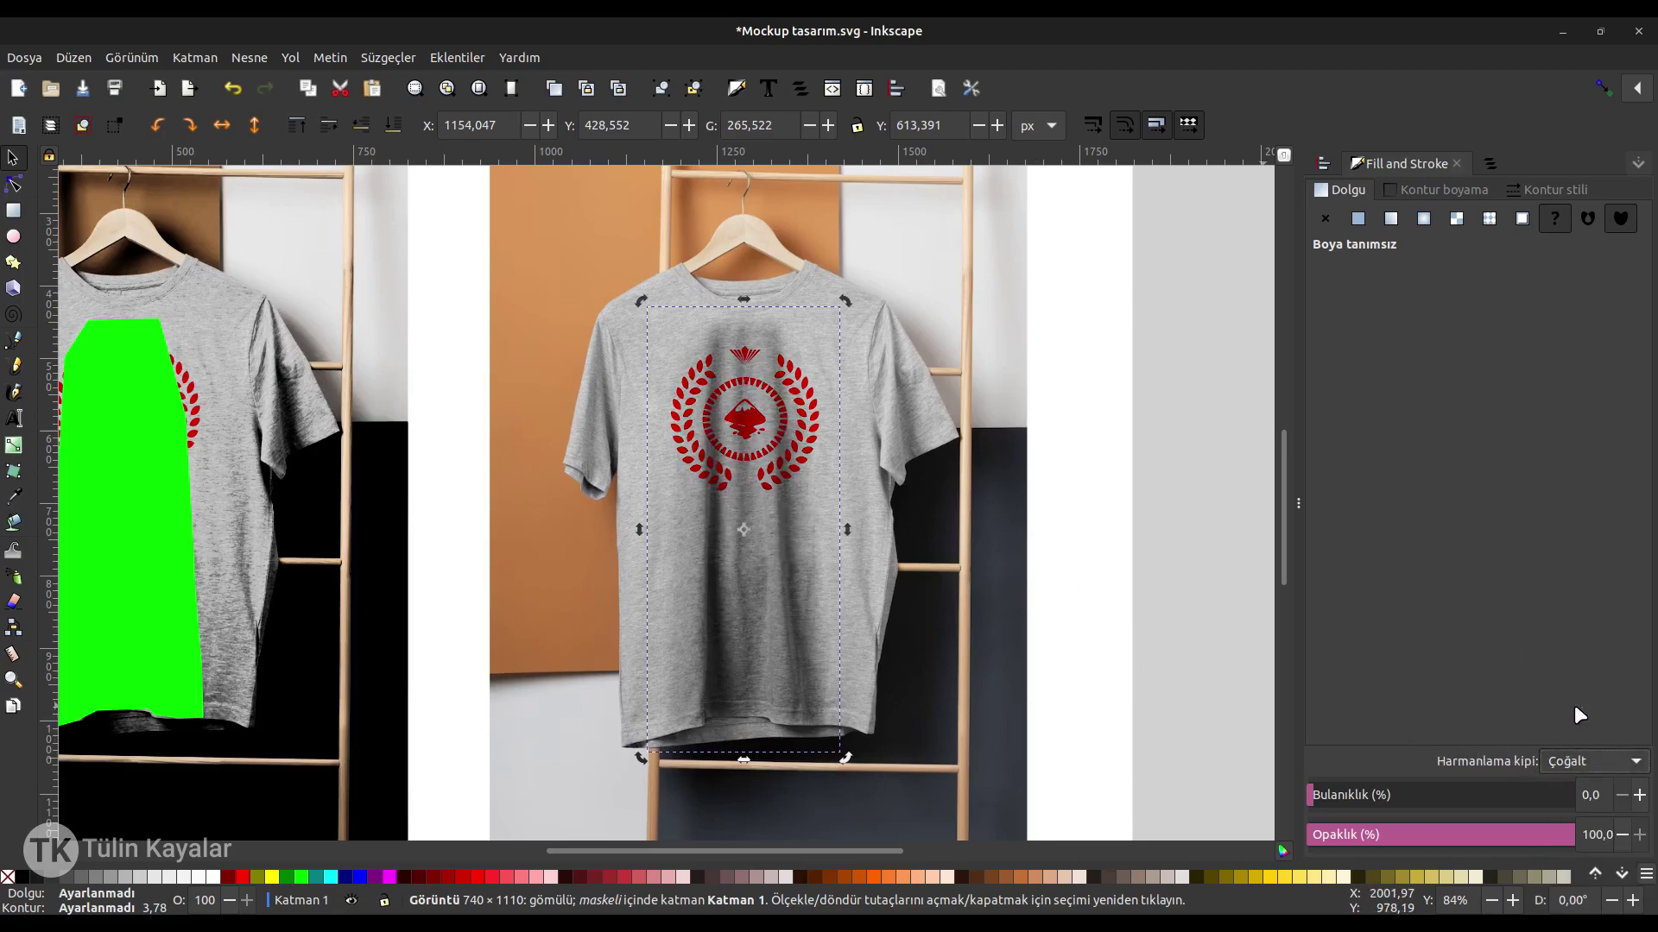
# Lower the shading opacity to about 26% and view the blended shirt.
pyautogui.click(1522, 834)
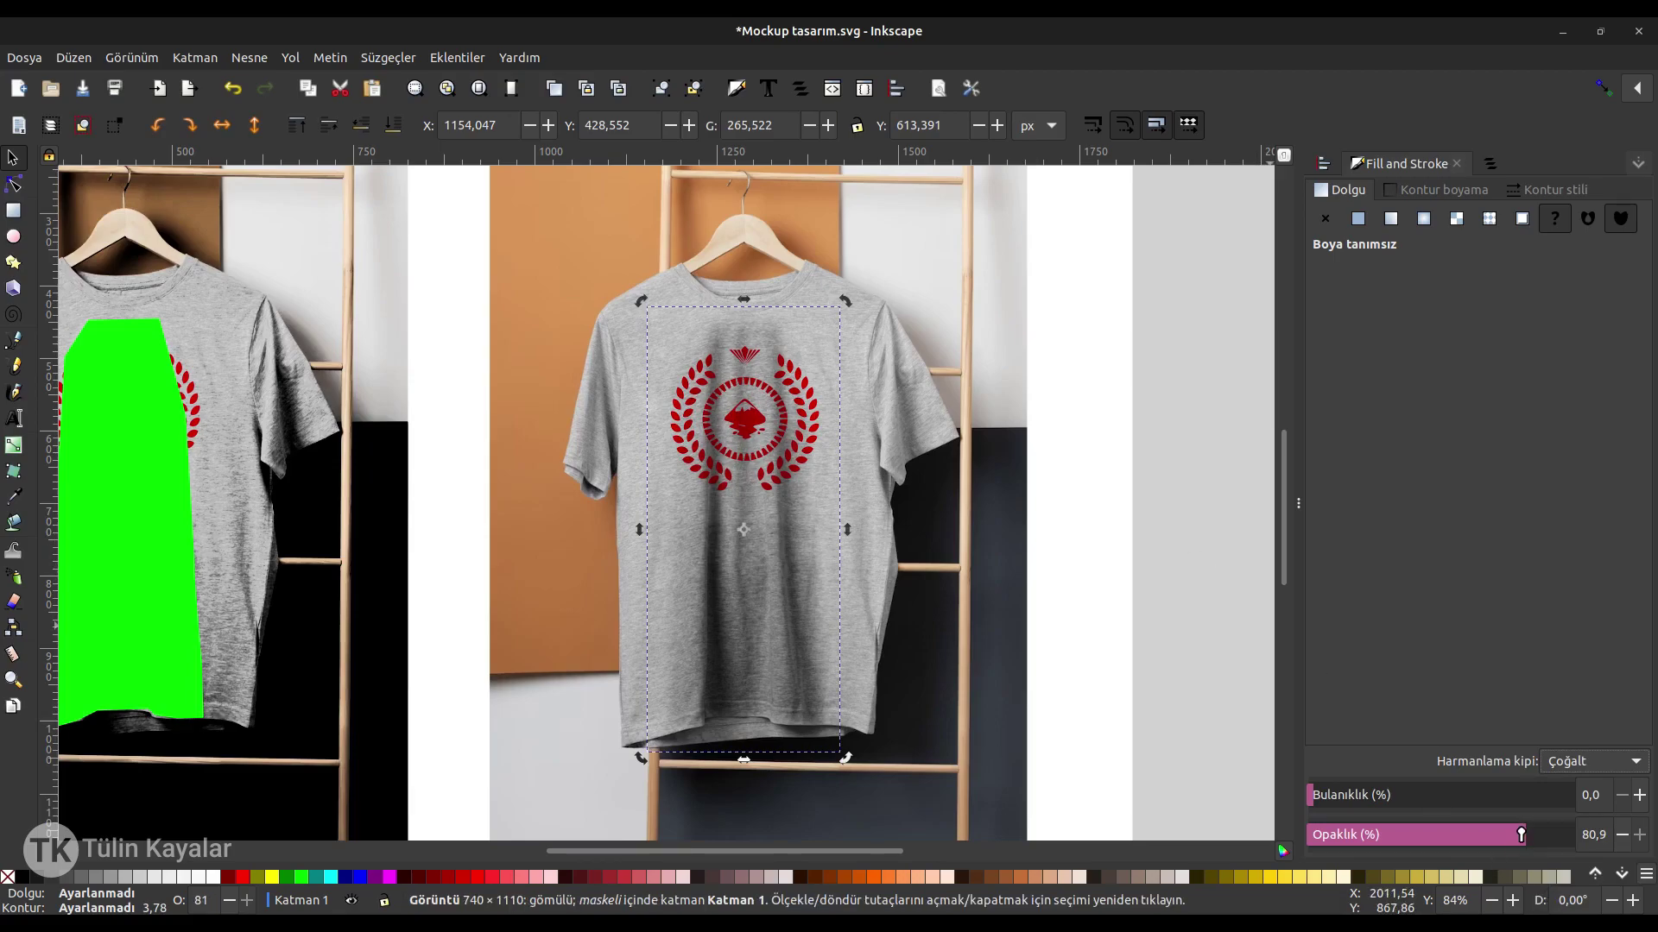
pyautogui.moveTo(1522, 834); pyautogui.dragTo(1380, 834)
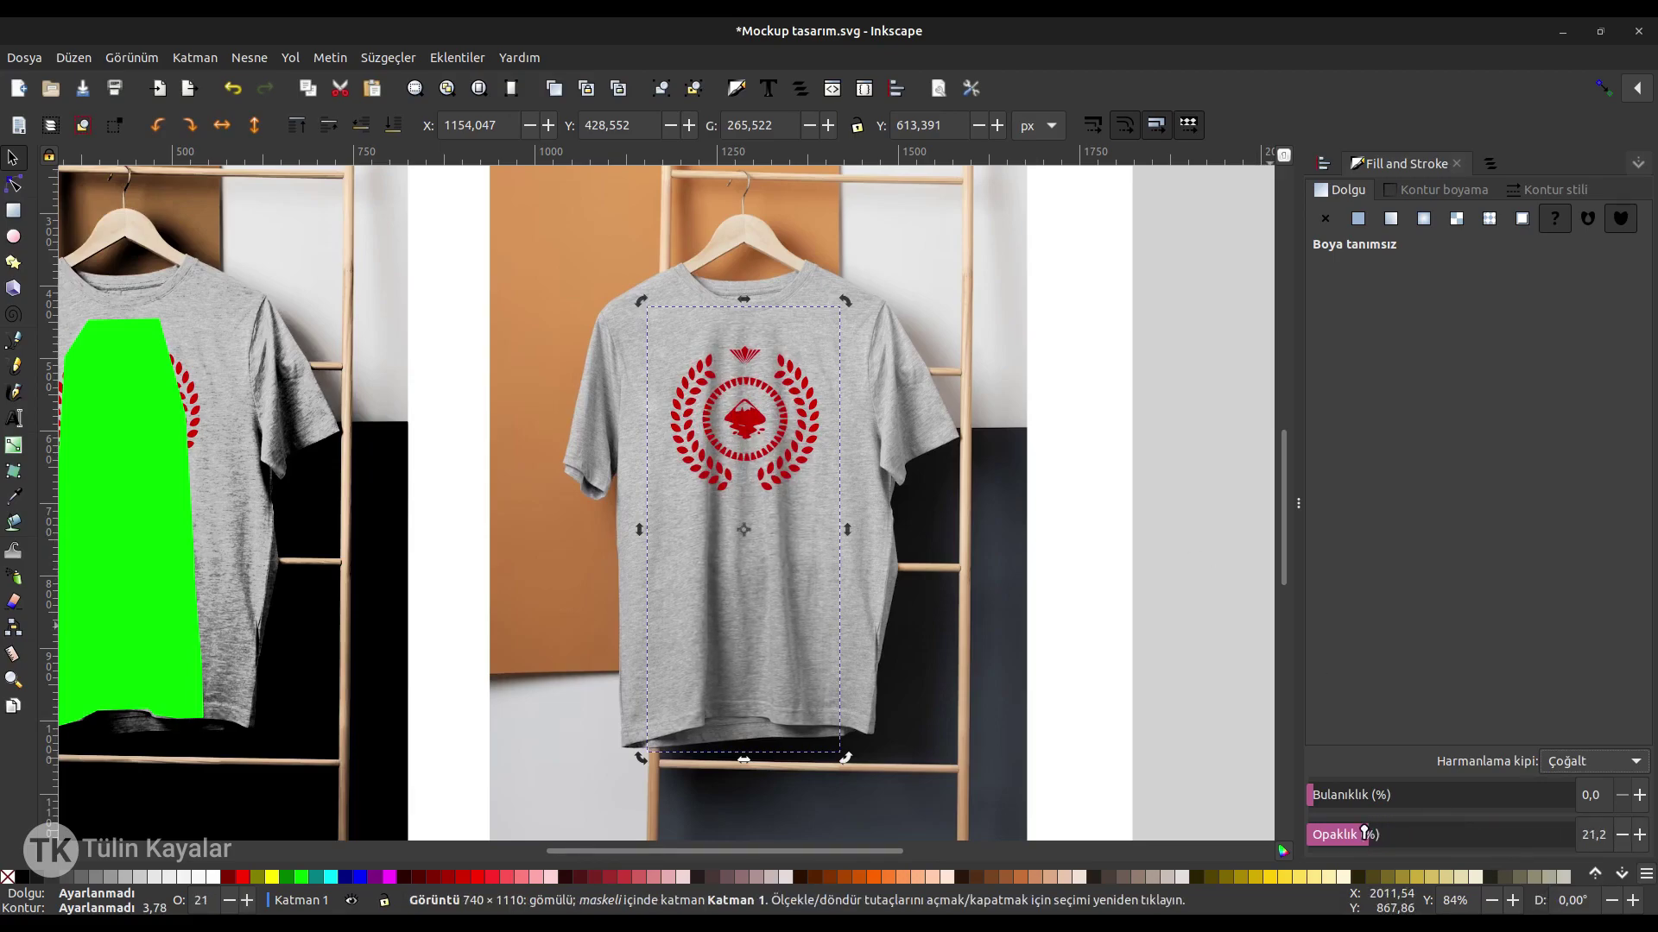
pyautogui.click(1120, 595)
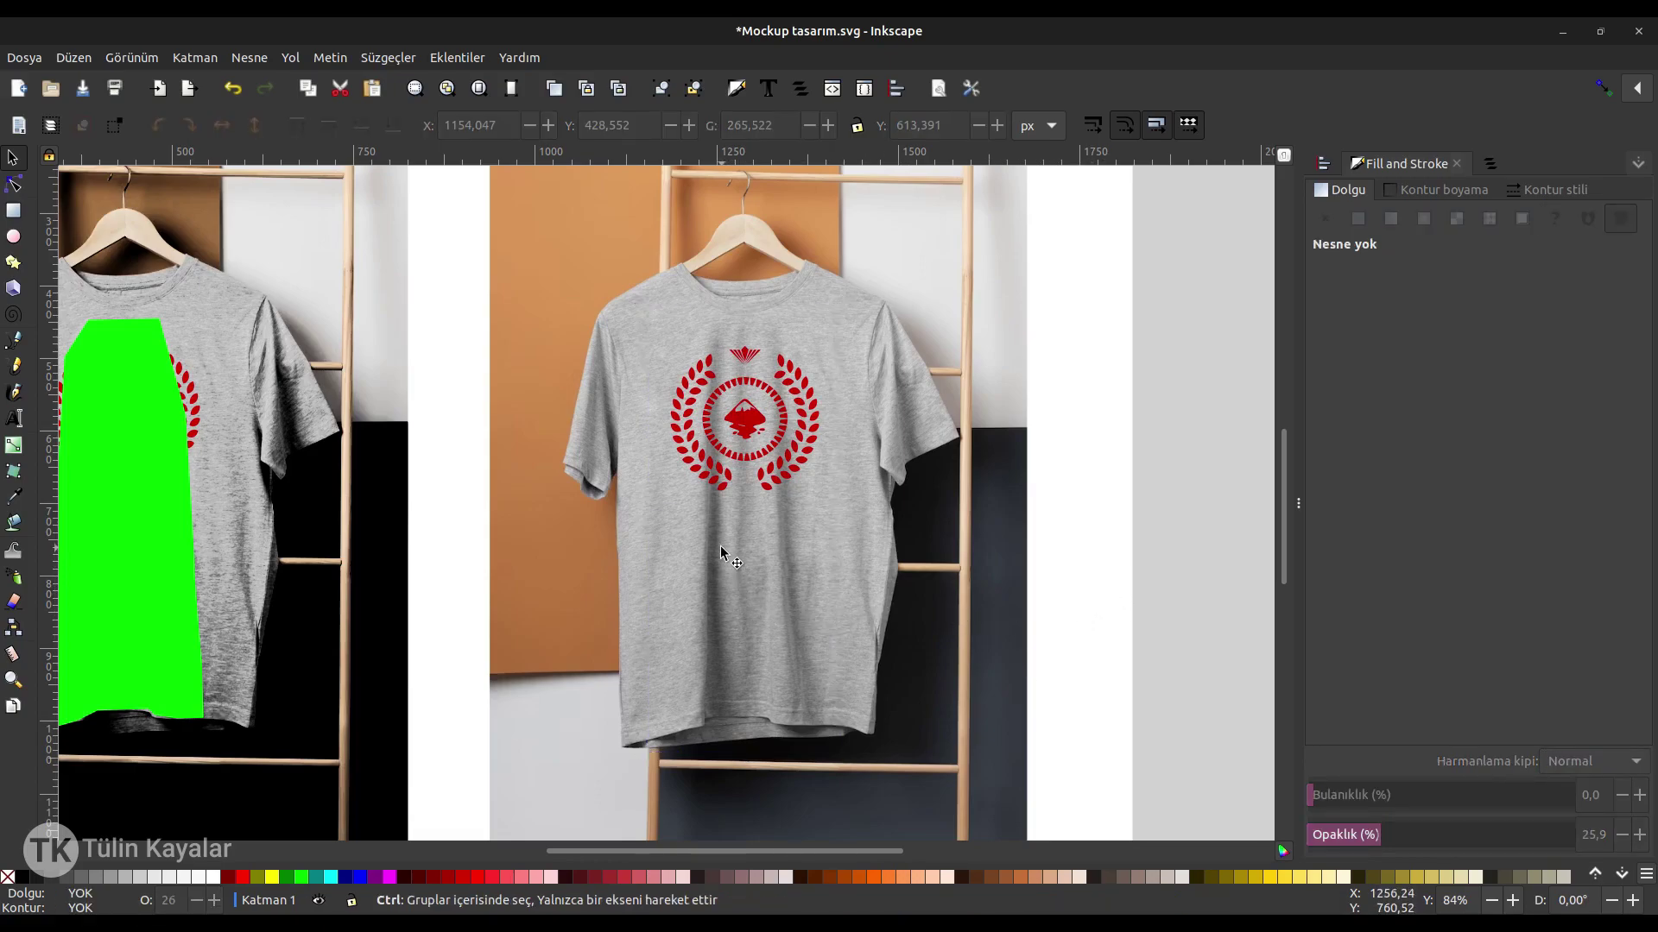
# Lock the gölge shadow object in Layers and Objects.
pyautogui.scroll(3, 723, 557)
pyautogui.scroll(-2, 721, 553)
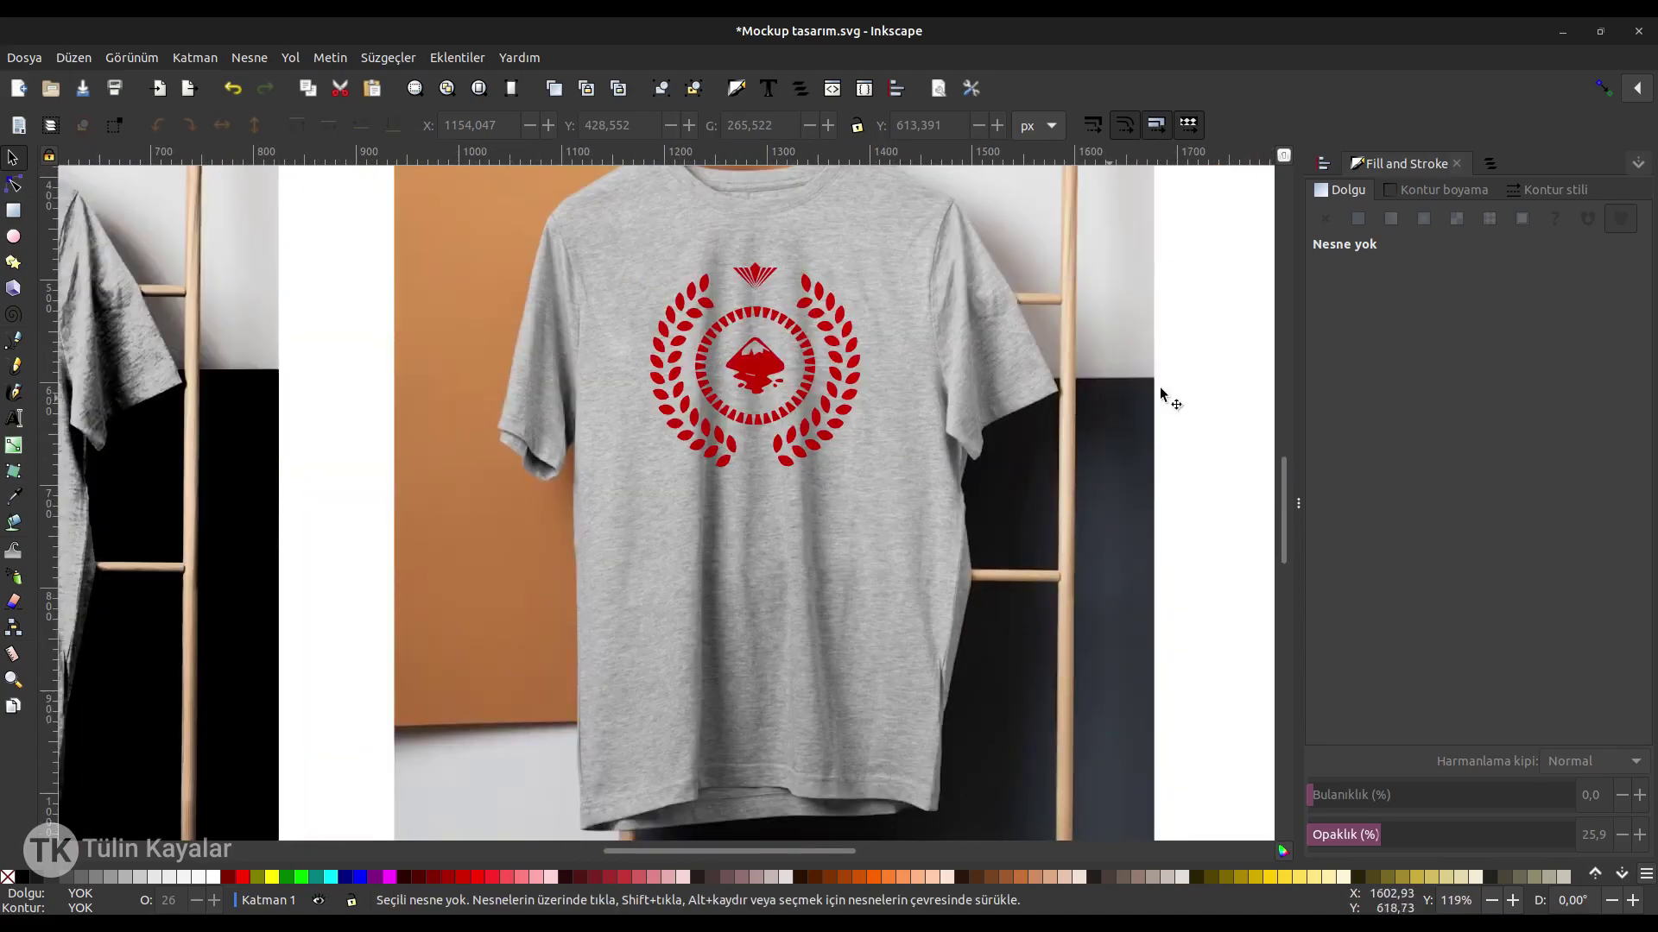
pyautogui.click(1486, 164)
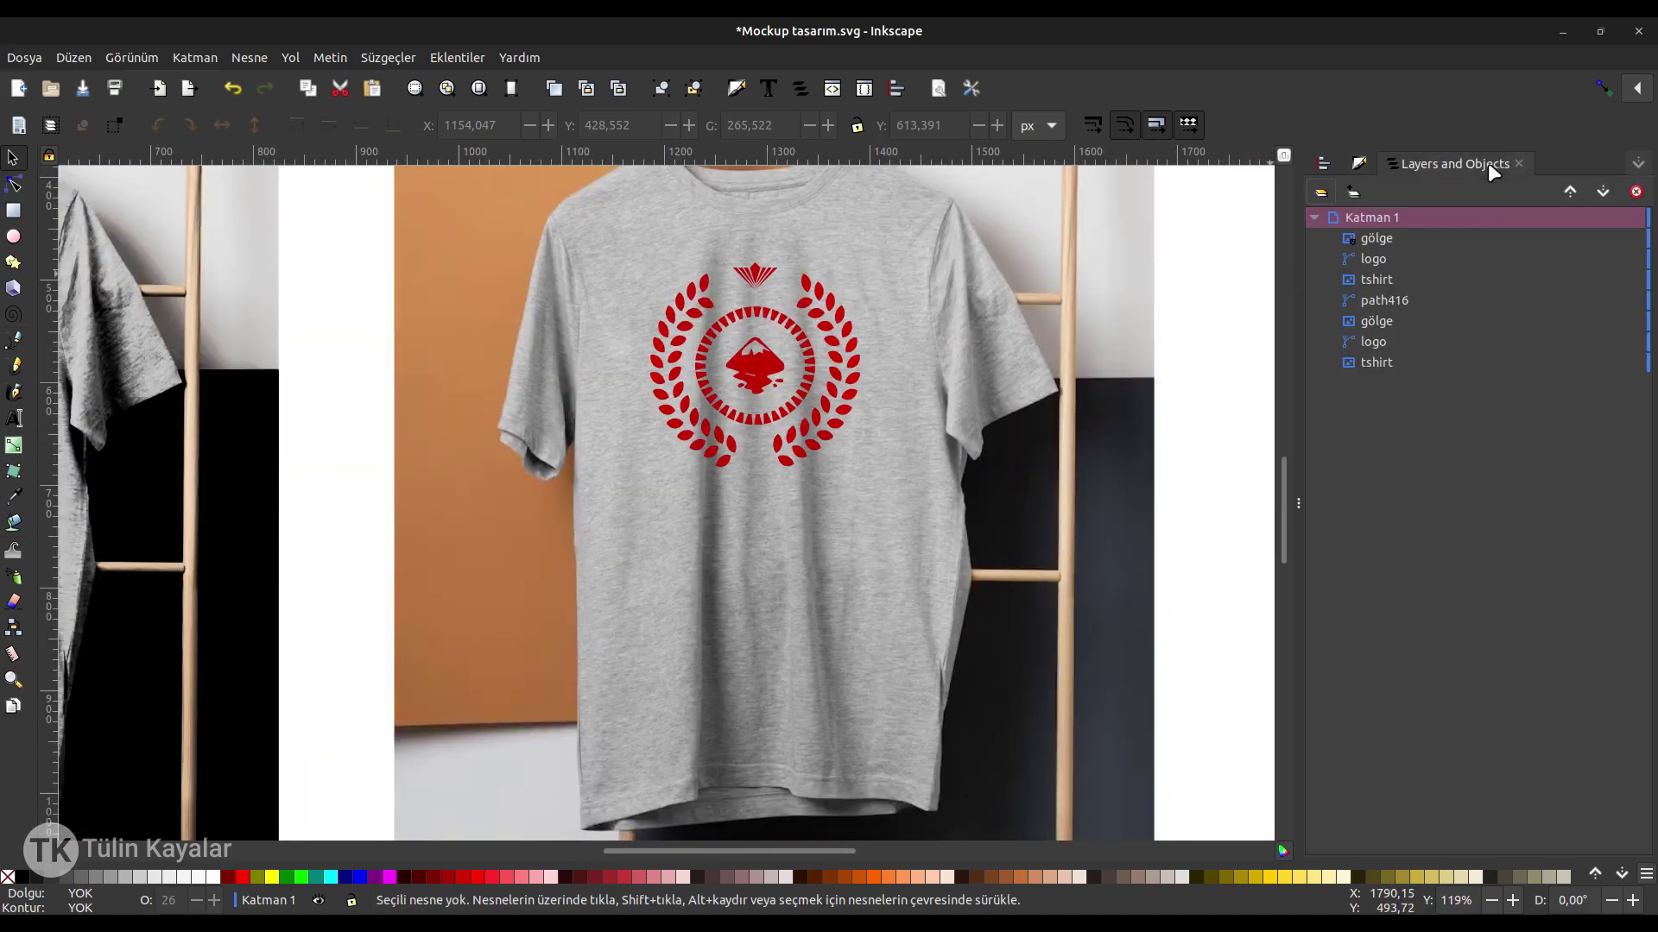
pyautogui.click(1391, 238)
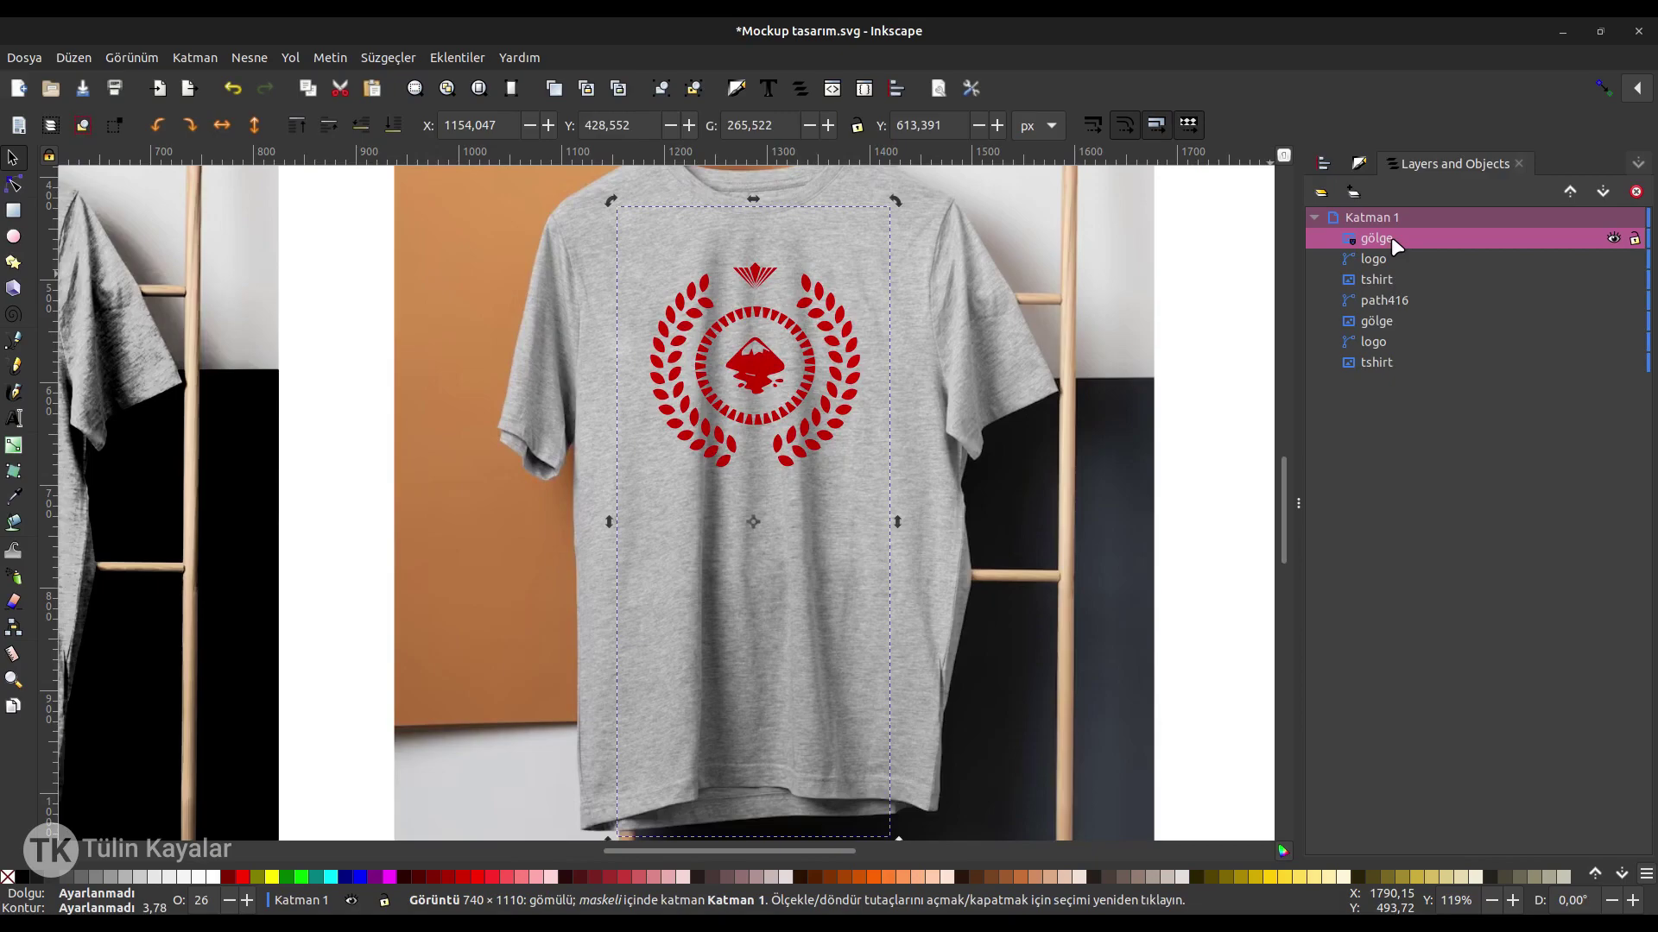
pyautogui.click(1634, 238)
# Move the red logo lower and test Raise to Top, then lower it below the shadow.
pyautogui.click(766, 365)
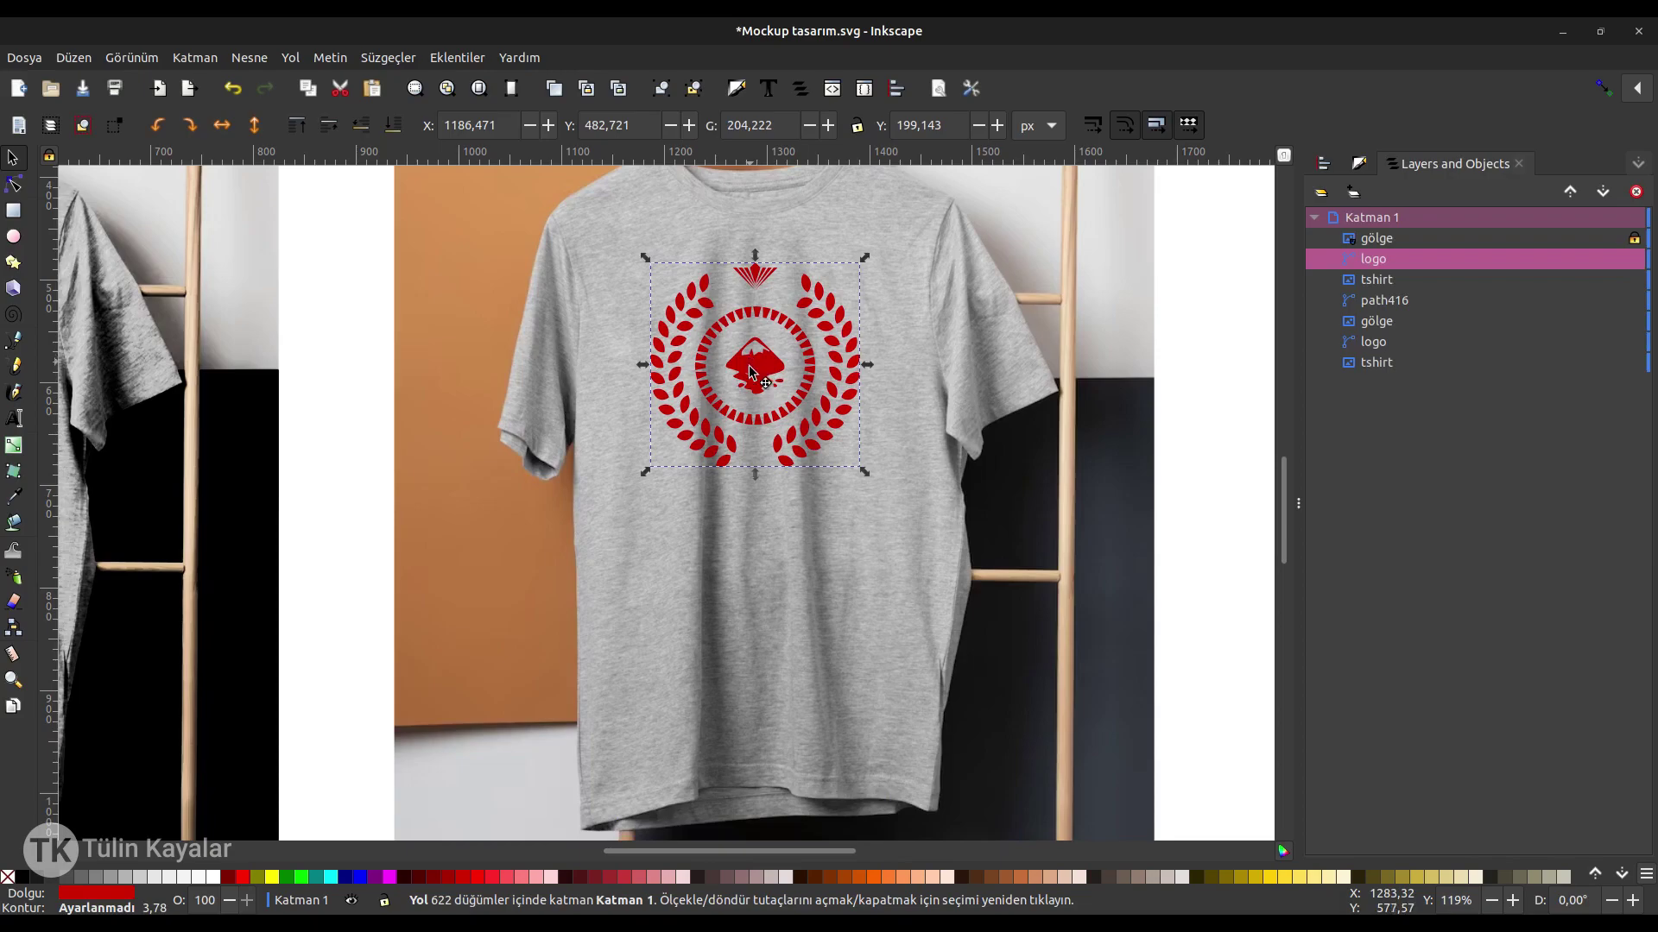
pyautogui.moveTo(752, 361); pyautogui.dragTo(764, 594)
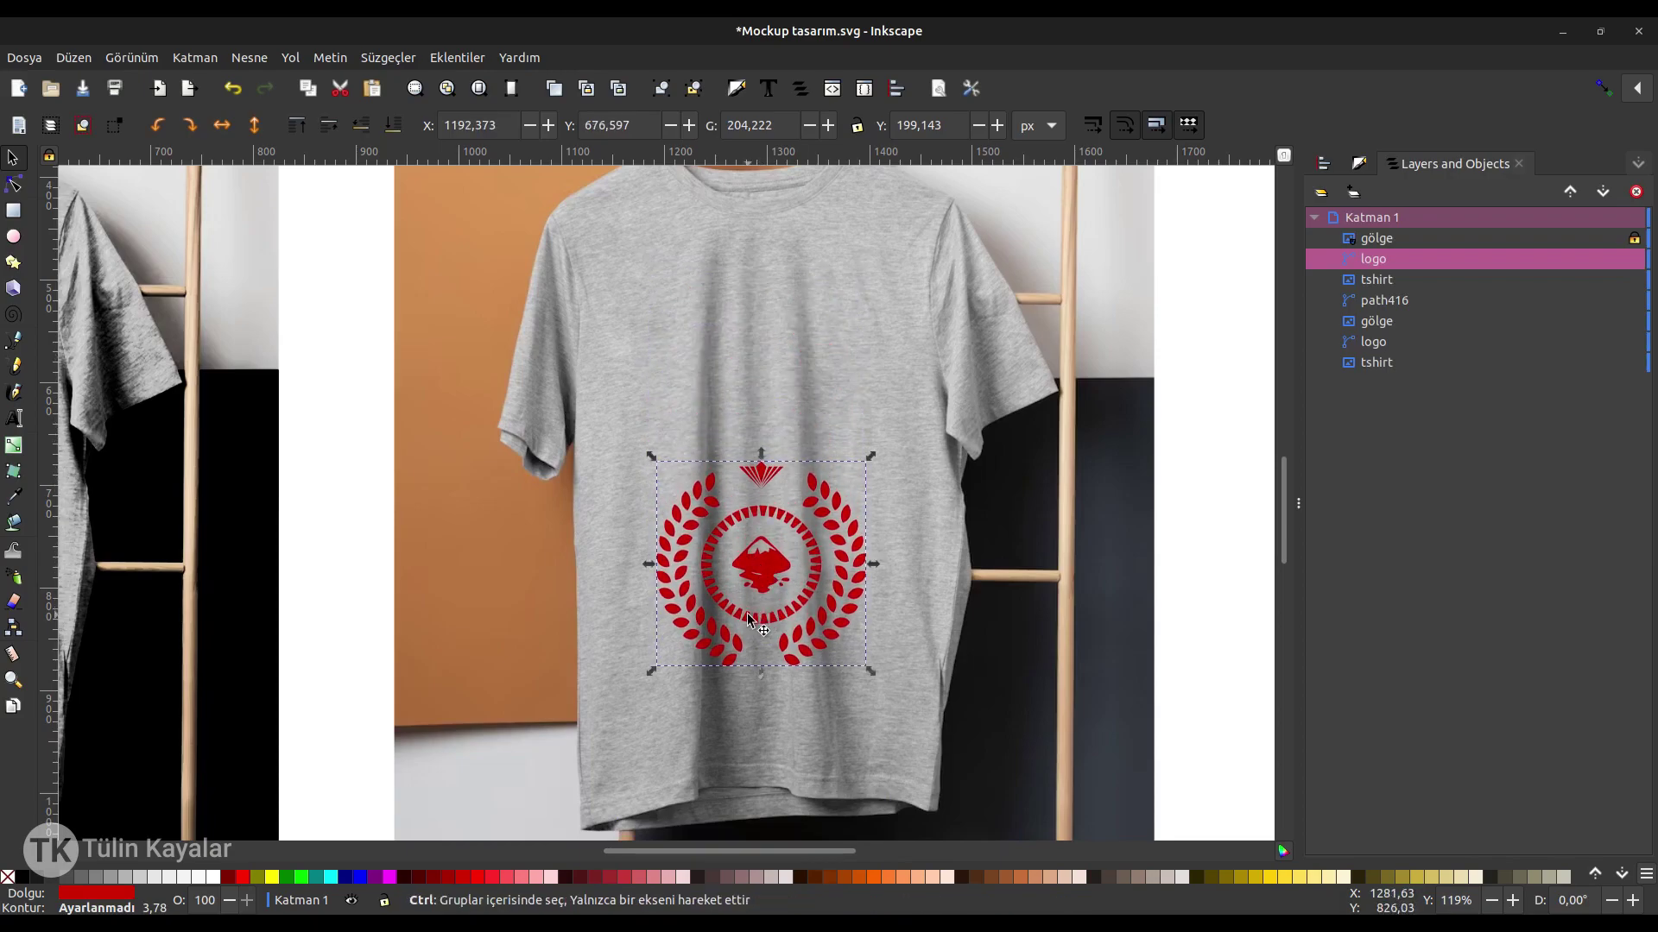
pyautogui.scroll(2, 749, 614)
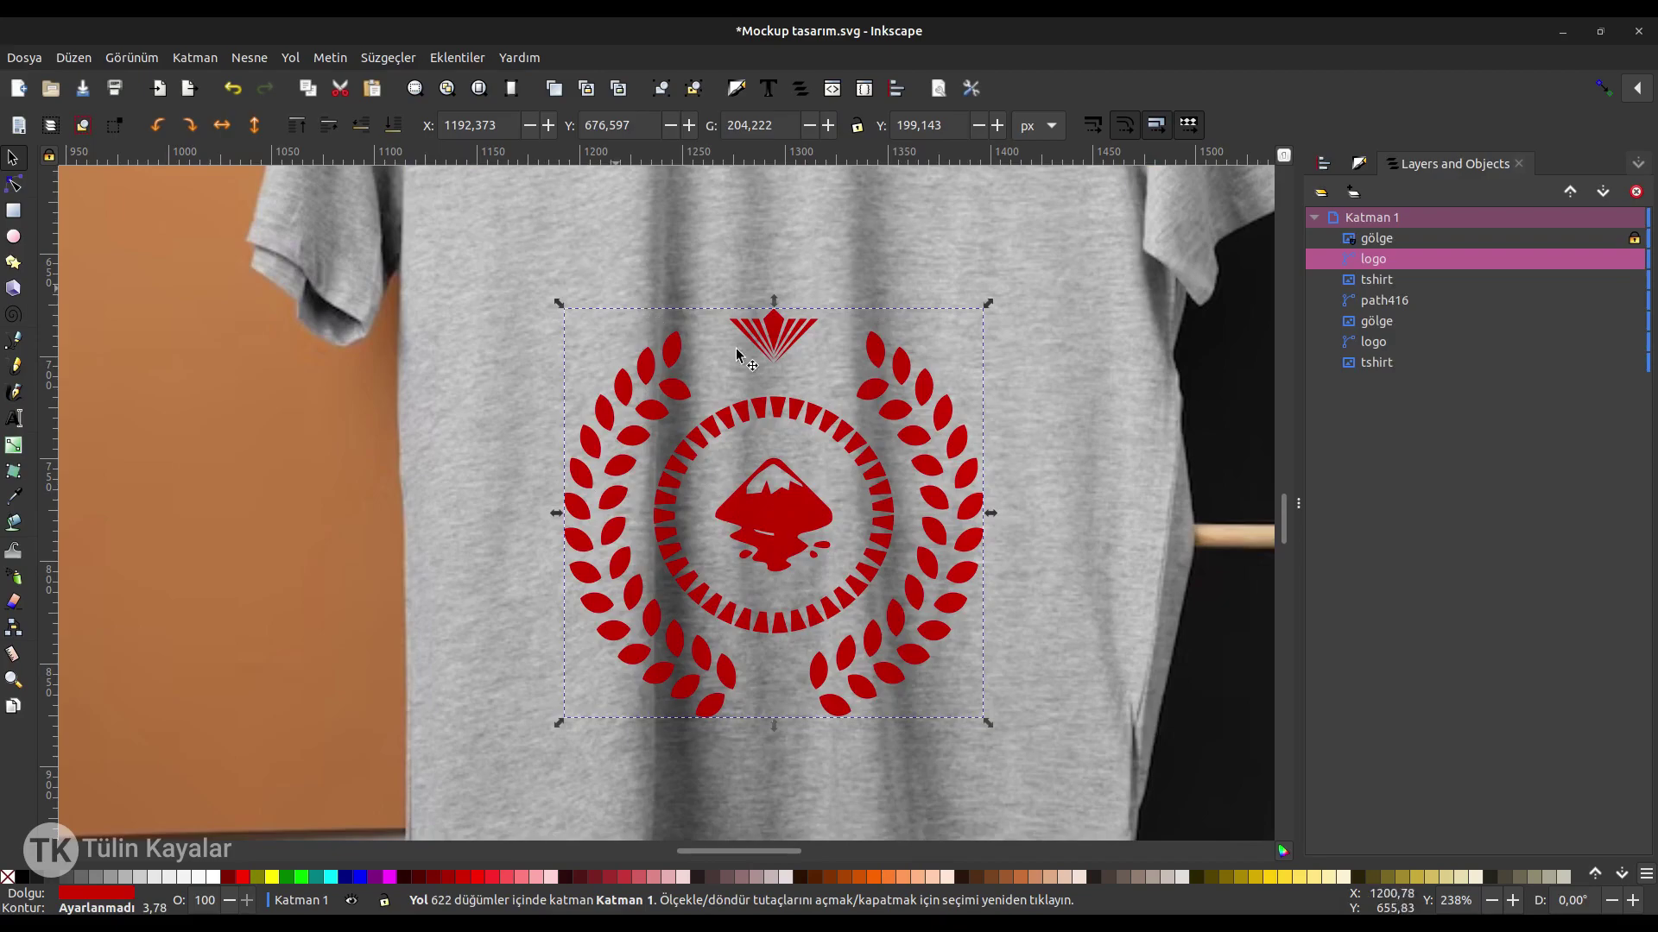
pyautogui.click(307, 127)
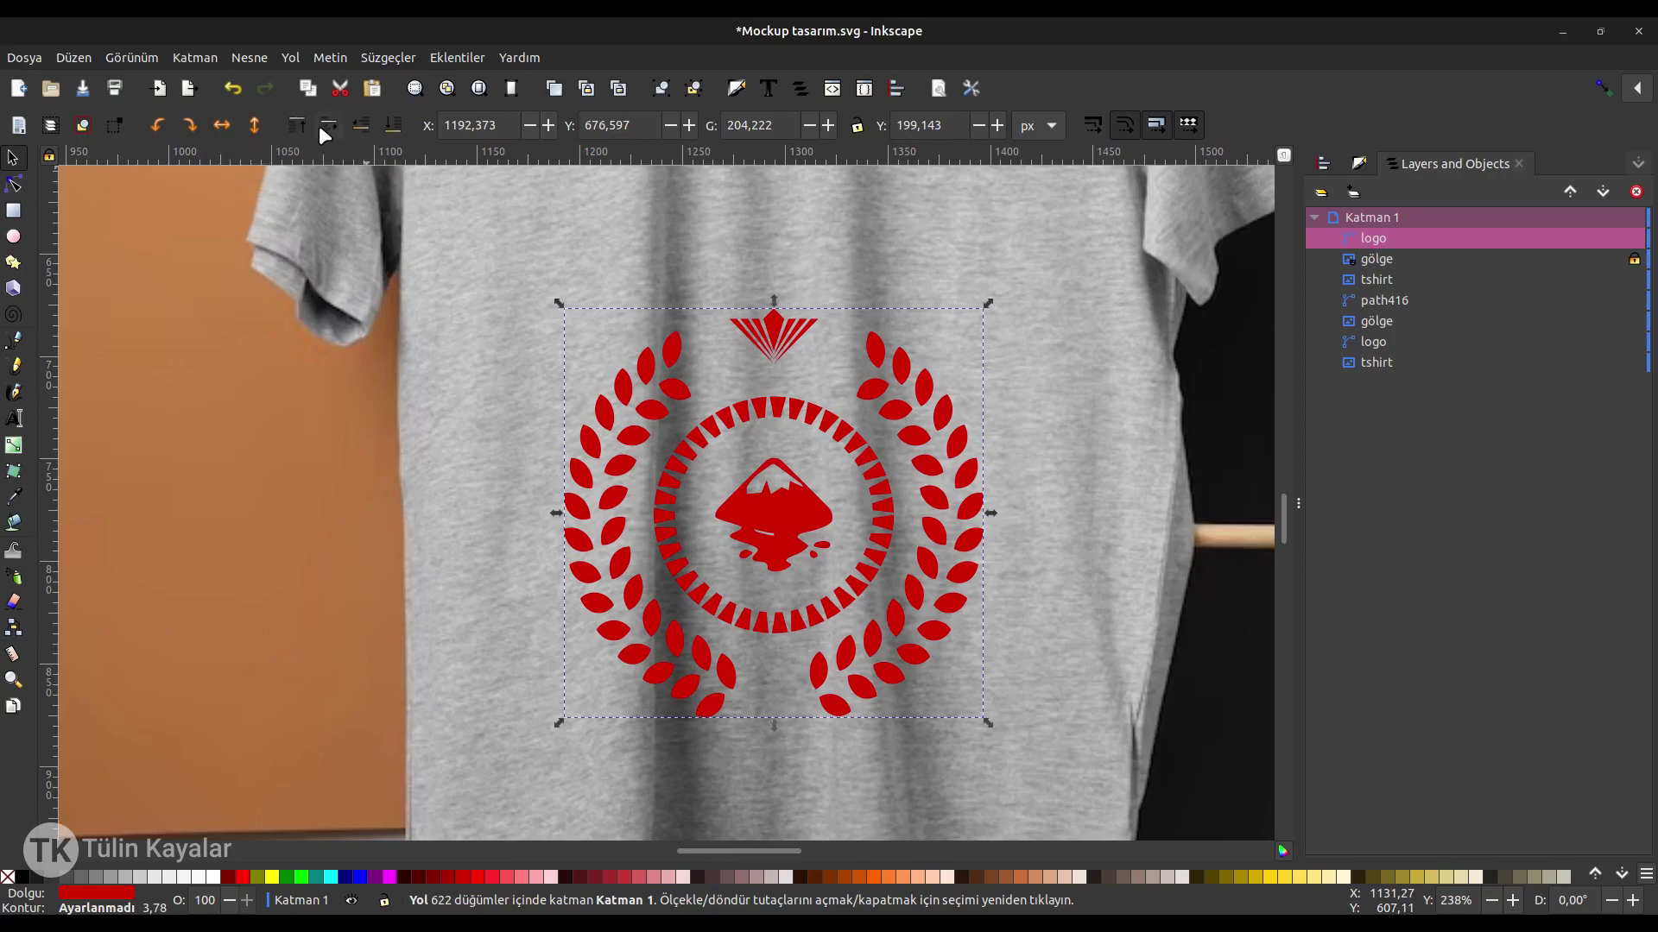
pyautogui.click(361, 127)
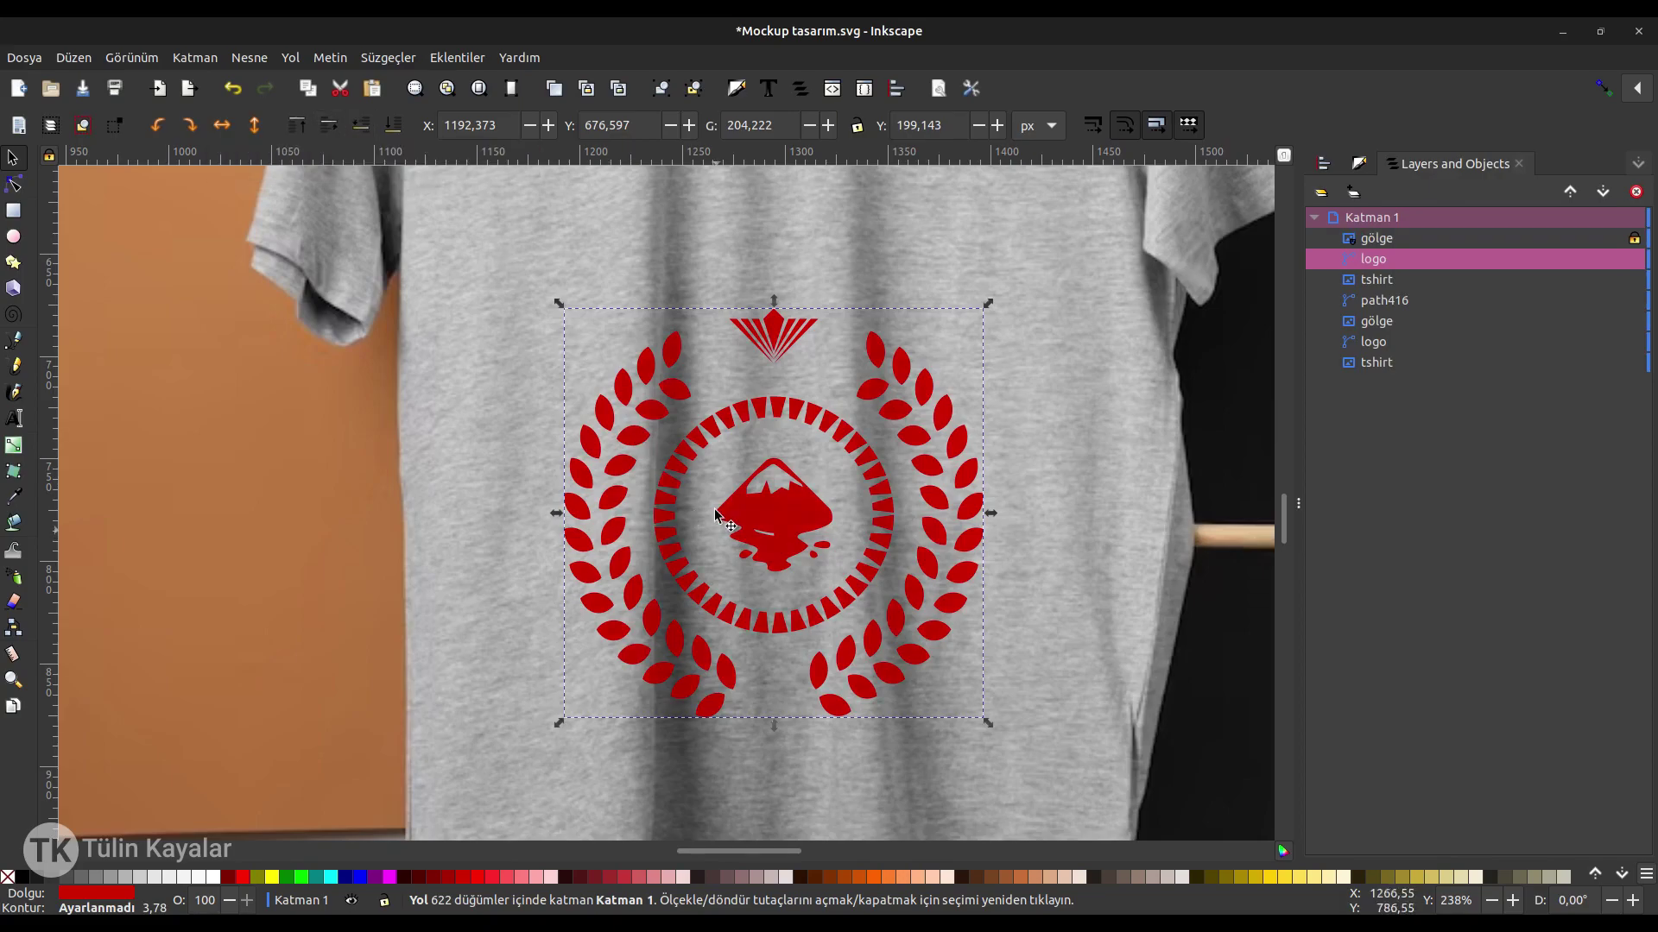
# Move the red logo back up onto the shirt's chest.
pyautogui.moveTo(702, 435)
pyautogui.mouseDown()
pyautogui.moveTo(704, 349)
pyautogui.moveTo(782, 536)
pyautogui.moveTo(718, 509)
pyautogui.mouseUp()
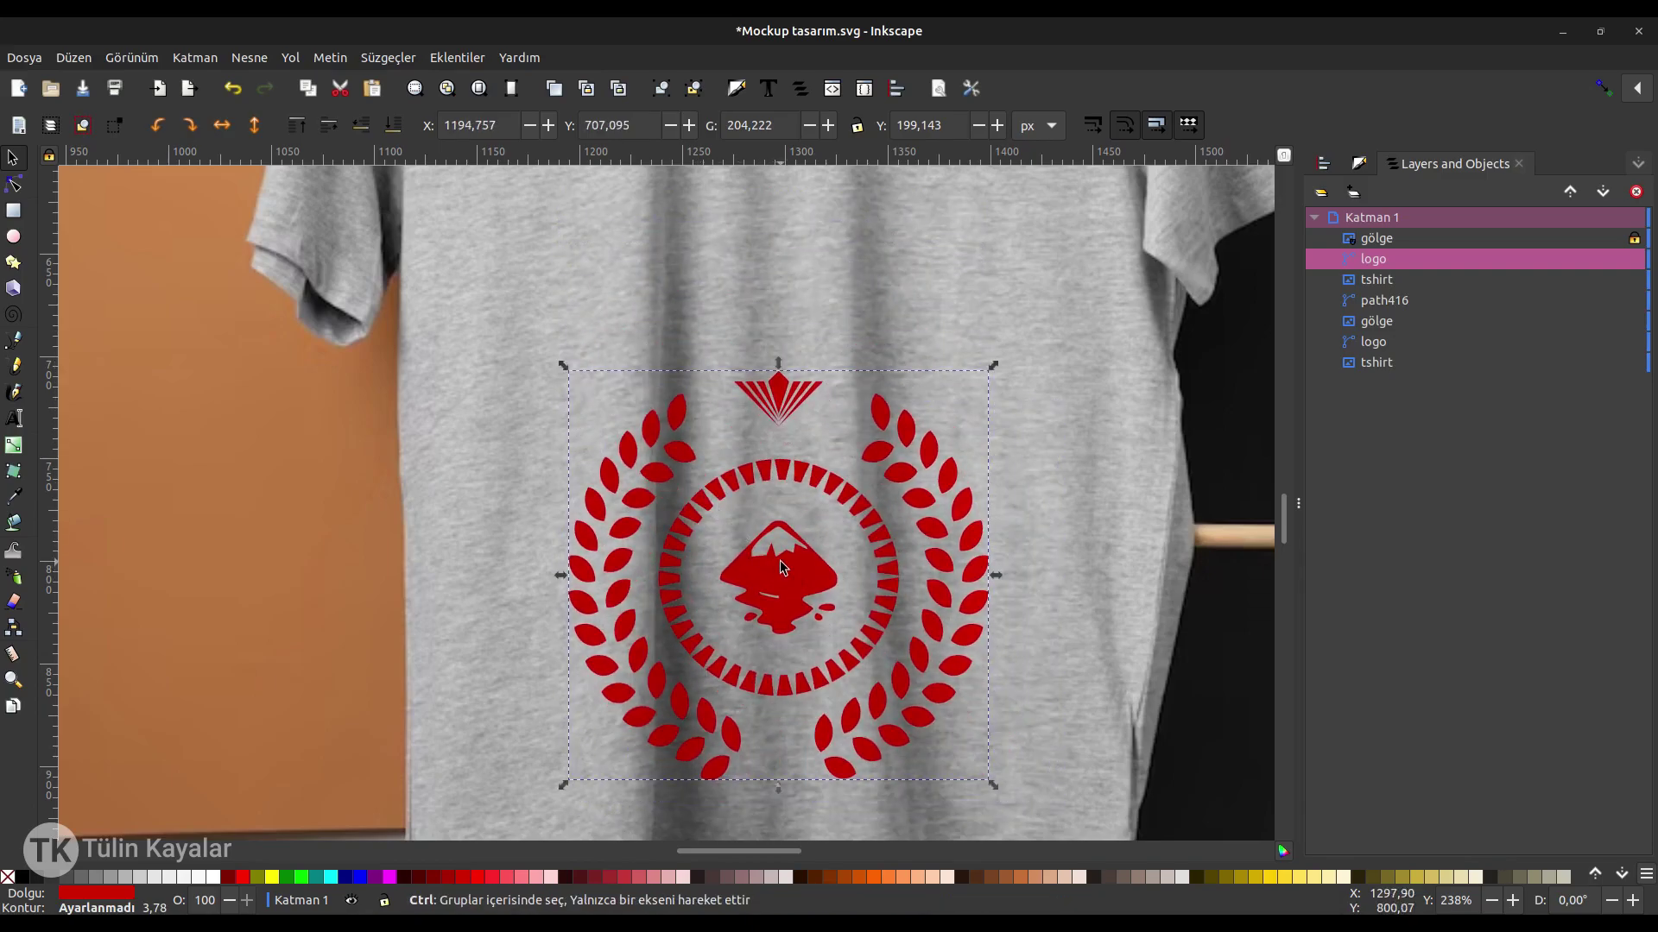
pyautogui.keyDown('ctrl'); pyautogui.scroll(-1, 780, 566); pyautogui.keyUp('ctrl')
pyautogui.keyDown('ctrl'); pyautogui.scroll(-1, 782, 570); pyautogui.keyUp('ctrl')
pyautogui.moveTo(785, 573); pyautogui.dragTo(772, 332)
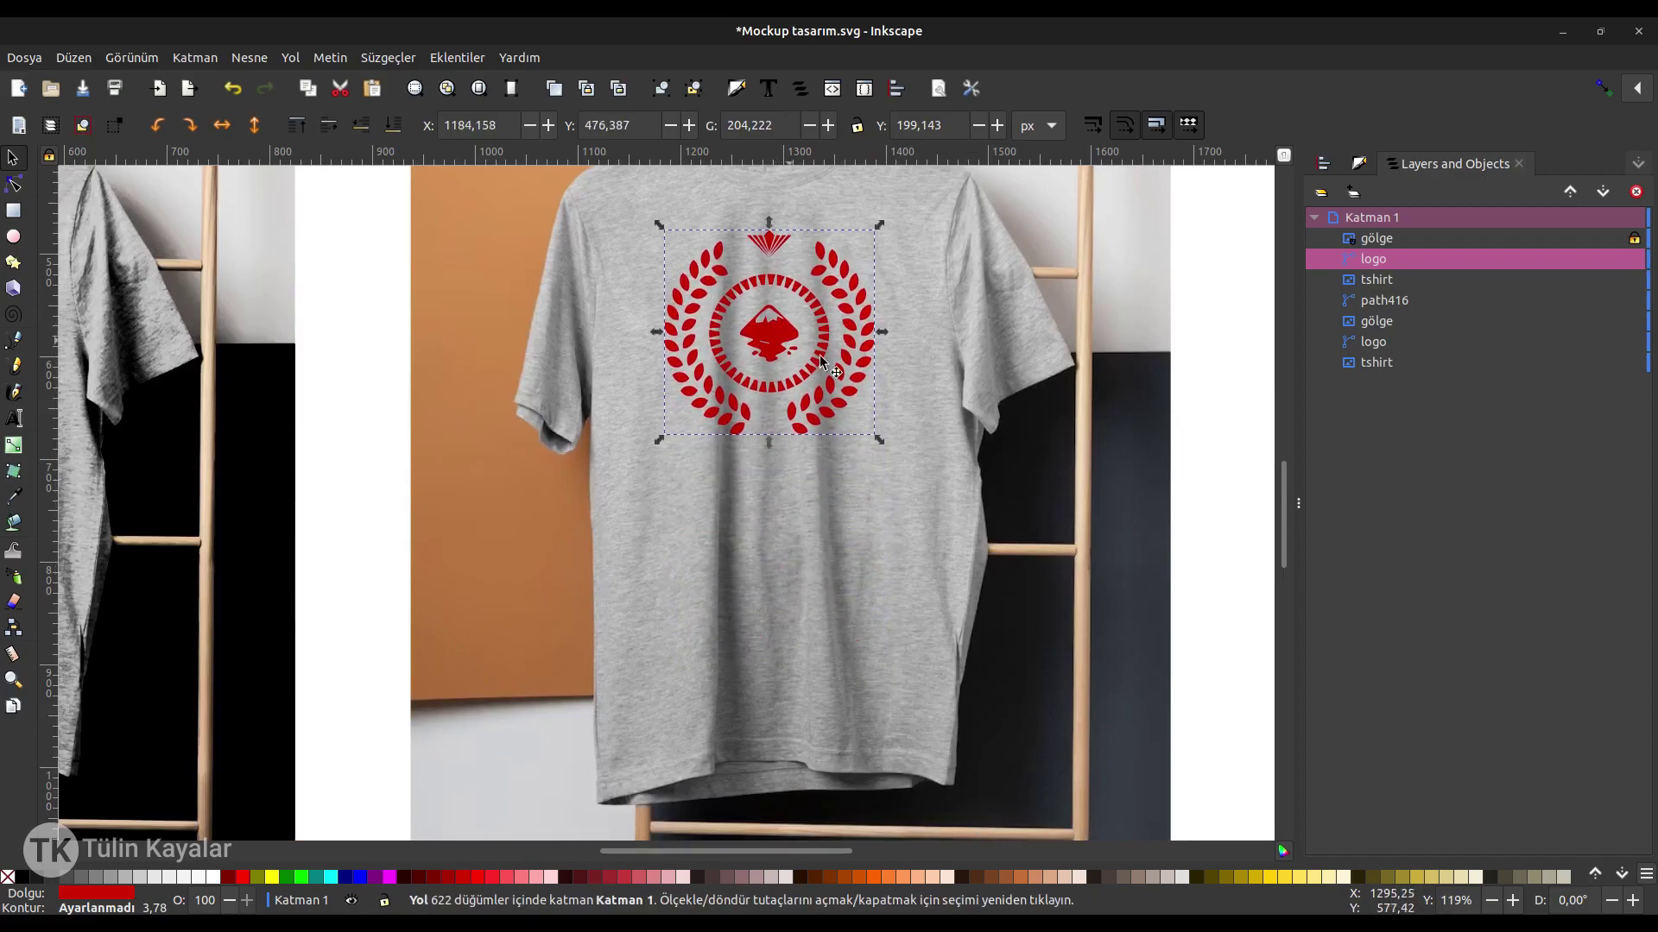
# Select the T-shirt photo, then reselect the gölge shadow object.
pyautogui.click(1360, 164)
pyautogui.click(803, 644)
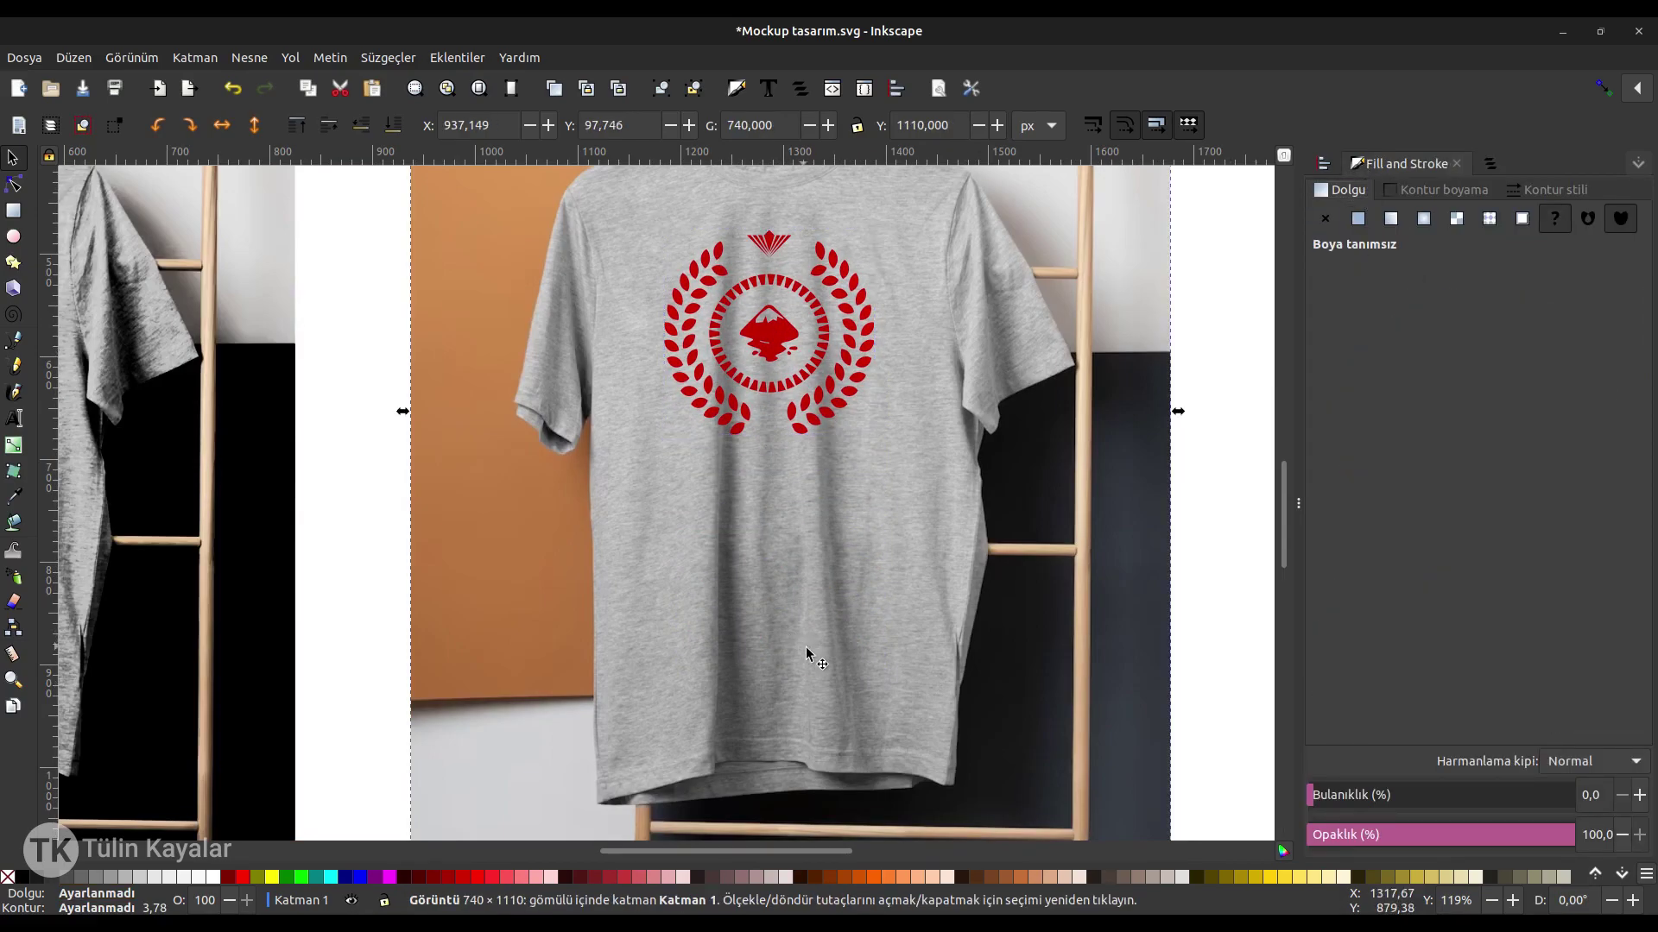
pyautogui.click(1492, 163)
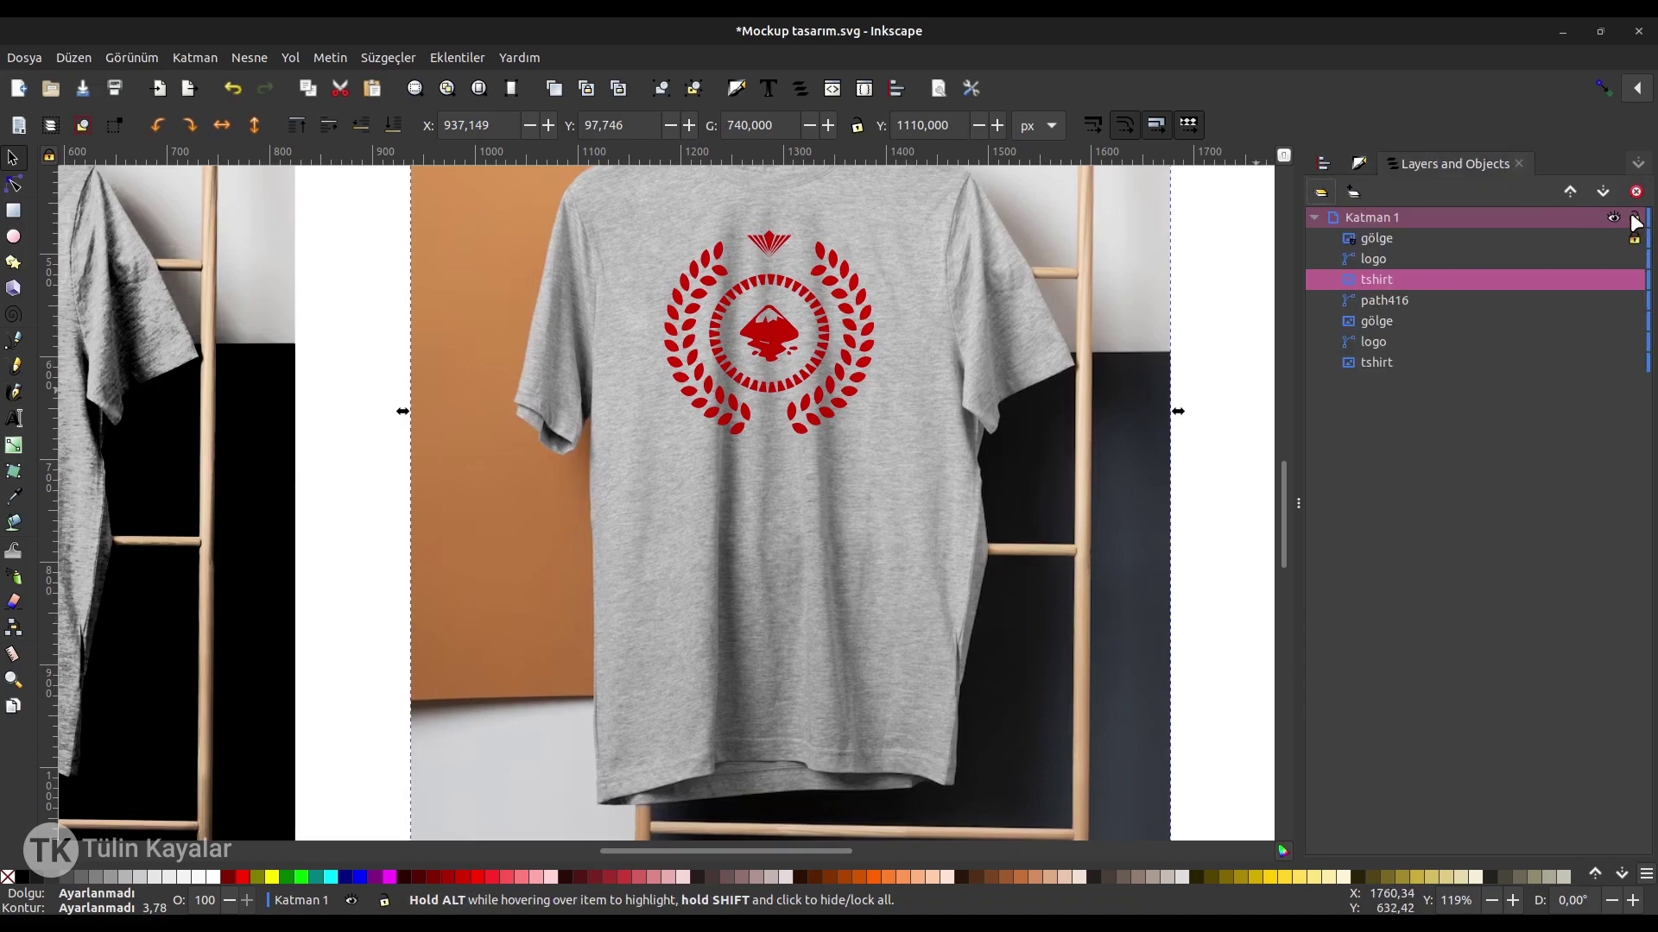
pyautogui.click(1425, 238)
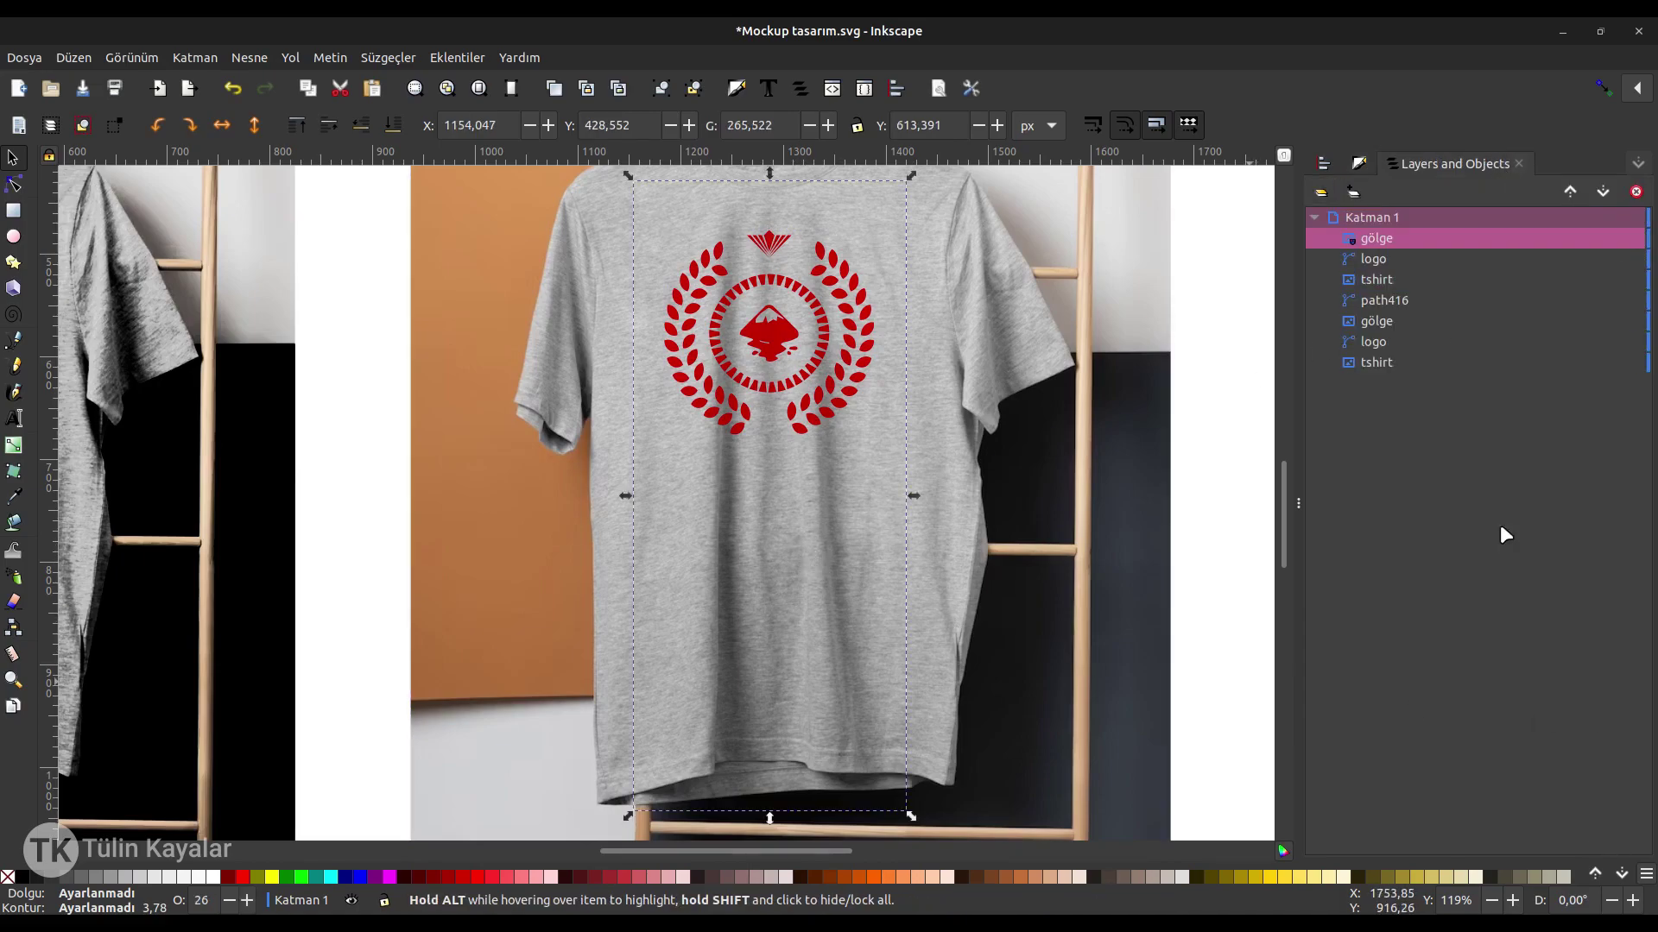
# Try Karart on the gölge shadow, revert to Çoğalt, and raise its opacity to about 34%.
pyautogui.click(1360, 164)
pyautogui.click(1595, 761)
pyautogui.click(1593, 817)
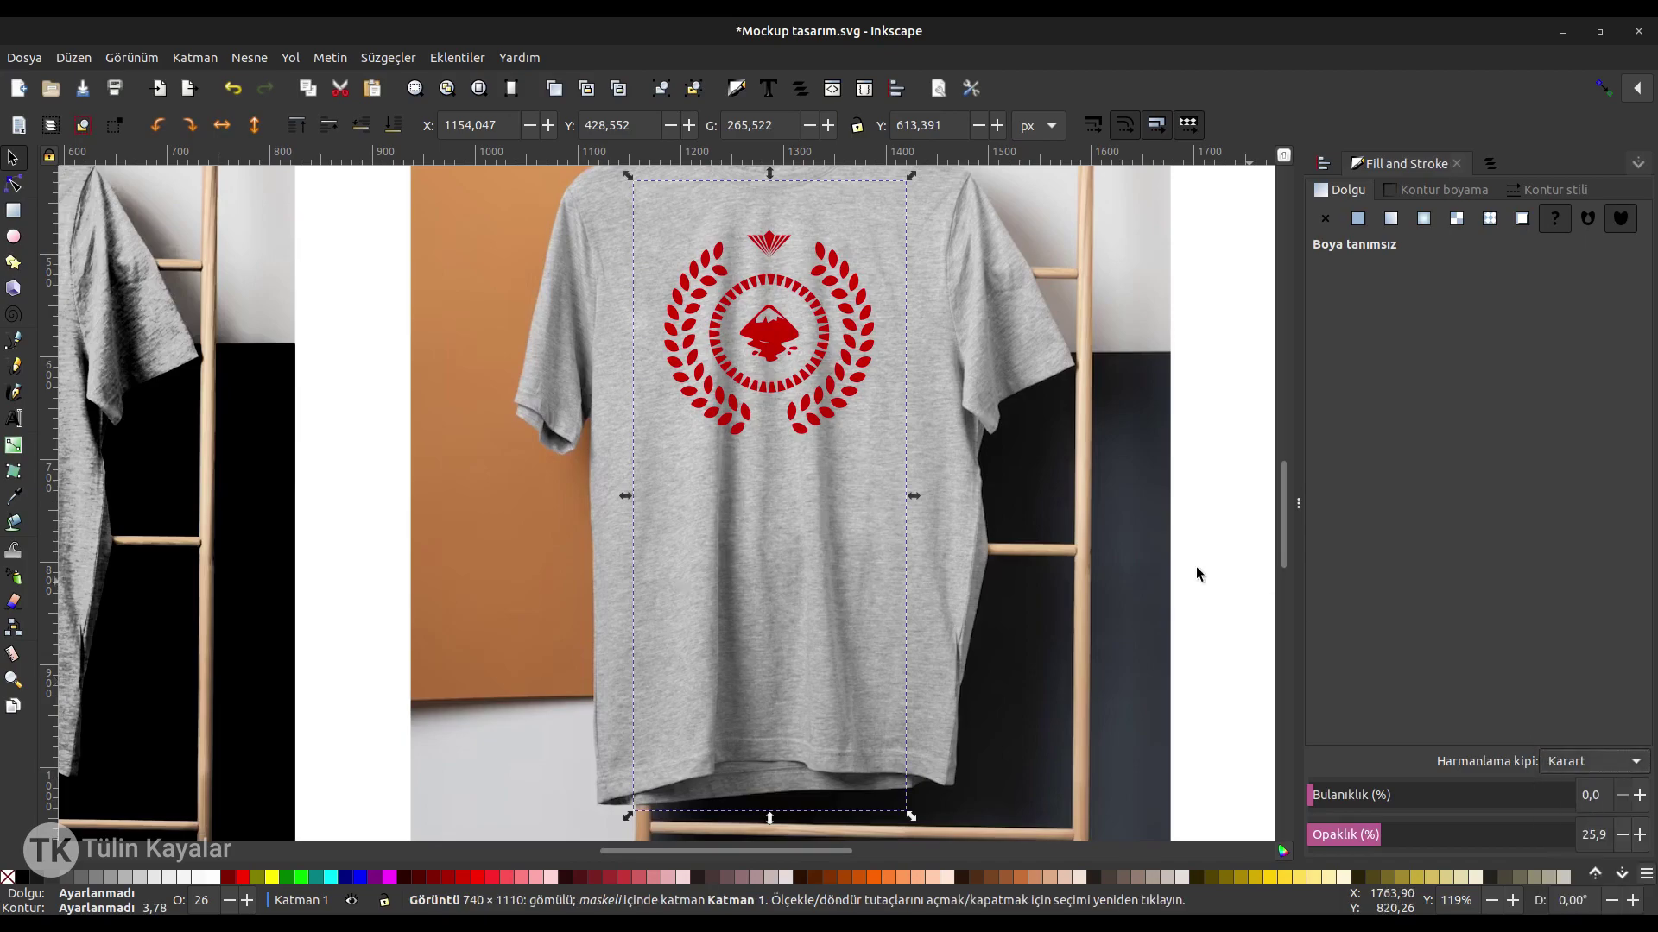
pyautogui.hotkey('ctrl', 'z')
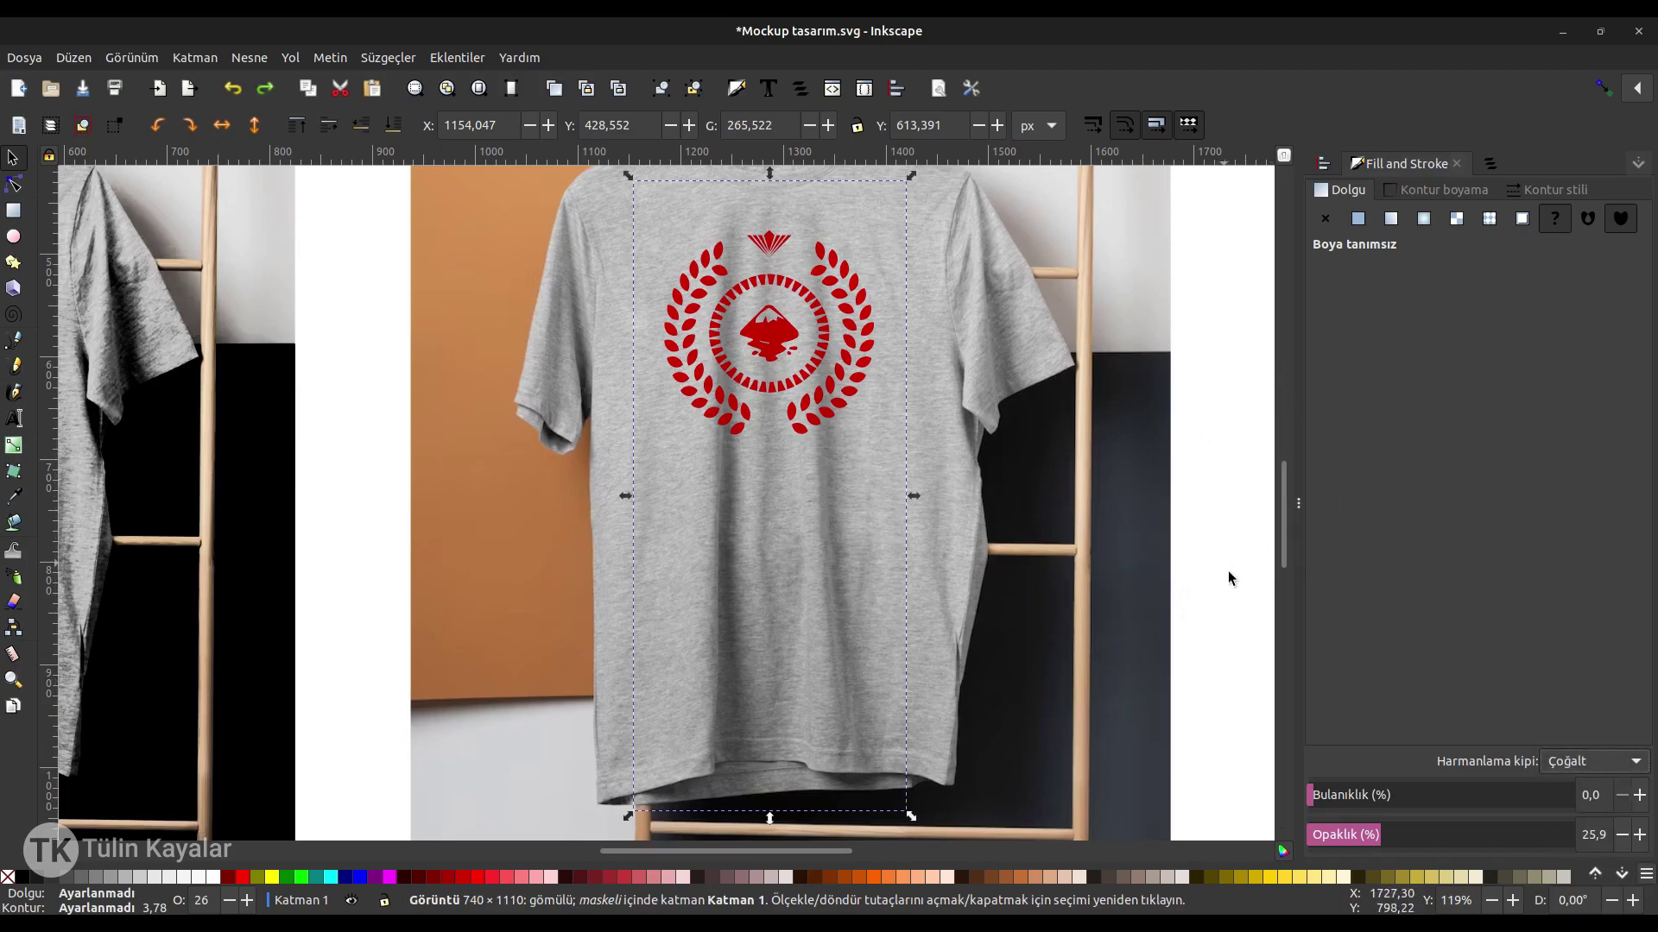
pyautogui.click(1389, 836)
# Select the red logo on the chest and give it a slight 6 blur.
pyautogui.click(1183, 525)
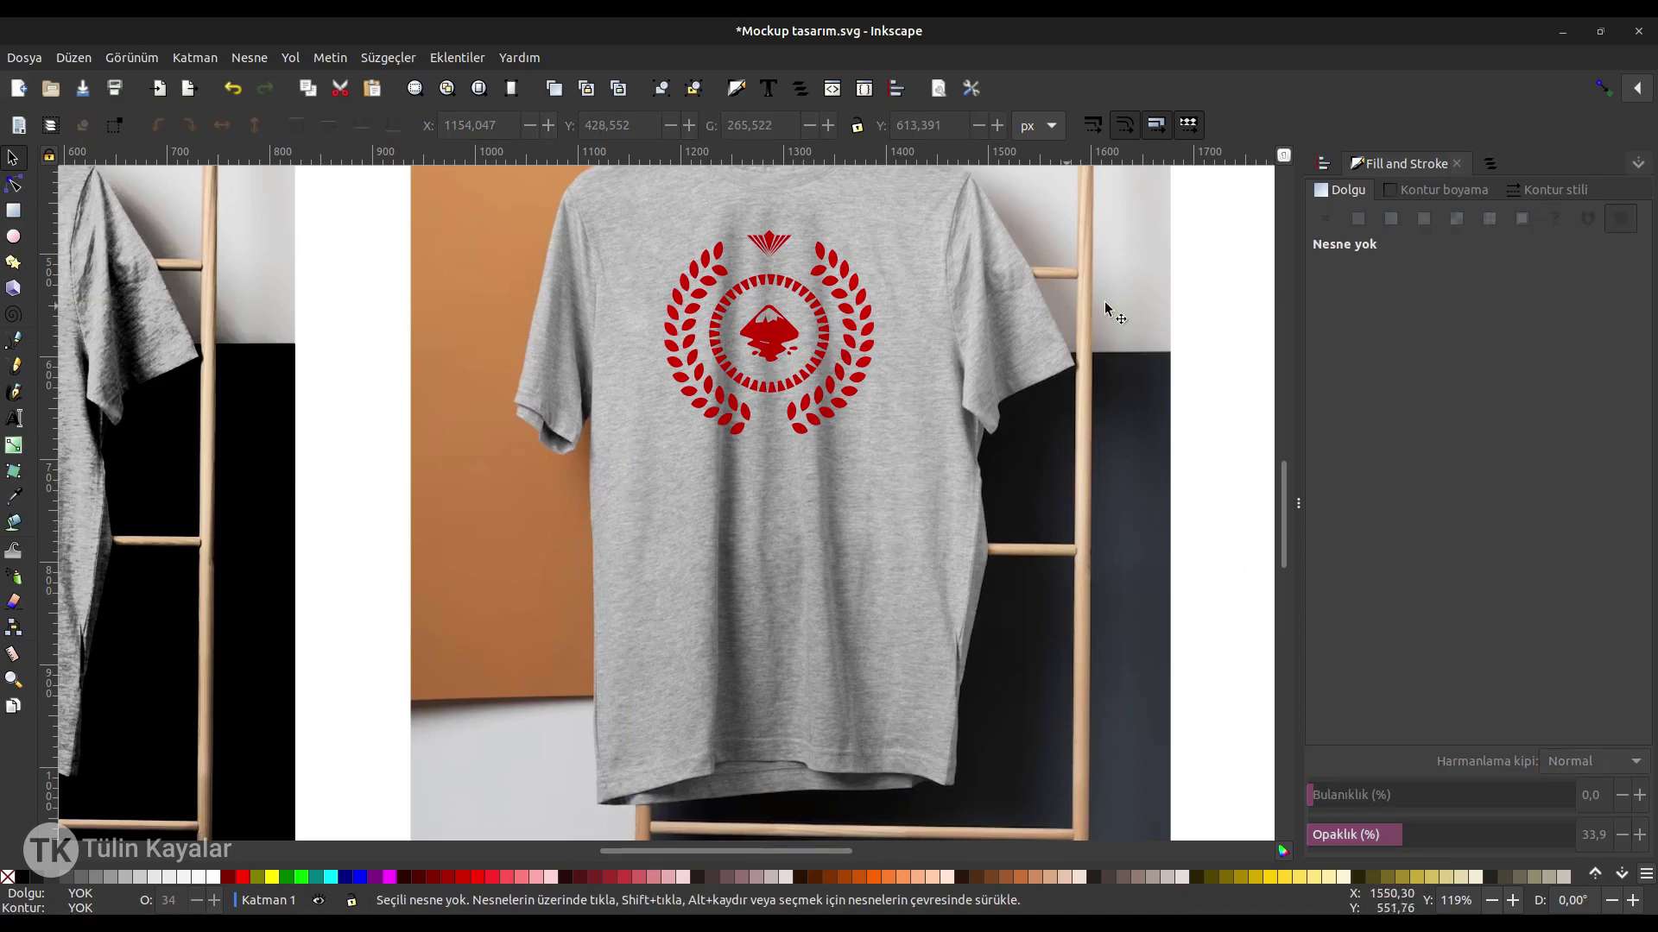
pyautogui.moveTo(1203, 211); pyautogui.dragTo(547, 399)
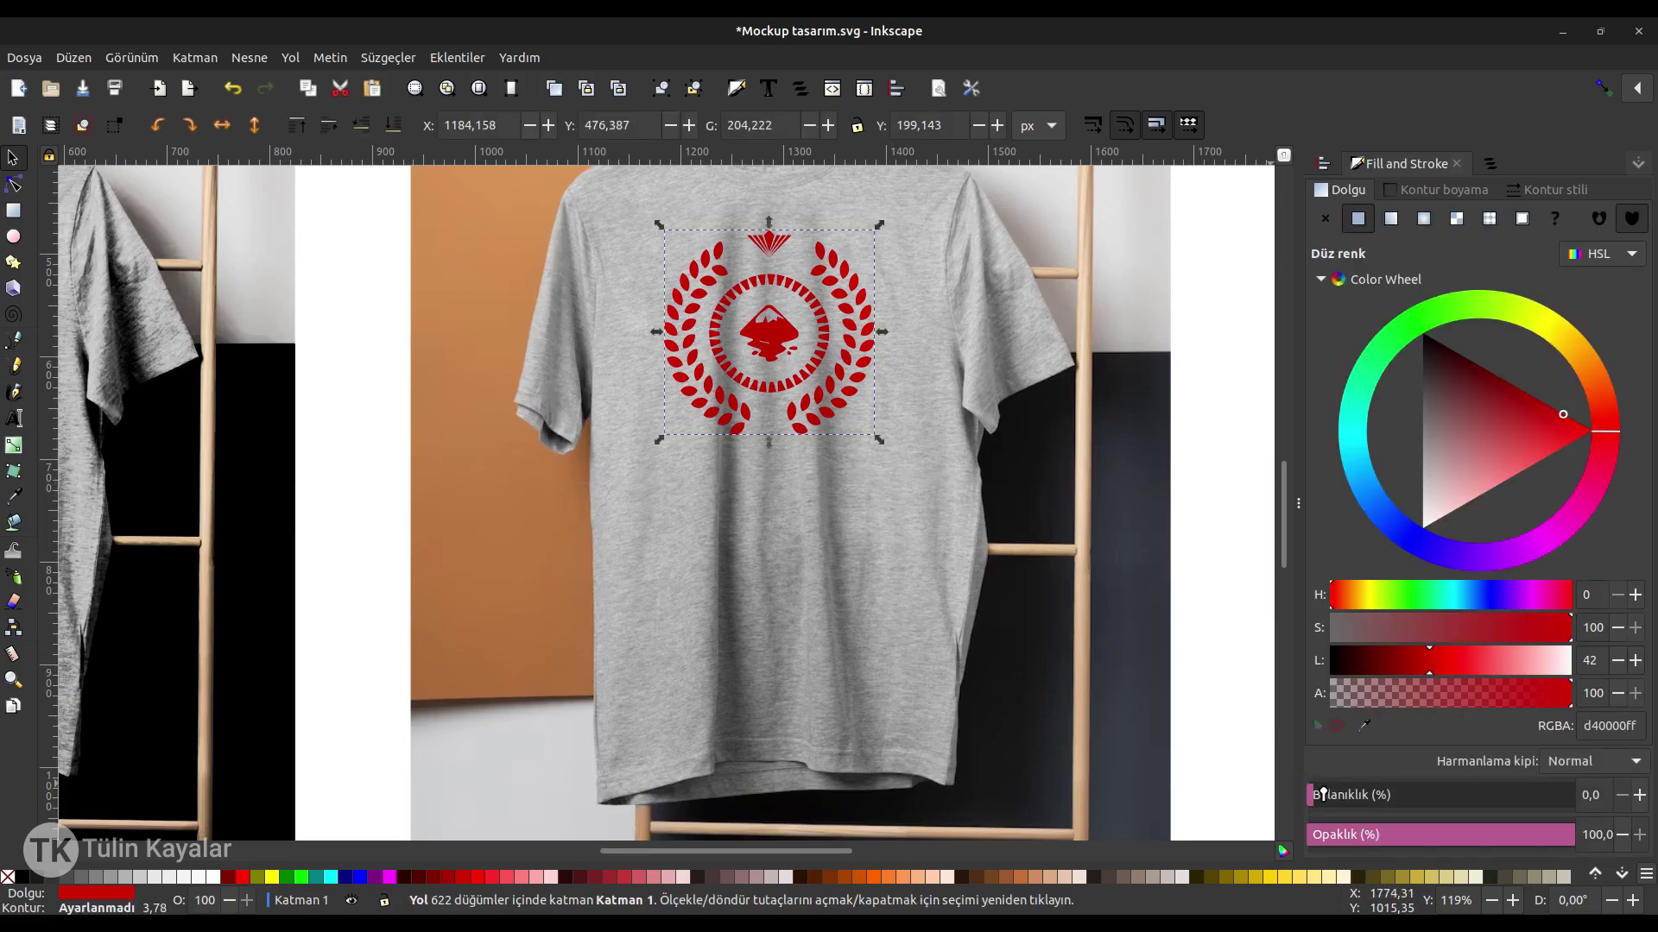
pyautogui.moveTo(1322, 794); pyautogui.dragTo(1325, 795)
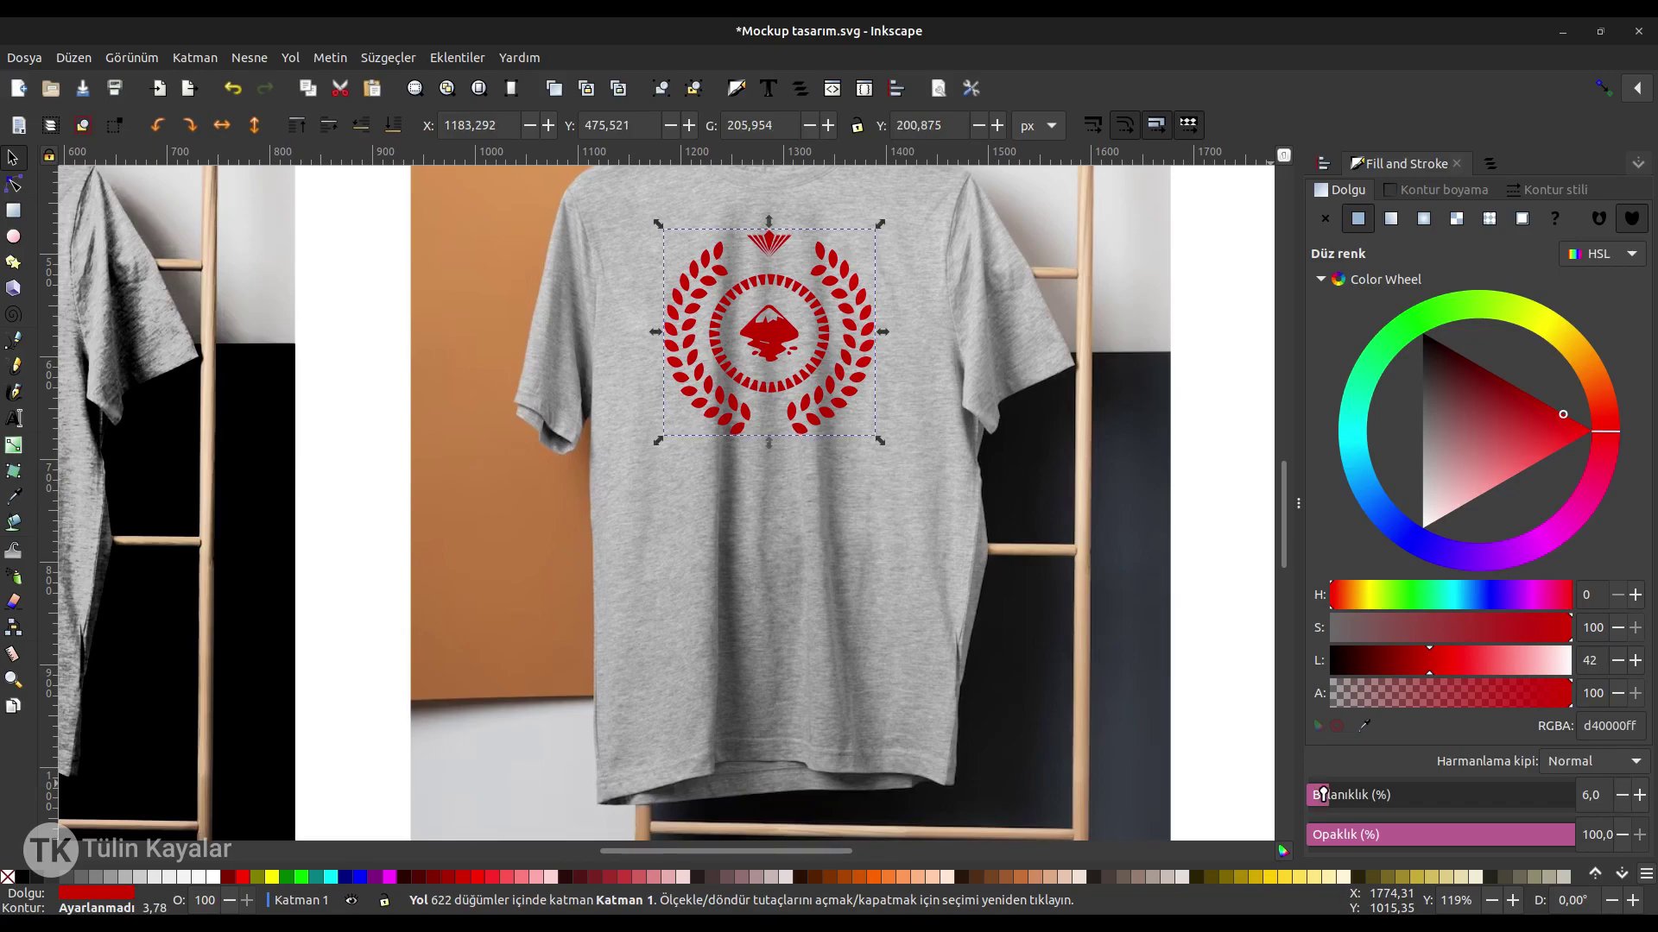
pyautogui.click(1190, 571)
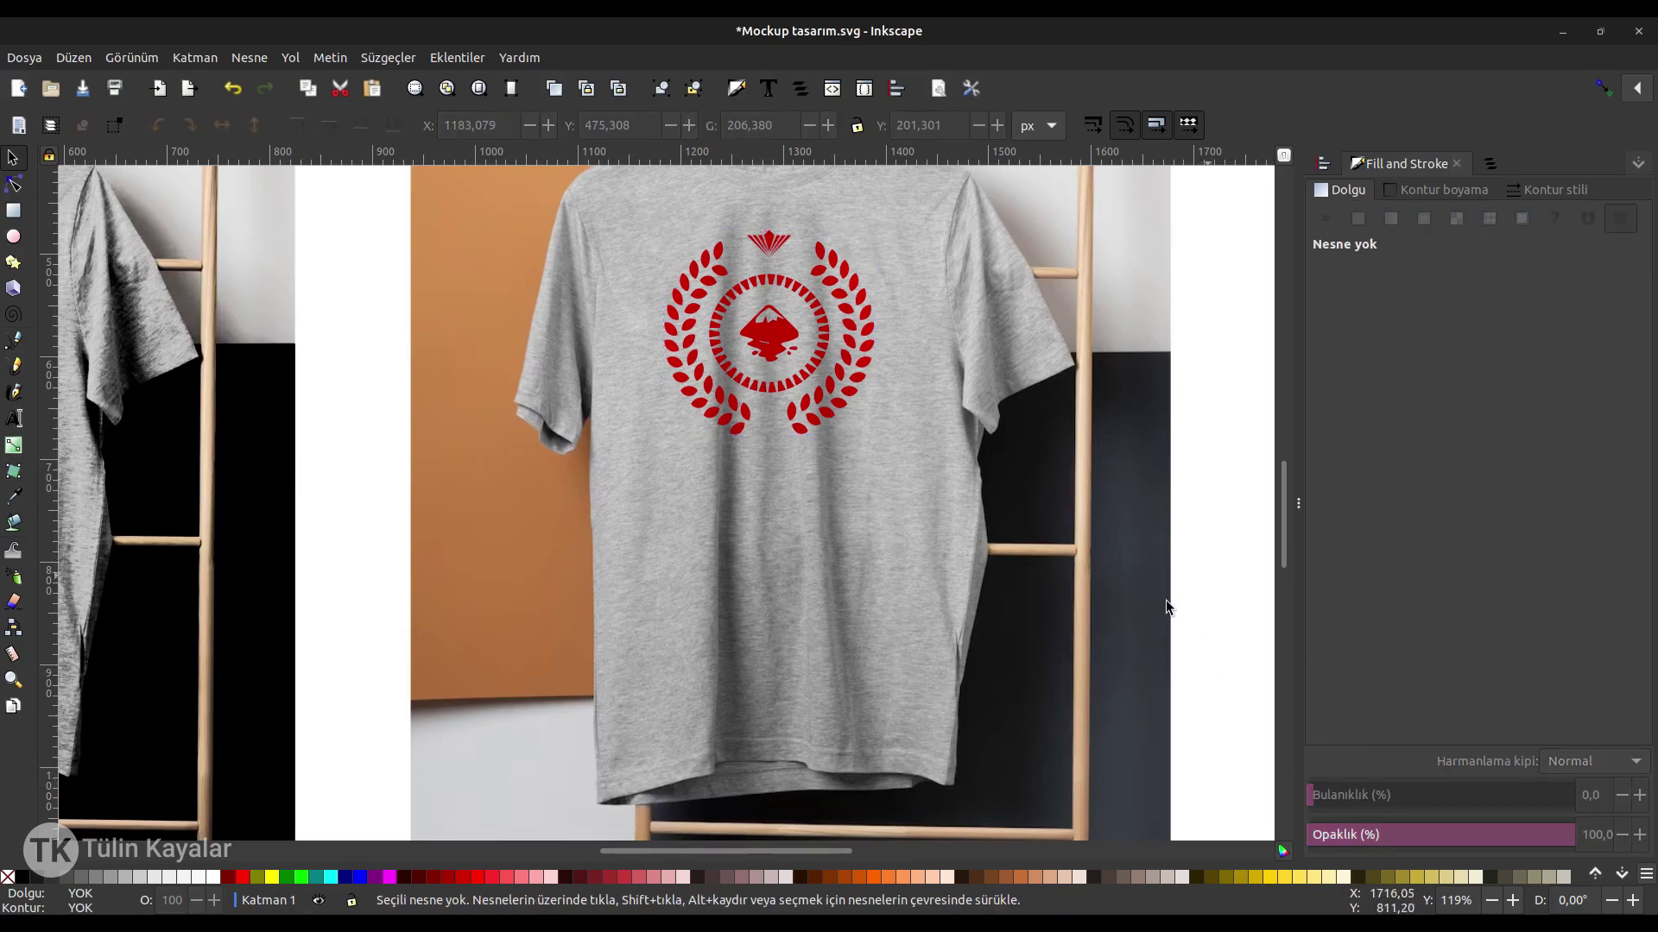
pyautogui.press('ctrl')
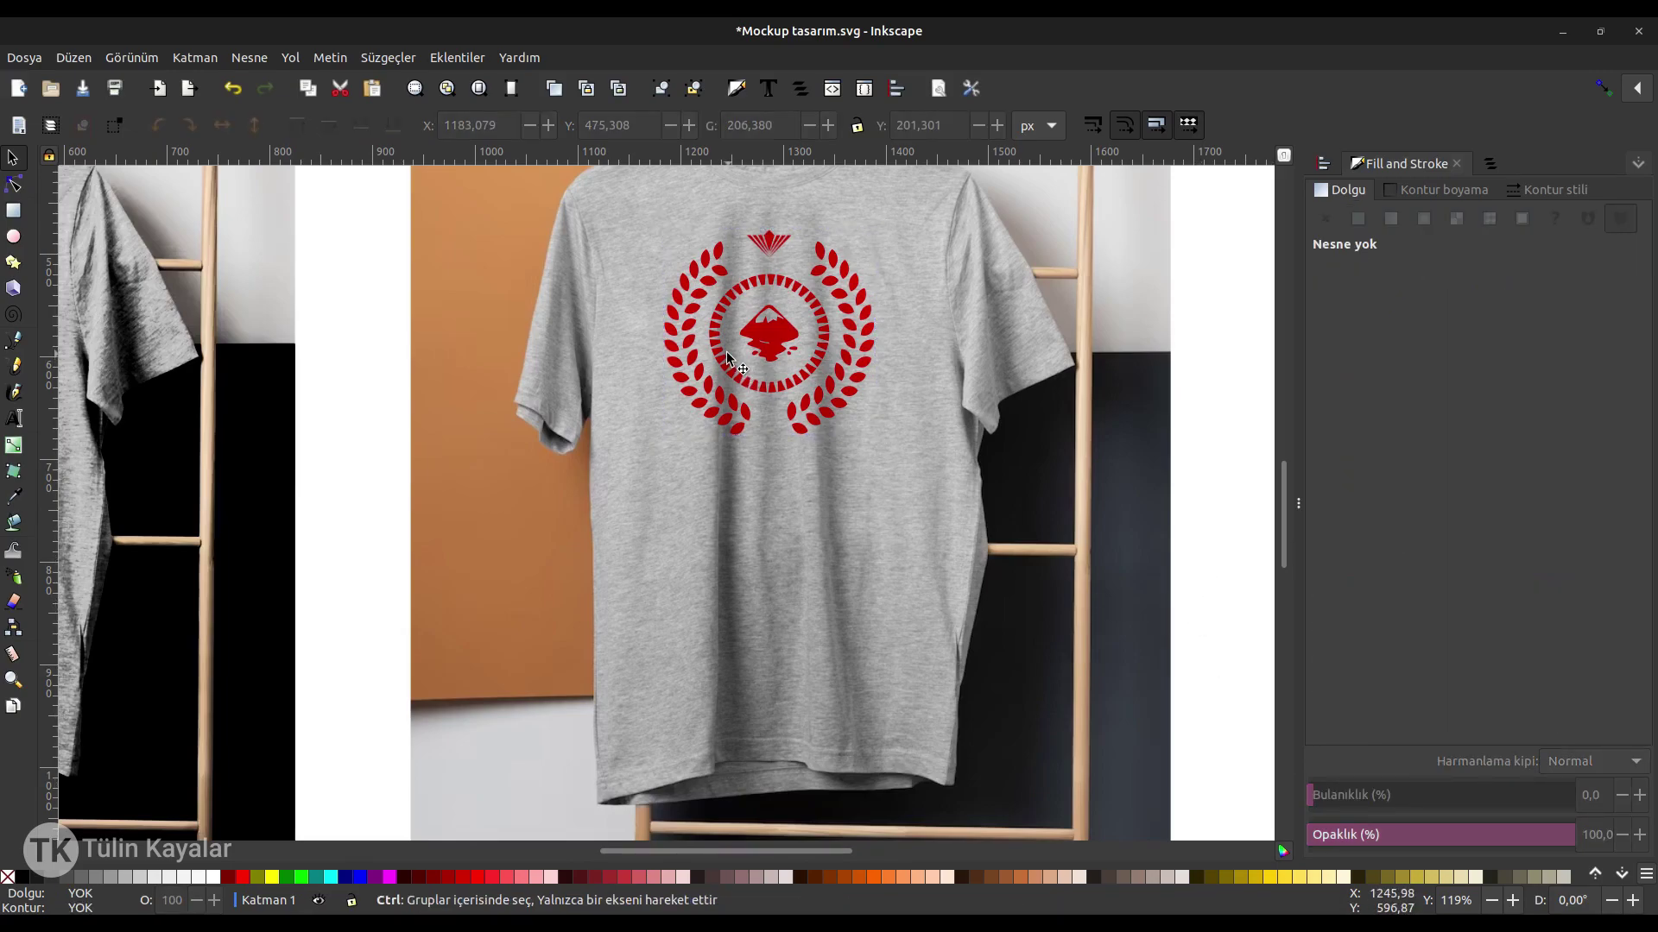
# Blur the left shirt's green shape to about 26.6 and add the shirt photo to the selection.
pyautogui.keyDown('ctrl'); pyautogui.scroll(-1, 726, 354); pyautogui.keyUp('ctrl')
pyautogui.hscroll(-3, 729, 437)
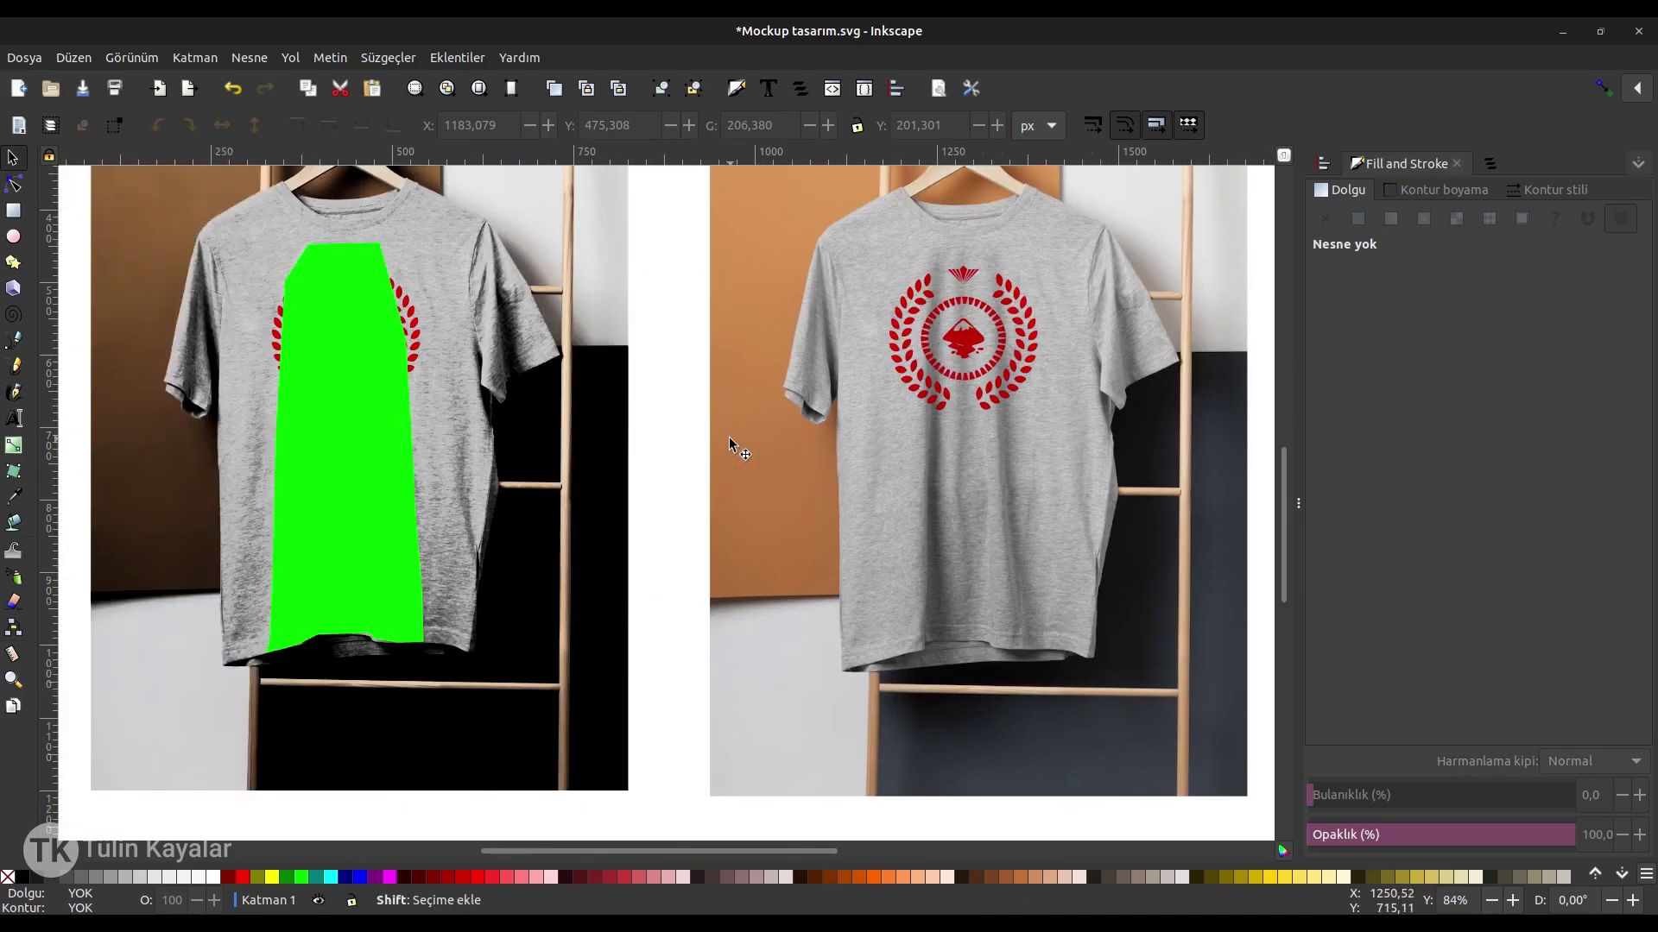
pyautogui.hscroll(-5, 728, 437)
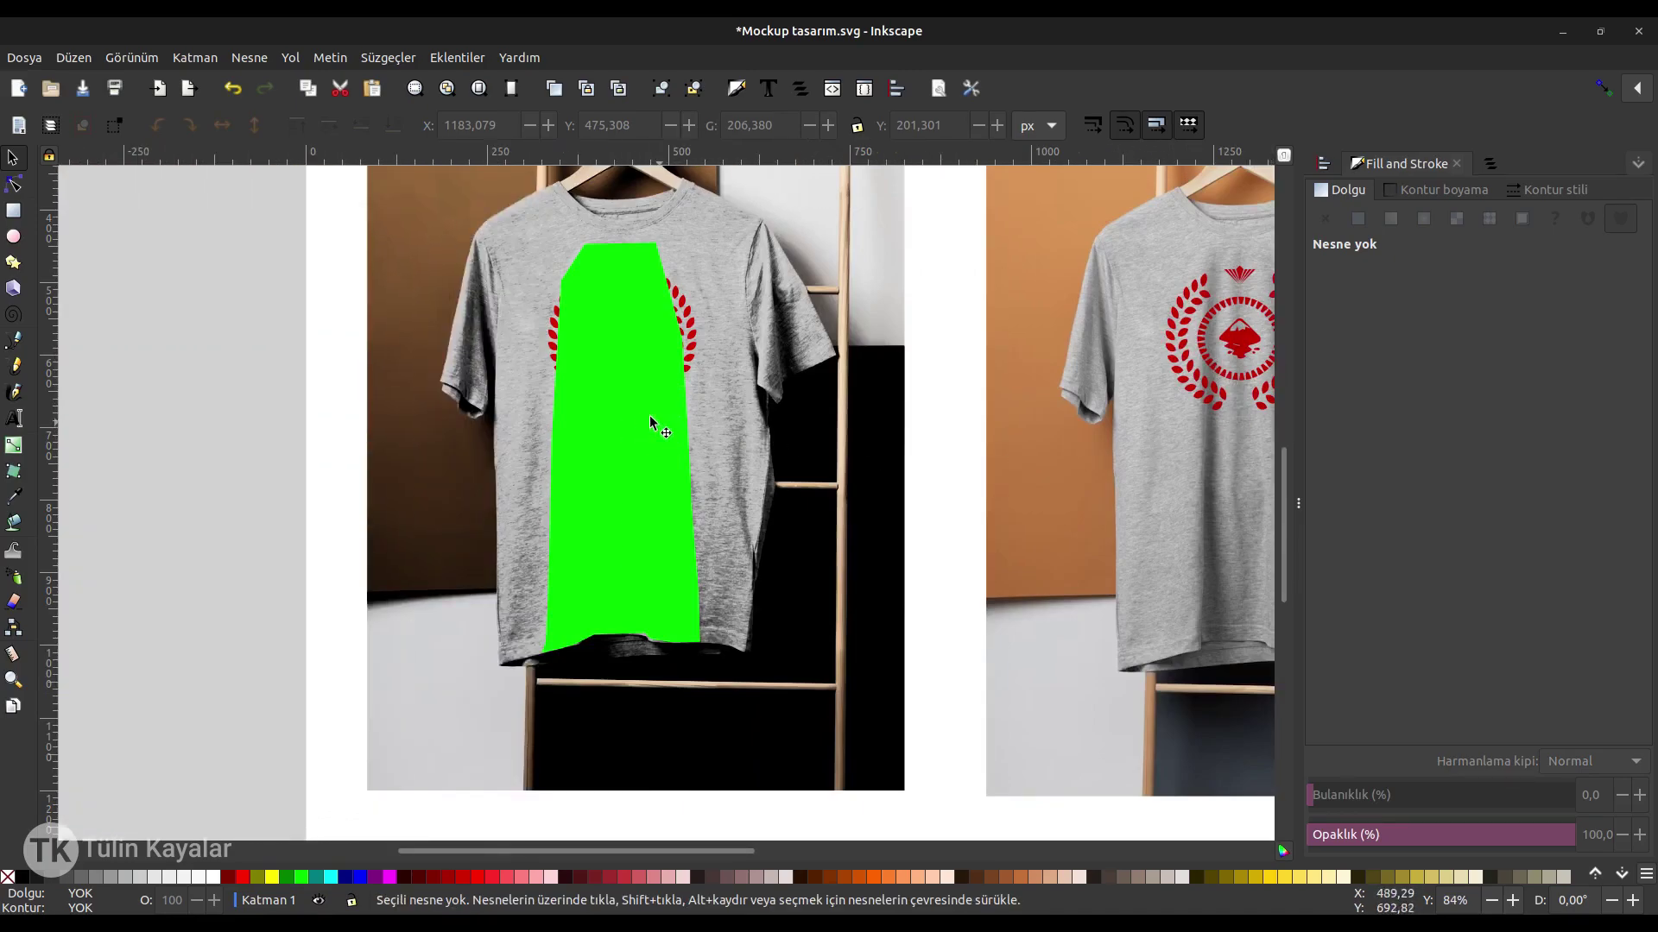
pyautogui.click(613, 402)
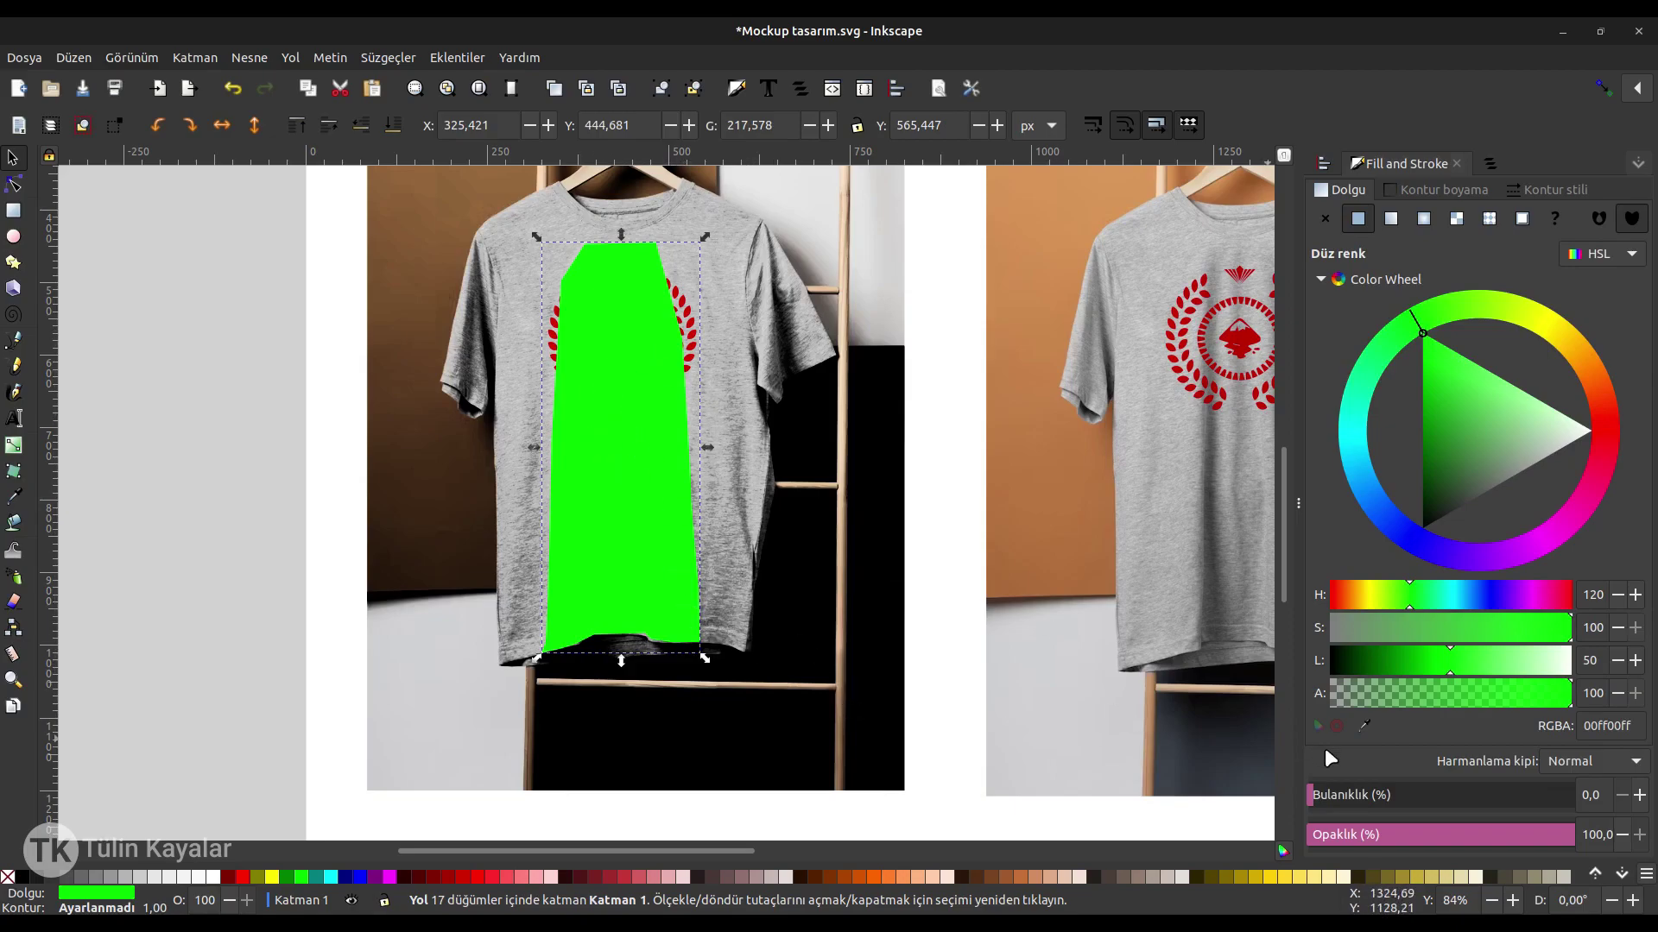
pyautogui.moveTo(1323, 796); pyautogui.dragTo(1379, 796)
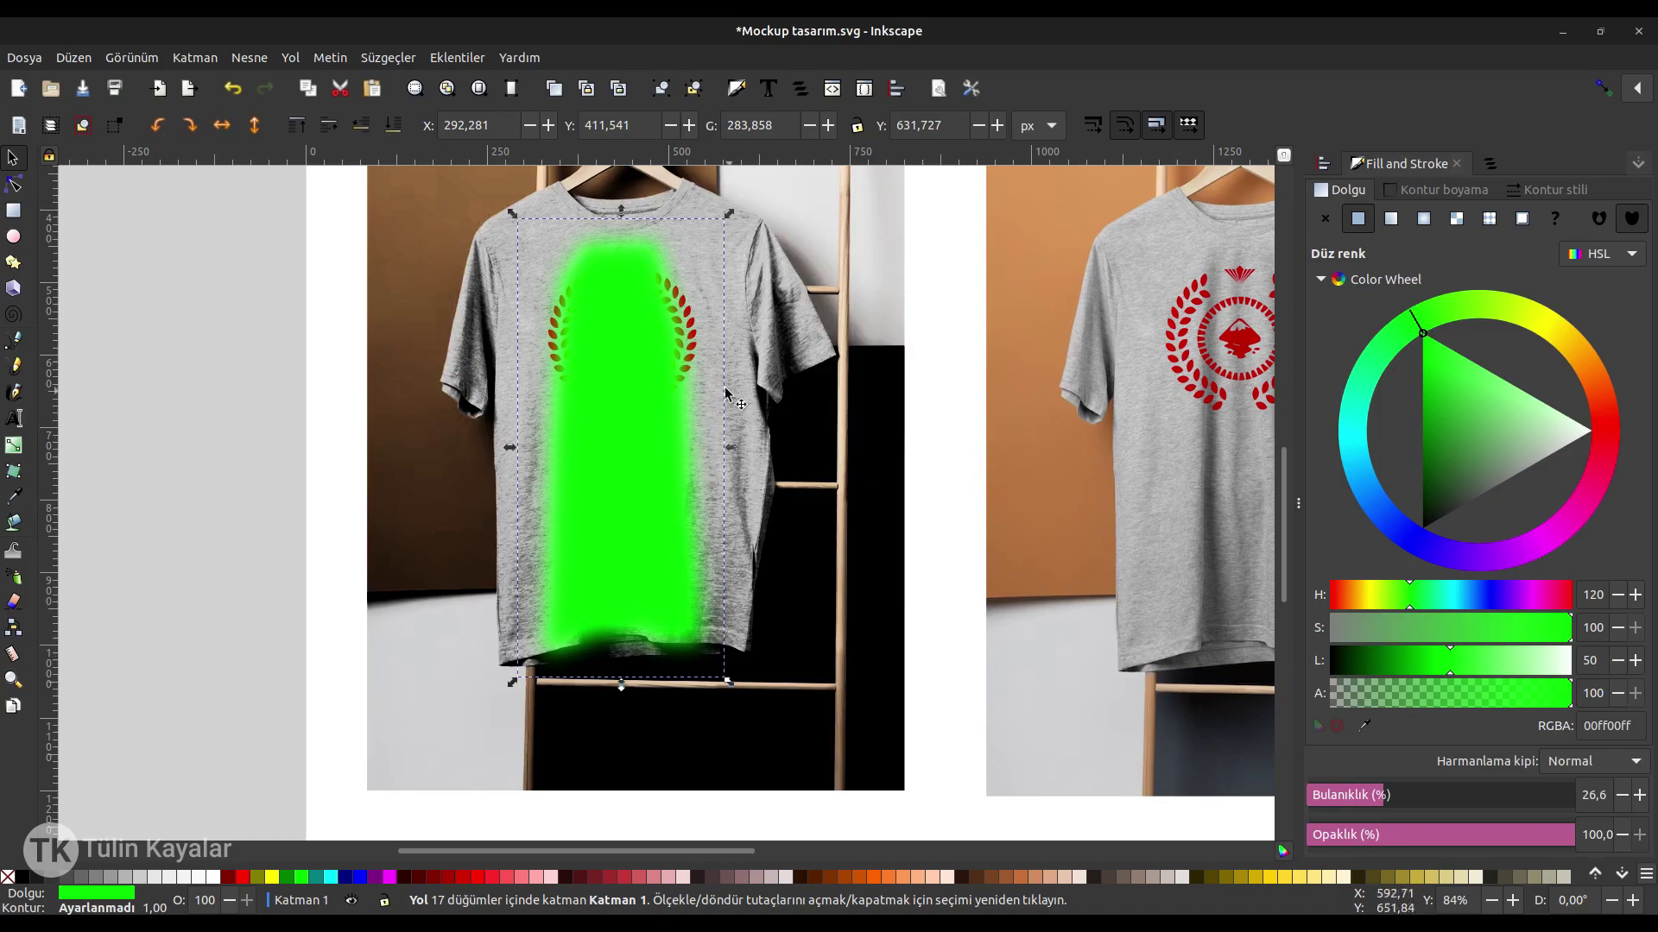
pyautogui.keyDown('shift'); pyautogui.click(771, 289); pyautogui.keyUp('shift')
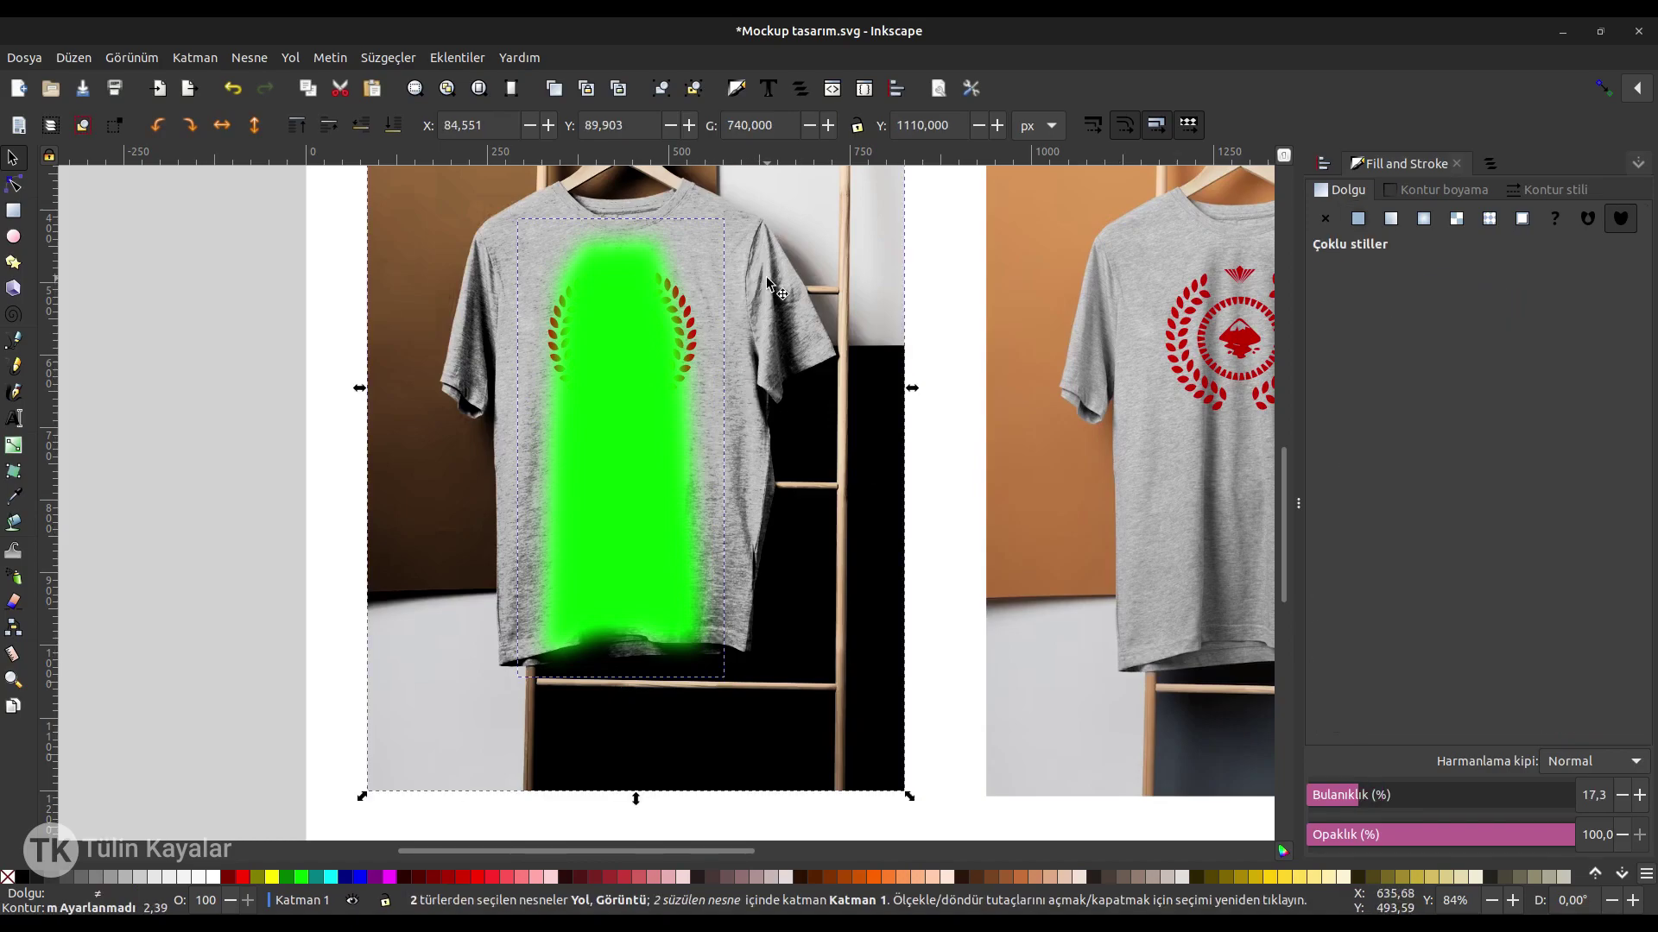
# Clip the left shirt photo with the blurred shape and blend it in Karart (darken).
pyautogui.rightClick(609, 410)
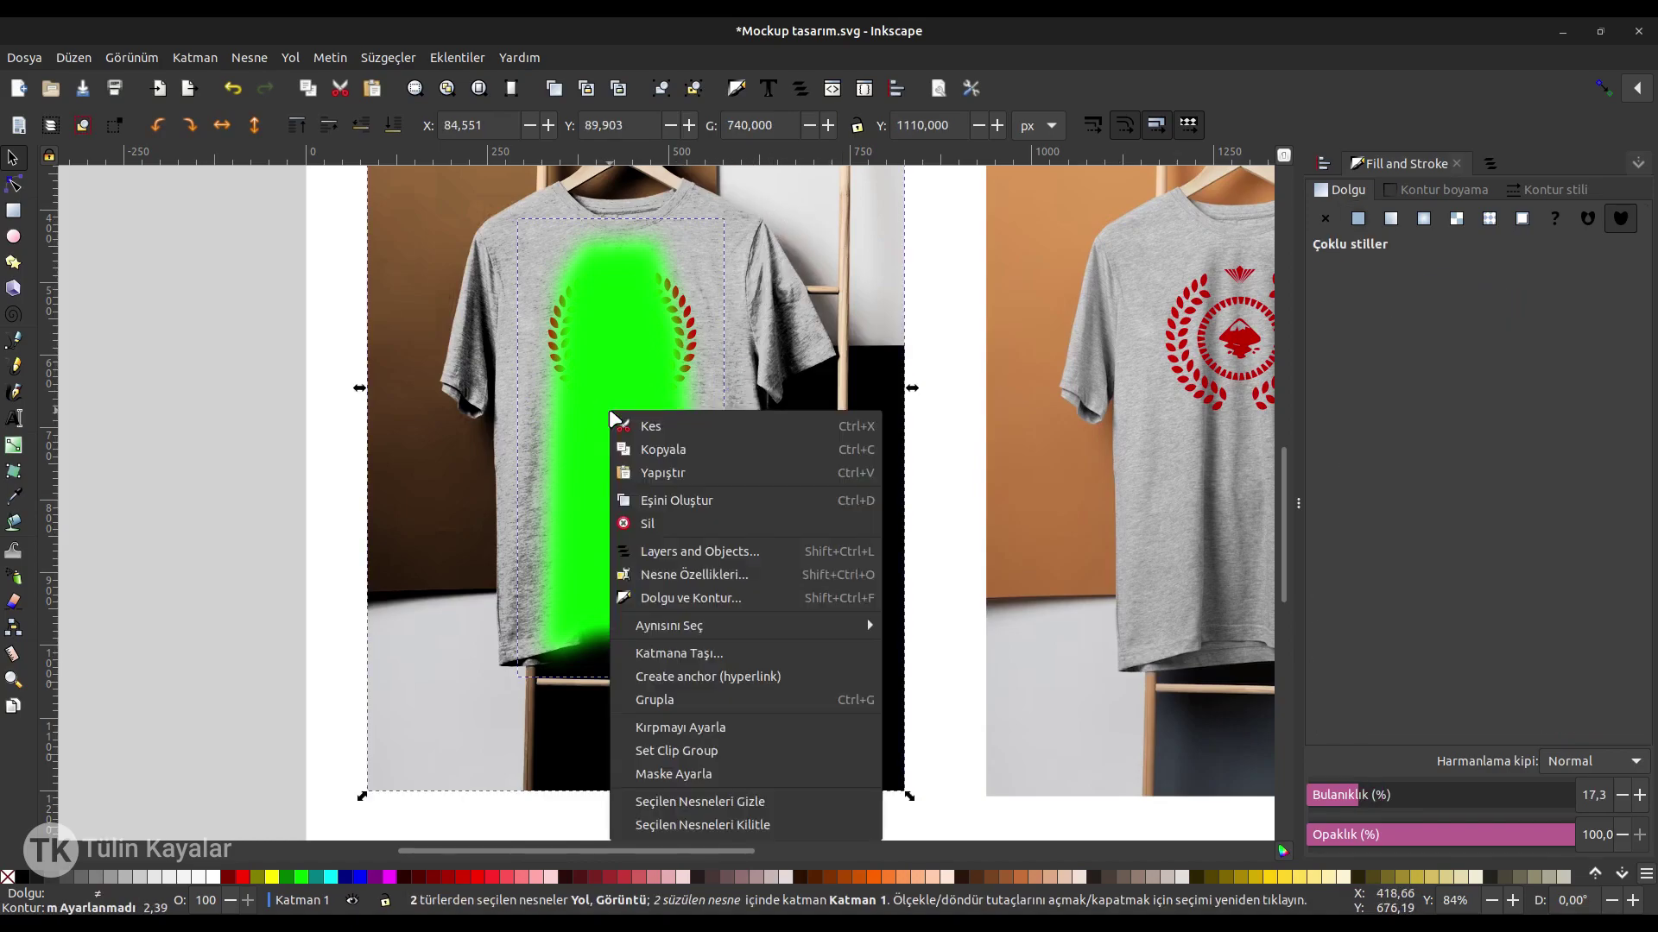
pyautogui.click(711, 732)
pyautogui.click(1593, 761)
pyautogui.click(1596, 827)
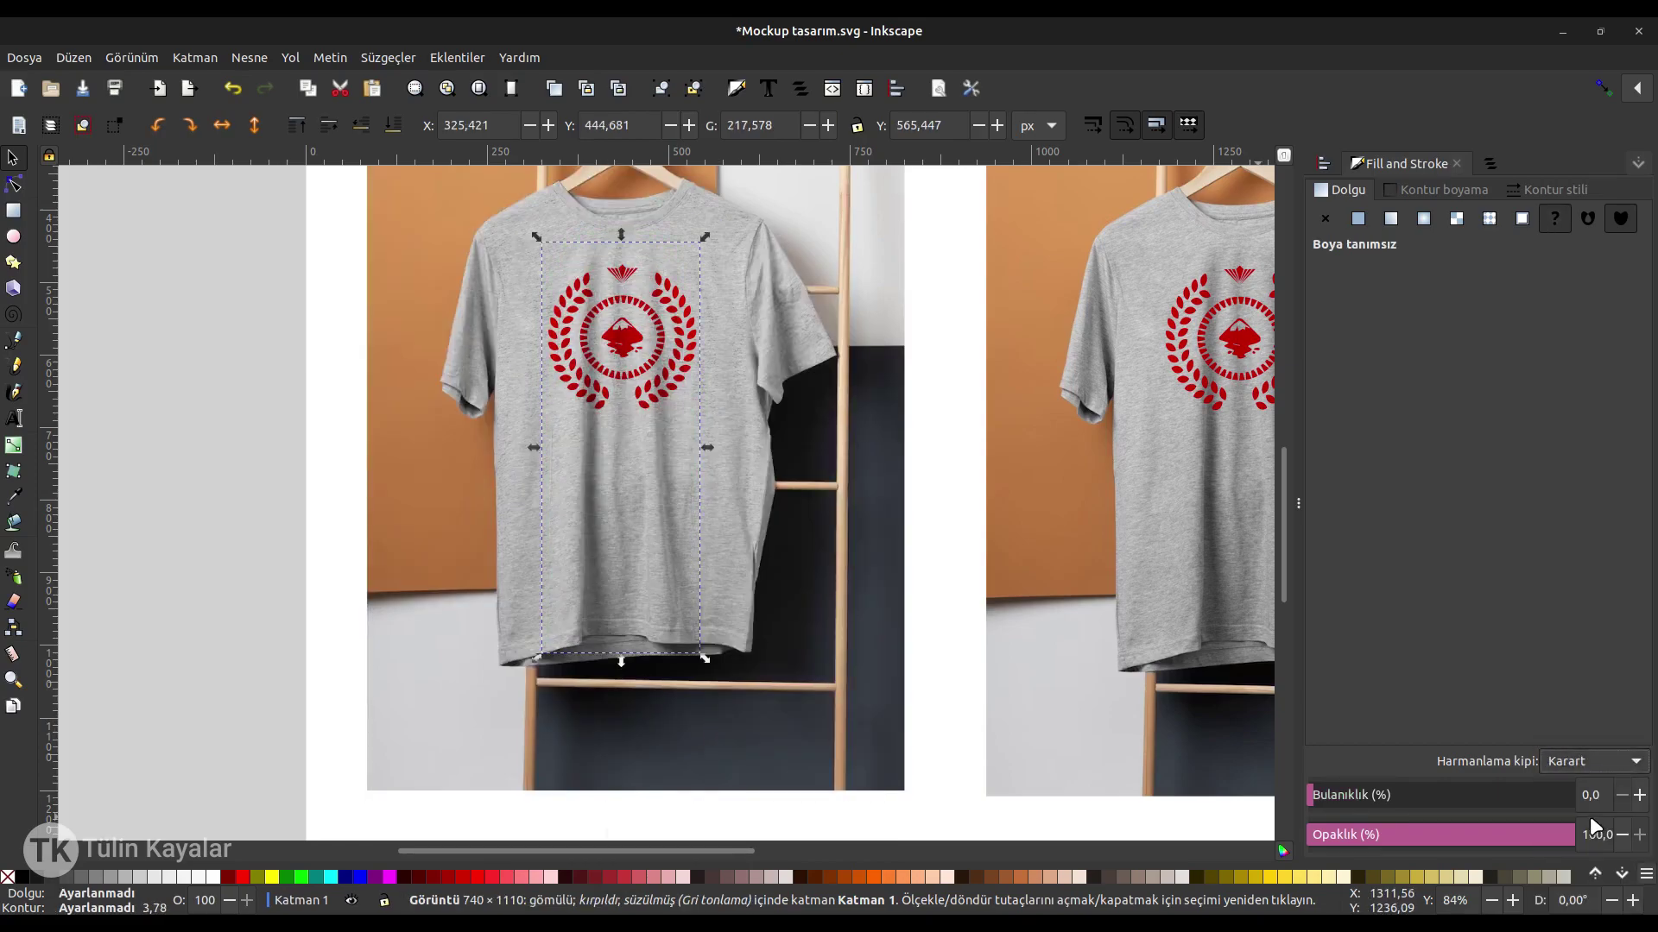
pyautogui.click(945, 552)
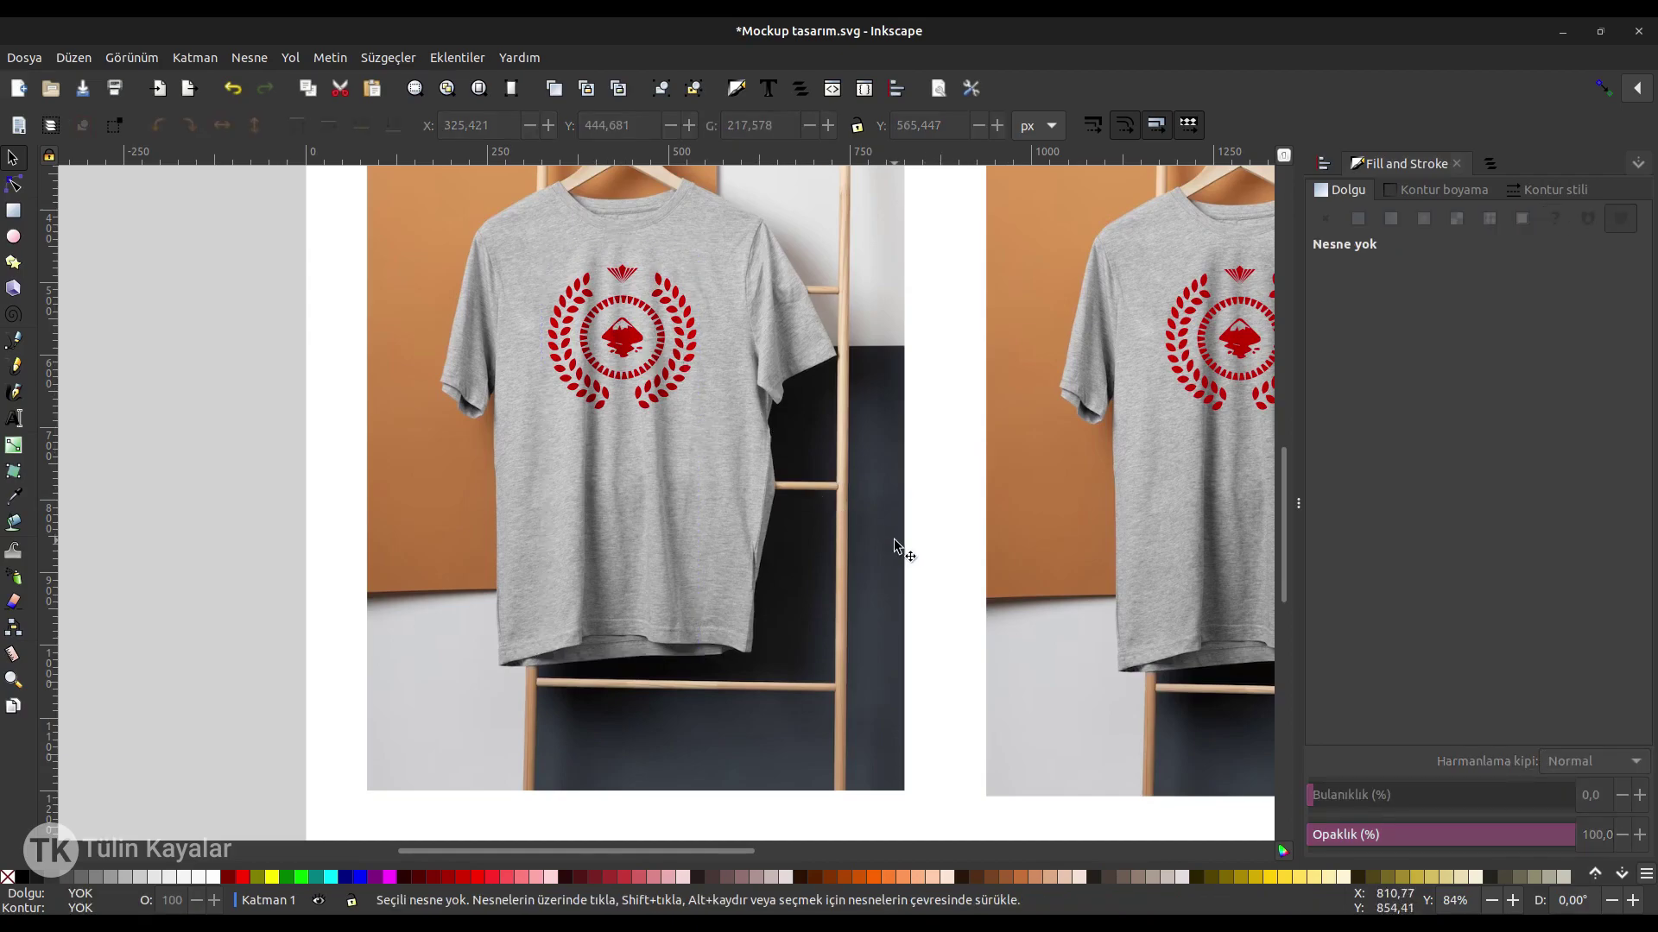
# Select the right and left shirt images in turn to compare their settings.
pyautogui.hscroll(1, 894, 541)
pyautogui.hscroll(1, 907, 544)
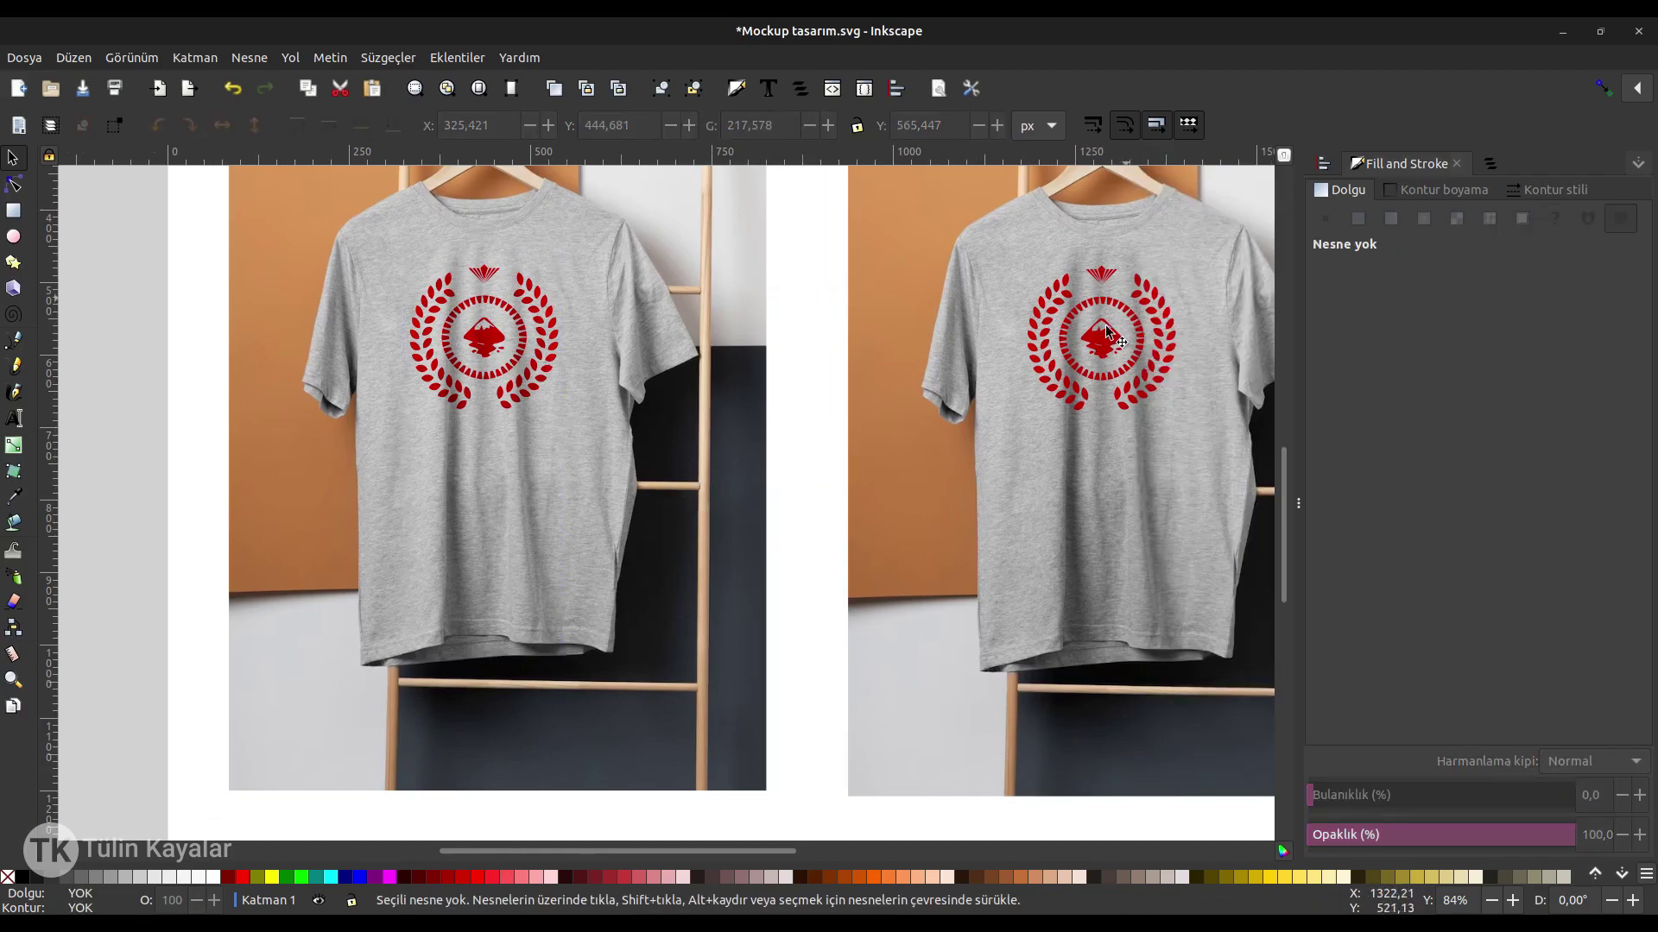
pyautogui.click(1128, 518)
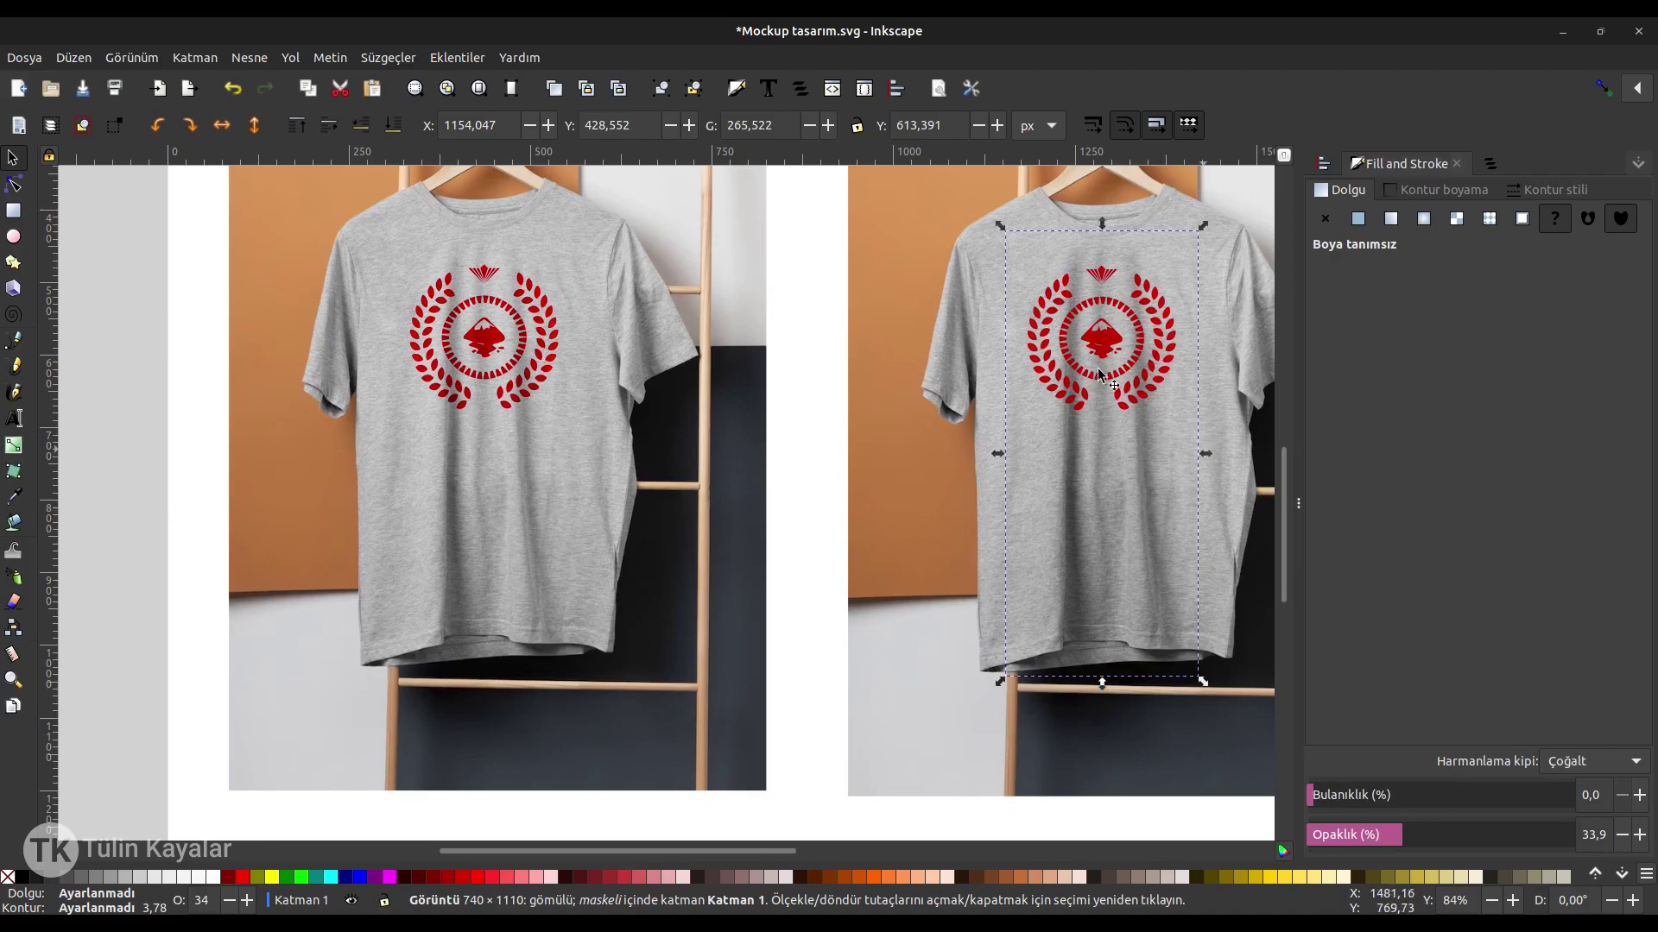
pyautogui.click(474, 526)
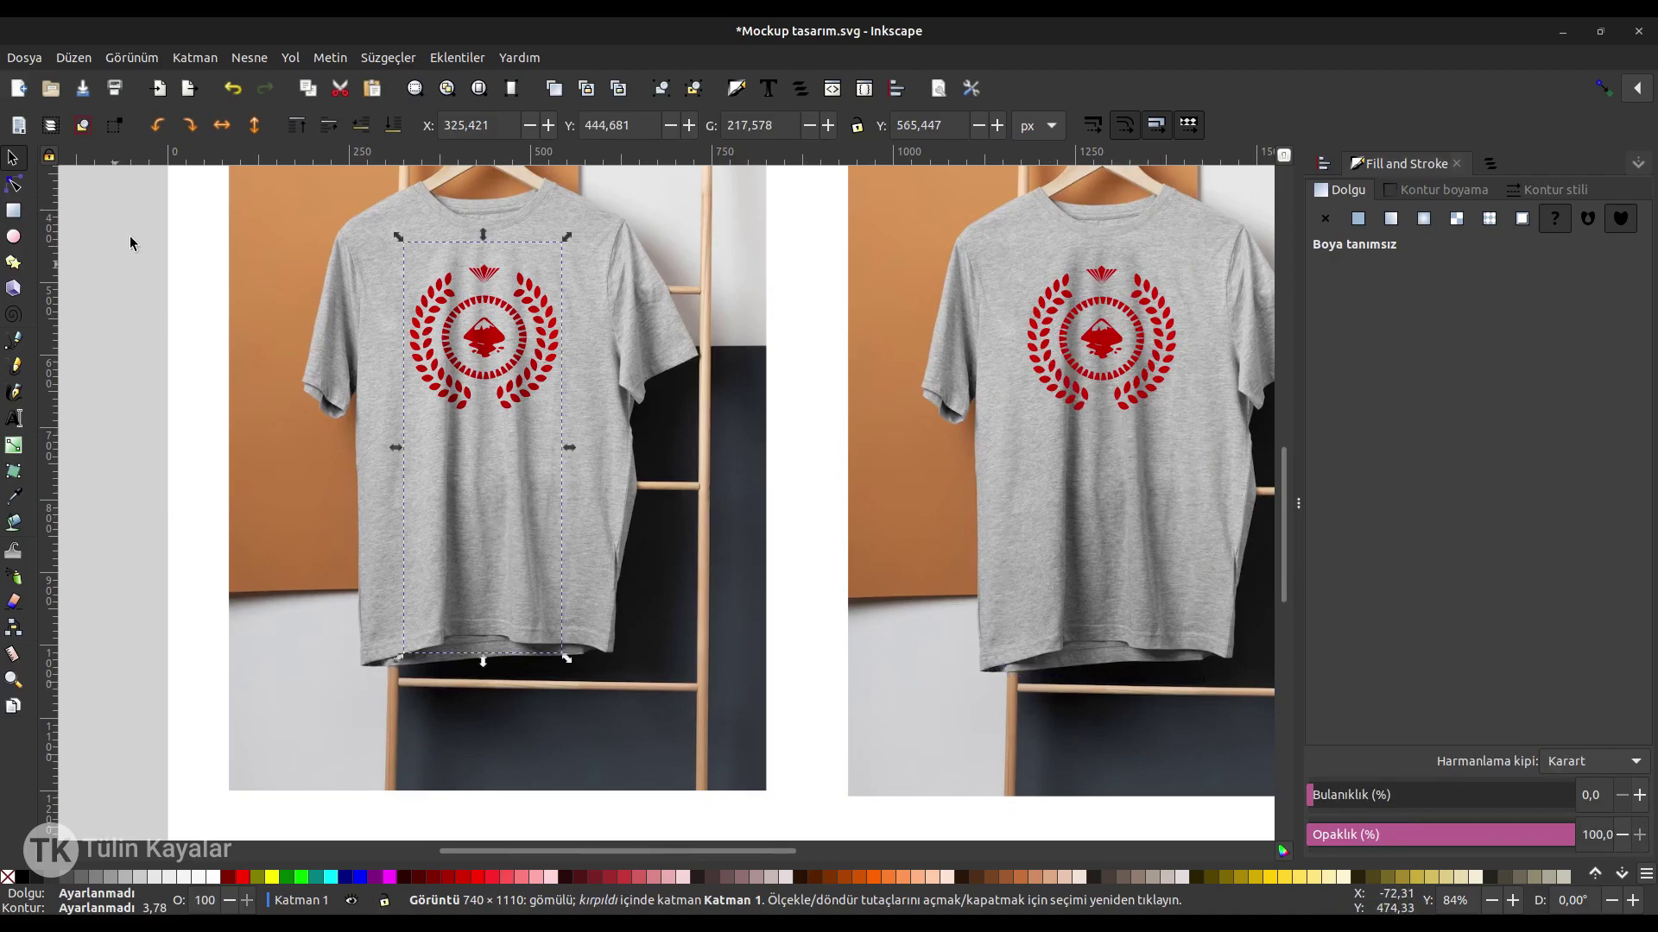
# Select the left shirt's red logo and move it lower on the shirt.
pyautogui.moveTo(133, 215); pyautogui.dragTo(643, 535)
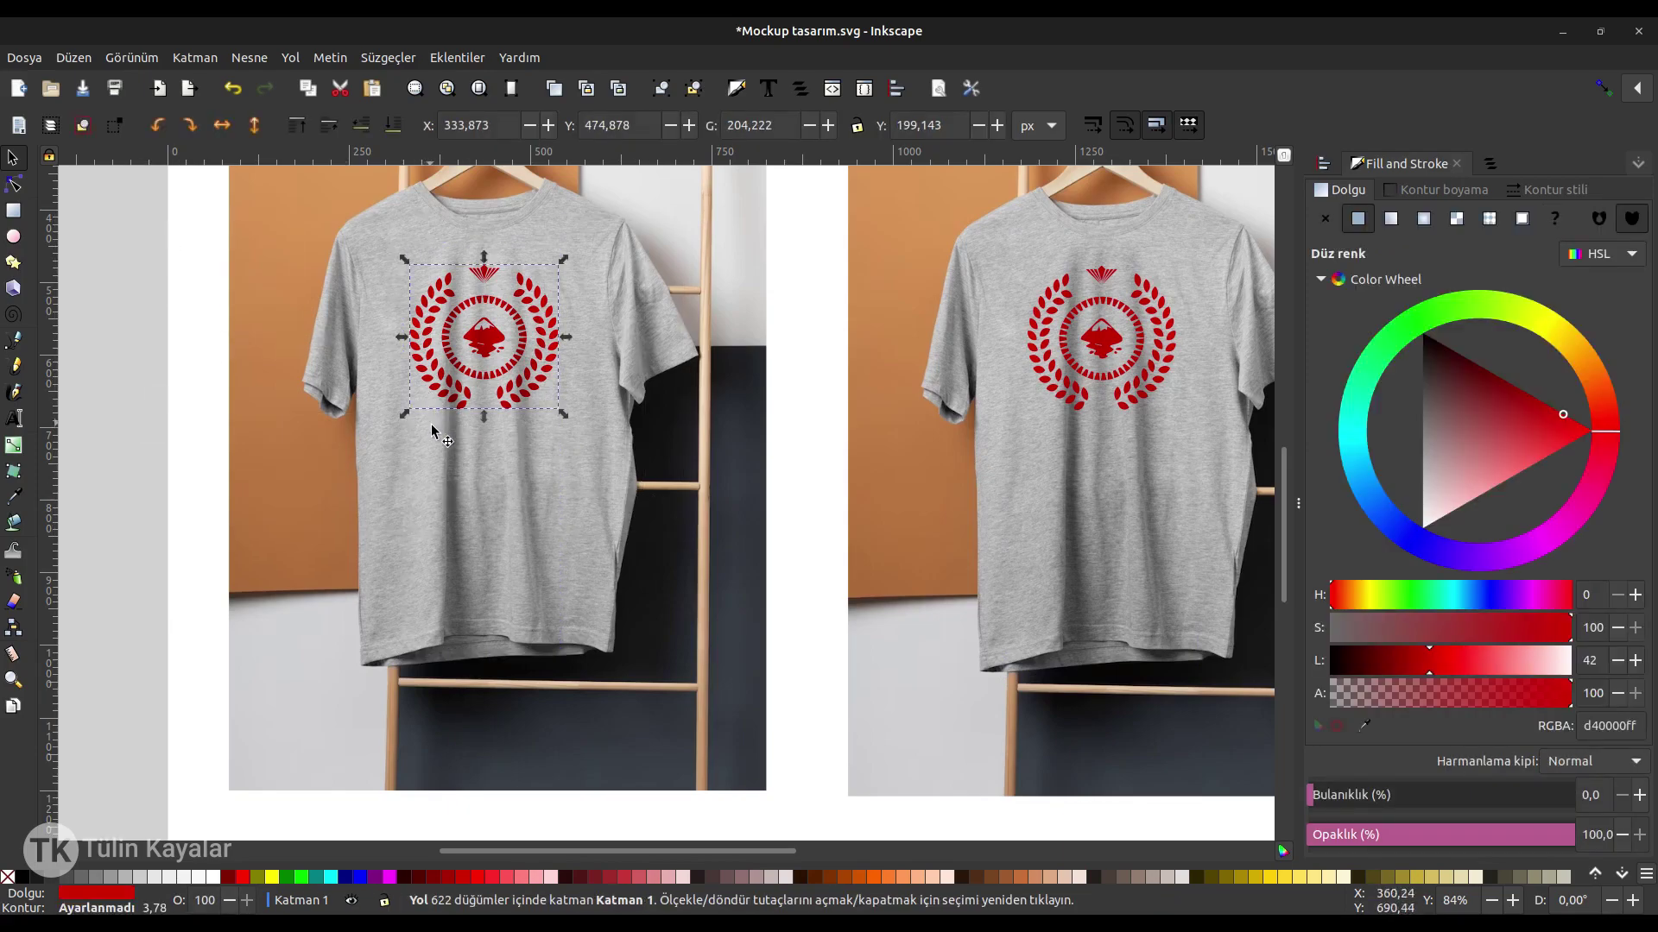
pyautogui.moveTo(431, 429); pyautogui.dragTo(448, 524)
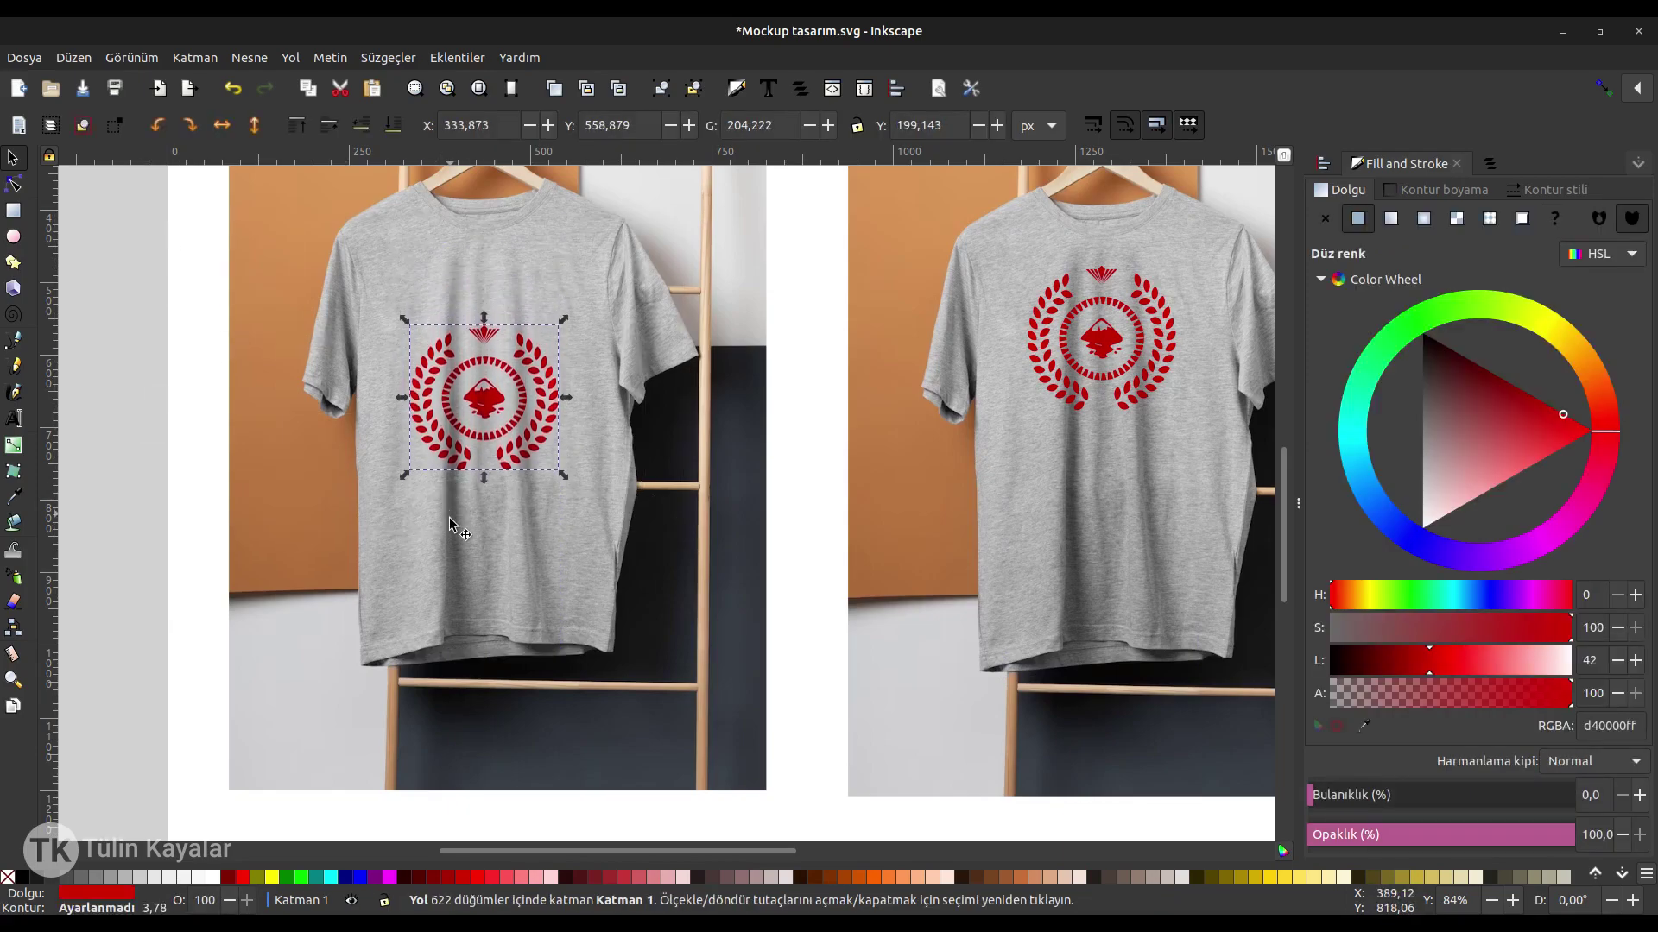
pyautogui.press('Down')
pyautogui.press('Down')
pyautogui.press('Down')
pyautogui.press('Down')
pyautogui.press('Down')
pyautogui.press('Down')
pyautogui.press('Down')
pyautogui.press('Down')
pyautogui.press('Down')
pyautogui.press('Down')
pyautogui.press('Down')
pyautogui.press('Down')
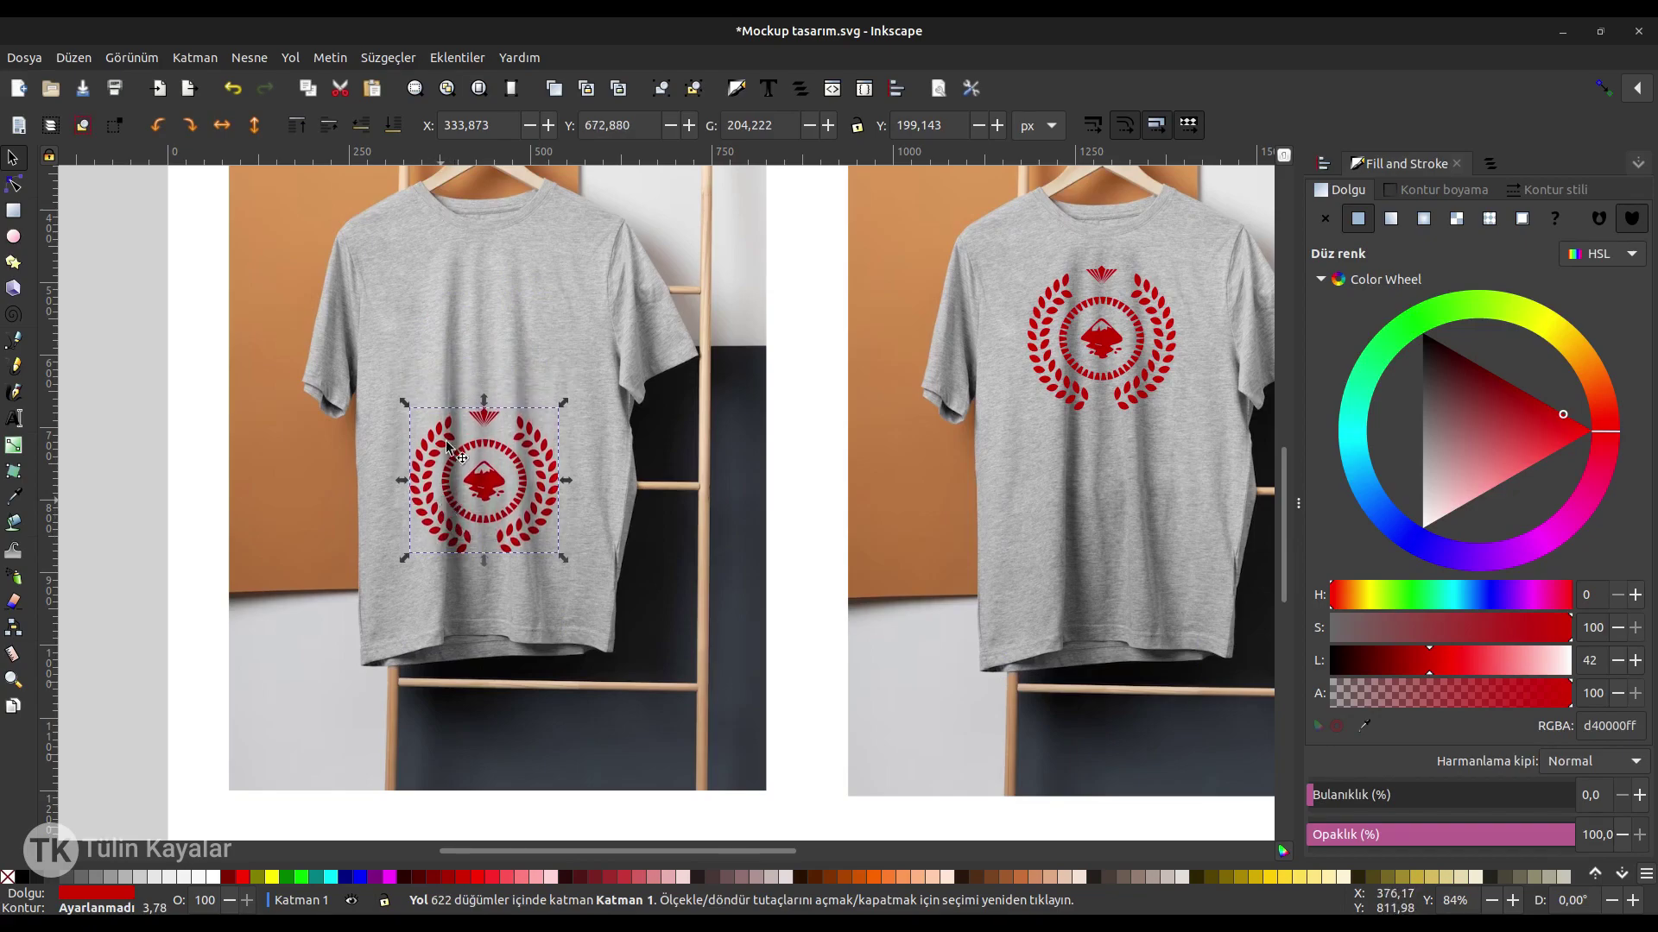
pyautogui.keyDown('ctrl'); pyautogui.scroll(3, 468, 473); pyautogui.keyUp('ctrl')
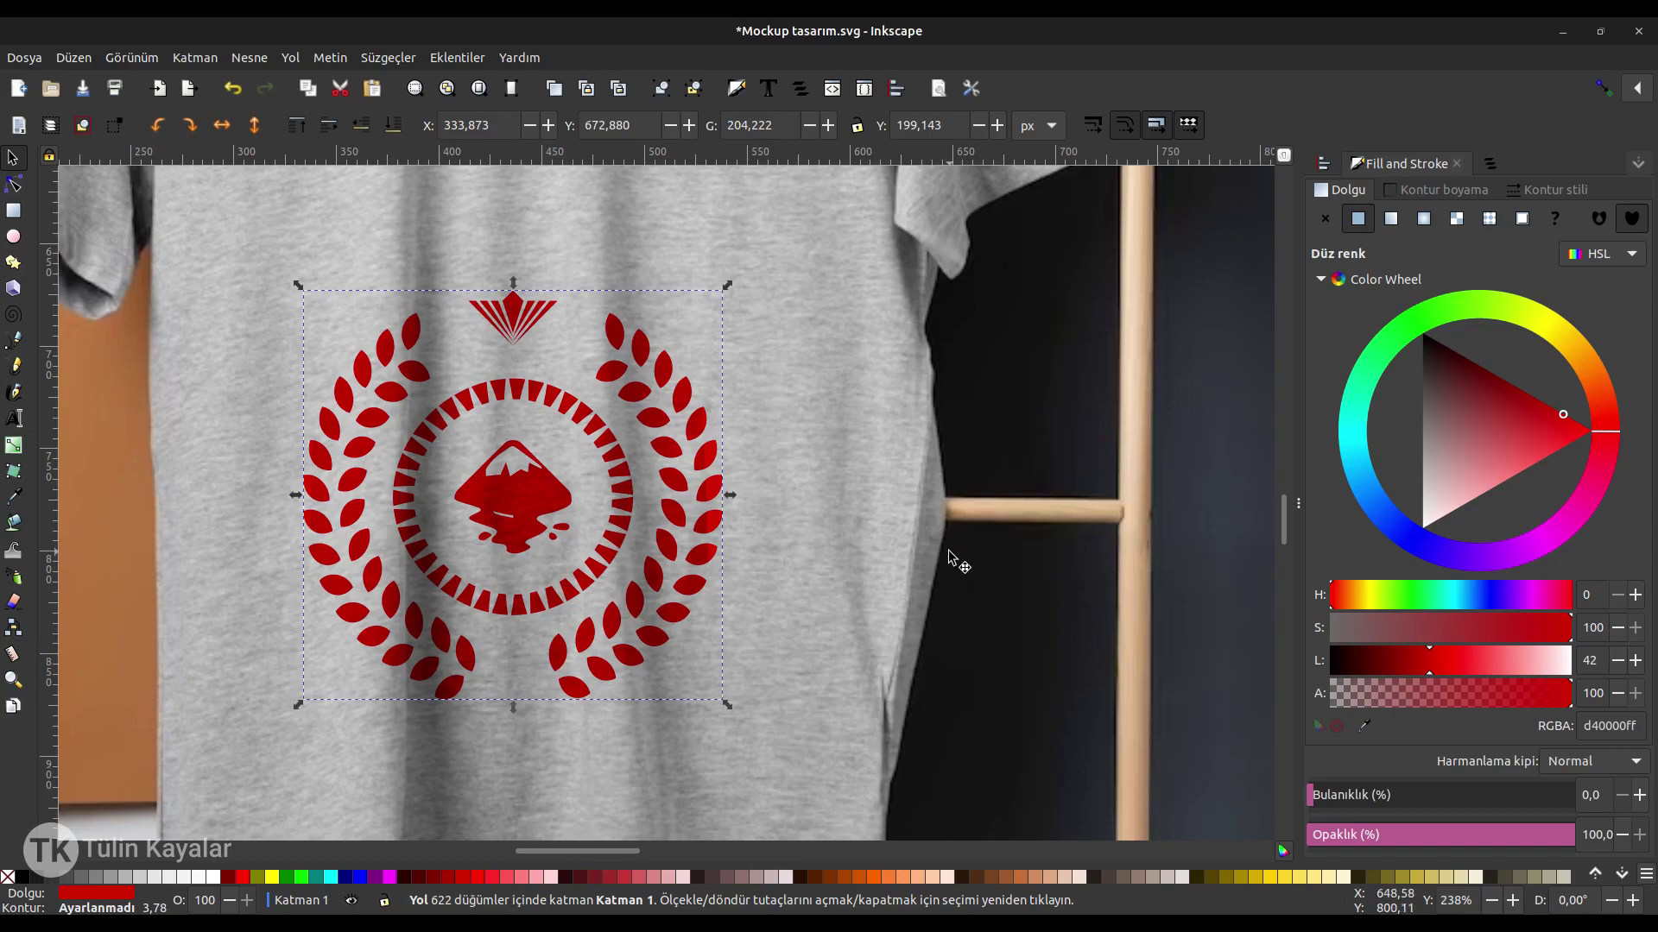
# Give the logo a 5.5 blur and nudge it back up onto the chest.
pyautogui.click(1321, 792)
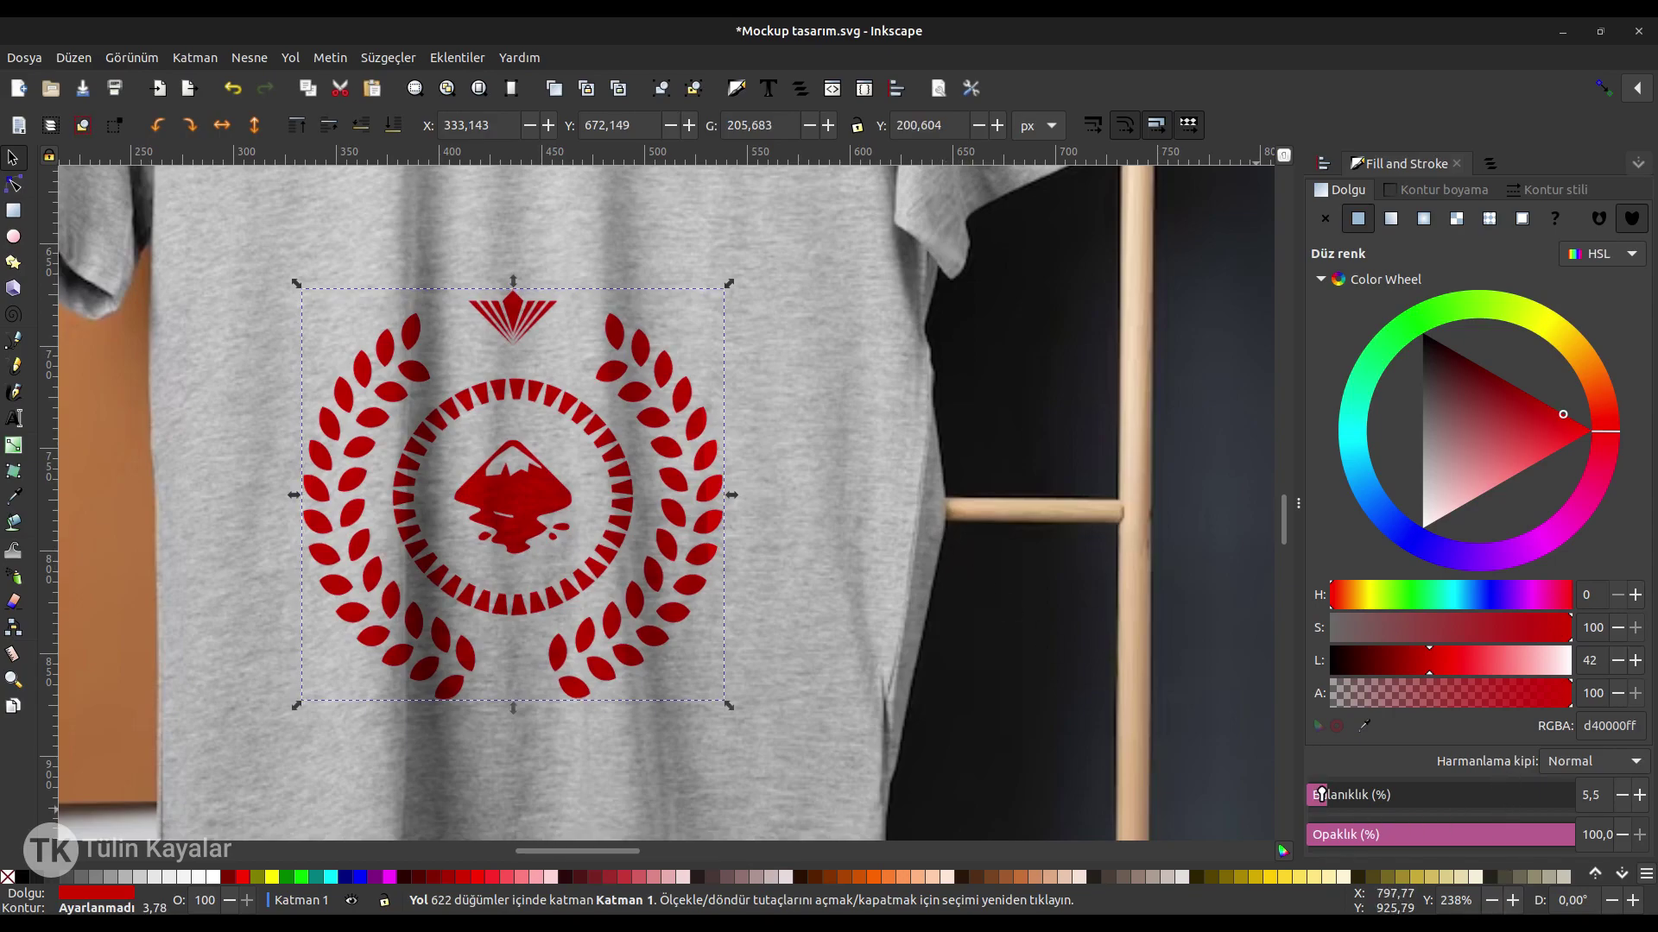
pyautogui.scroll(-2, 922, 604)
pyautogui.scroll(-1, 1028, 610)
pyautogui.press('Up')
pyautogui.press('Up')
pyautogui.press('Up')
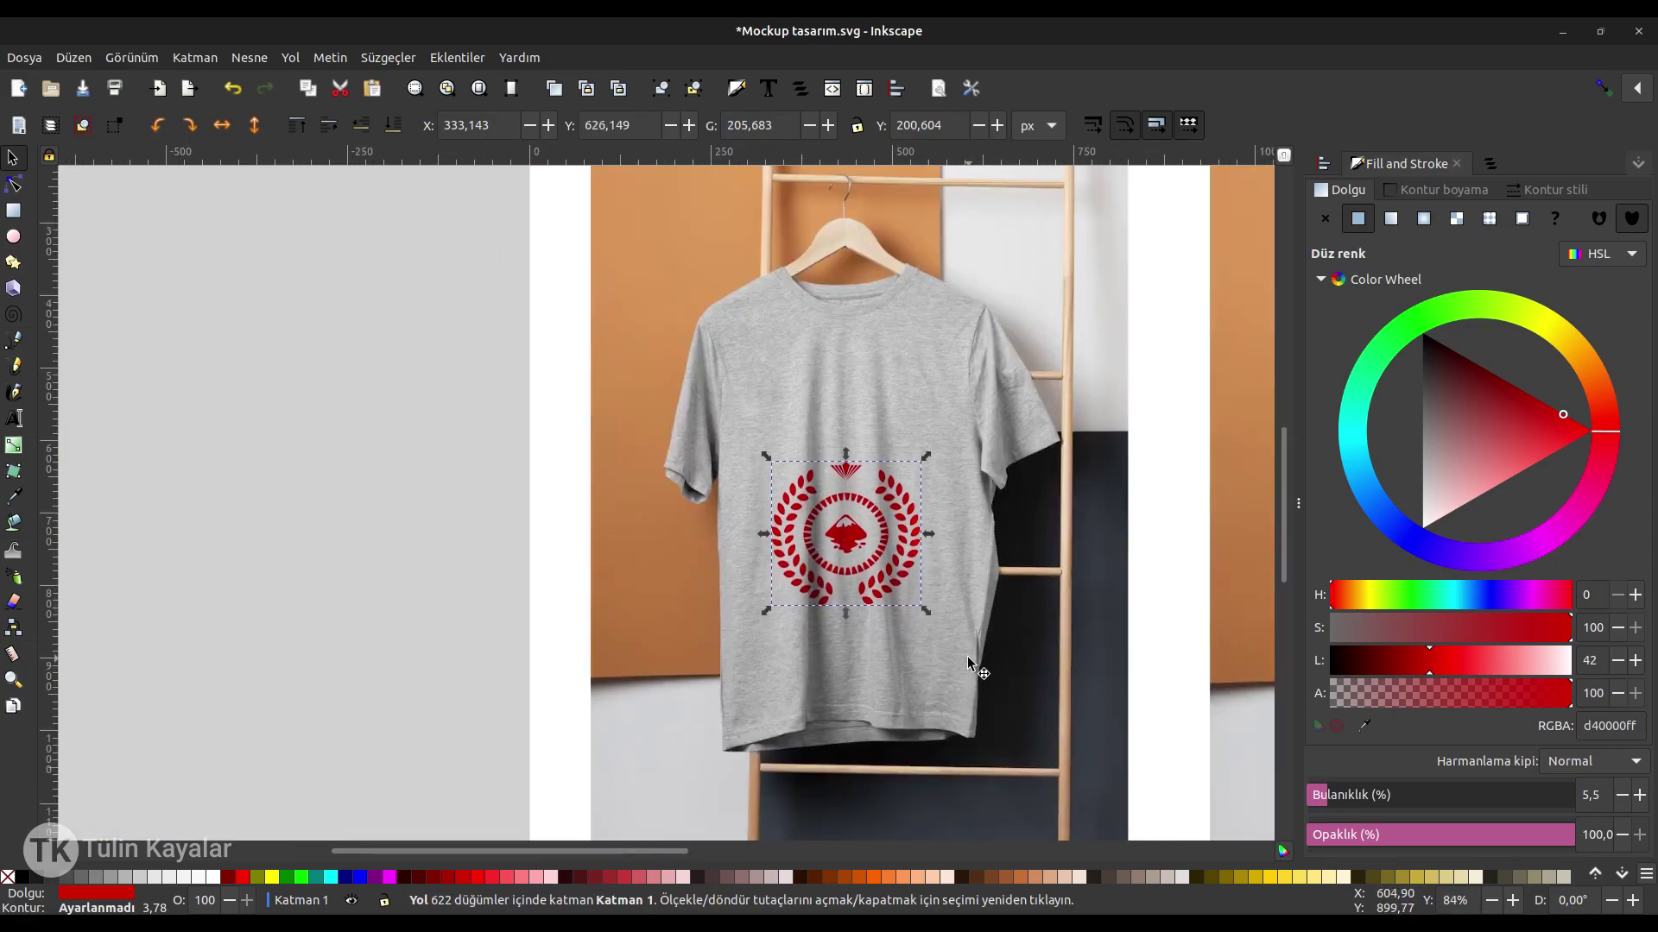
pyautogui.press('Up')
pyautogui.press('Up')
pyautogui.press('Up')
pyautogui.press('Up')
pyautogui.press('Up')
pyautogui.press('Up')
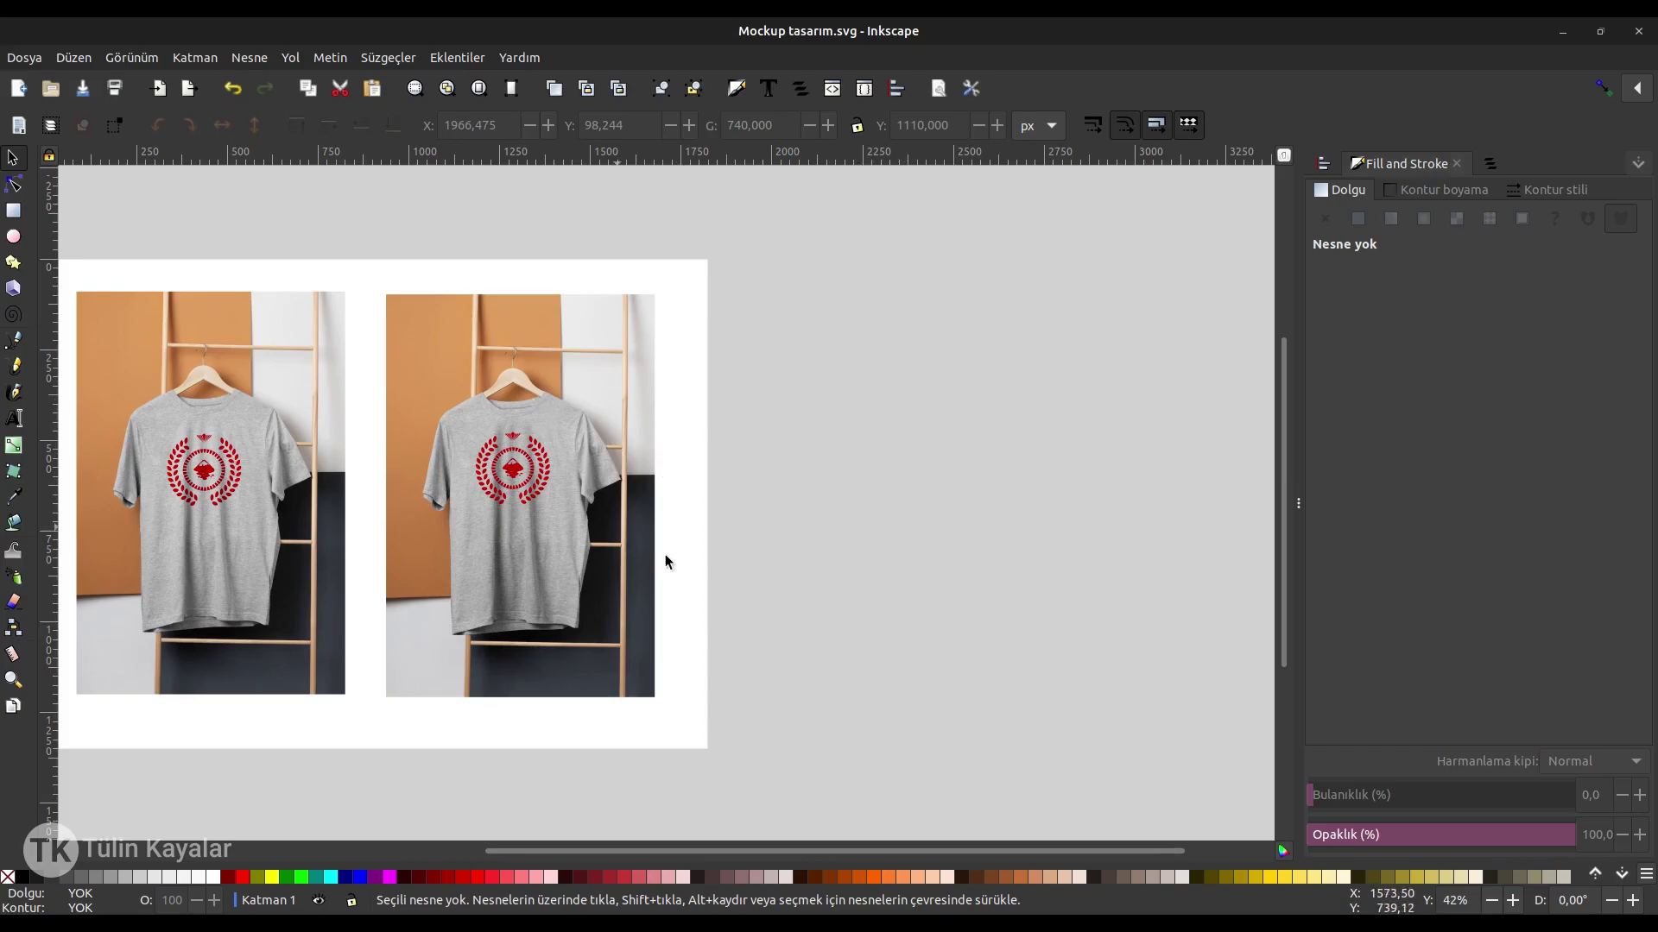
# Move the plain grey shirt photo to the right of the page.
pyautogui.click(566, 374)
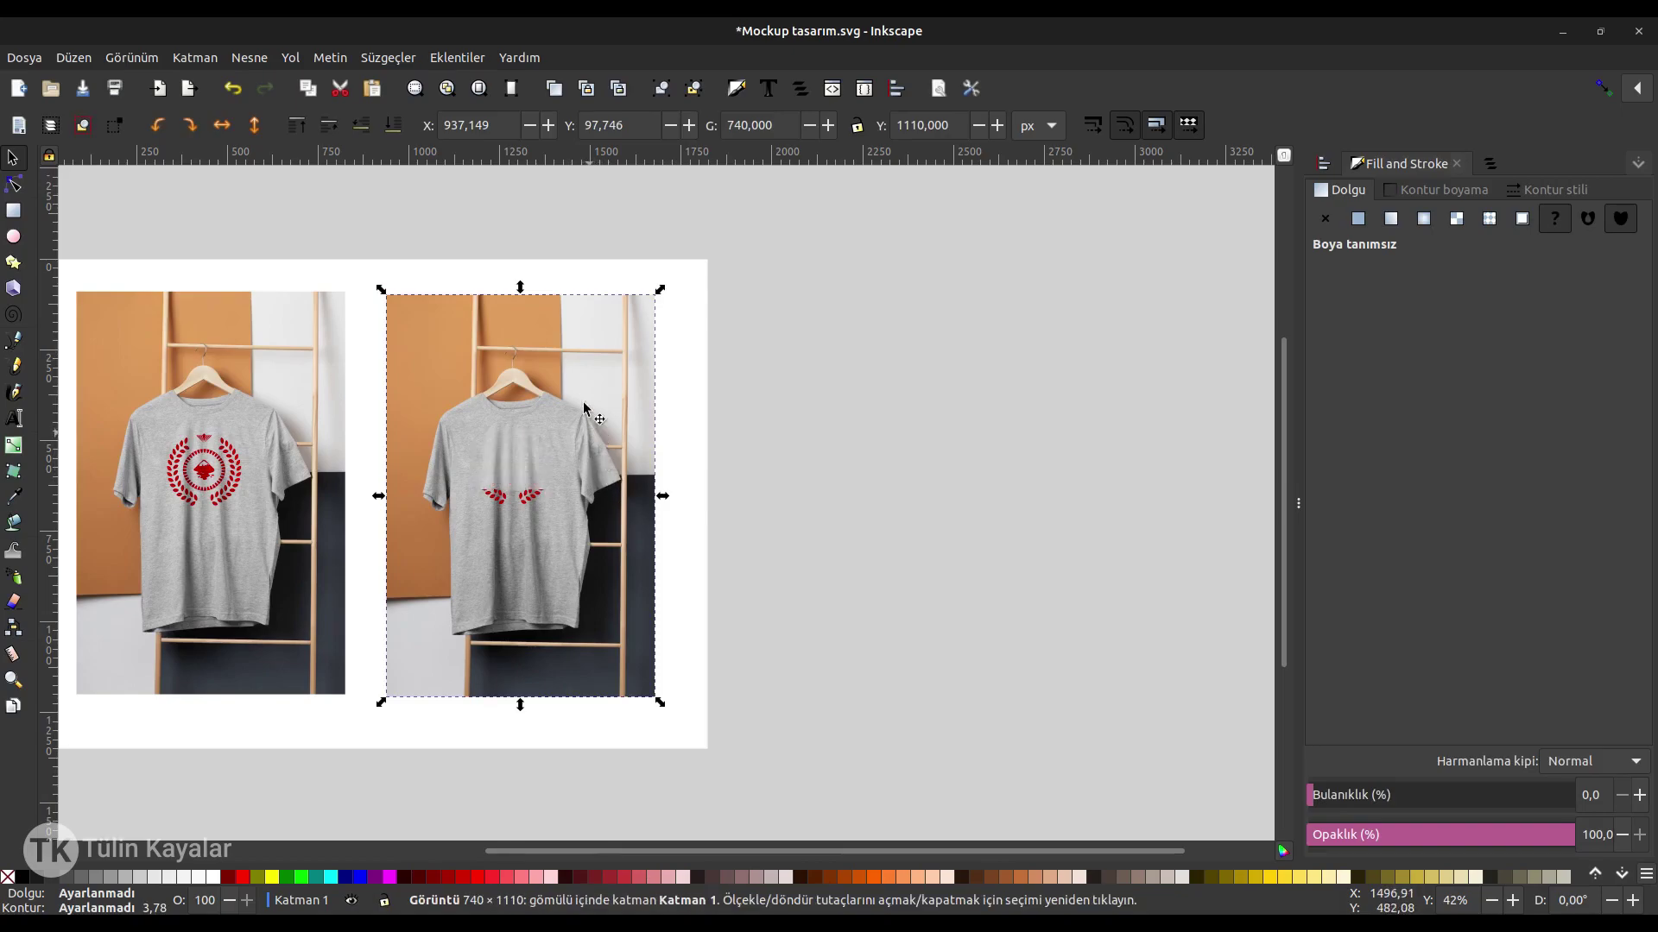
pyautogui.moveTo(538, 366)
pyautogui.mouseDown()
pyautogui.moveTo(919, 368)
pyautogui.moveTo(905, 375)
pyautogui.mouseUp()
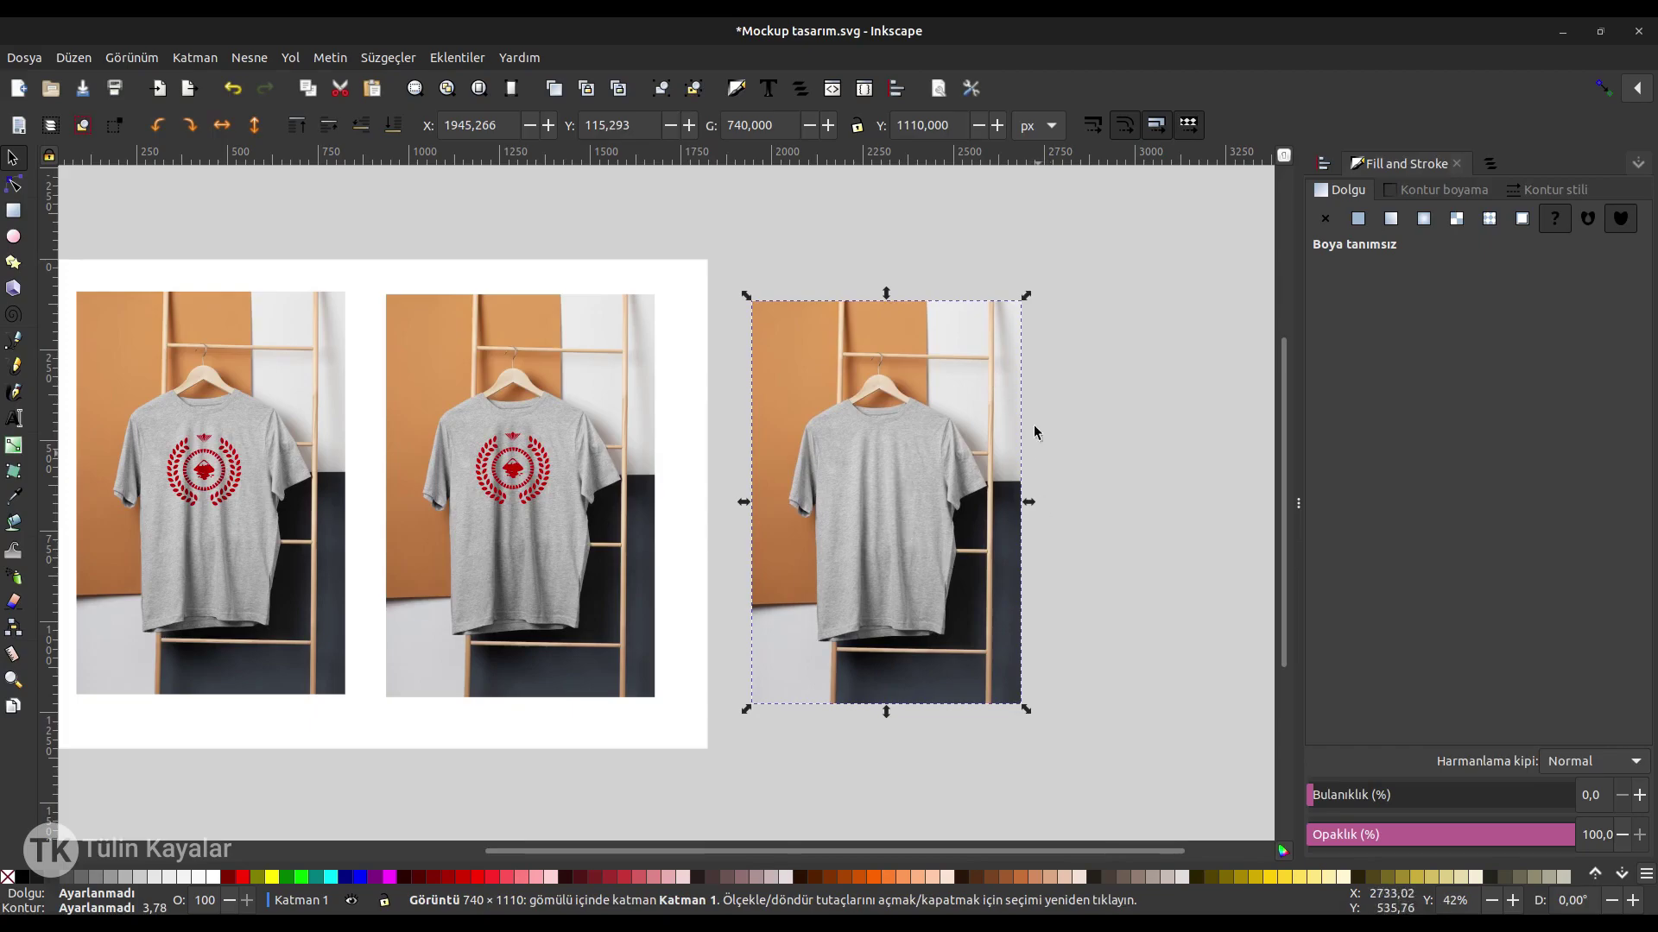
pyautogui.keyDown('ctrl'); pyautogui.scroll(1, 970, 553); pyautogui.keyUp('ctrl')
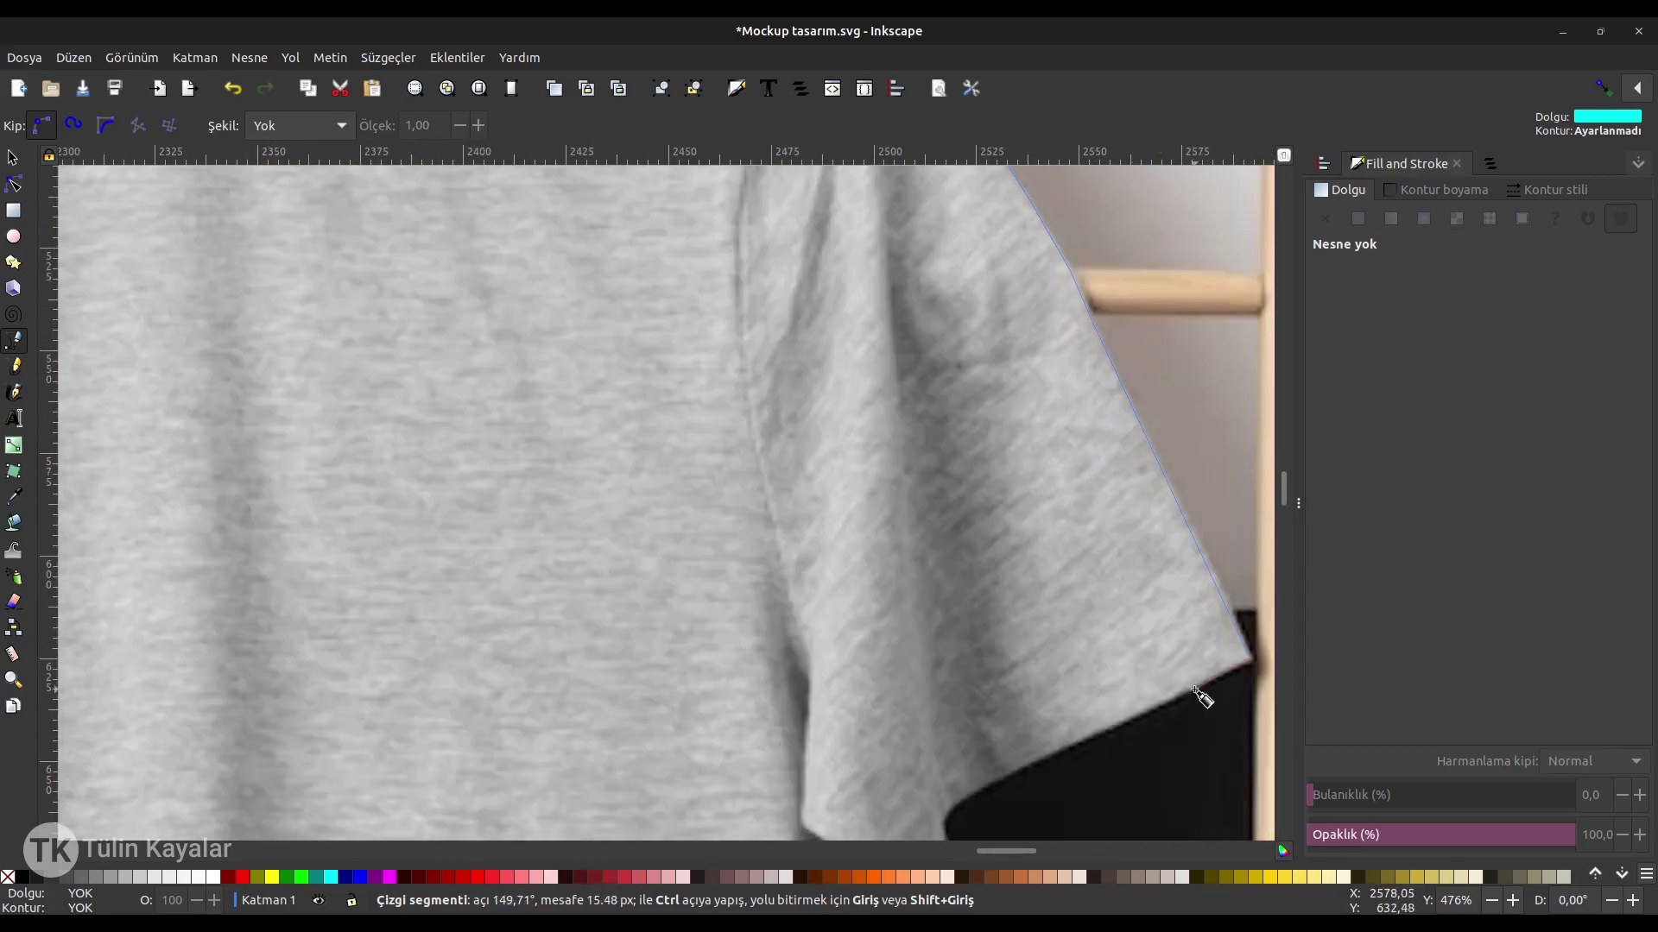
# Trace the shirt outline as a closed cyan shape blended in Karart (darken).
pyautogui.click(944, 666)
pyautogui.click(945, 764)
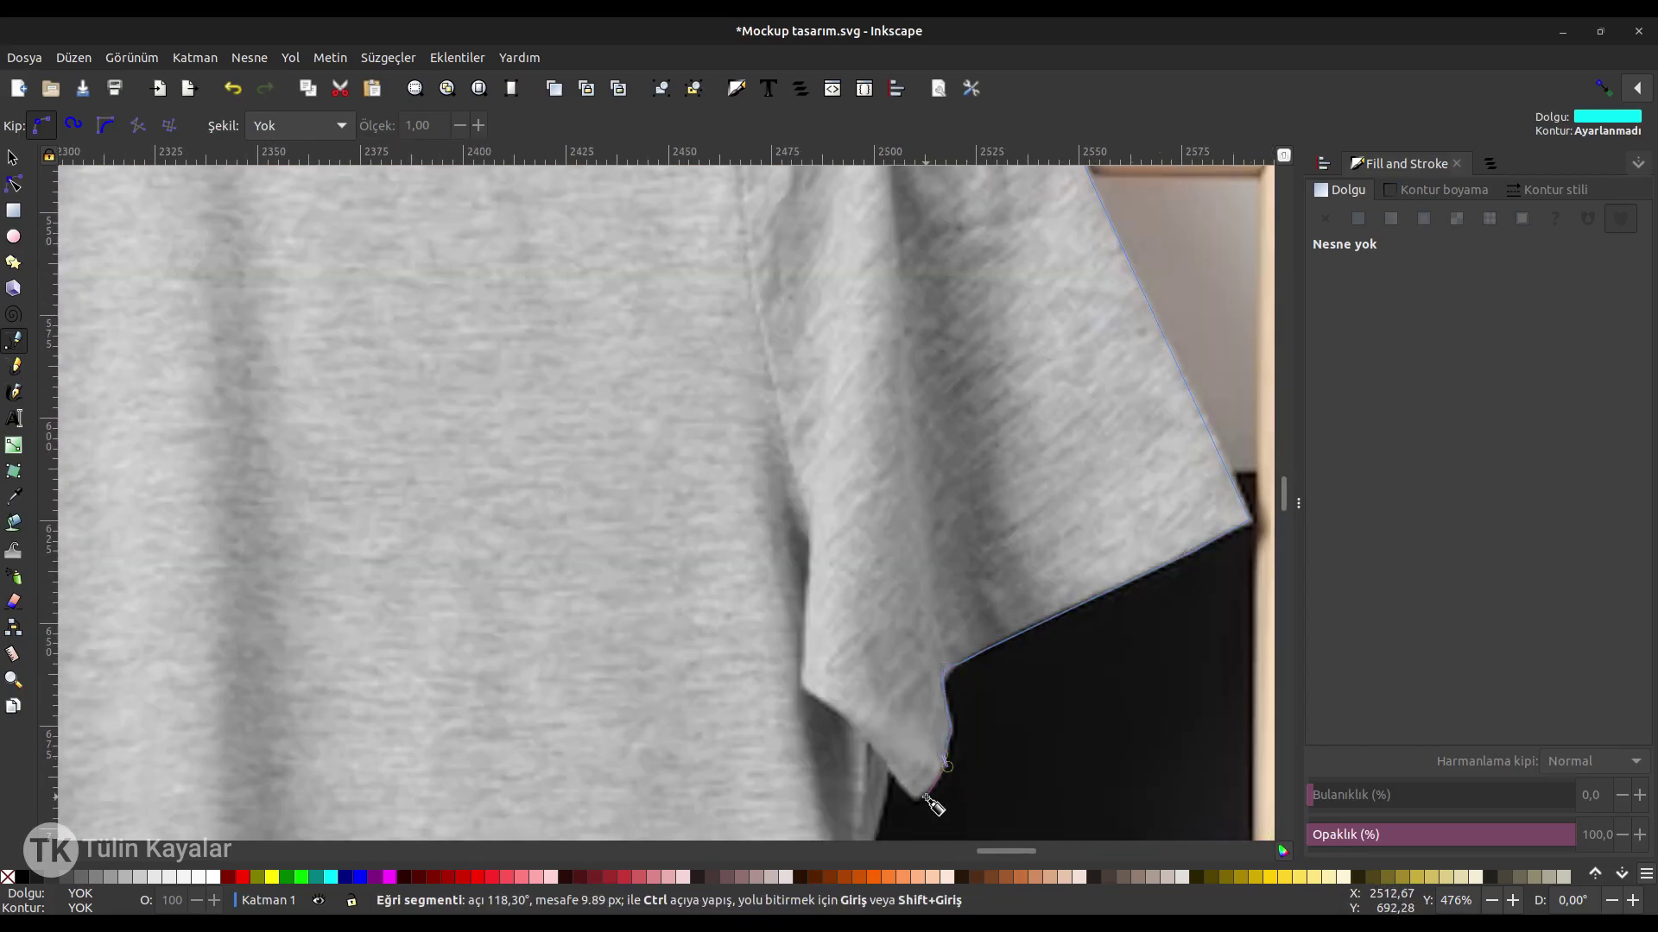
pyautogui.scroll(-10, 888, 784)
pyautogui.click(757, 704)
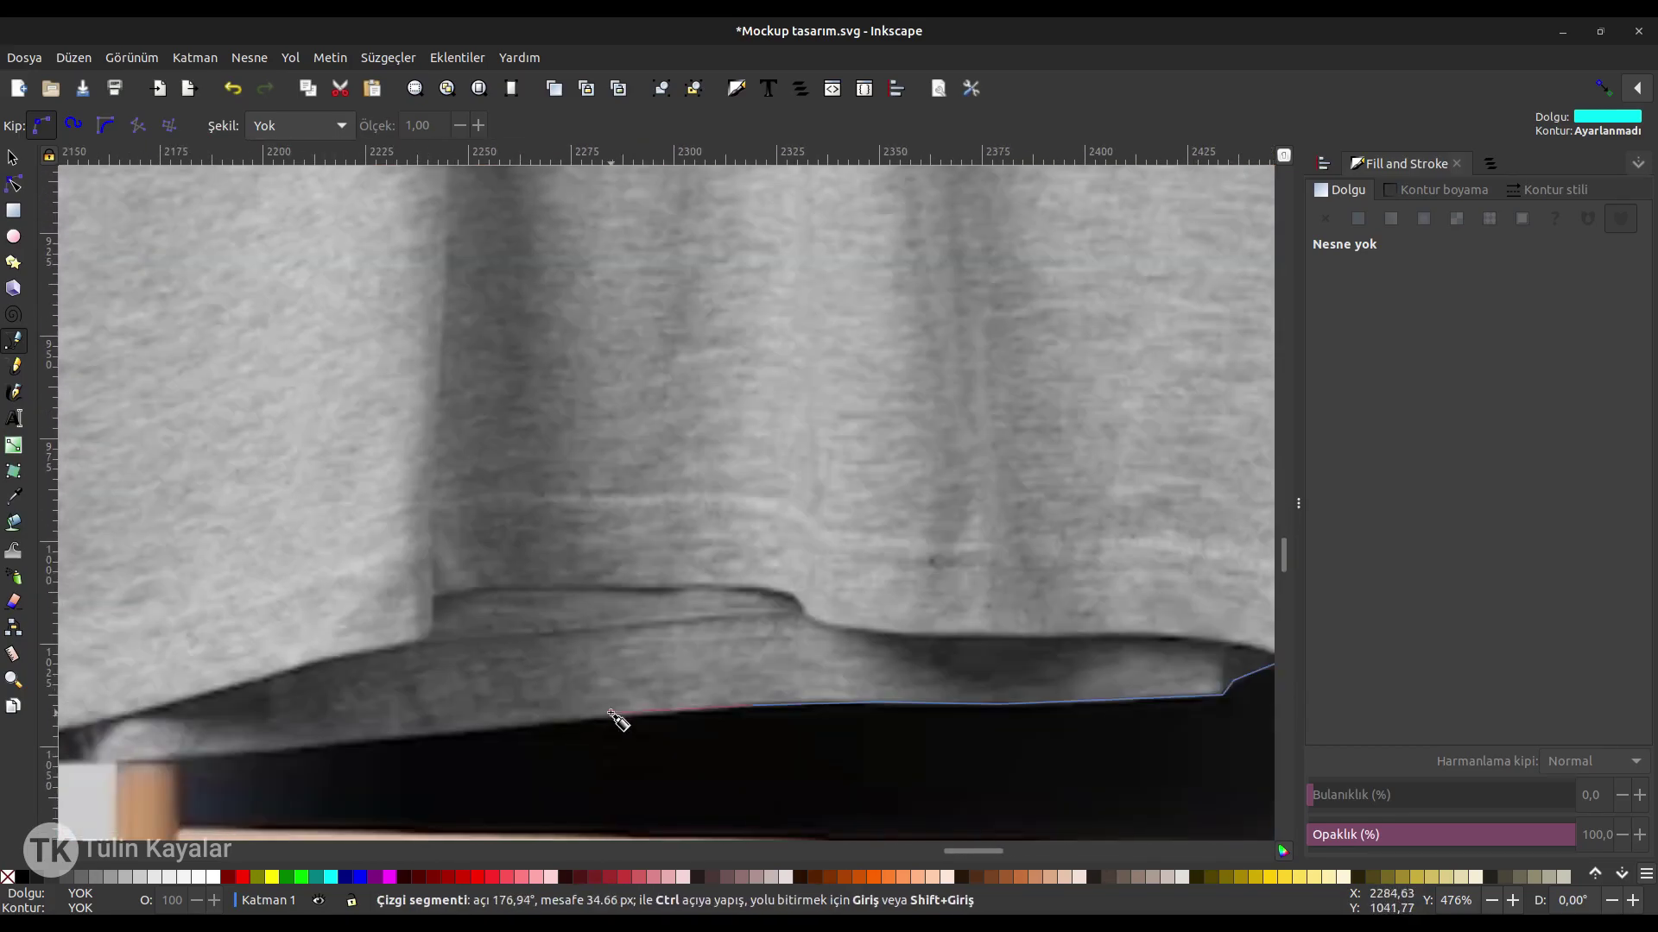
pyautogui.click(616, 719)
pyautogui.click(1572, 829)
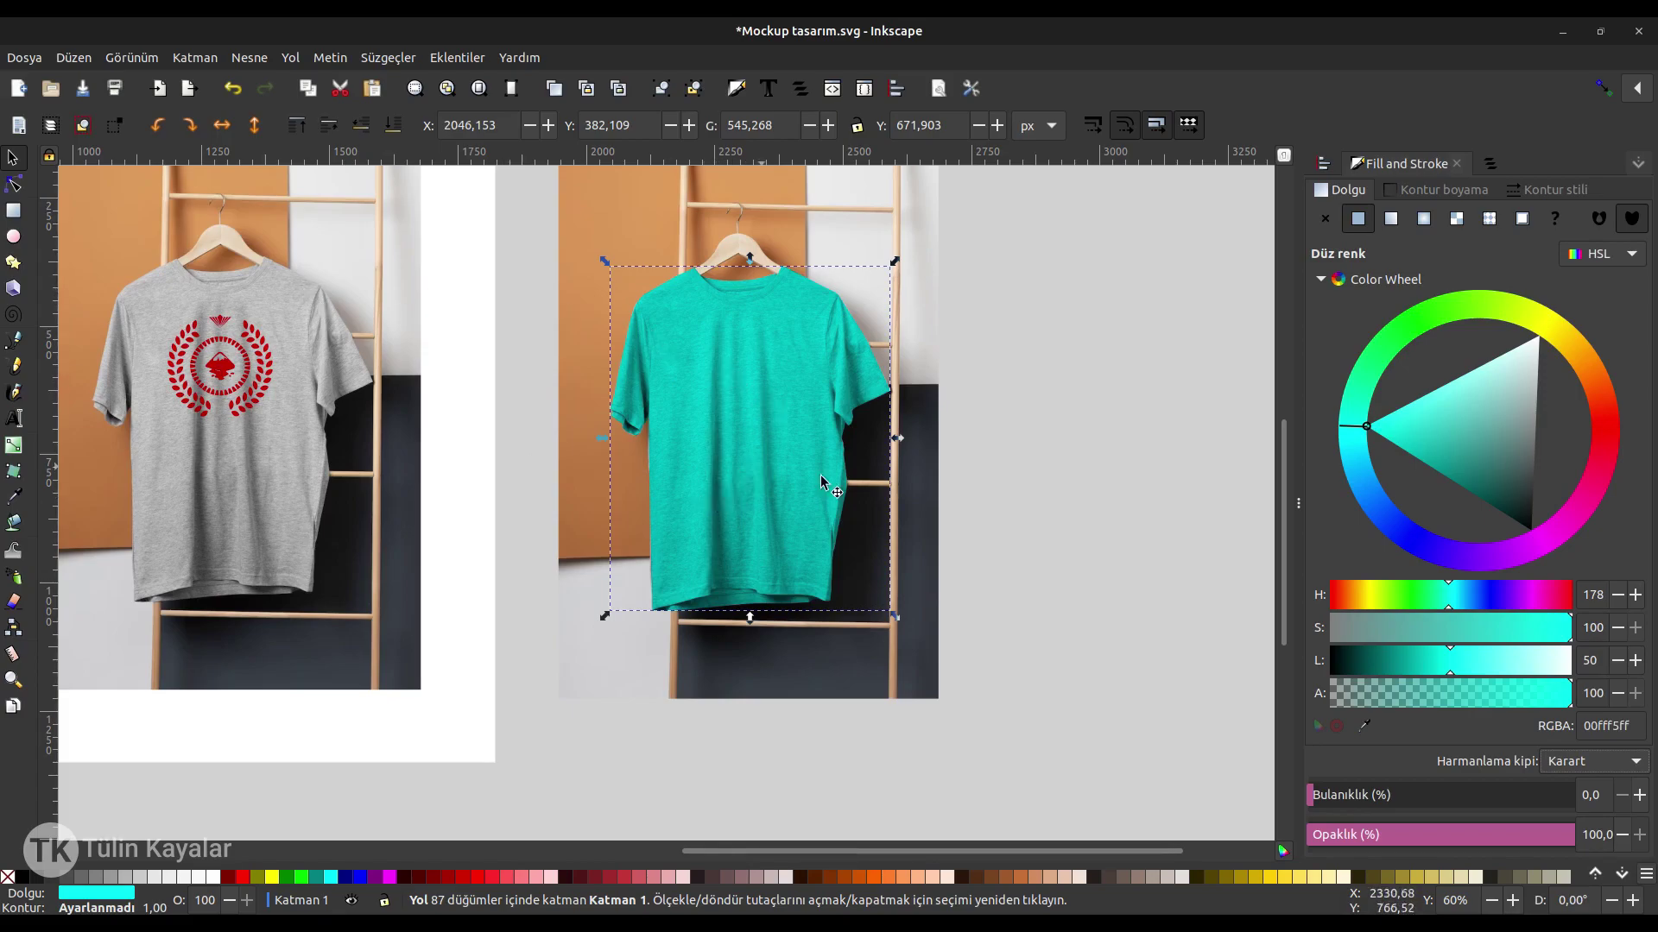
# Duplicate the red logo onto the teal shirt and make the copy black.
pyautogui.click(1065, 378)
pyautogui.moveTo(458, 288); pyautogui.dragTo(130, 453)
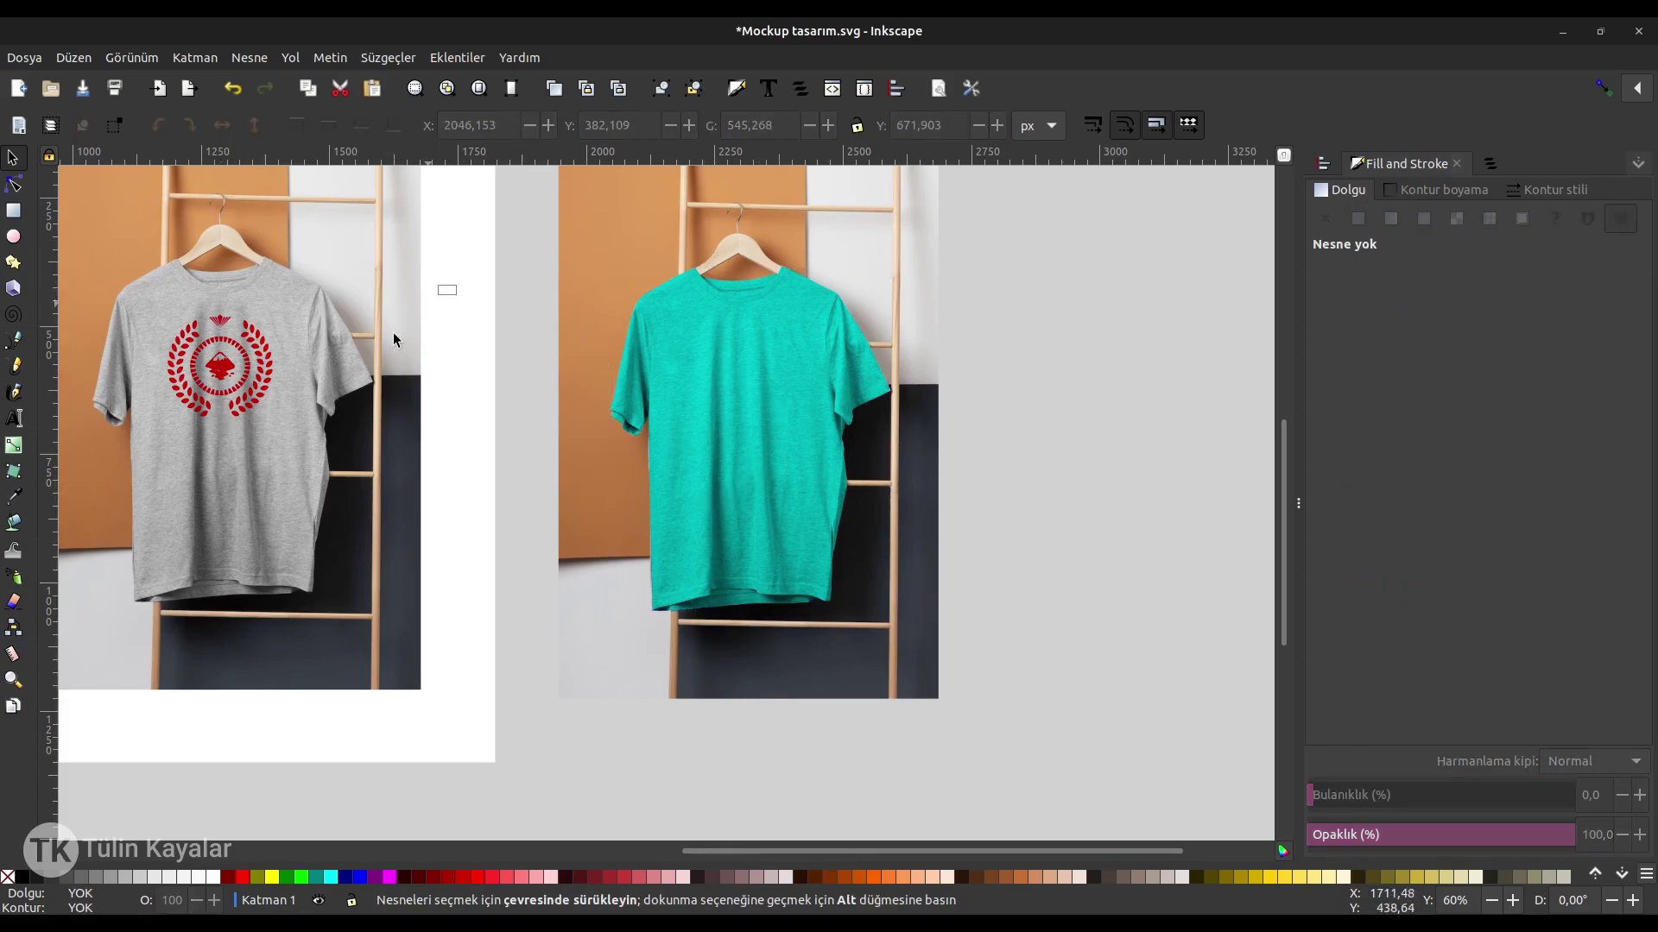
pyautogui.hotkey('ctrl', 'd')
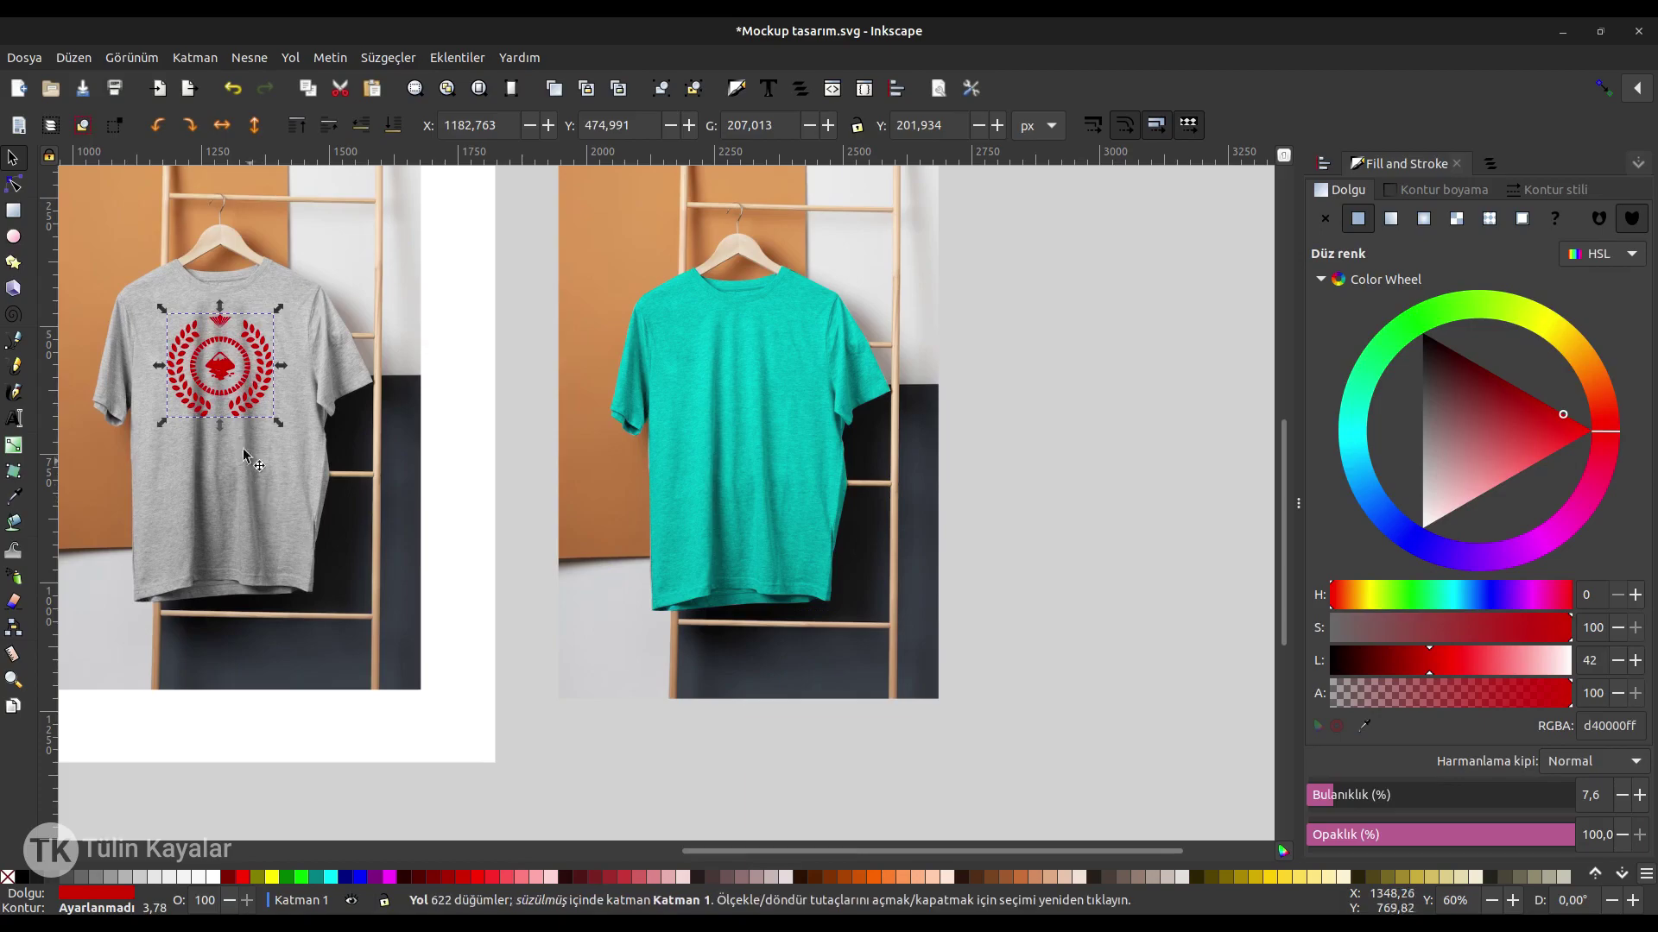
pyautogui.moveTo(223, 377)
pyautogui.mouseDown()
pyautogui.moveTo(740, 407)
pyautogui.moveTo(768, 381)
pyautogui.mouseUp()
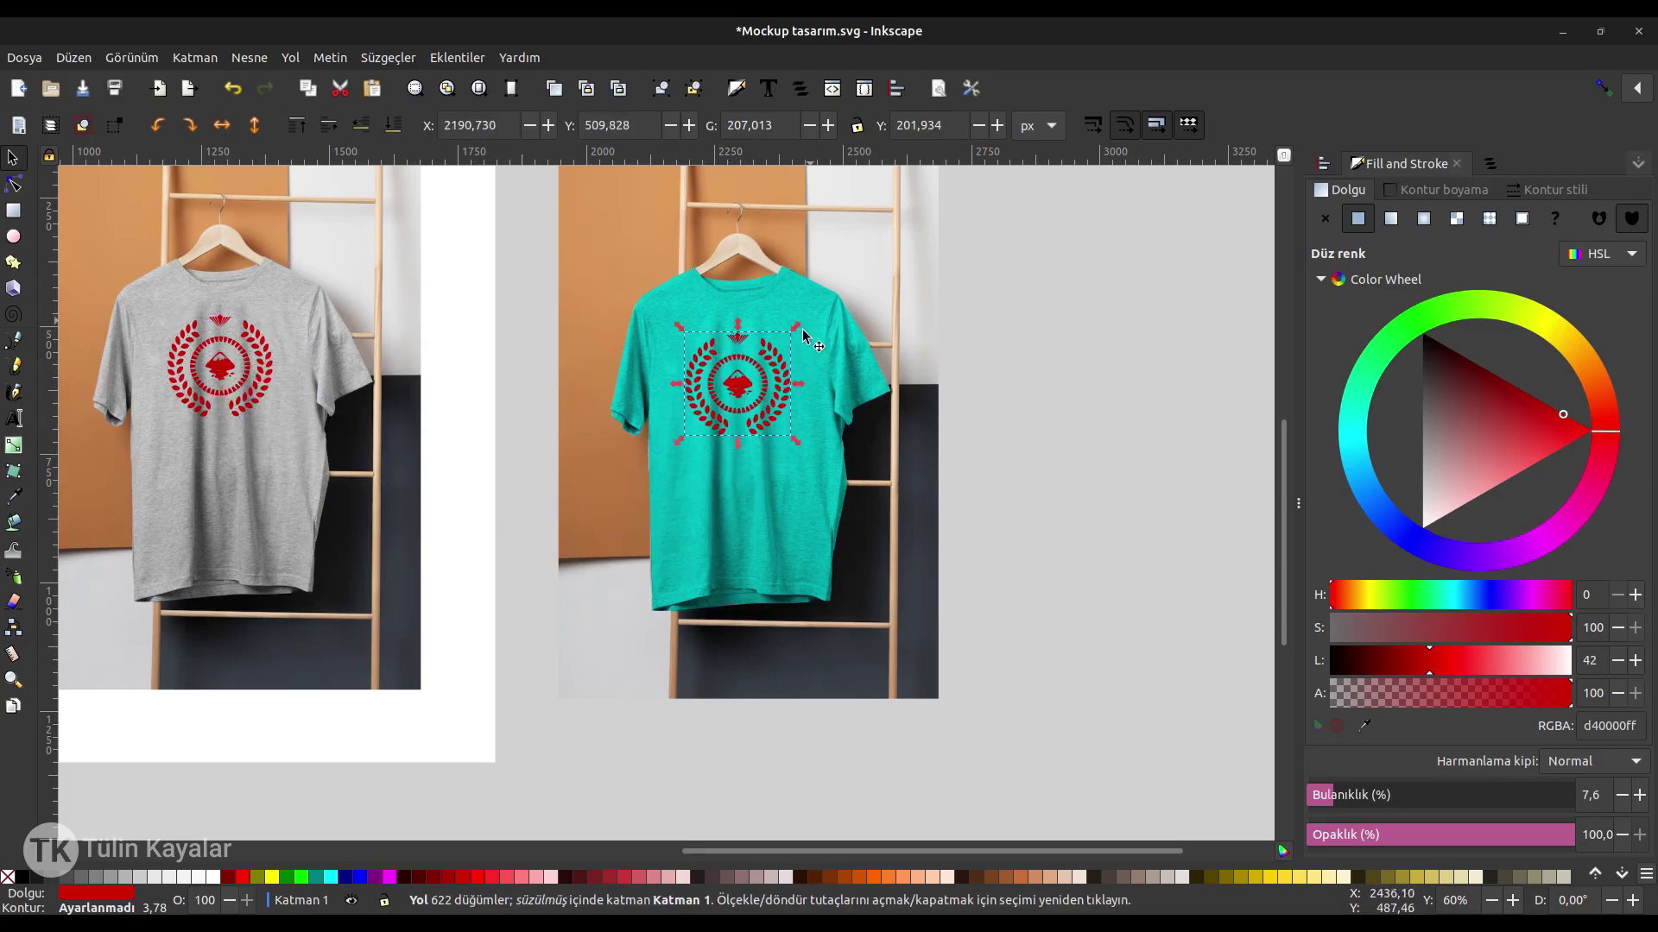
pyautogui.click(24, 877)
pyautogui.press('+')
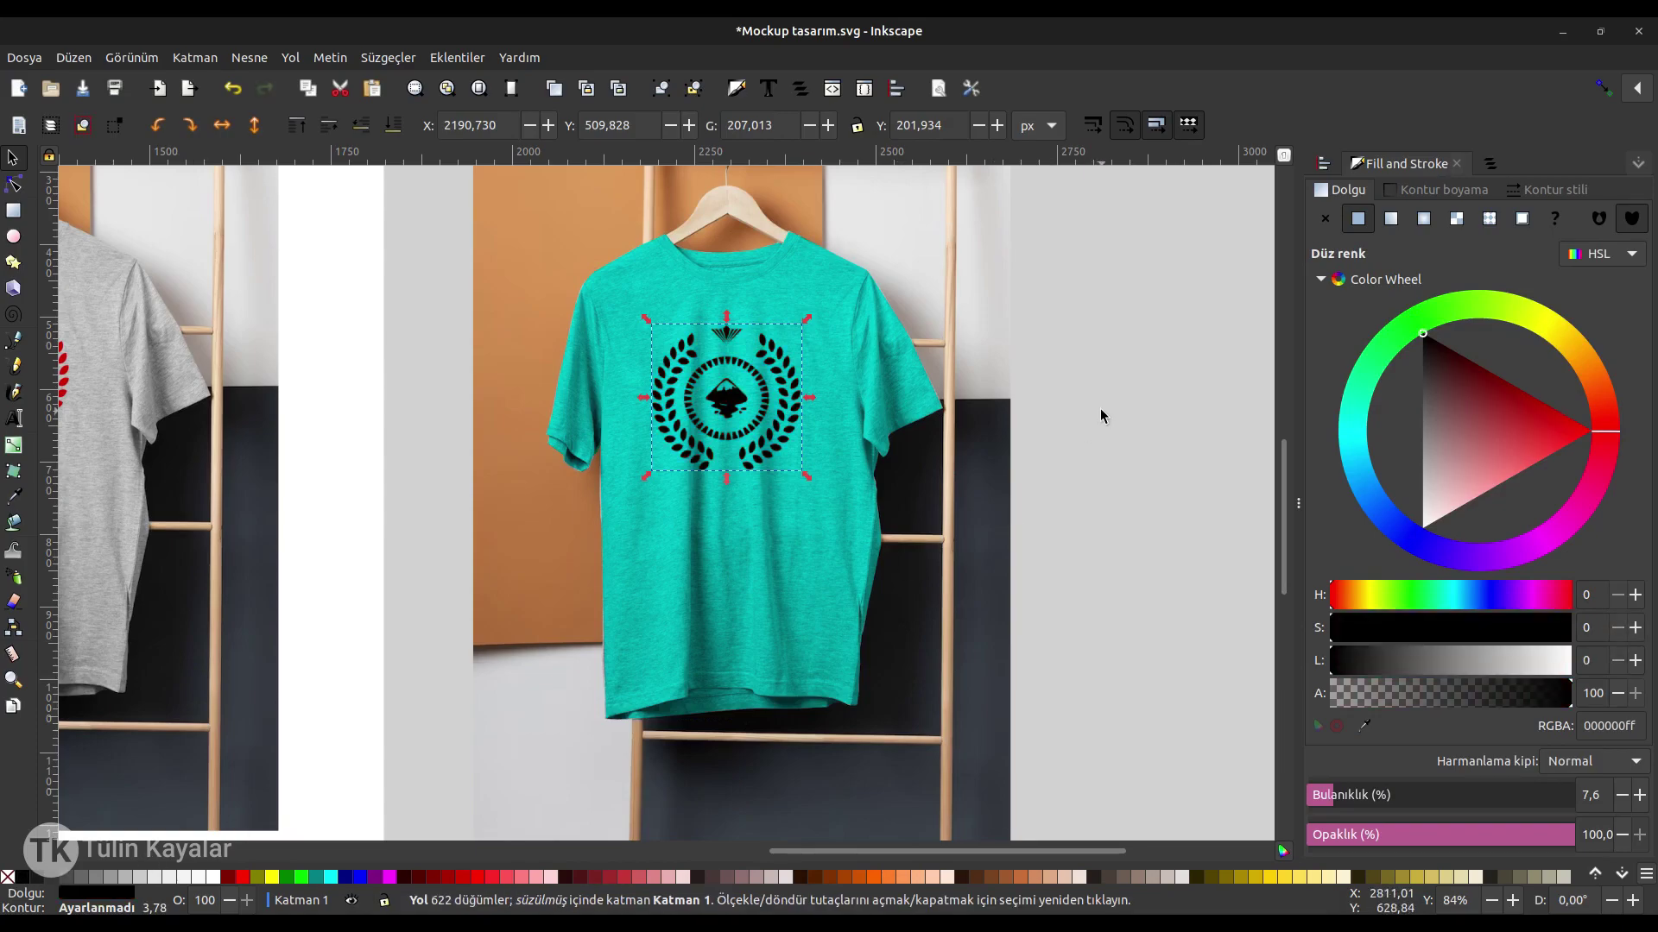
pyautogui.click(1100, 408)
pyautogui.press('-')
# Adjust the teal shirt tint's hue to 161.
pyautogui.click(916, 396)
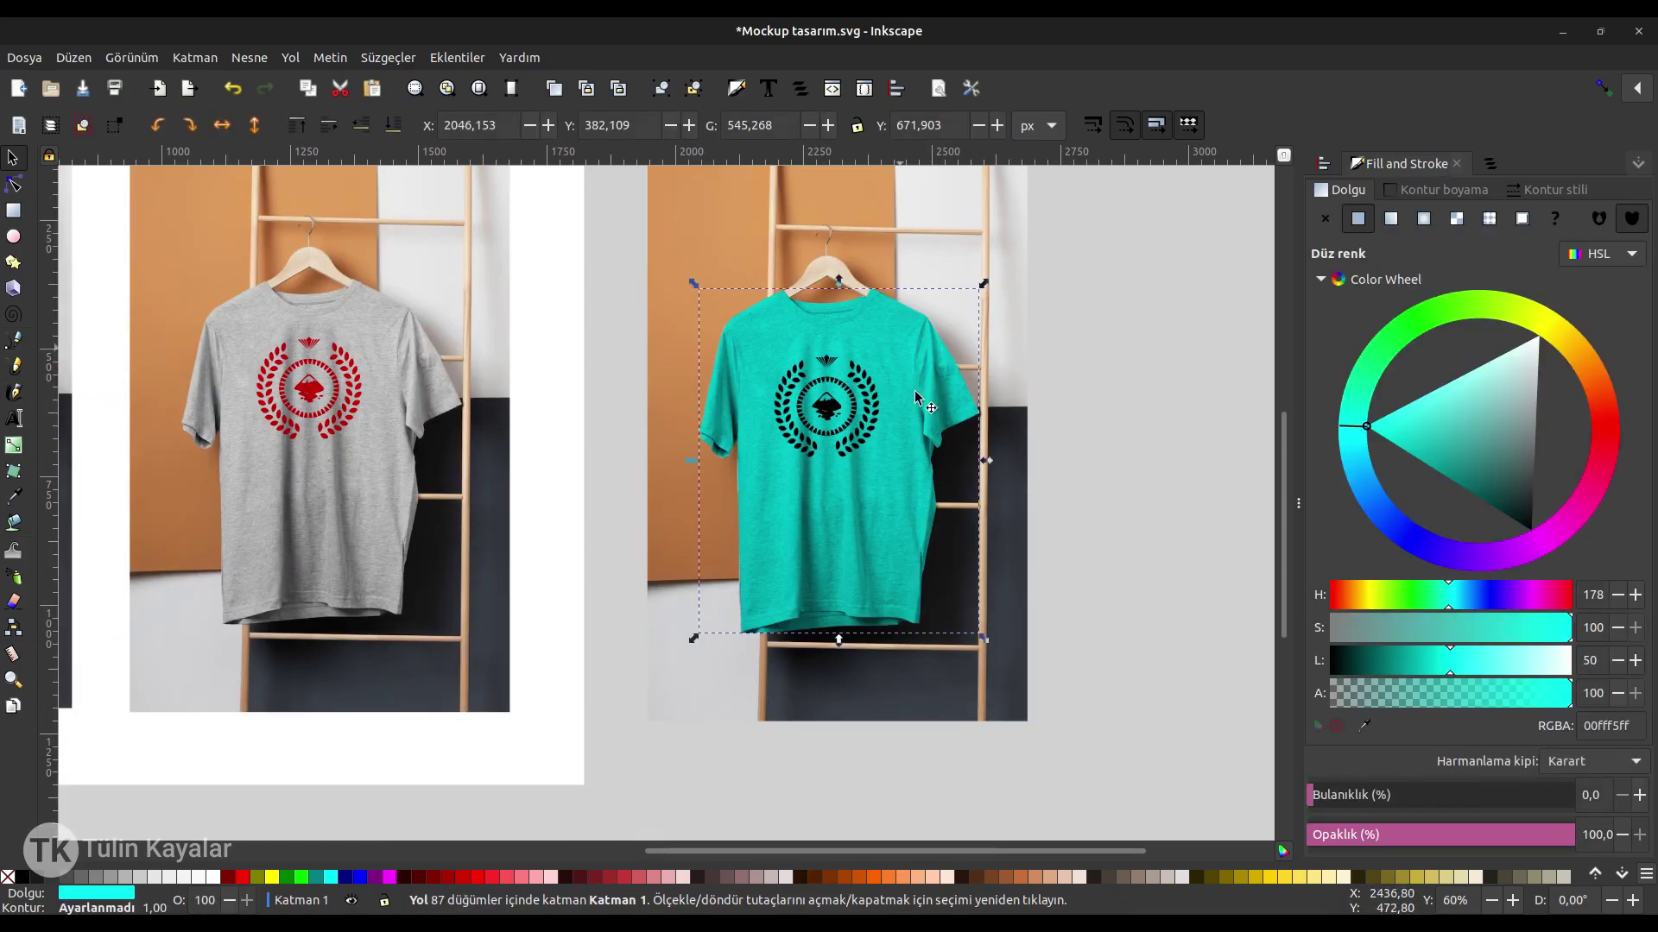
pyautogui.moveTo(1352, 426)
pyautogui.mouseDown()
pyautogui.moveTo(1416, 315)
pyautogui.moveTo(1536, 315)
pyautogui.moveTo(1613, 401)
pyautogui.moveTo(1551, 515)
pyautogui.moveTo(1453, 546)
pyautogui.moveTo(1385, 520)
pyautogui.moveTo(1344, 453)
pyautogui.moveTo(1355, 413)
pyautogui.mouseUp()
pyautogui.click(1174, 365)
pyautogui.scroll(-1, 918, 423)
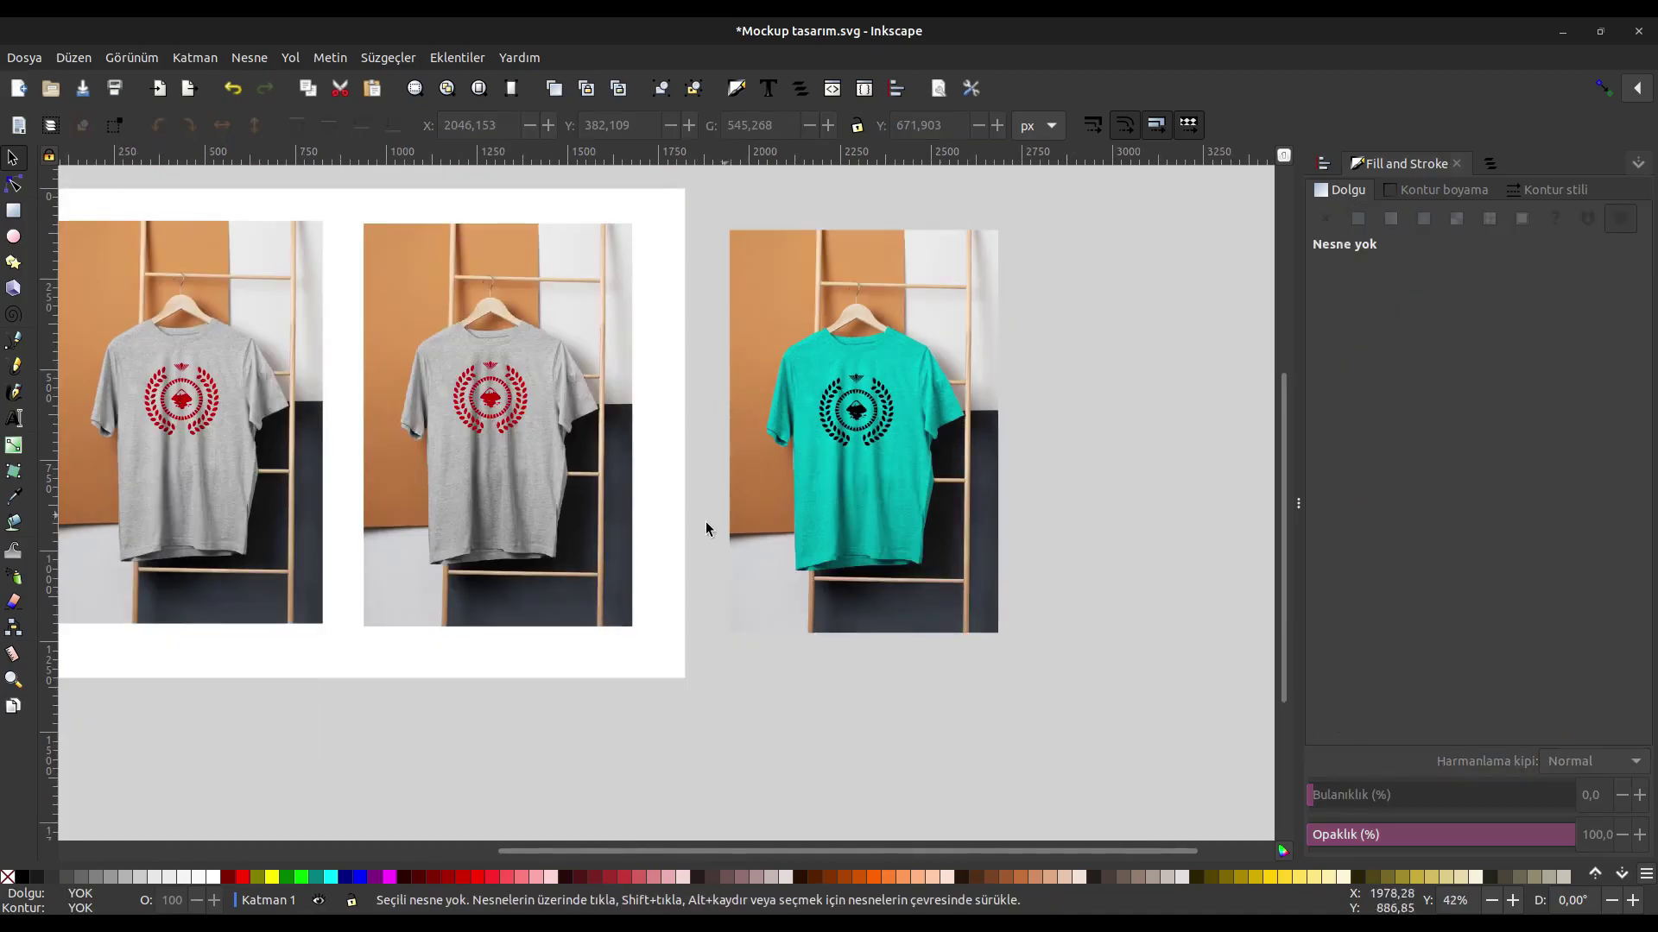
pyautogui.hscroll(-6, 702, 526)
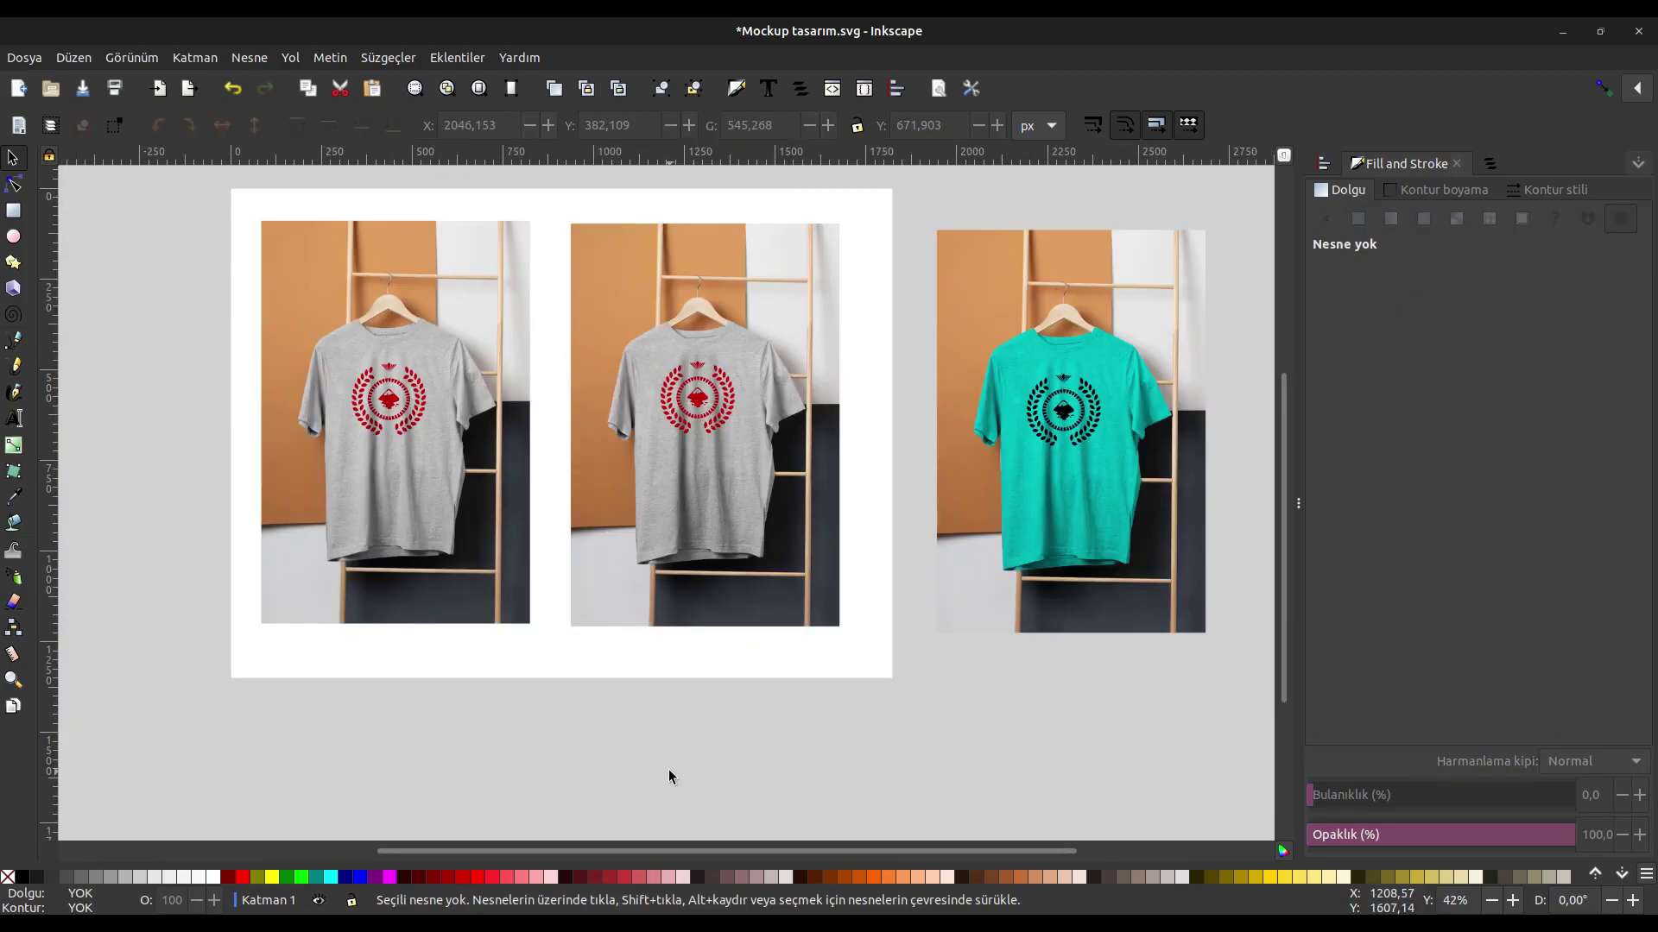